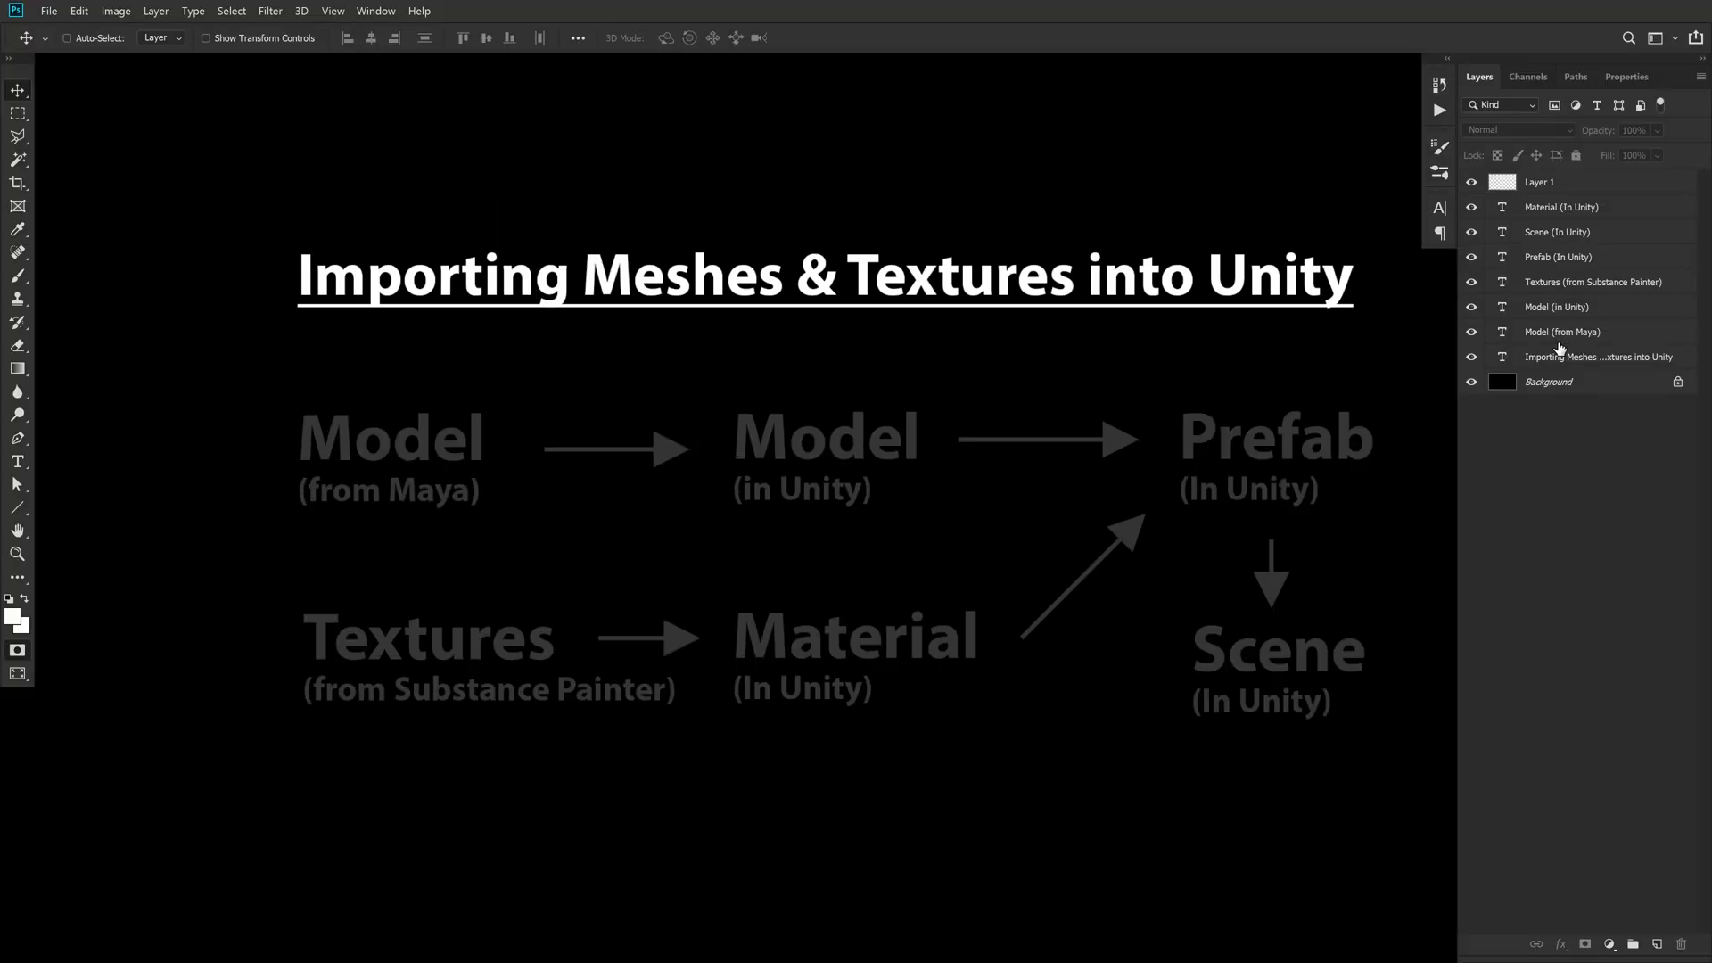
# Raise the opacity of the Model (from Maya) text layer to full
pyautogui.click(1568, 333)
pyautogui.click(1659, 131)
pyautogui.moveTo(1666, 149); pyautogui.dragTo(1702, 151)
pyautogui.click(1672, 444)
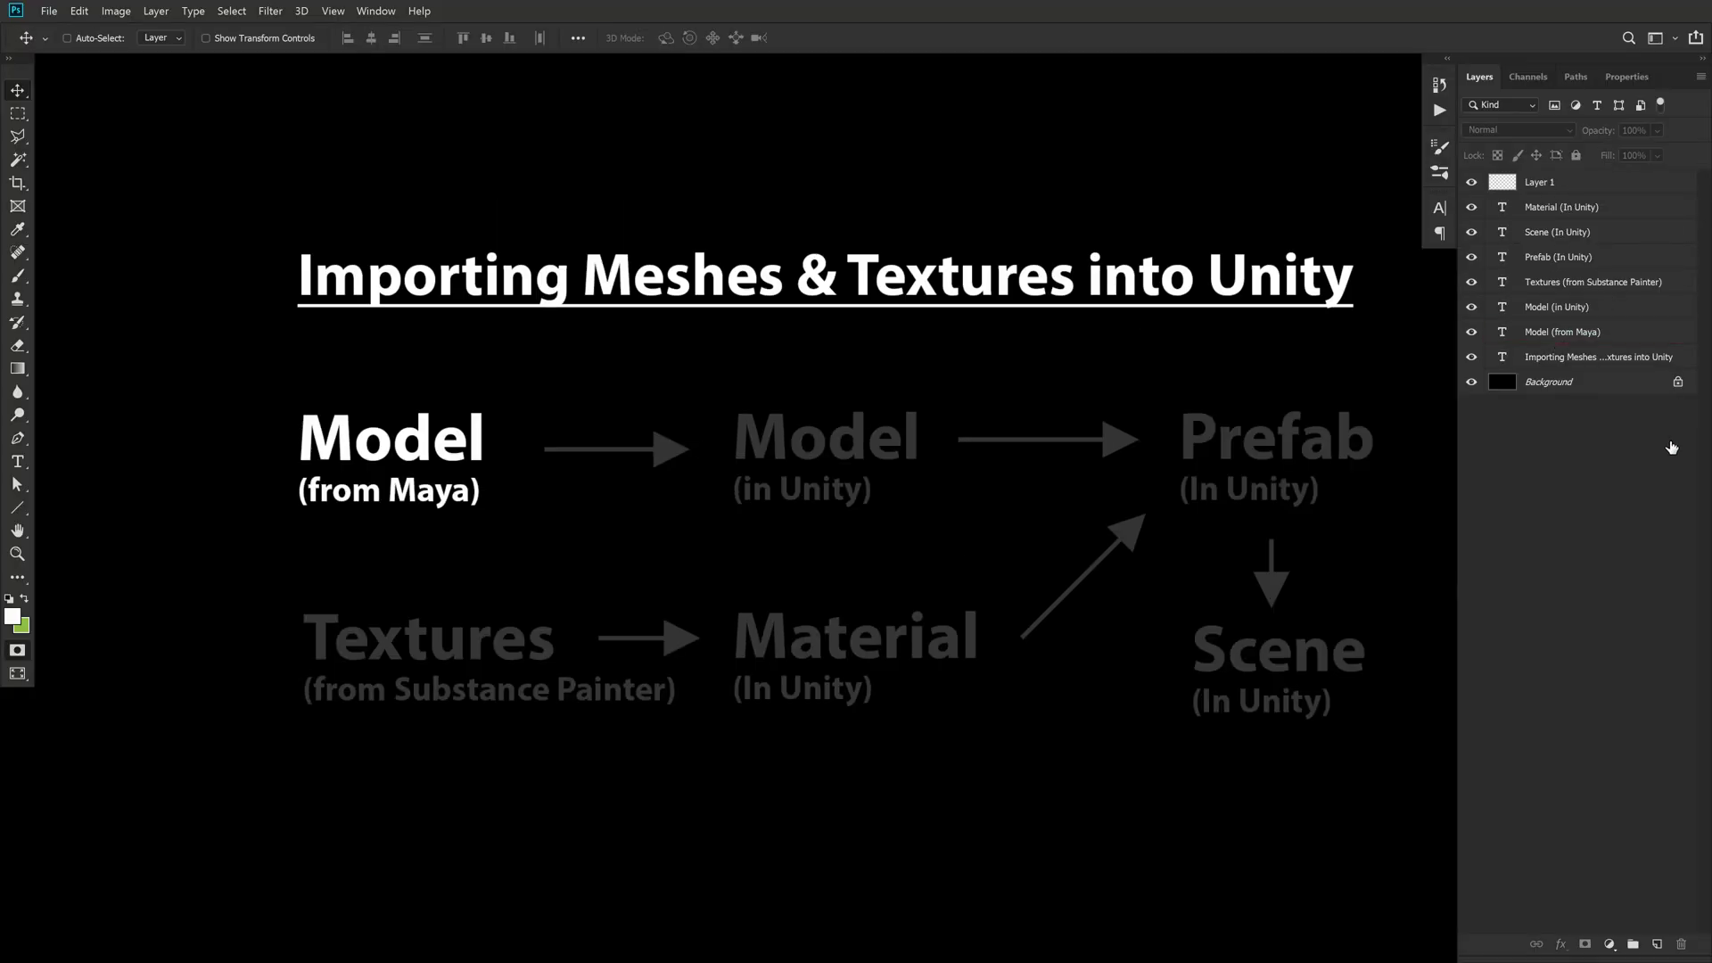
# Switch to Maya and select the OddShape mesh
pyautogui.hotkey('alt', 'Tab')
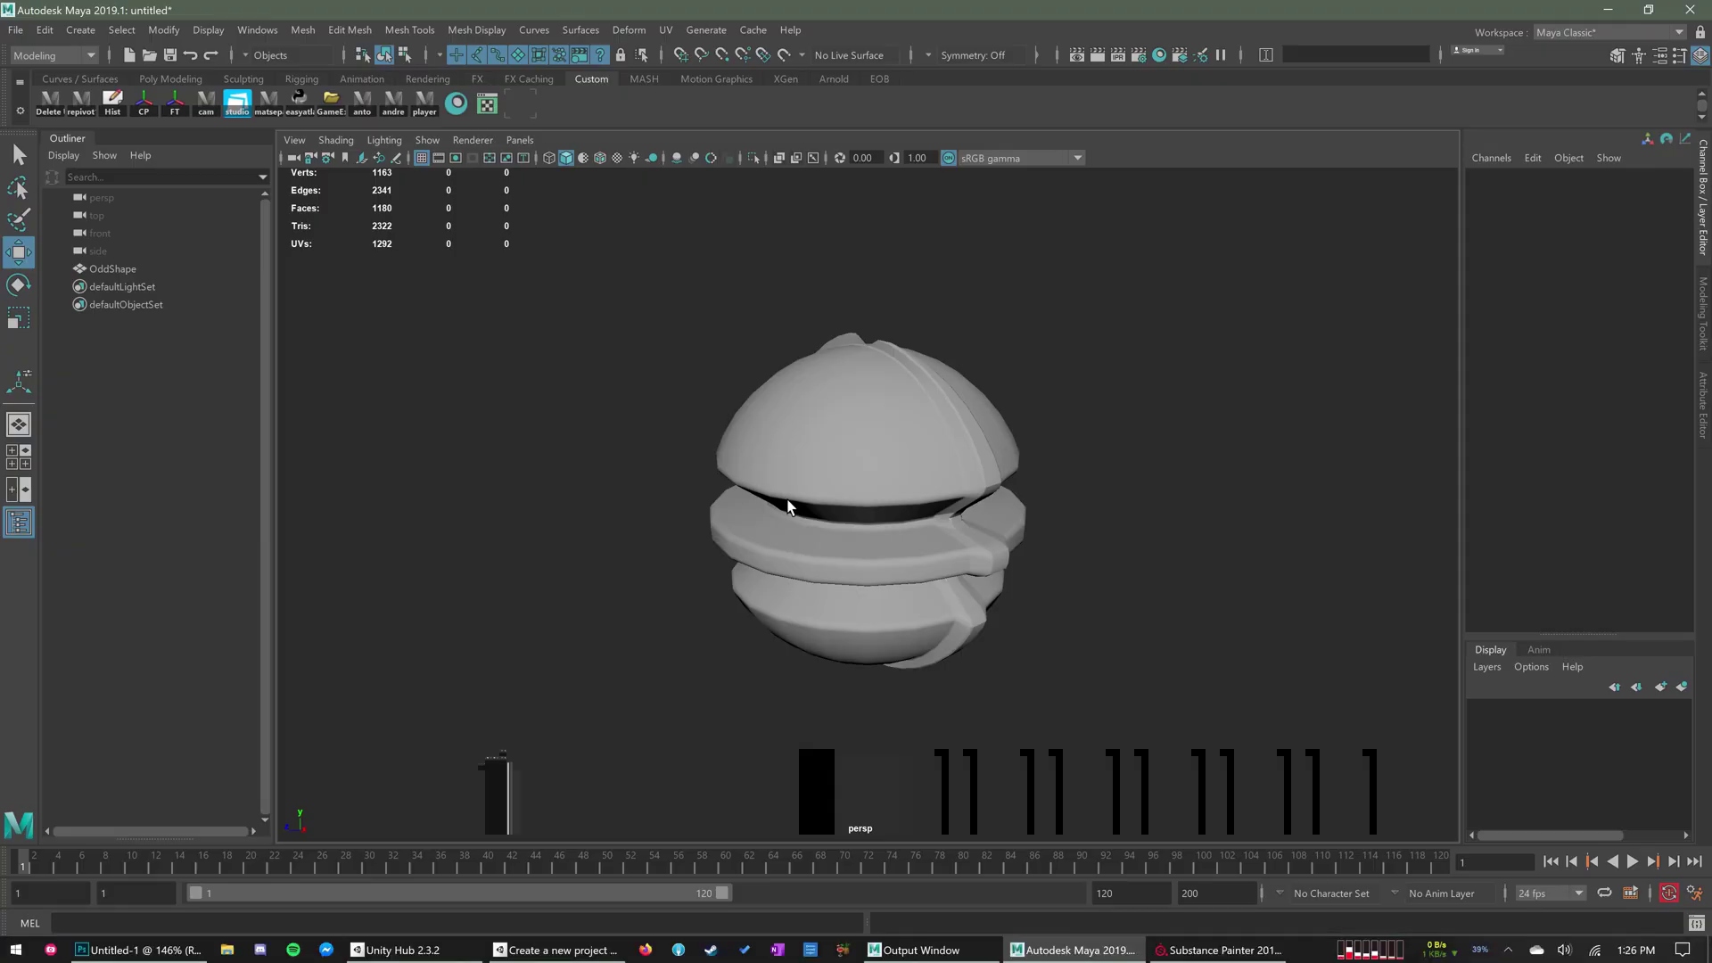
pyautogui.click(789, 506)
pyautogui.keyDown('alt'); pyautogui.moveTo(990, 472); pyautogui.dragTo(875, 463); pyautogui.keyUp('alt')
pyautogui.click(1206, 455)
pyautogui.click(874, 463)
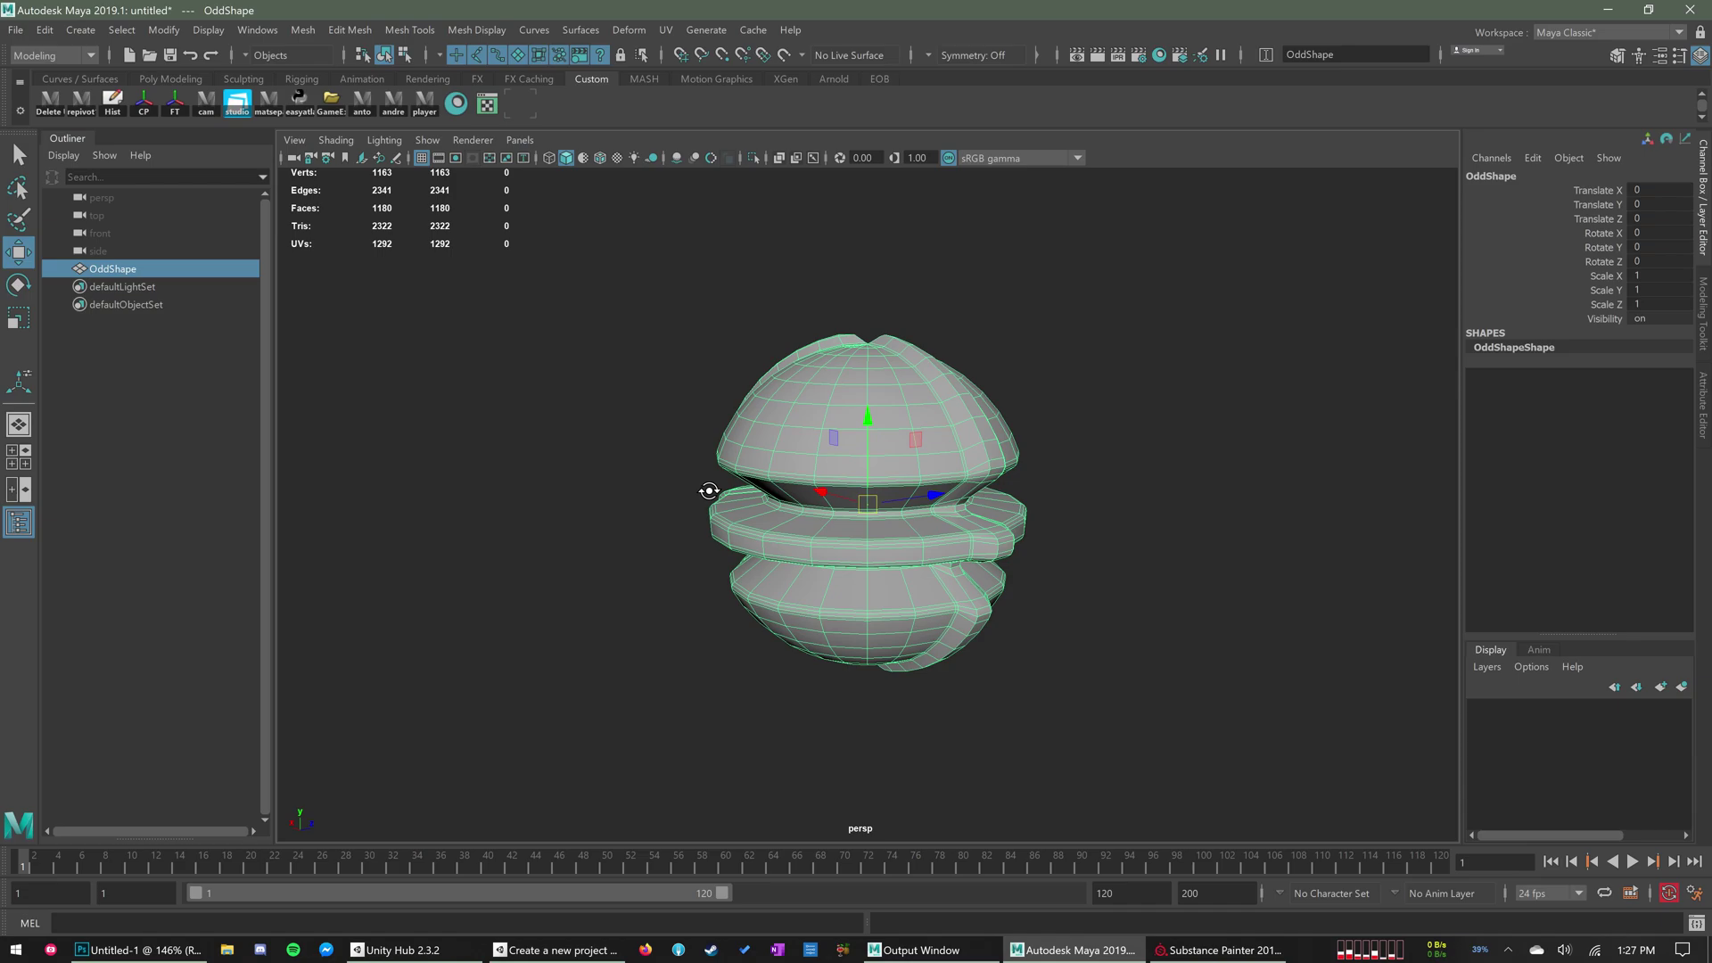
pyautogui.click(18, 31)
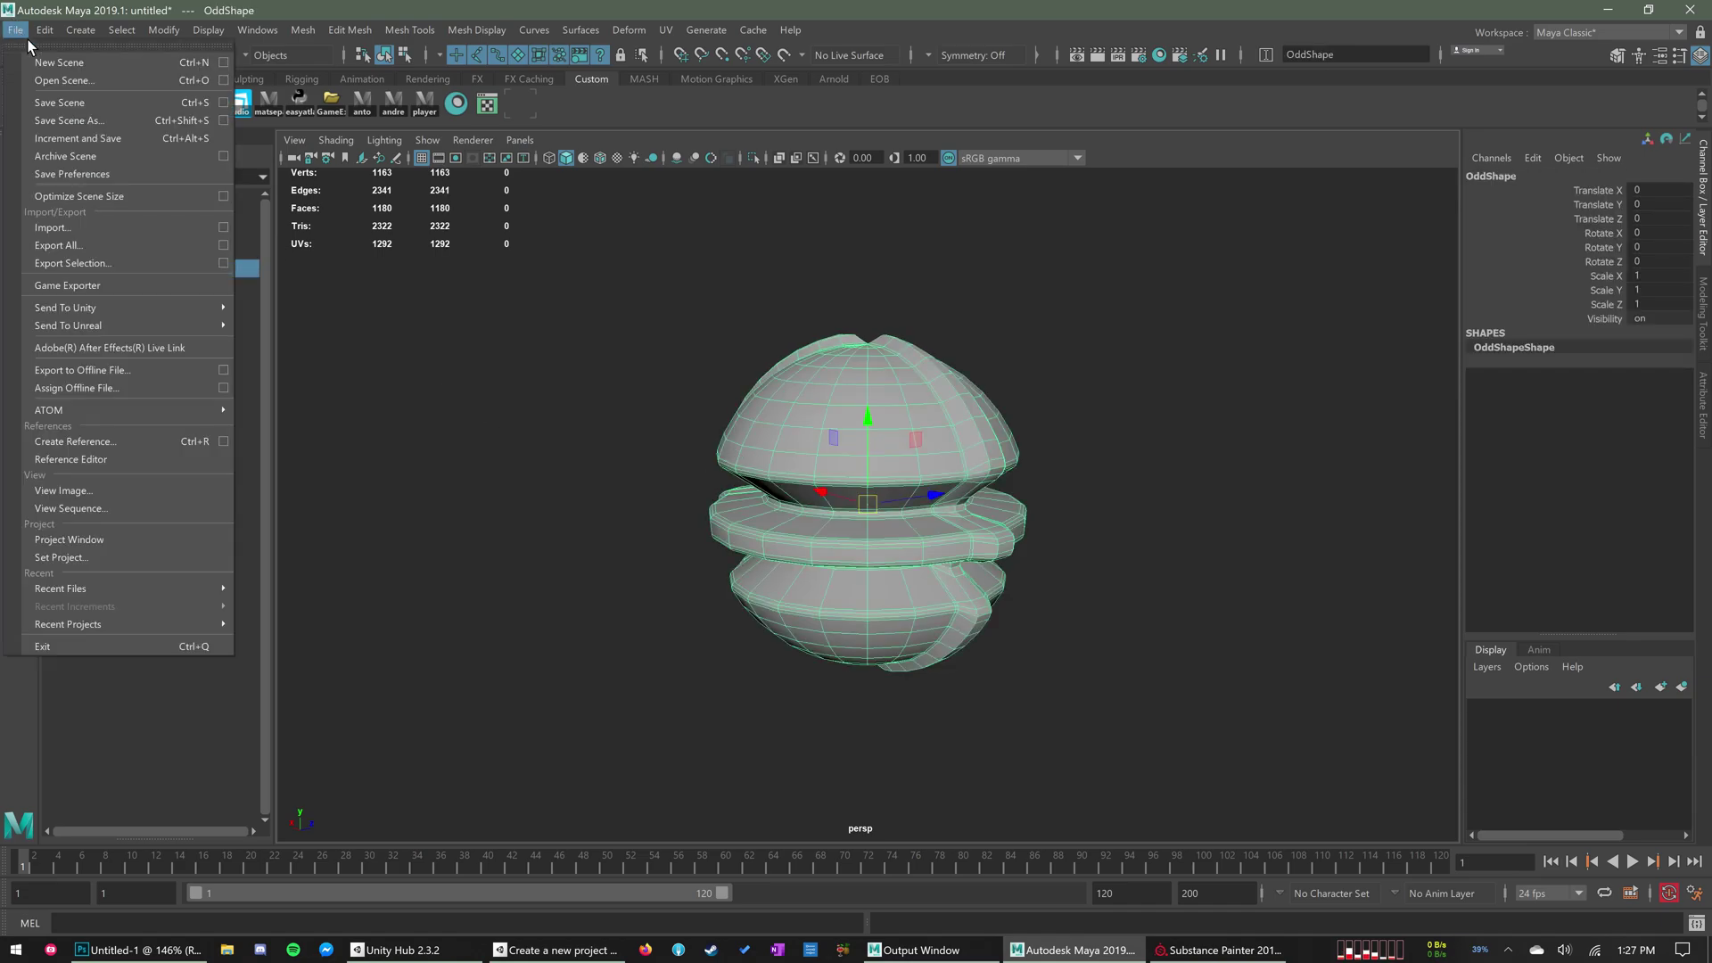
pyautogui.click(71, 265)
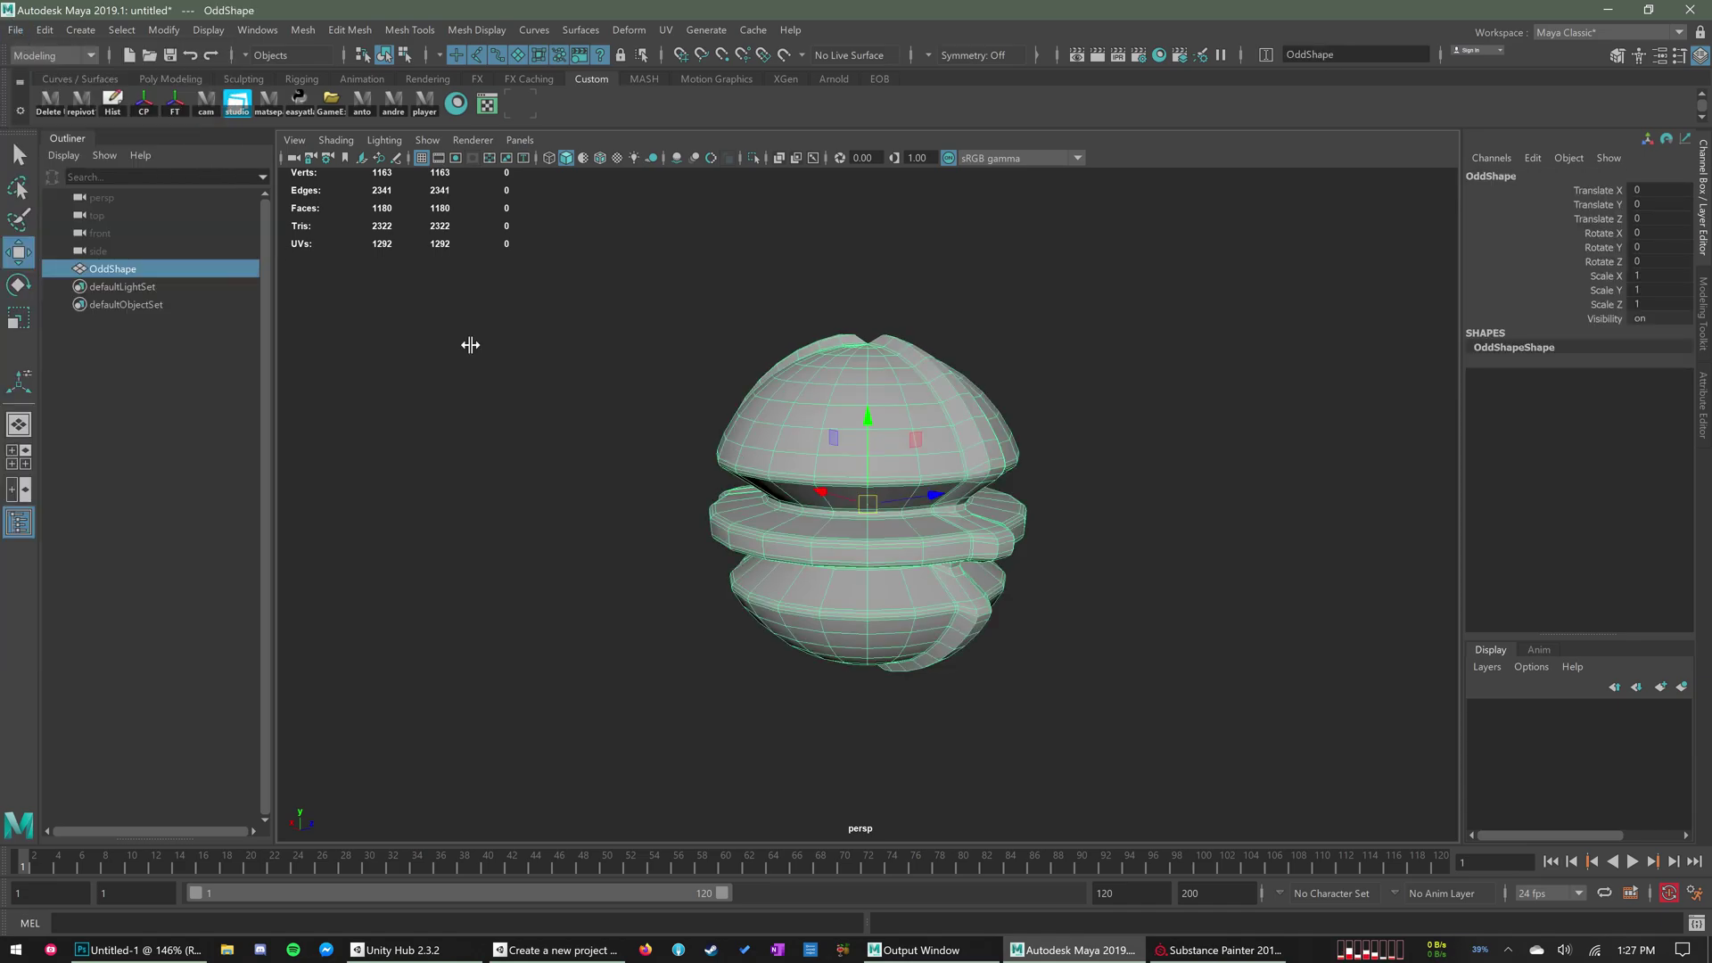
pyautogui.doubleClick(1491, 176)
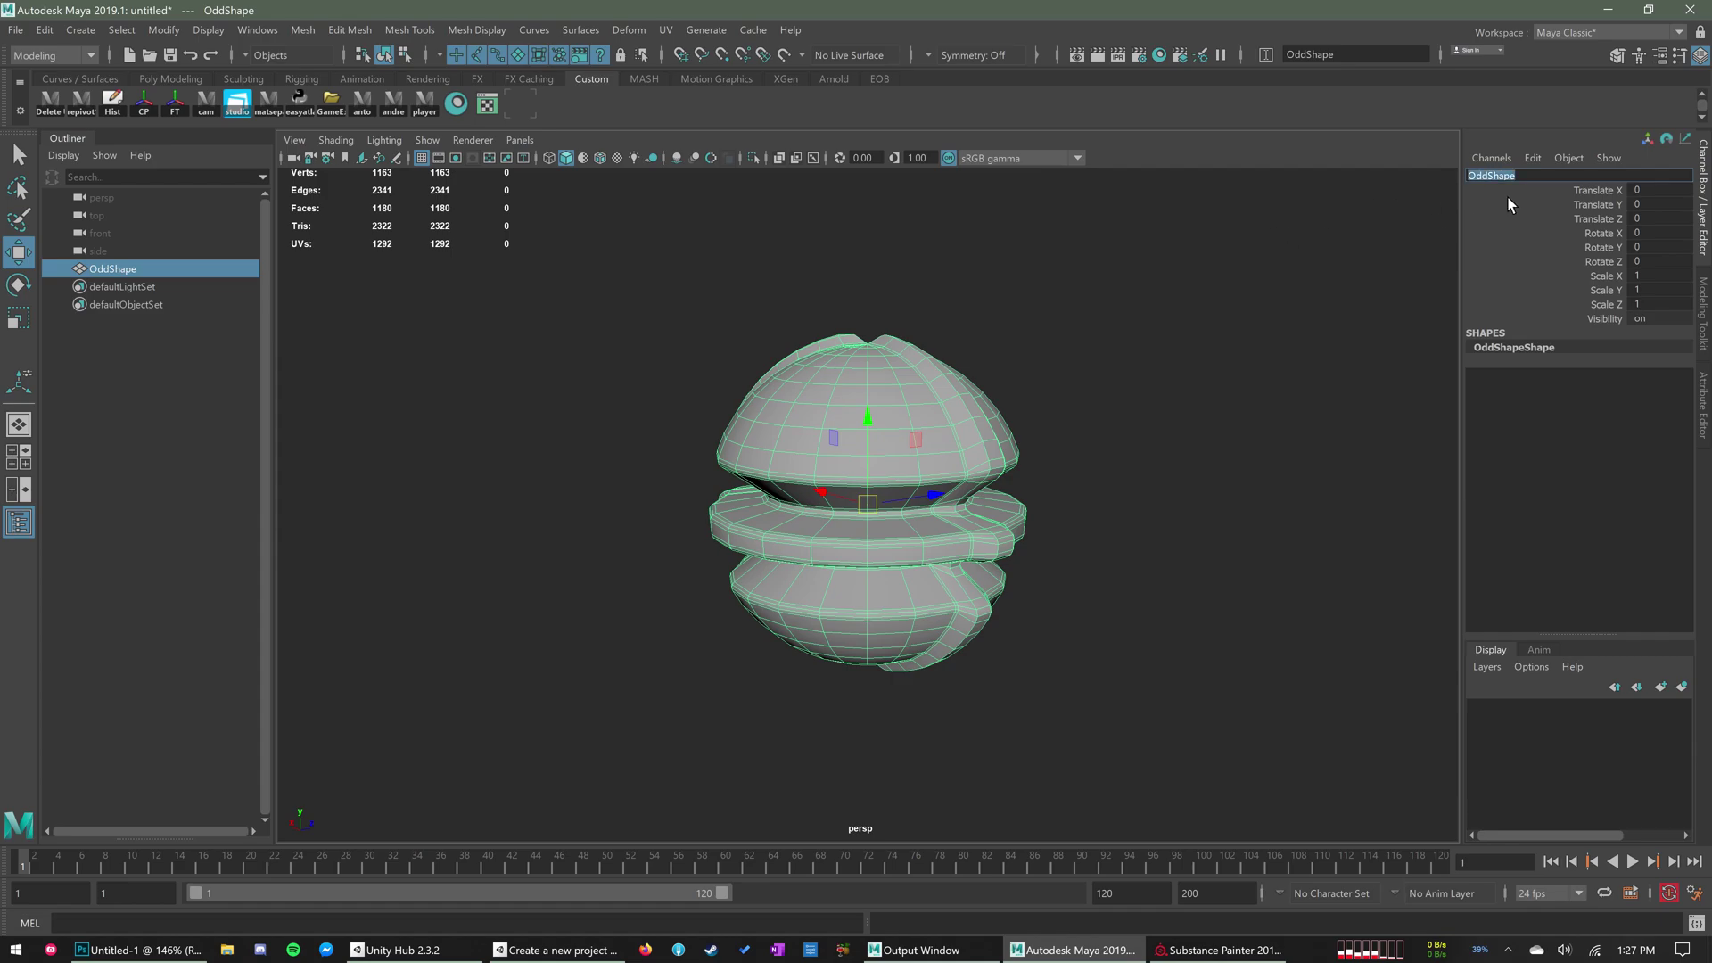
pyautogui.click(756, 354)
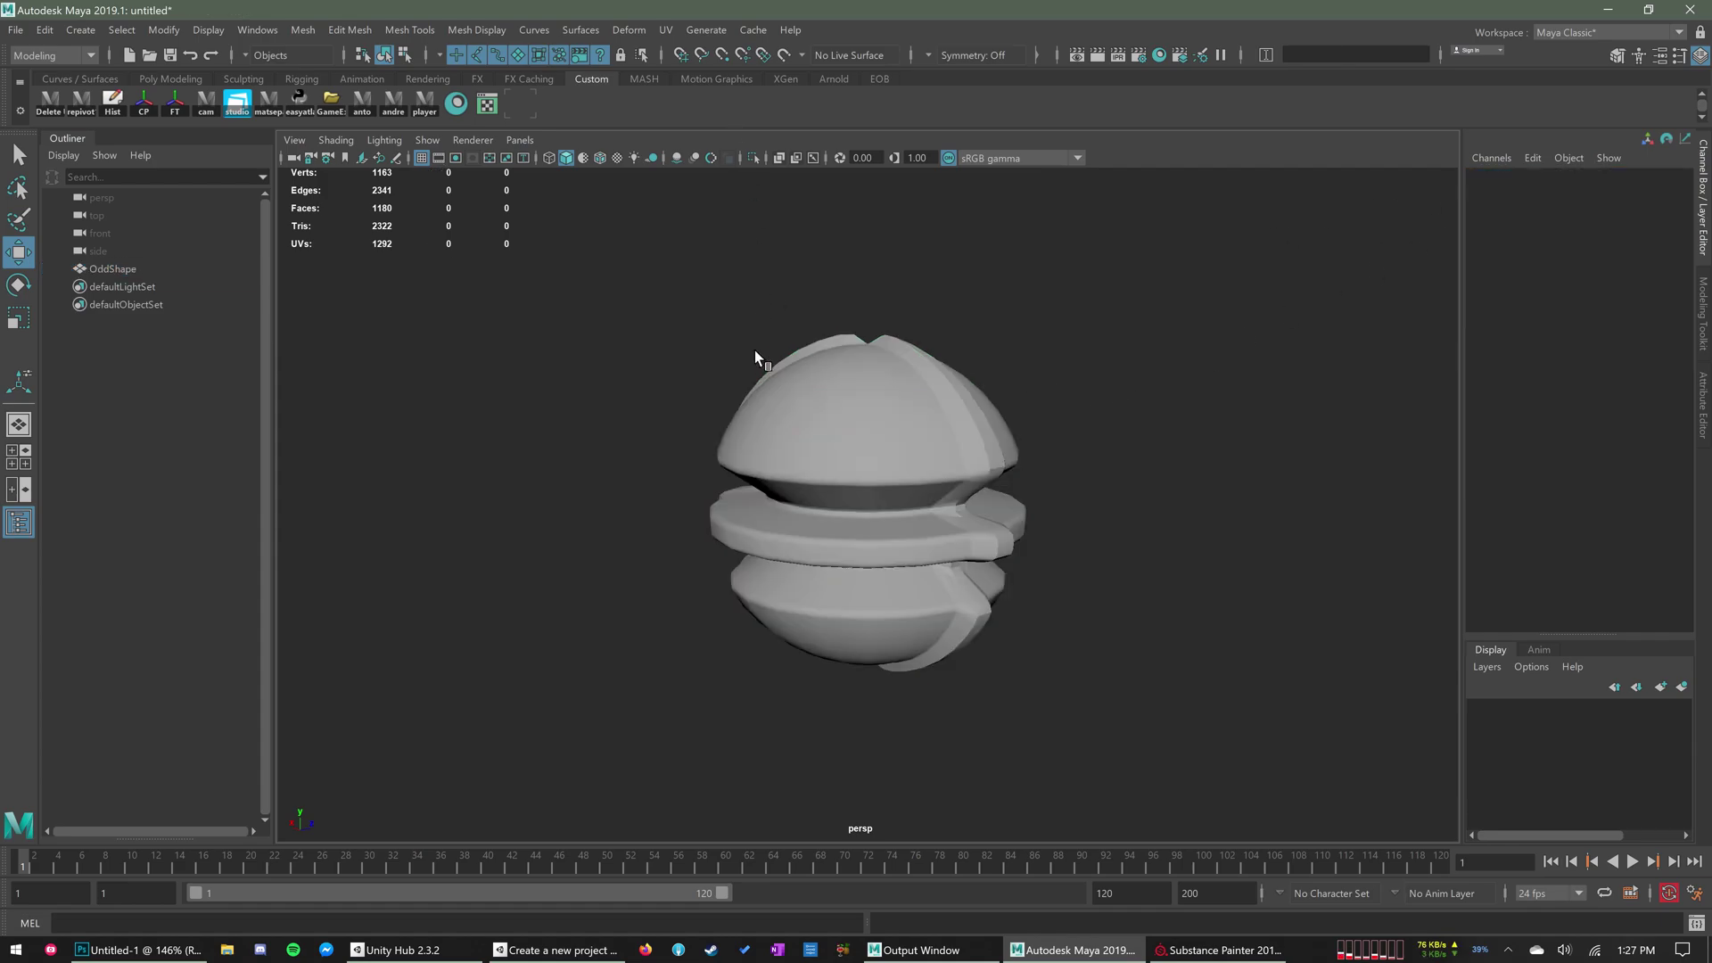
# Restore the OddShape selection, inspect its UV layout in the UV Editor, and close the editor
pyautogui.click(665, 29)
pyautogui.click(692, 73)
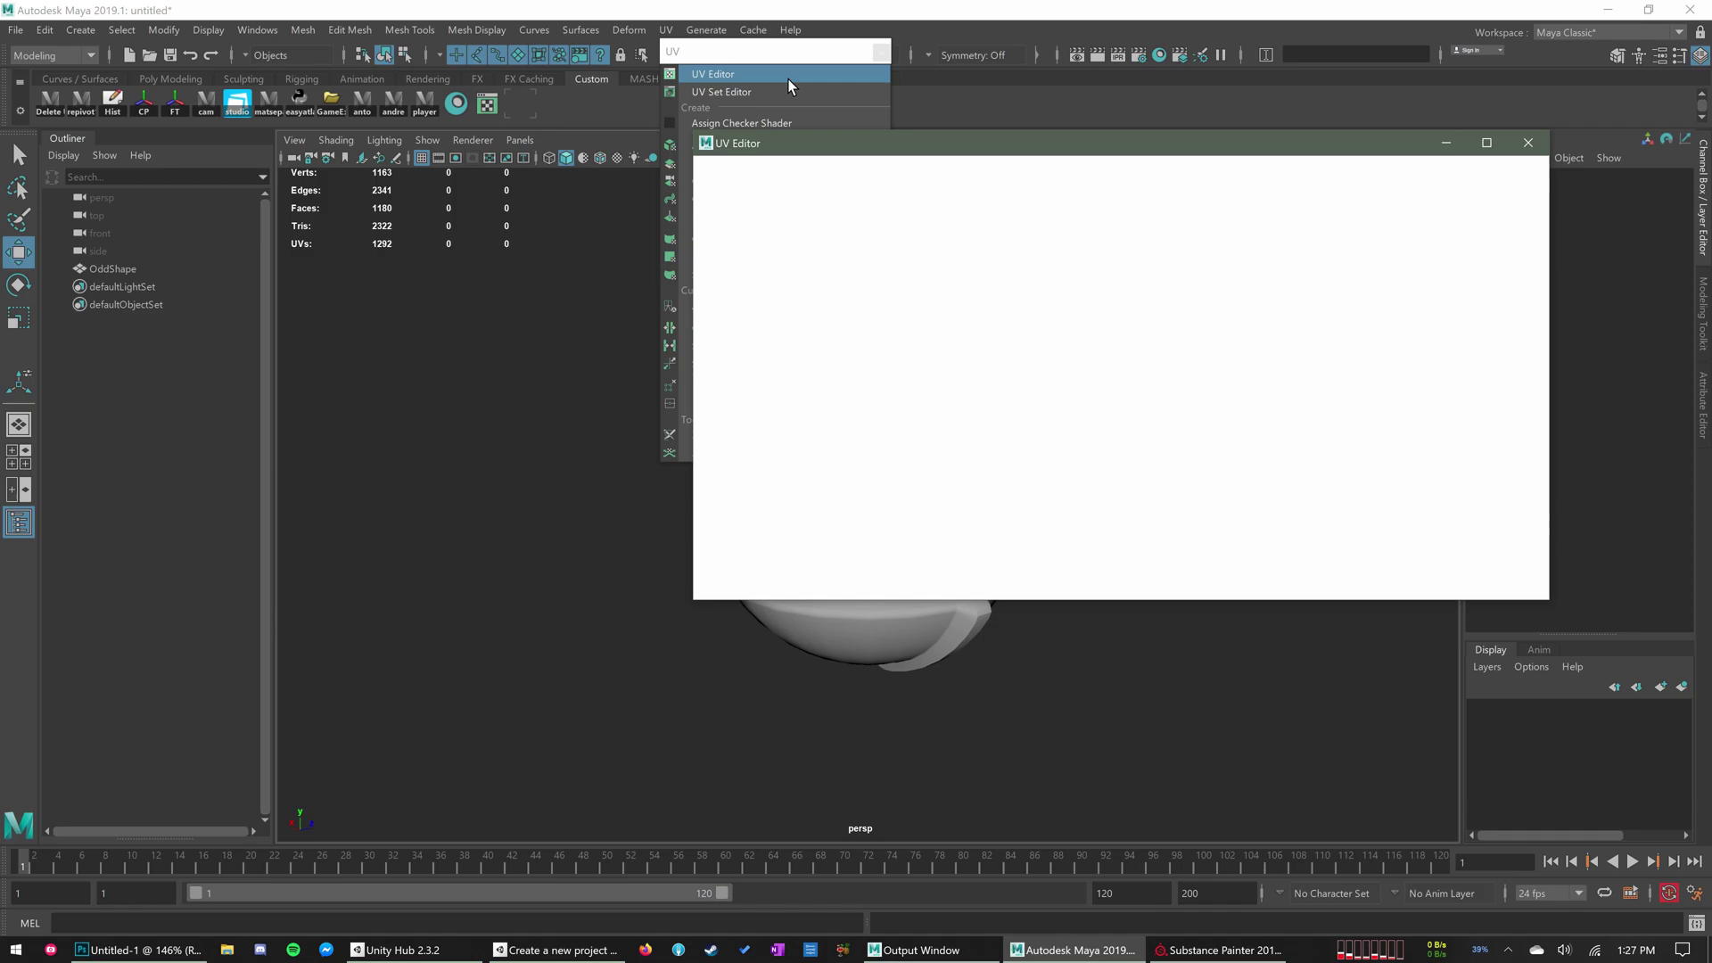
pyautogui.hotkey('ctrl', 'z')
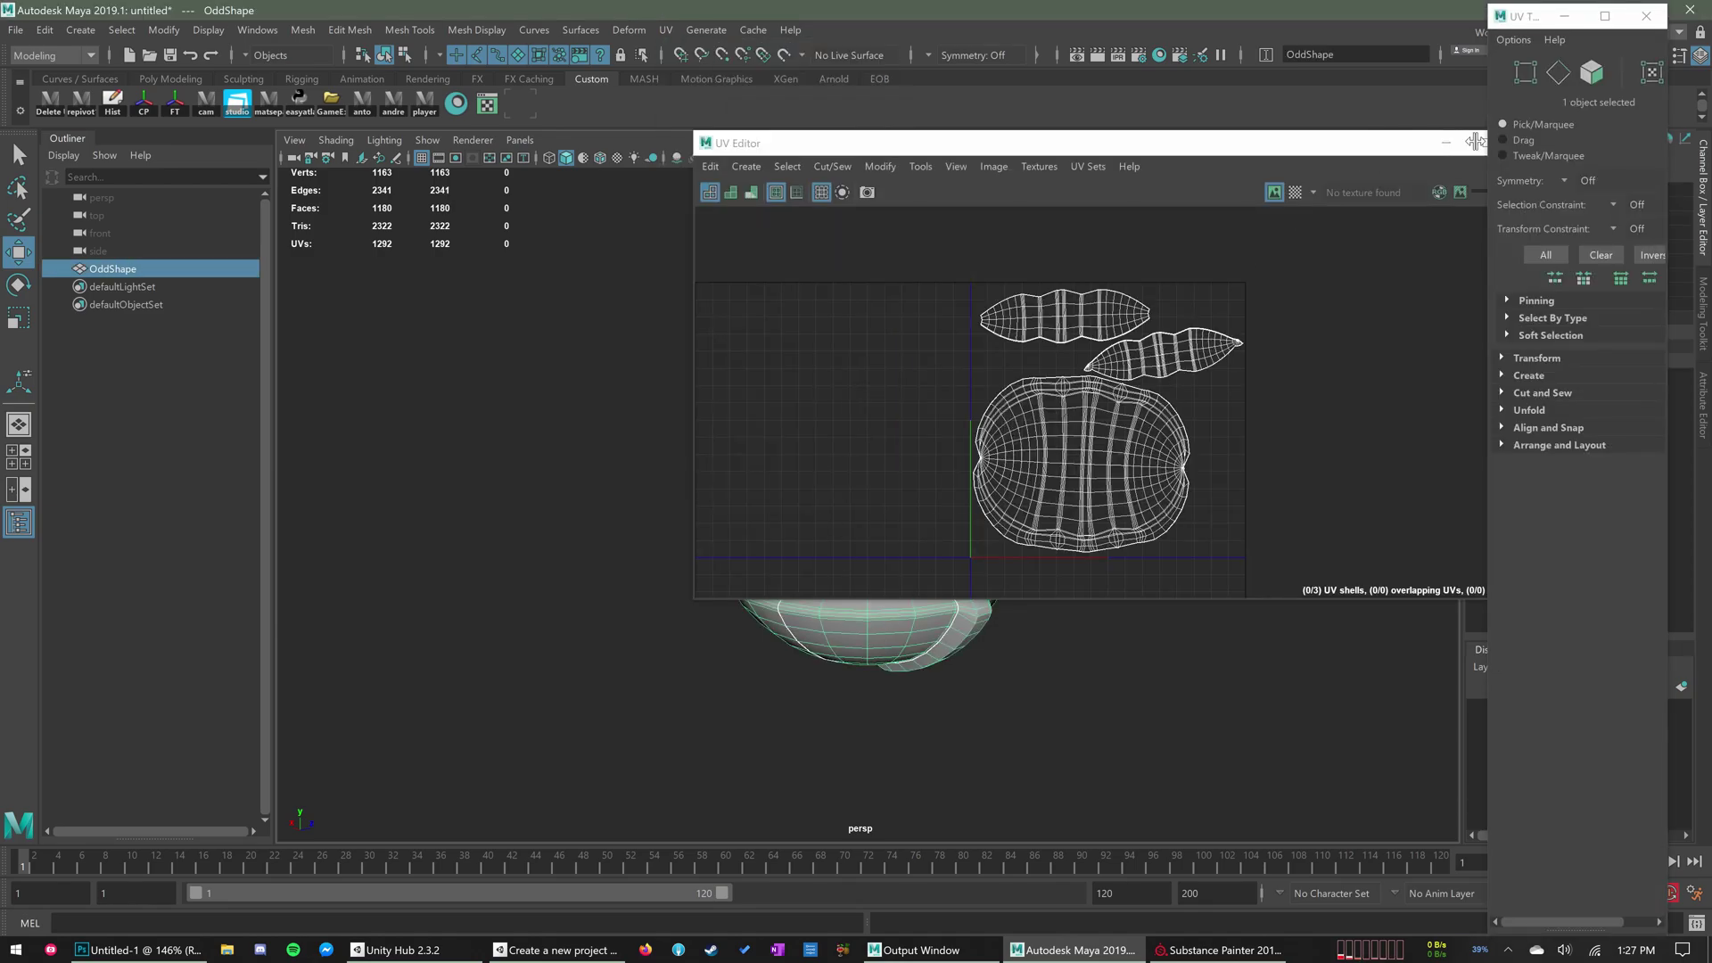
pyautogui.moveTo(1388, 138); pyautogui.dragTo(1298, 144)
pyautogui.click(1438, 150)
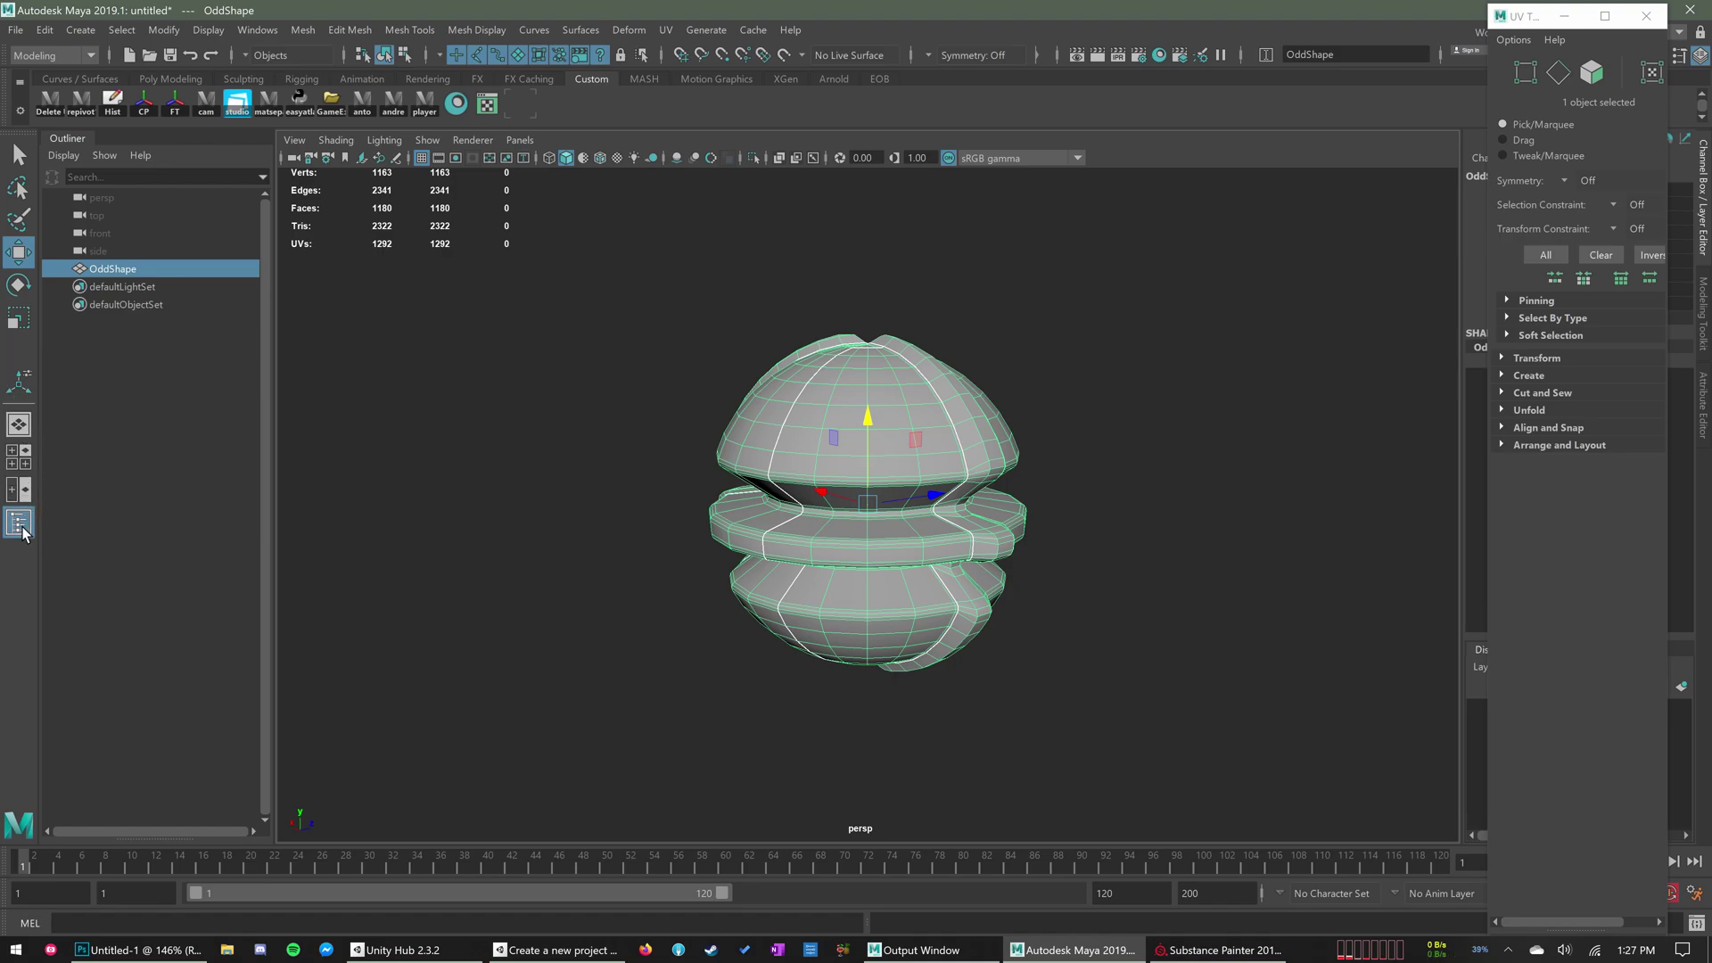
# Select OddShape in the Outliner and close the UV Toolkit
pyautogui.click(125, 267)
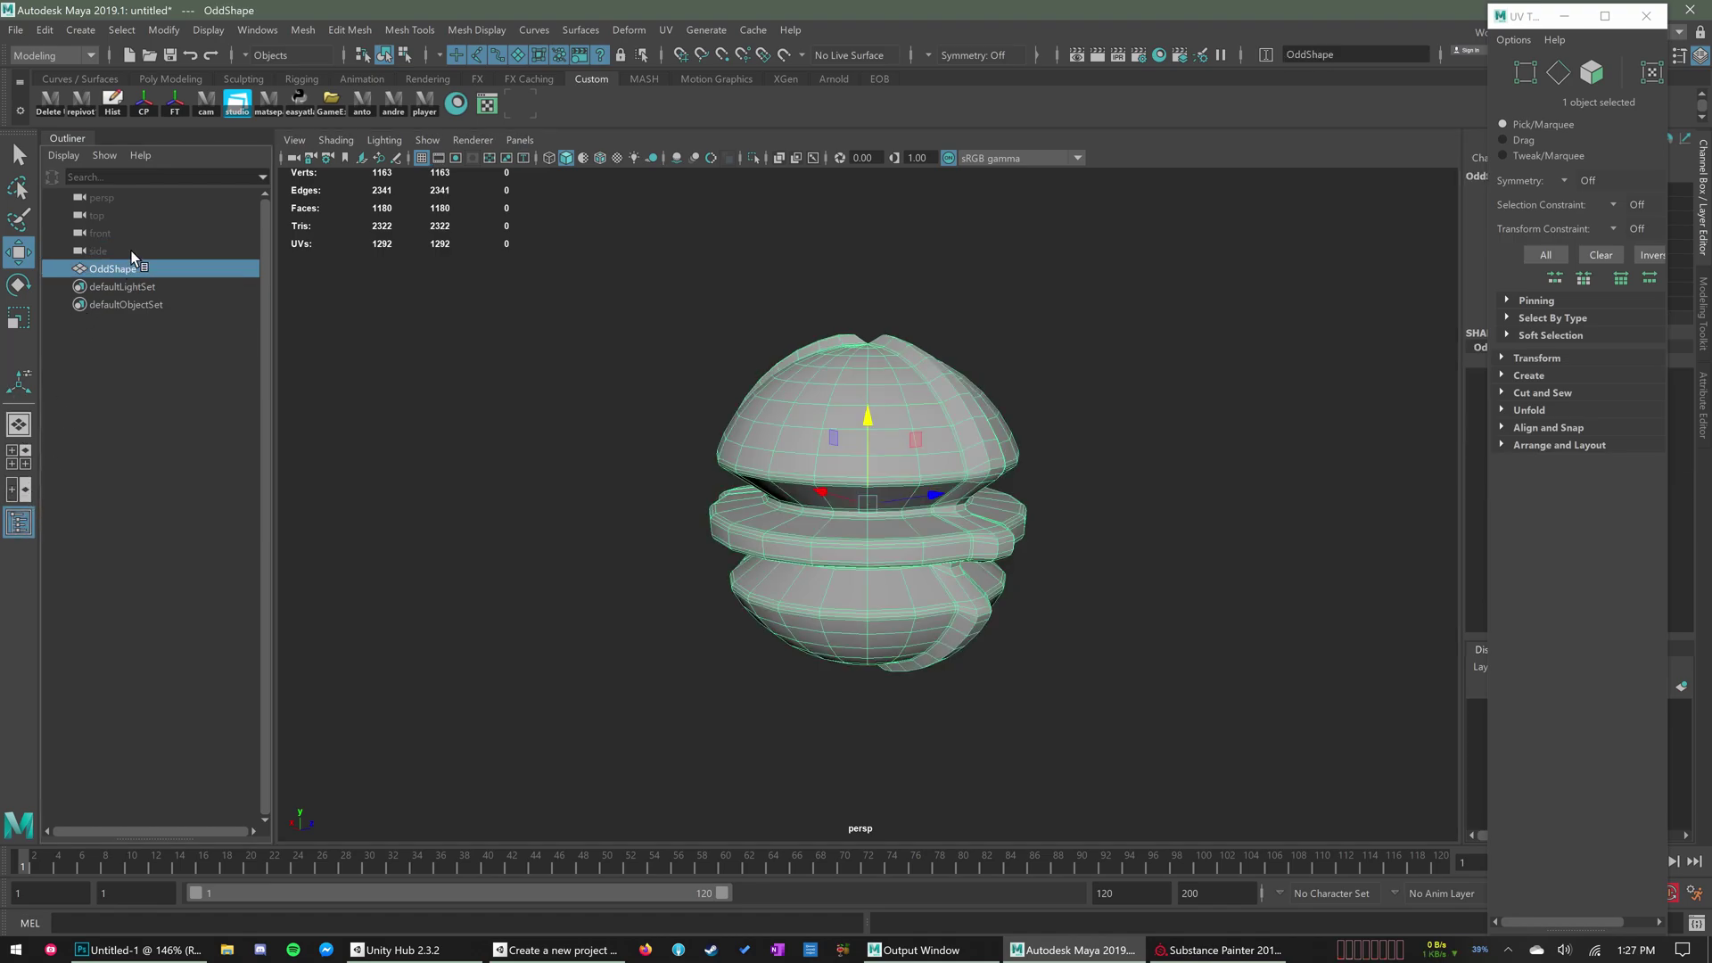
pyautogui.click(130, 251)
pyautogui.click(129, 267)
pyautogui.click(1646, 16)
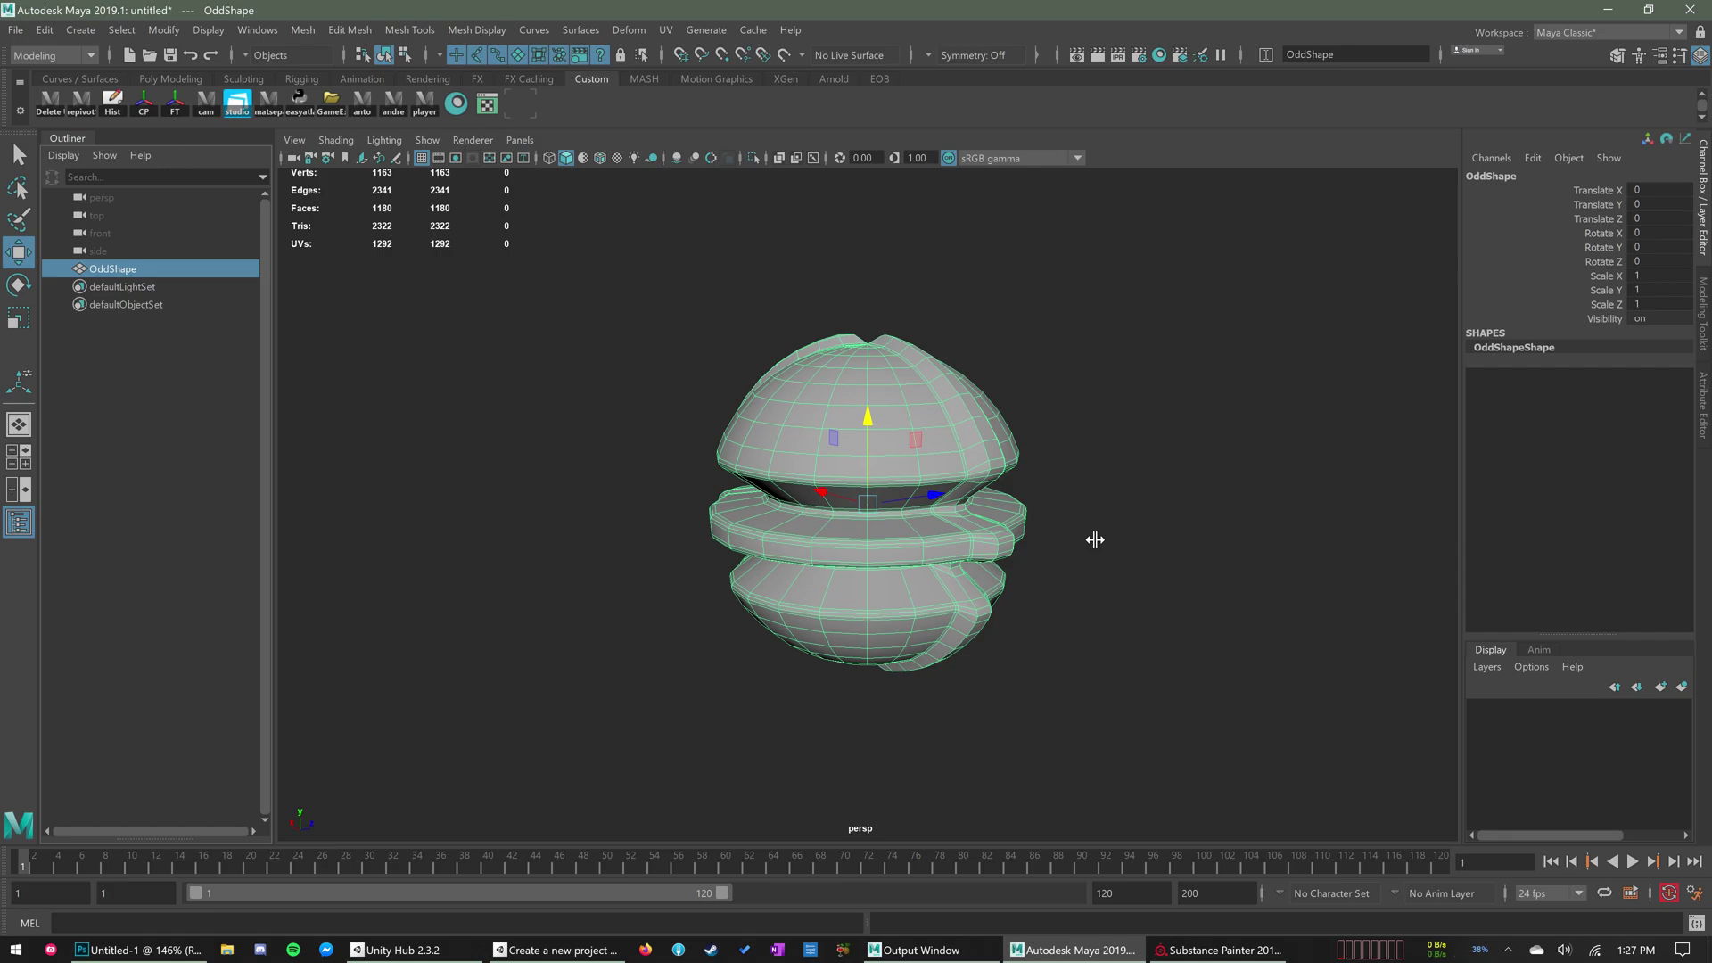
# Export the selected mesh with the FBX export type as OddShape.fbx in the Projects folder, replacing the existing file
pyautogui.click(27, 34)
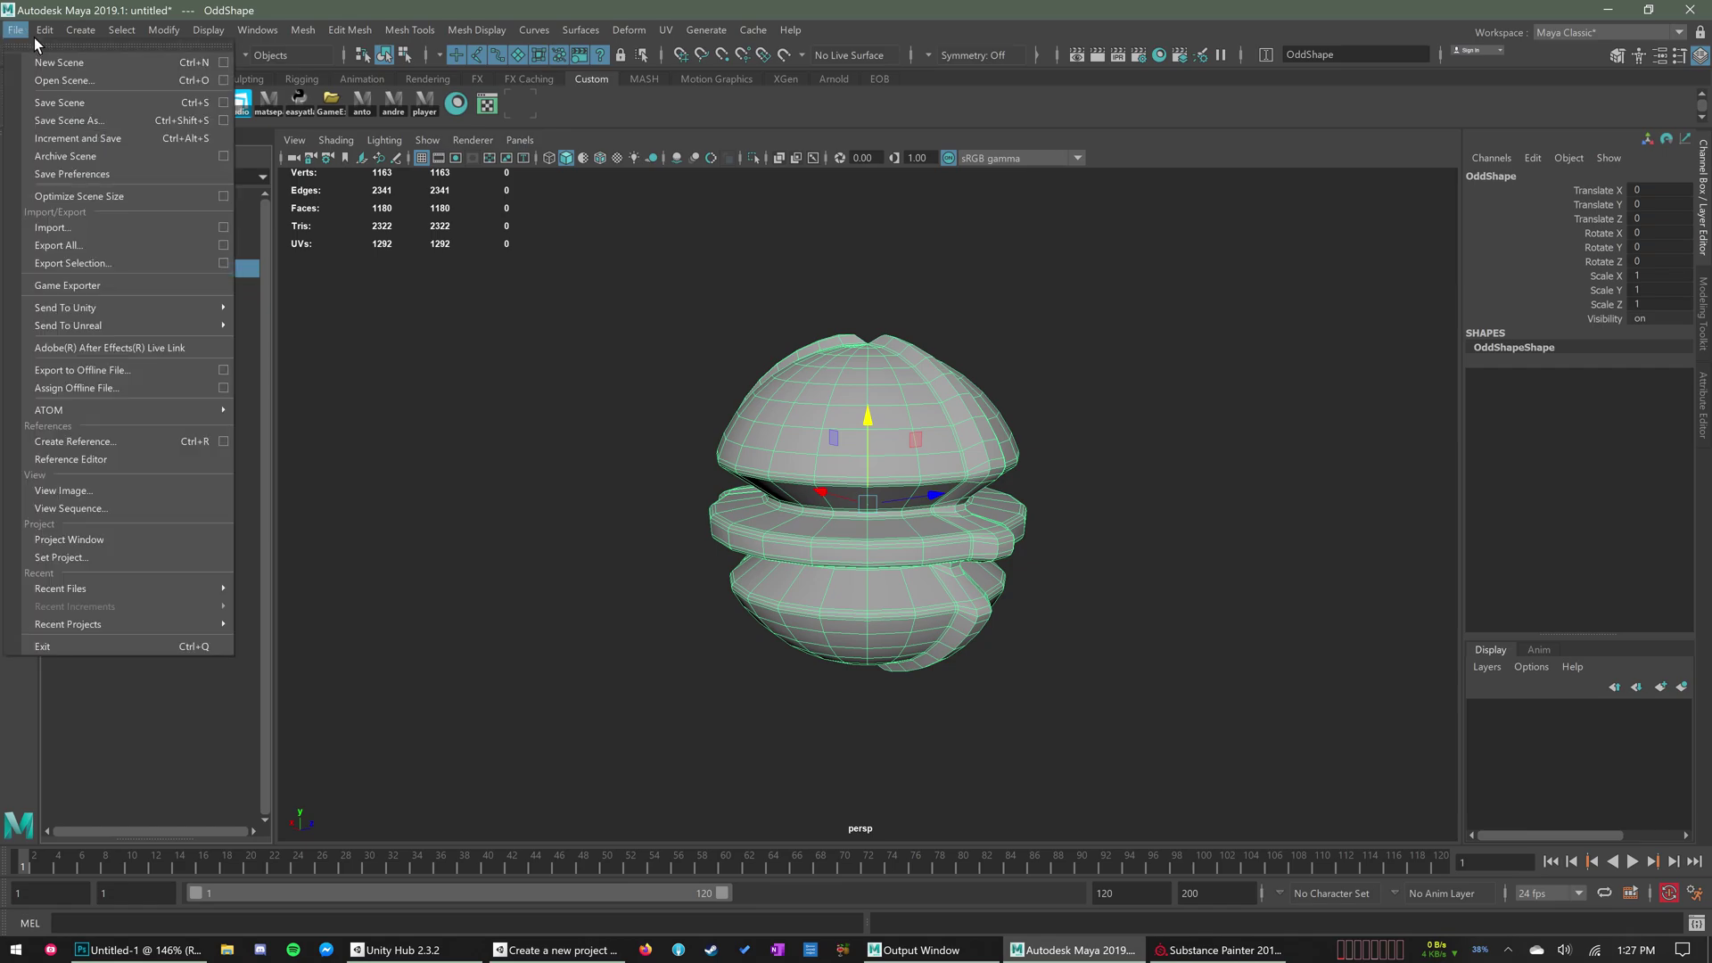
pyautogui.click(85, 271)
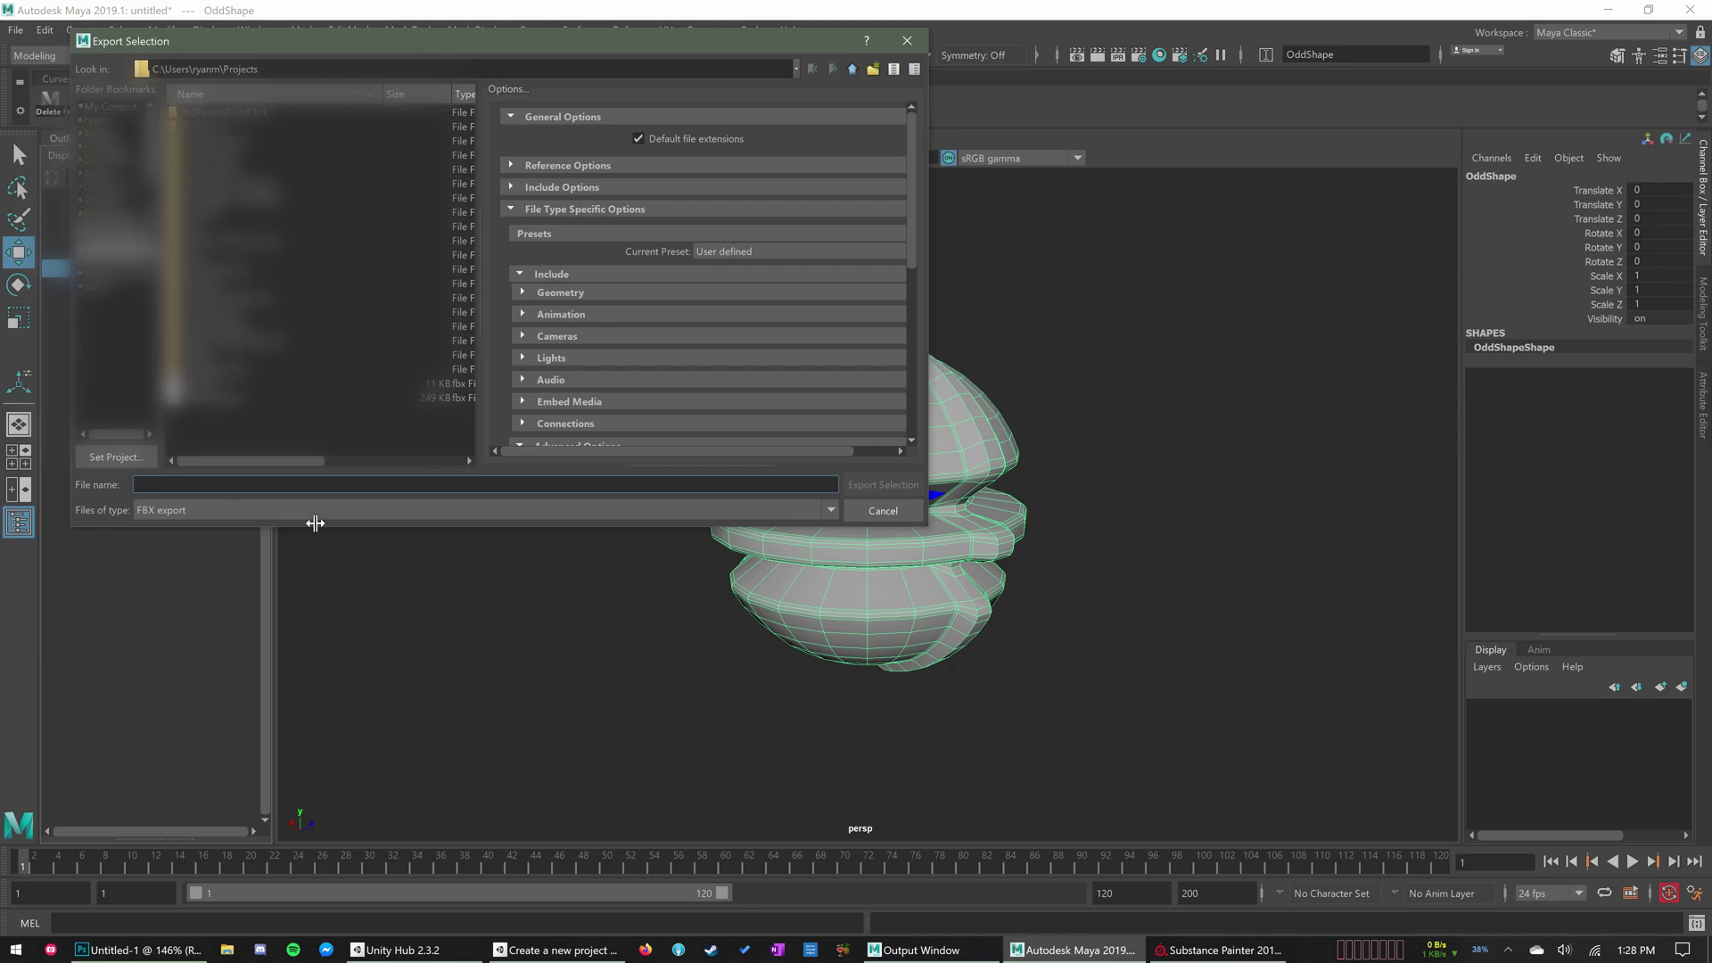
pyautogui.click(309, 513)
pyautogui.click(308, 514)
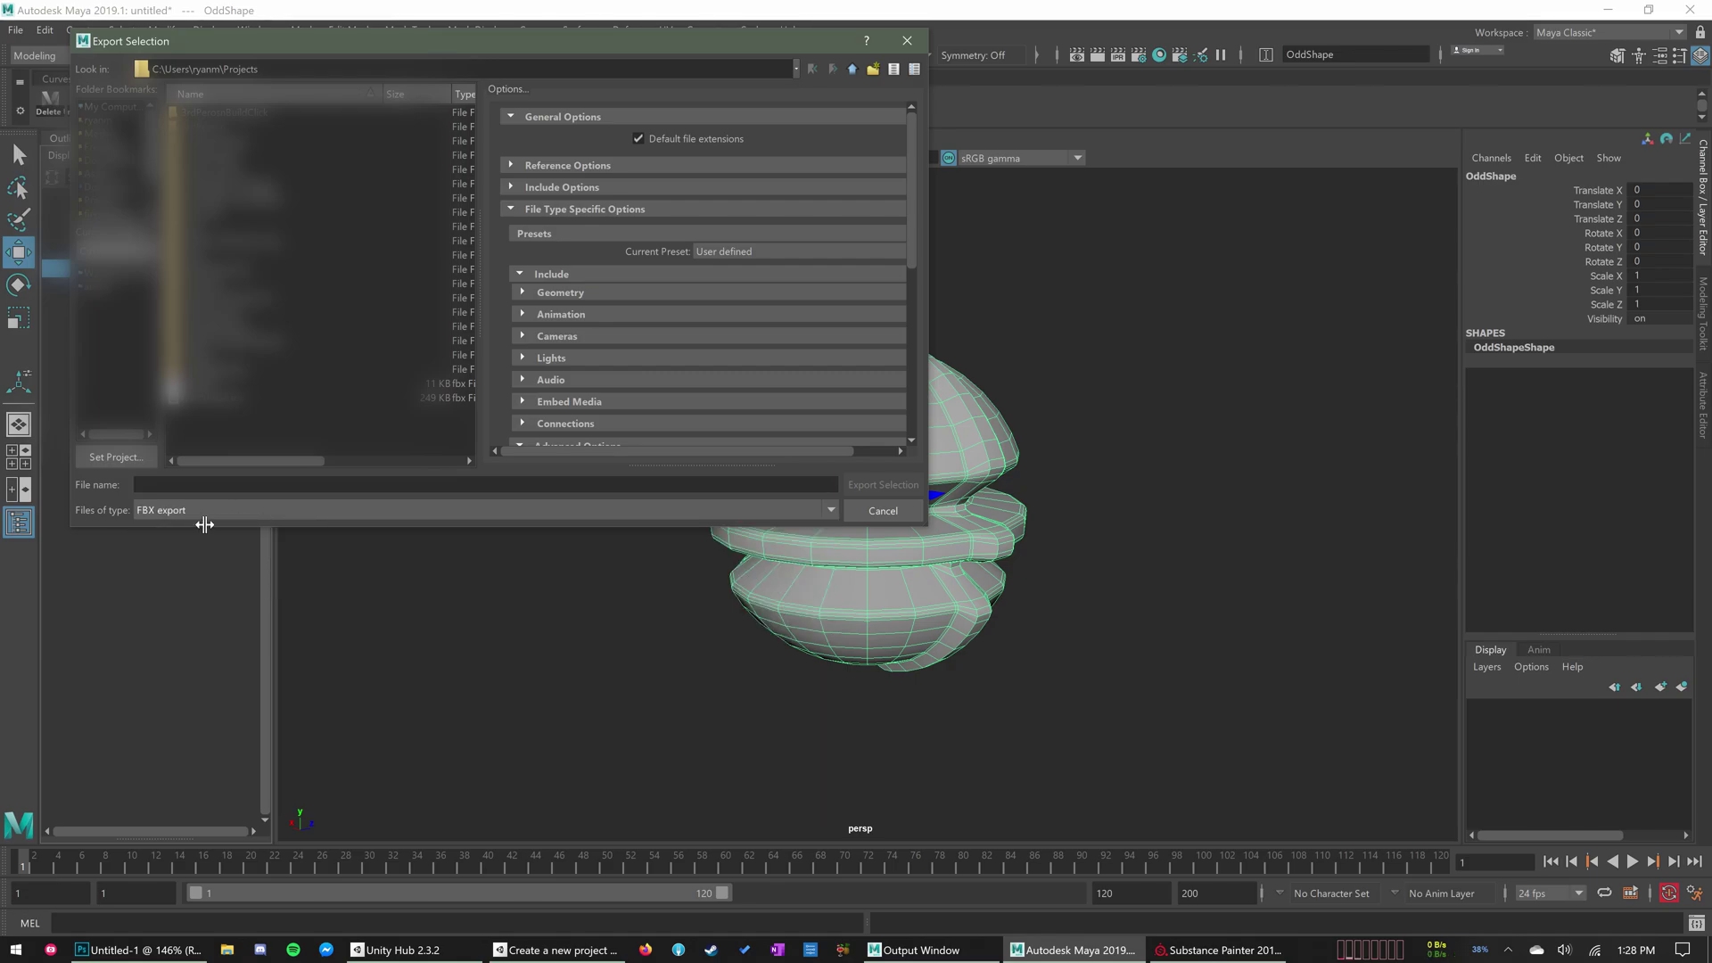
pyautogui.click(219, 398)
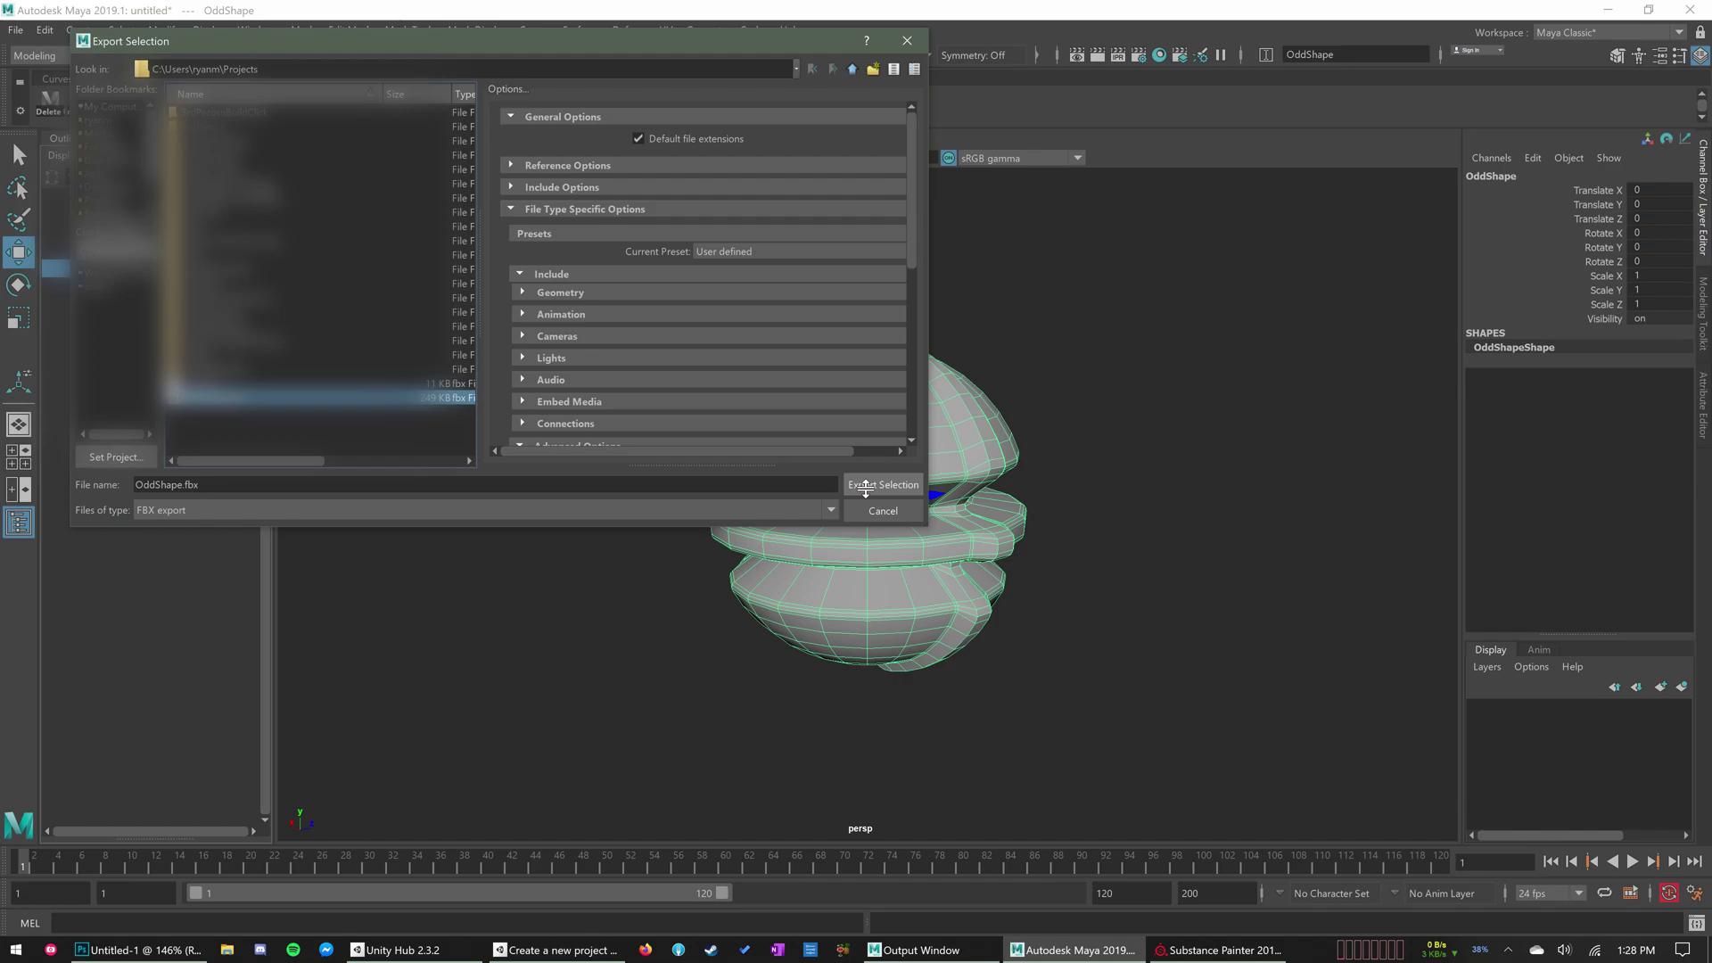
pyautogui.click(865, 488)
pyautogui.click(883, 485)
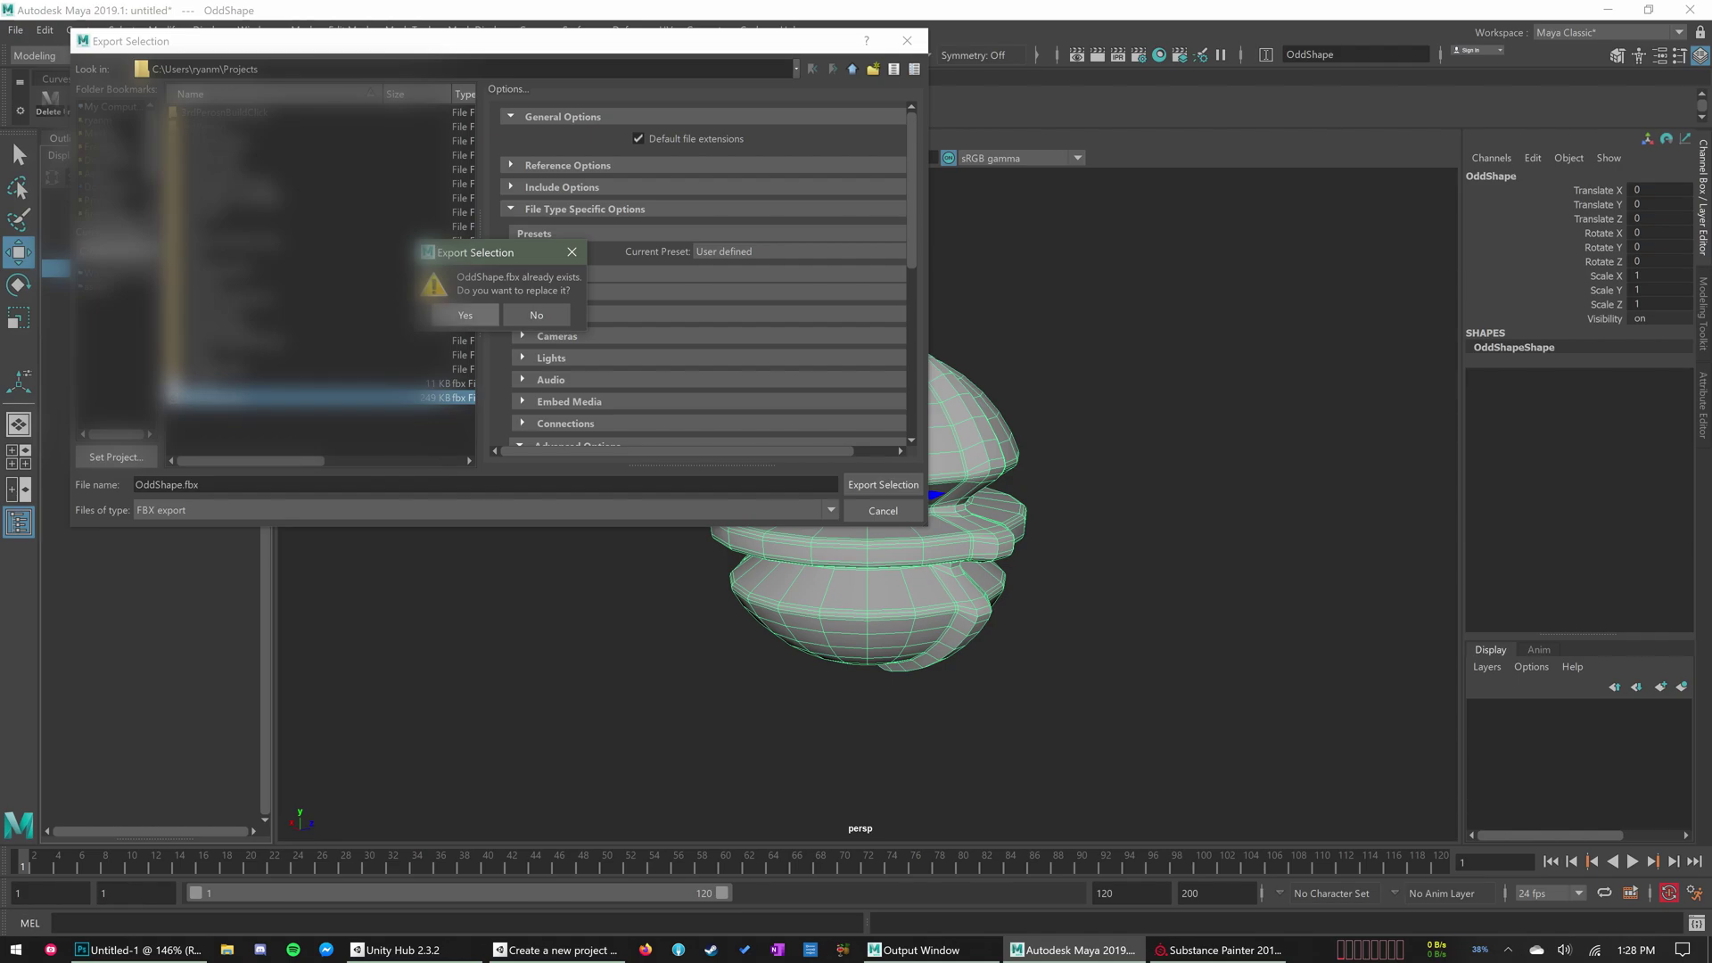
pyautogui.click(467, 315)
pyautogui.click(553, 357)
# Switch to Substance Painter and start a new project using the Unity 5 (allegorithmic) template
pyautogui.click(1215, 950)
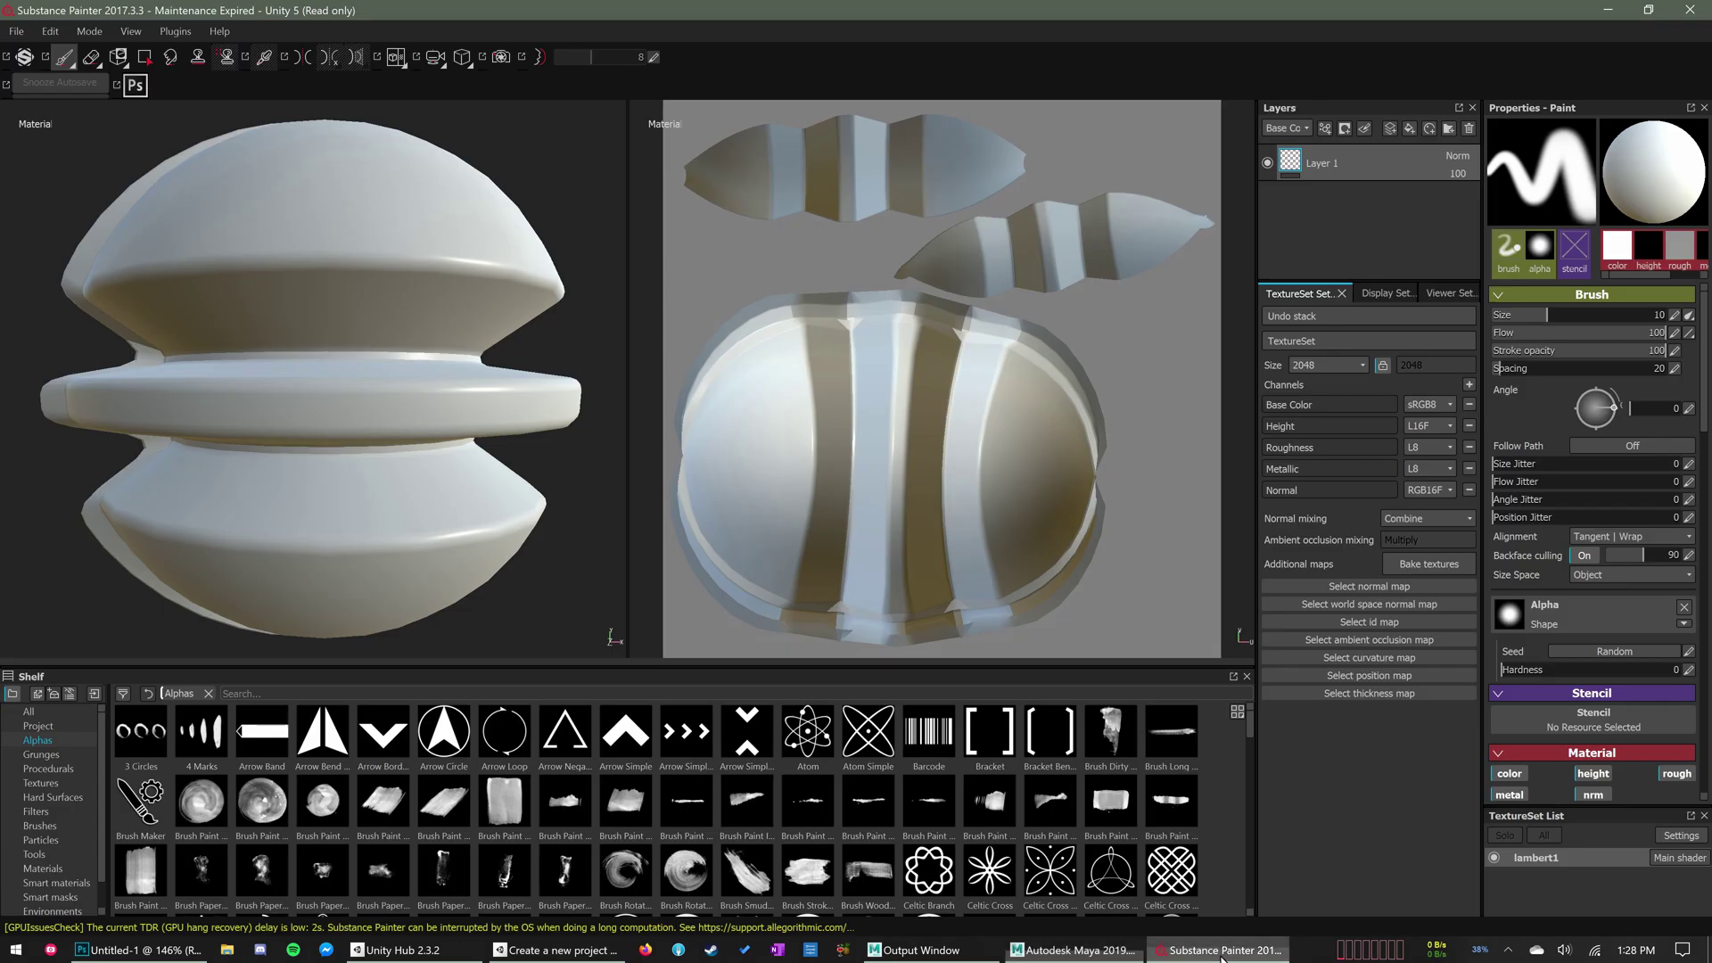
pyautogui.click(16, 31)
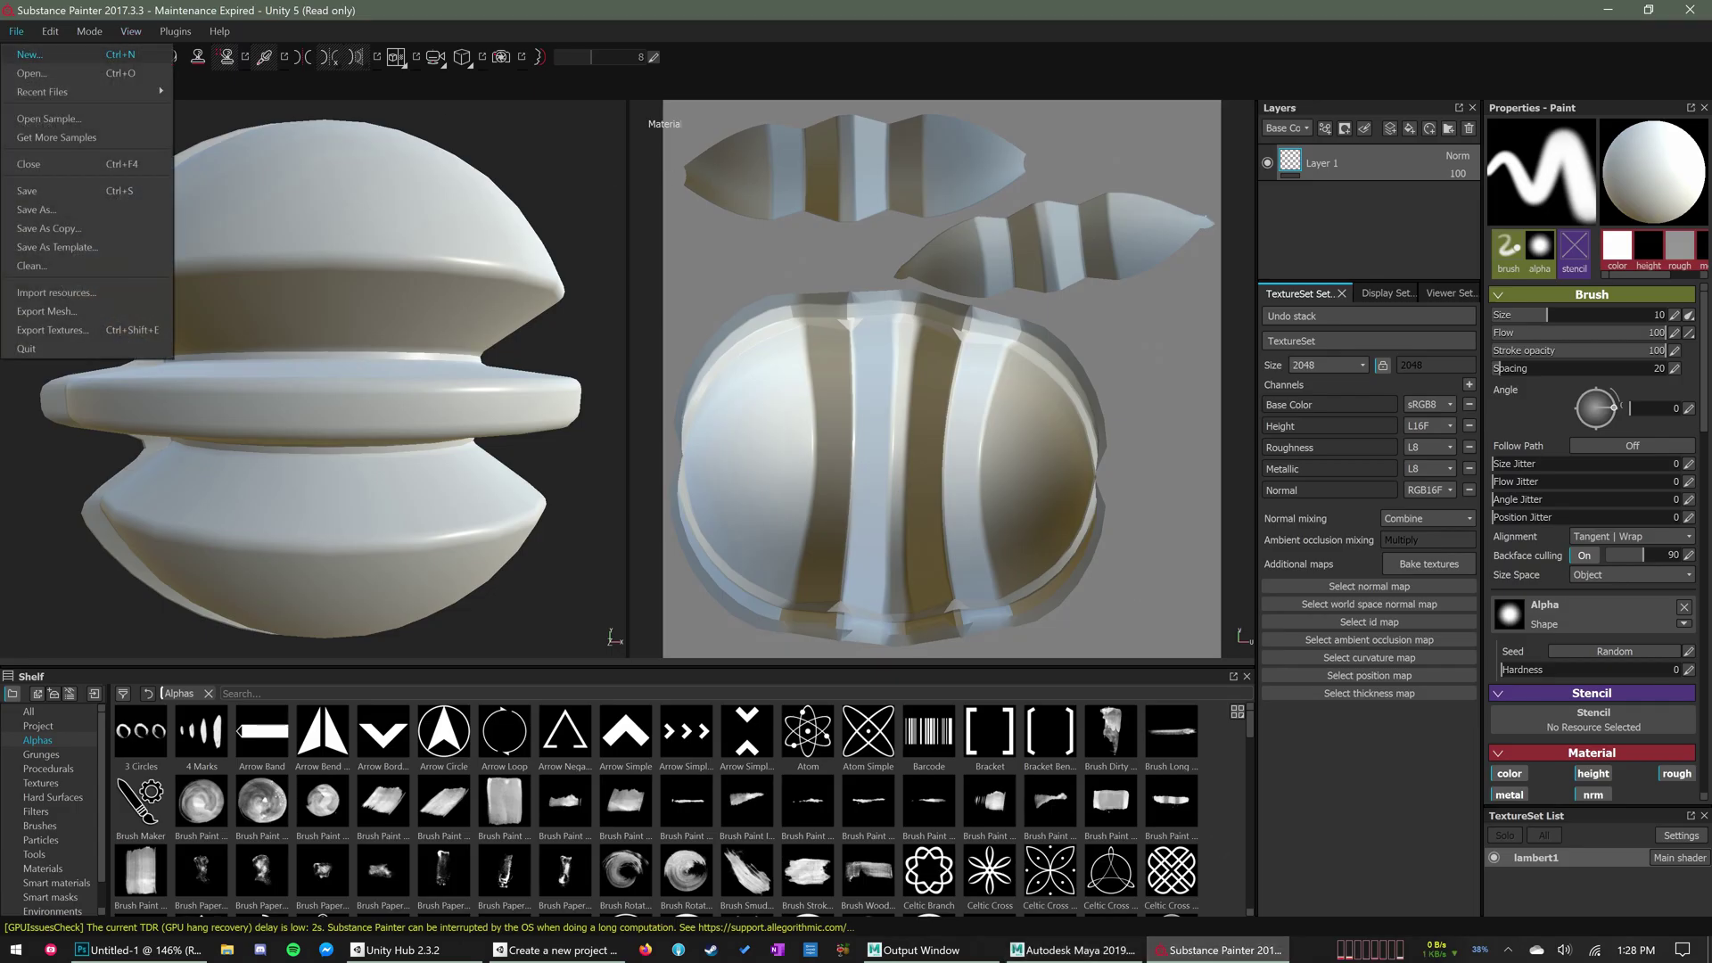
pyautogui.click(28, 54)
pyautogui.click(805, 506)
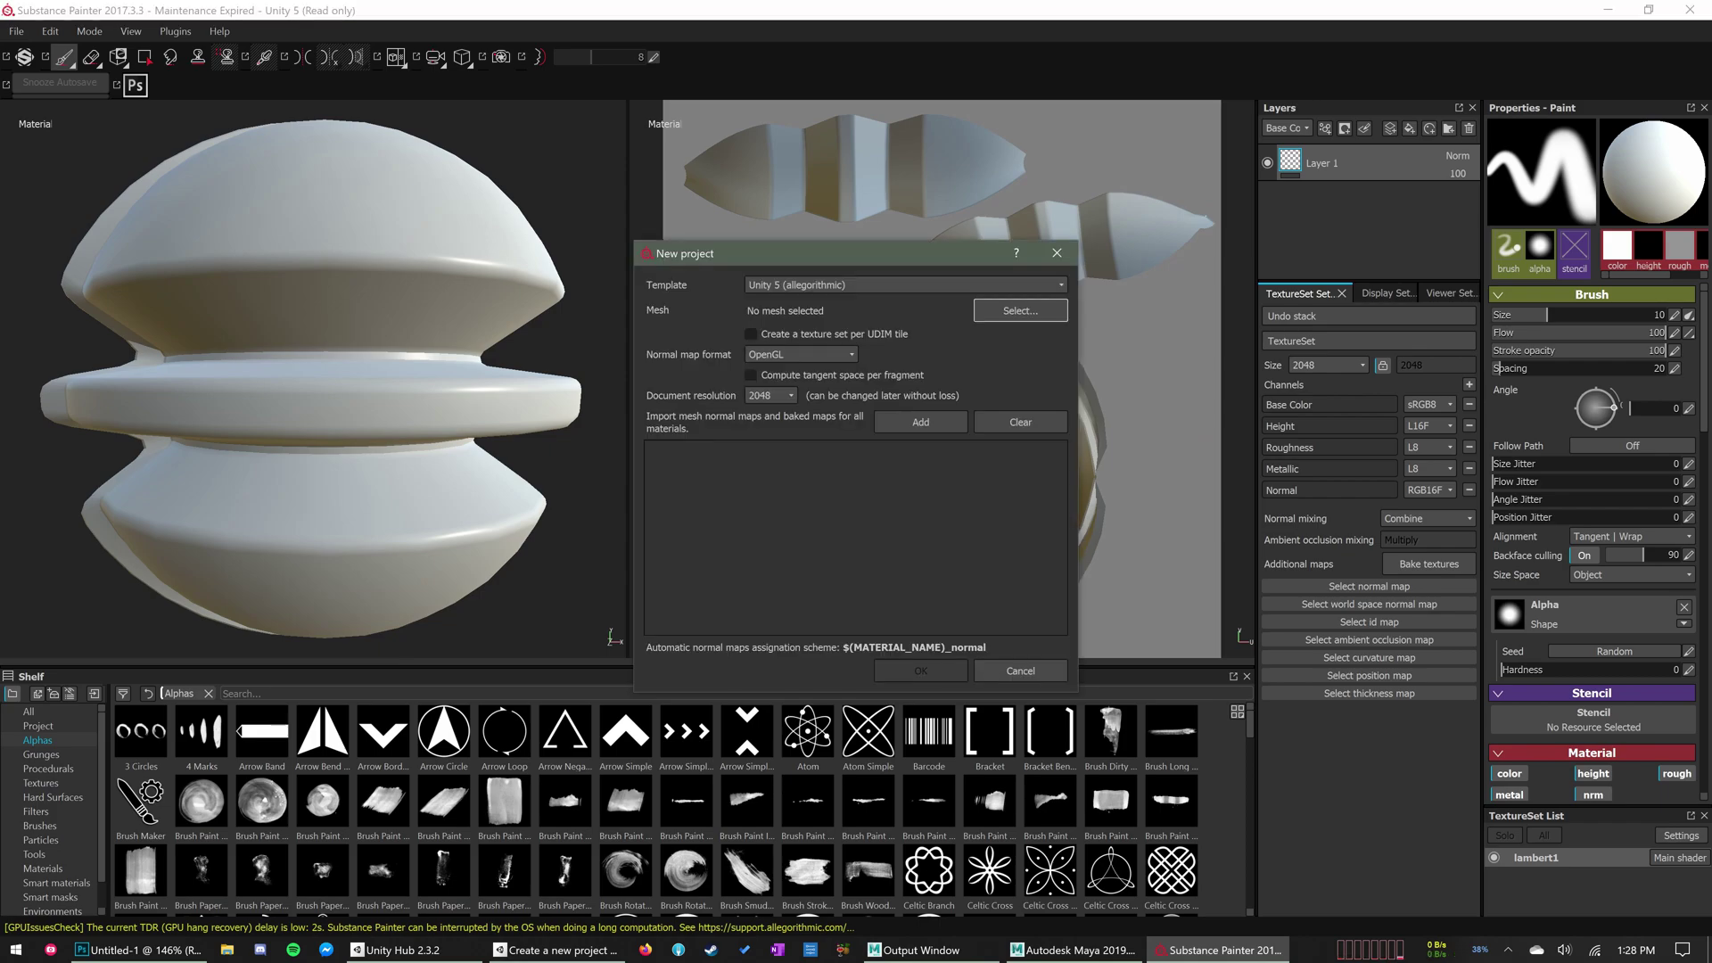
pyautogui.click(903, 284)
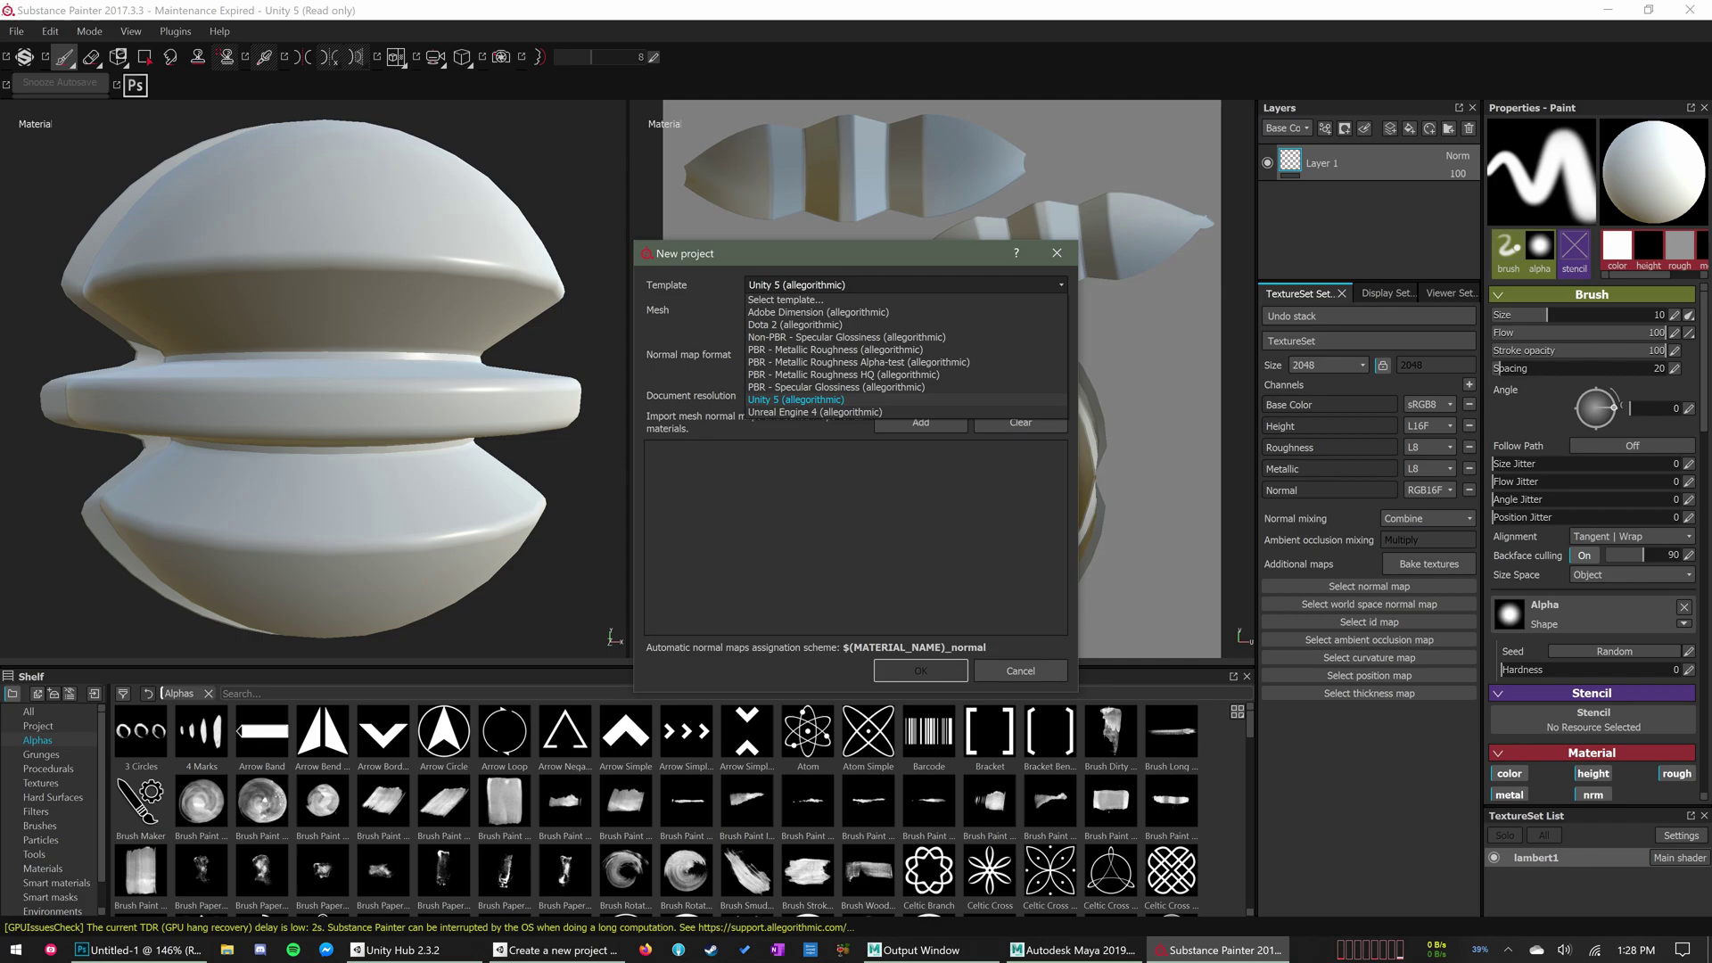
pyautogui.click(797, 400)
# Choose the exported OddShape mesh for the new project and create the project
pyautogui.click(921, 423)
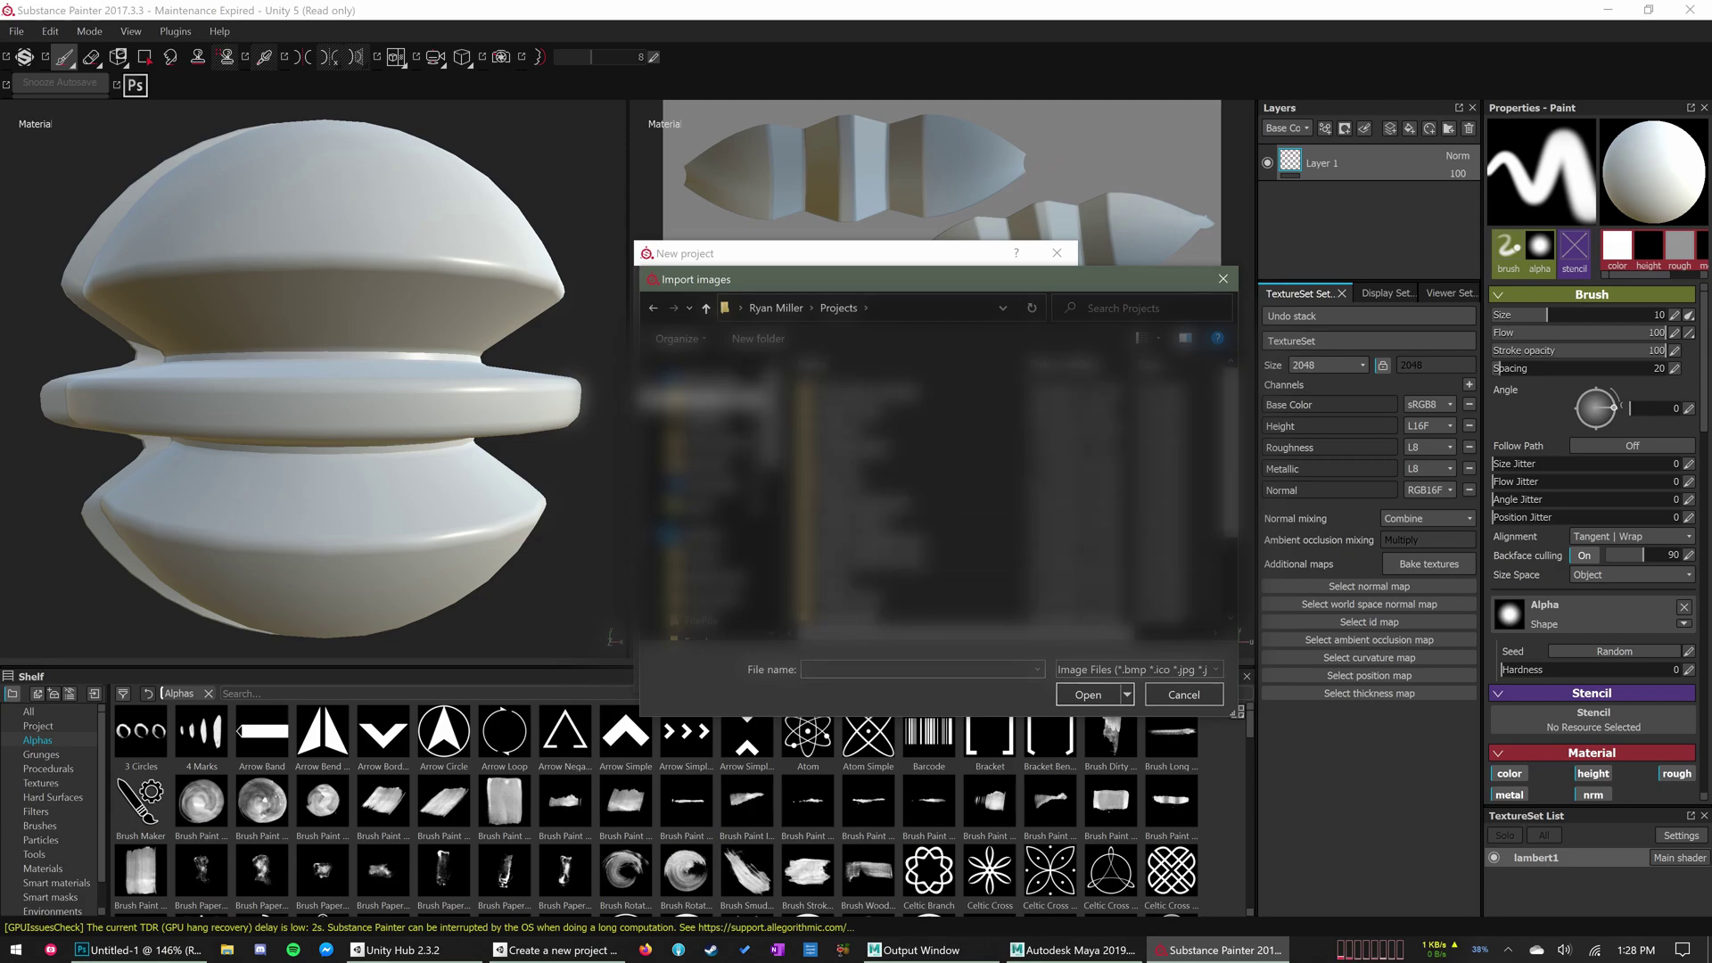
pyautogui.click(1223, 279)
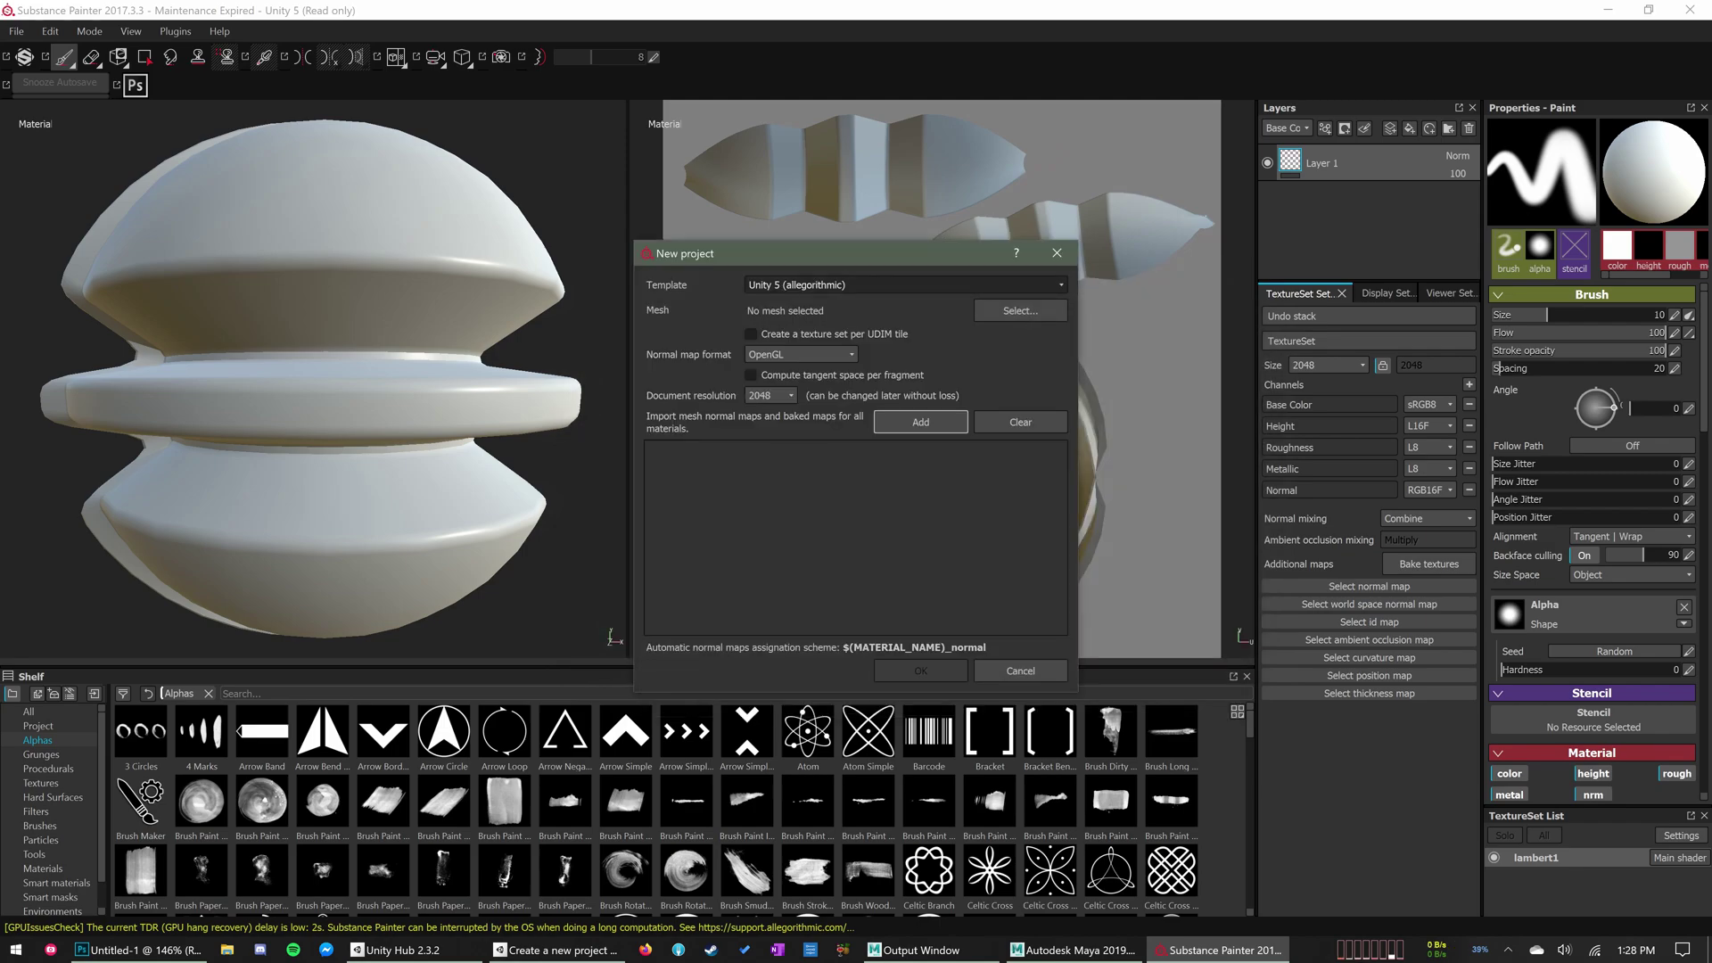
pyautogui.click(1020, 311)
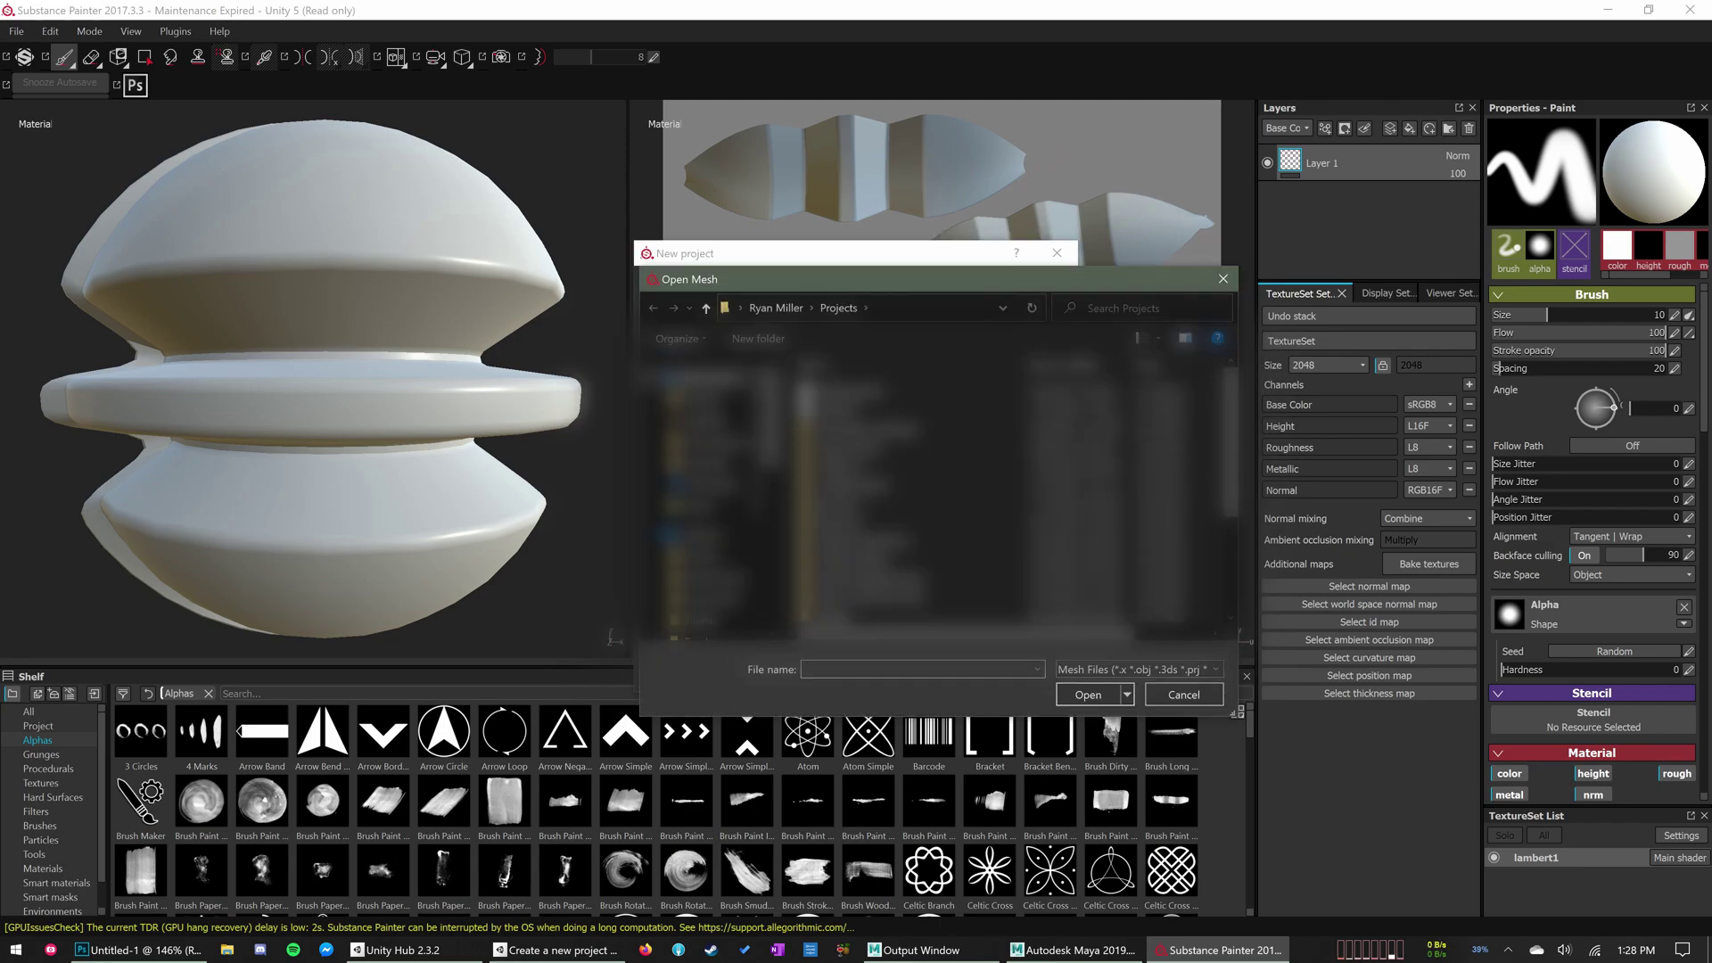
pyautogui.doubleClick(901, 390)
pyautogui.click(921, 670)
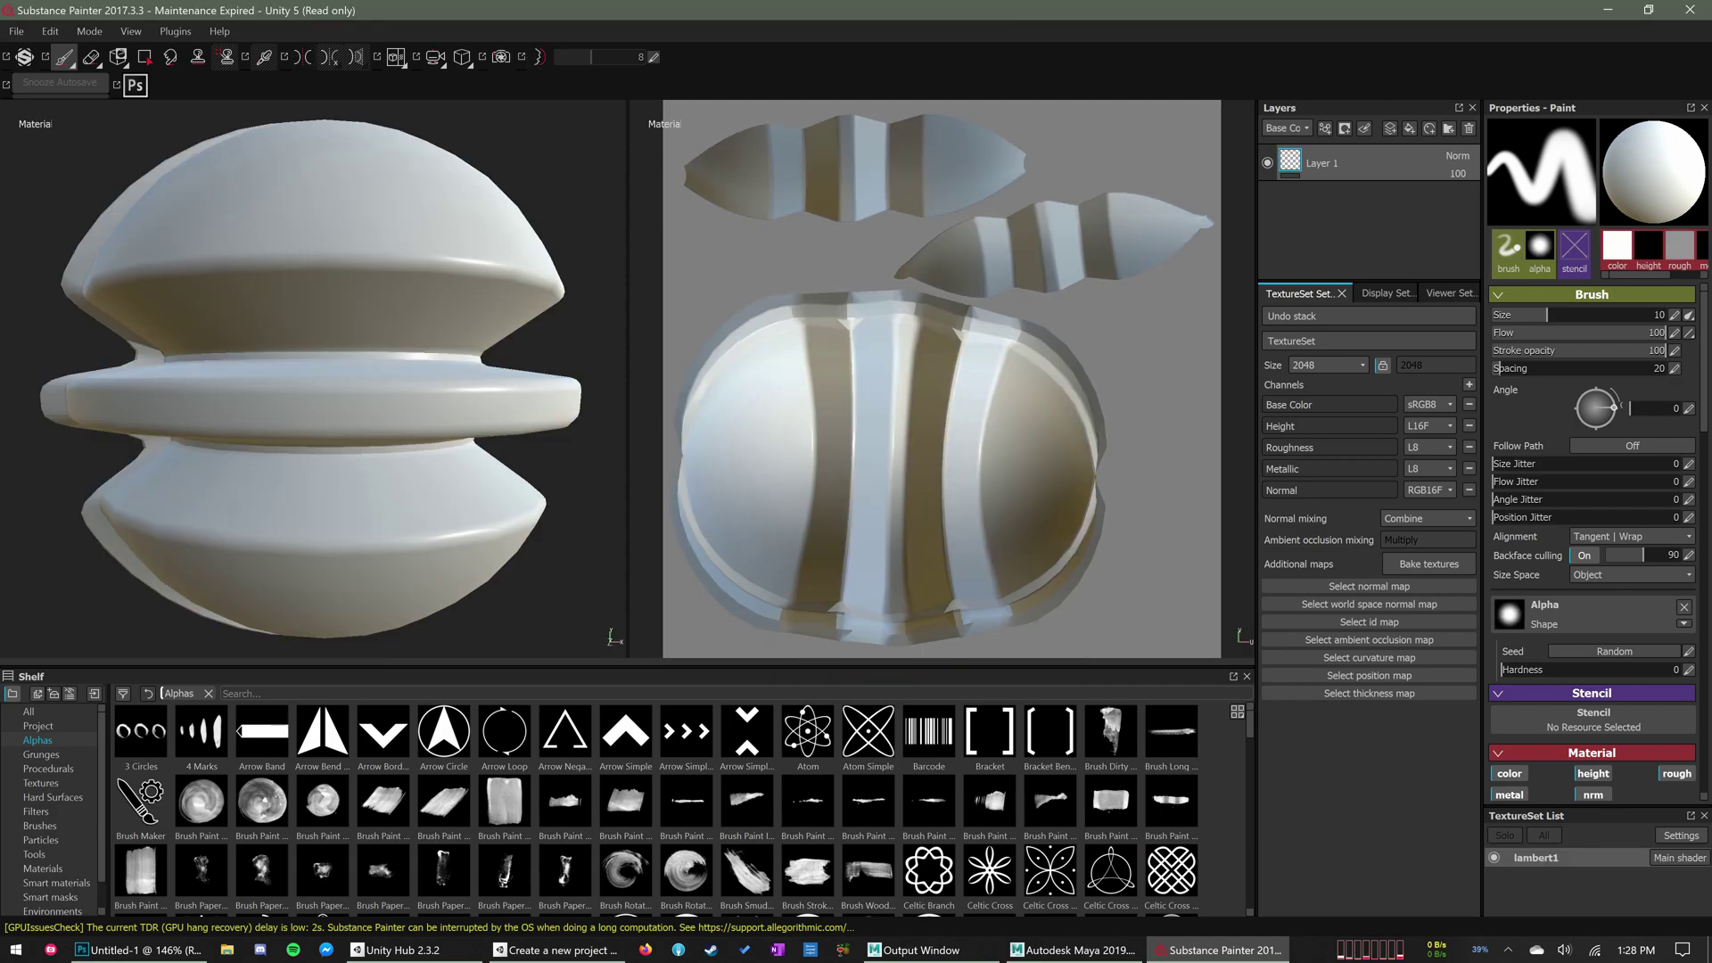
# Show the Materials collection in the shelf and add a fill layer above Layer 1
pyautogui.click(43, 868)
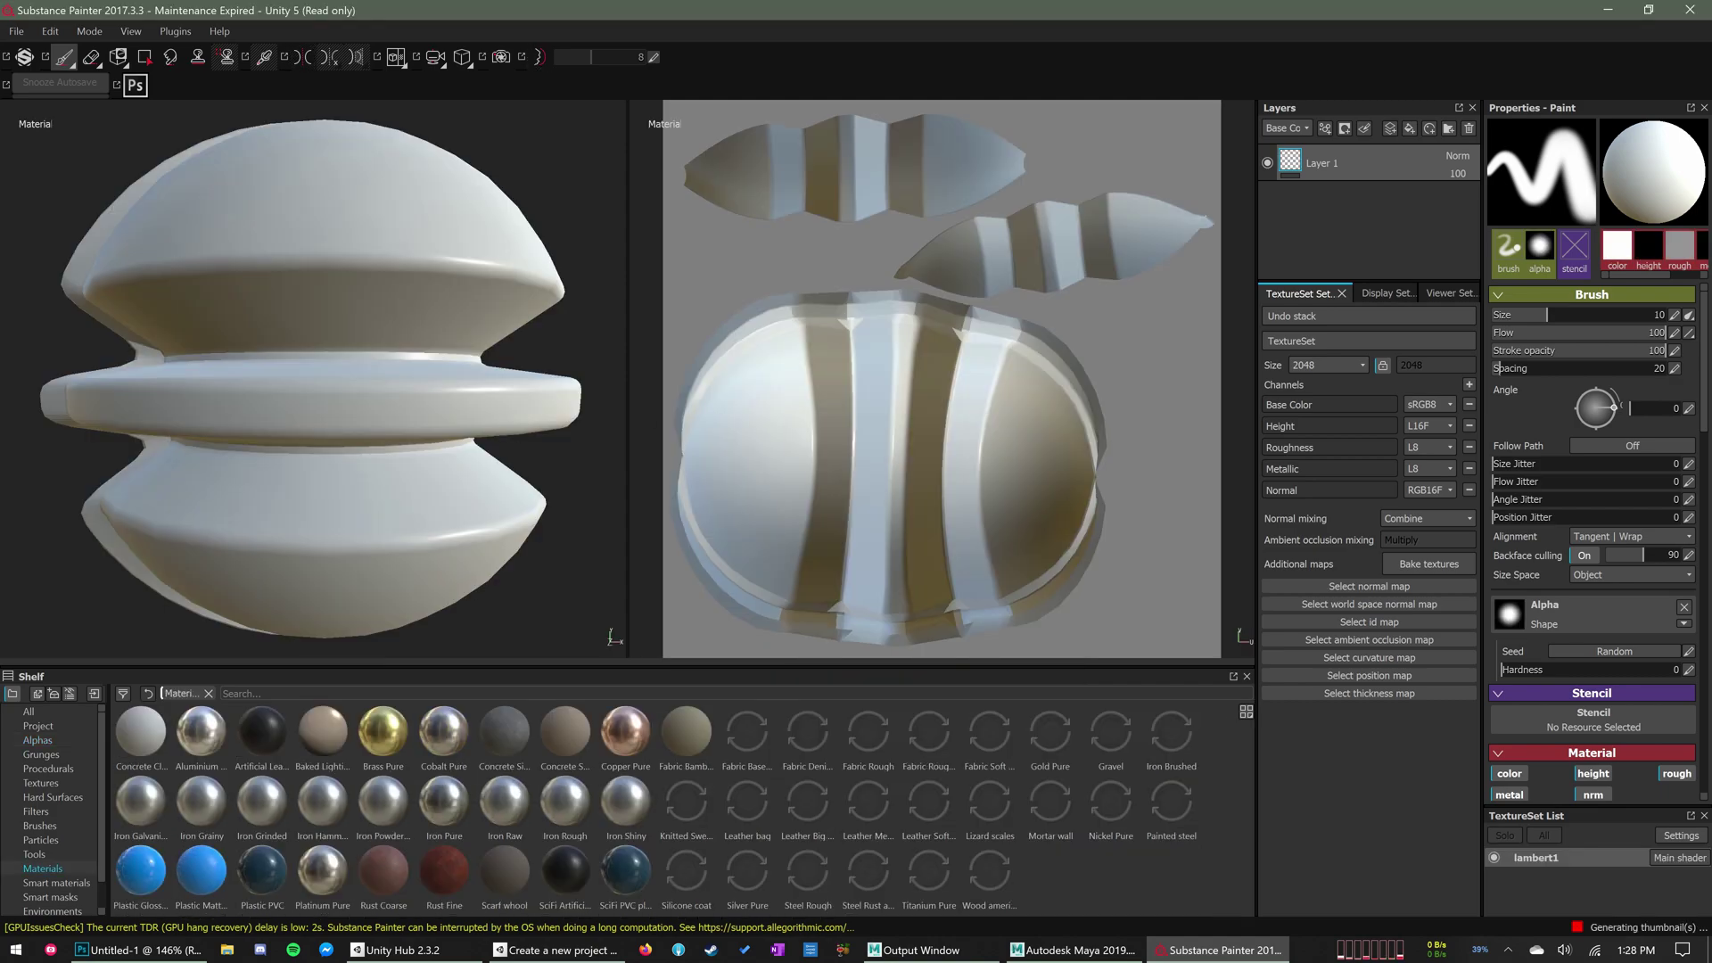
pyautogui.click(748, 870)
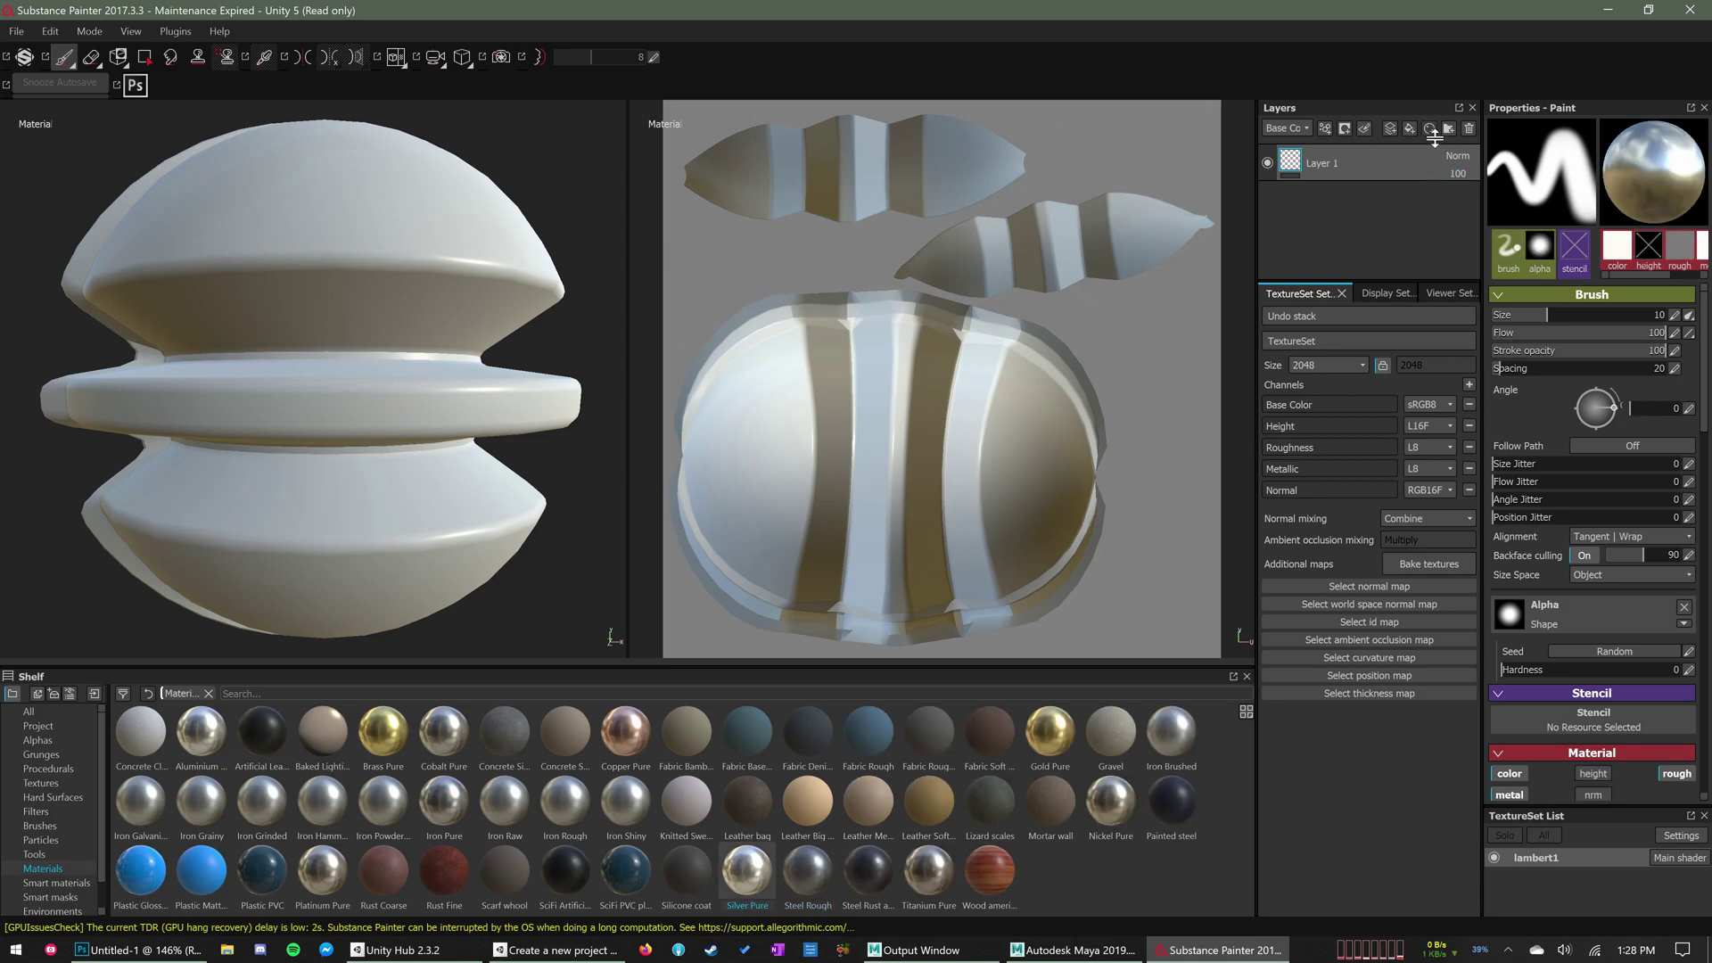
pyautogui.click(1409, 129)
# Try Gold Pure, Steel Rust and Wear, and several other shelf materials on the fill layer
pyautogui.click(990, 869)
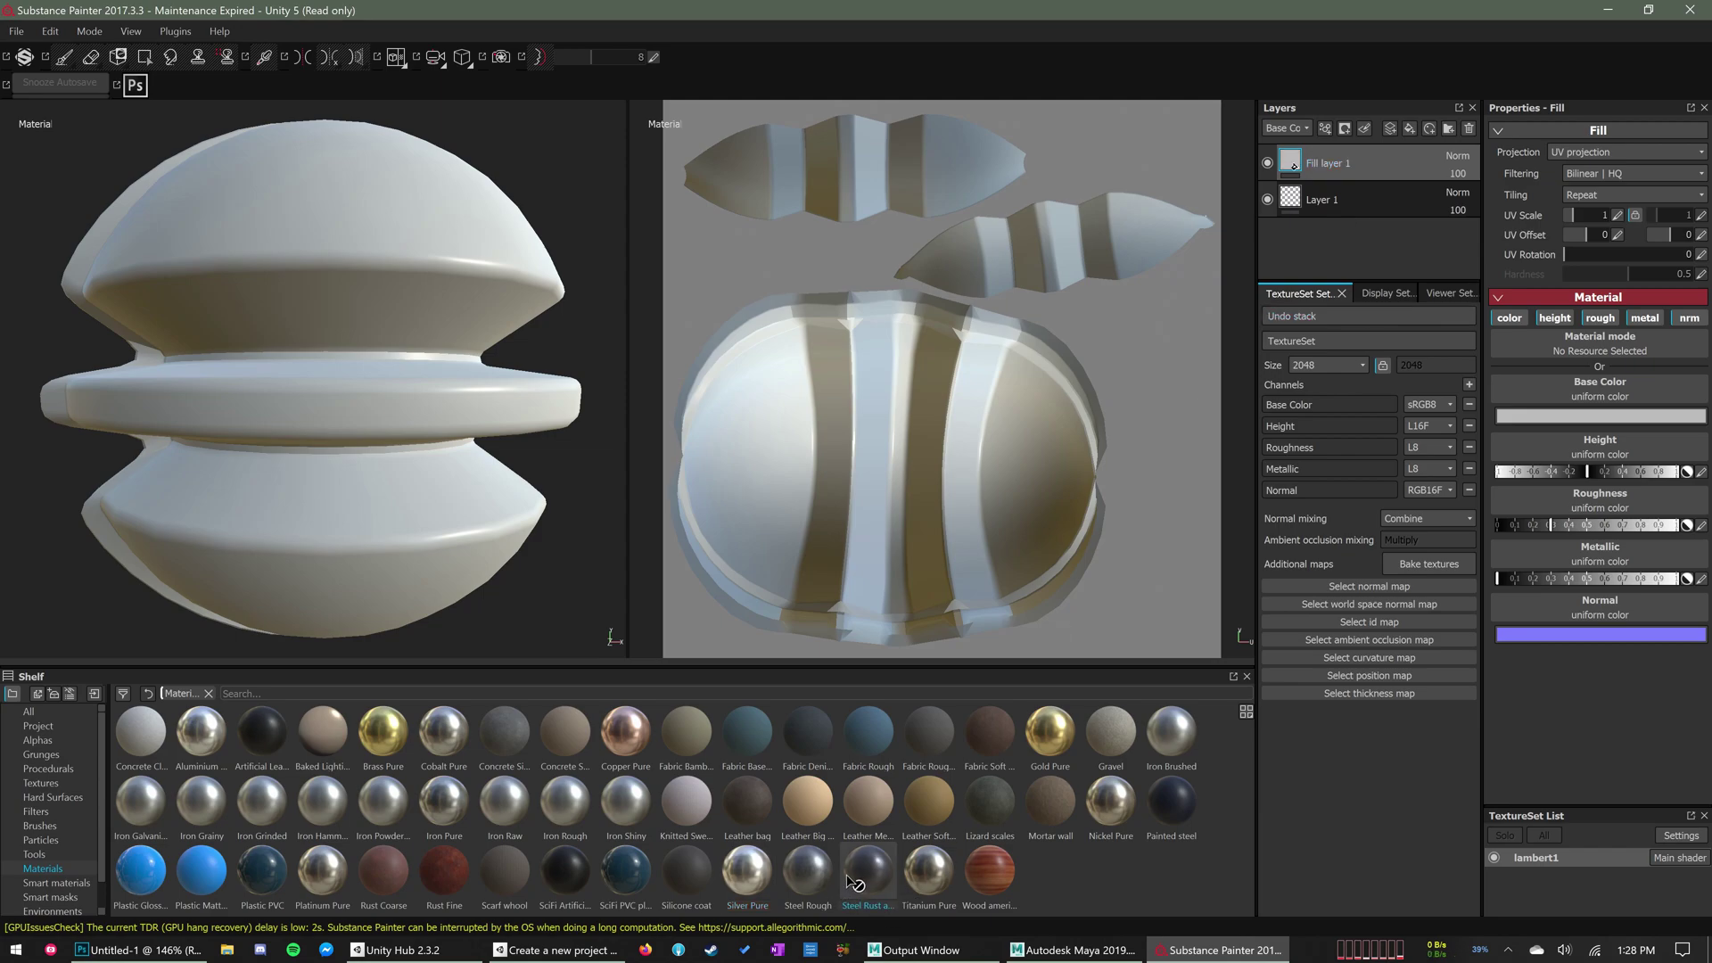
pyautogui.click(1053, 733)
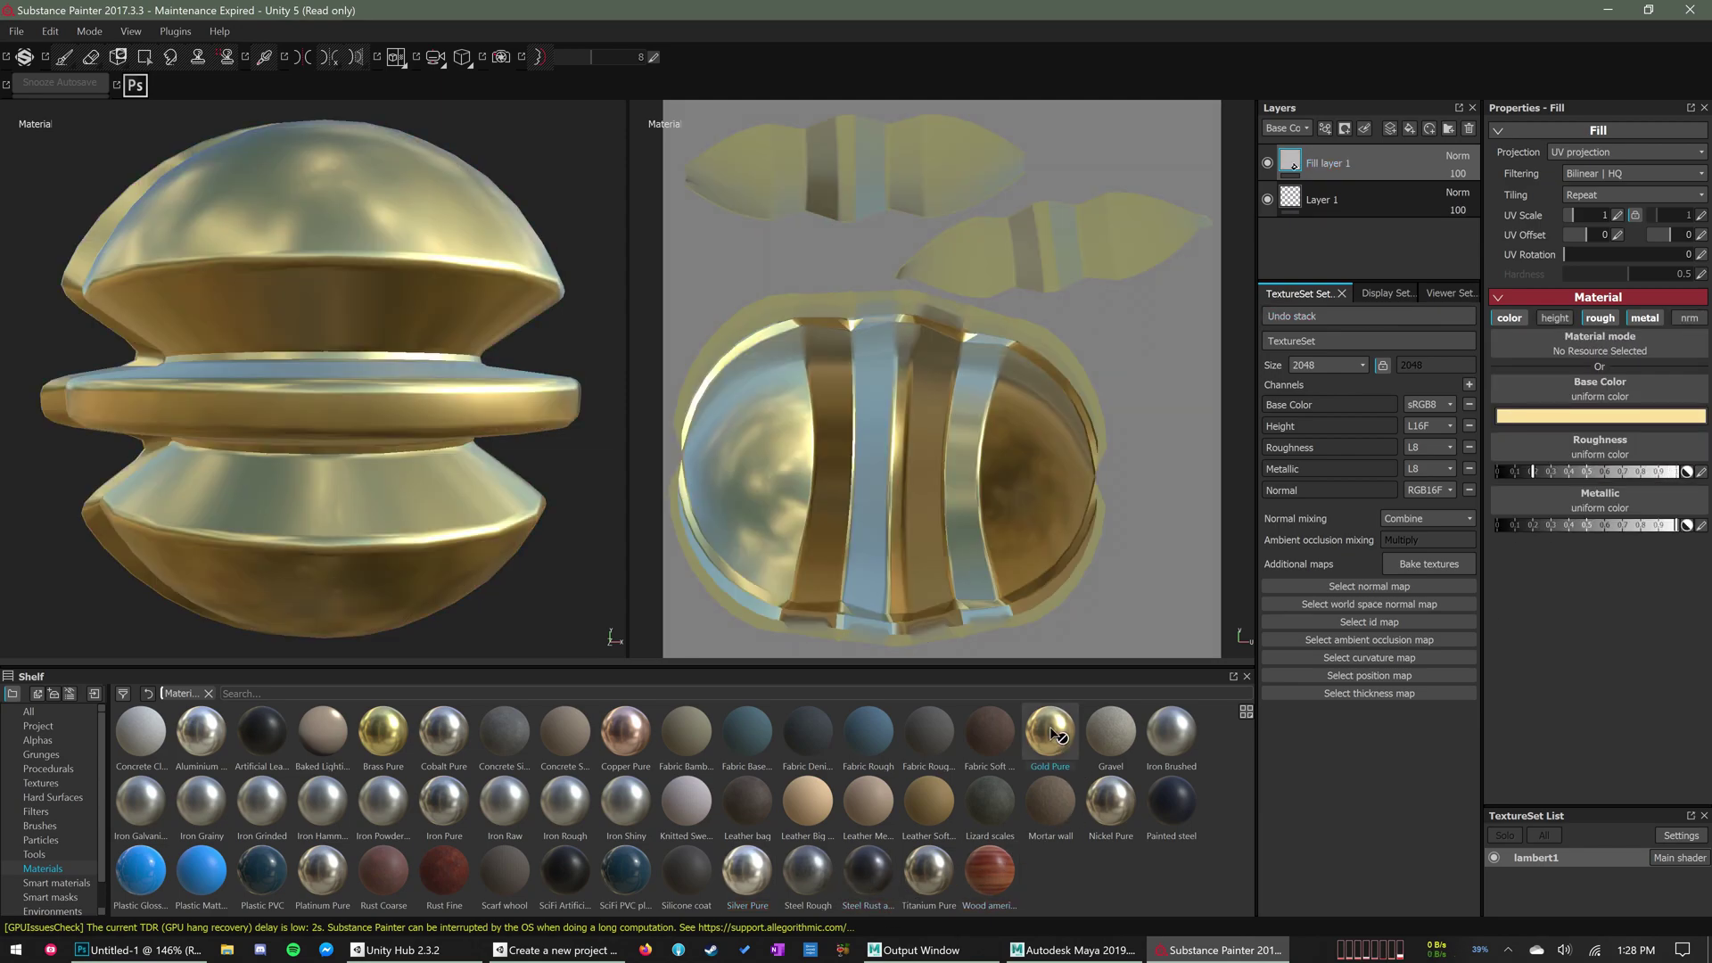
pyautogui.click(990, 870)
pyautogui.click(876, 879)
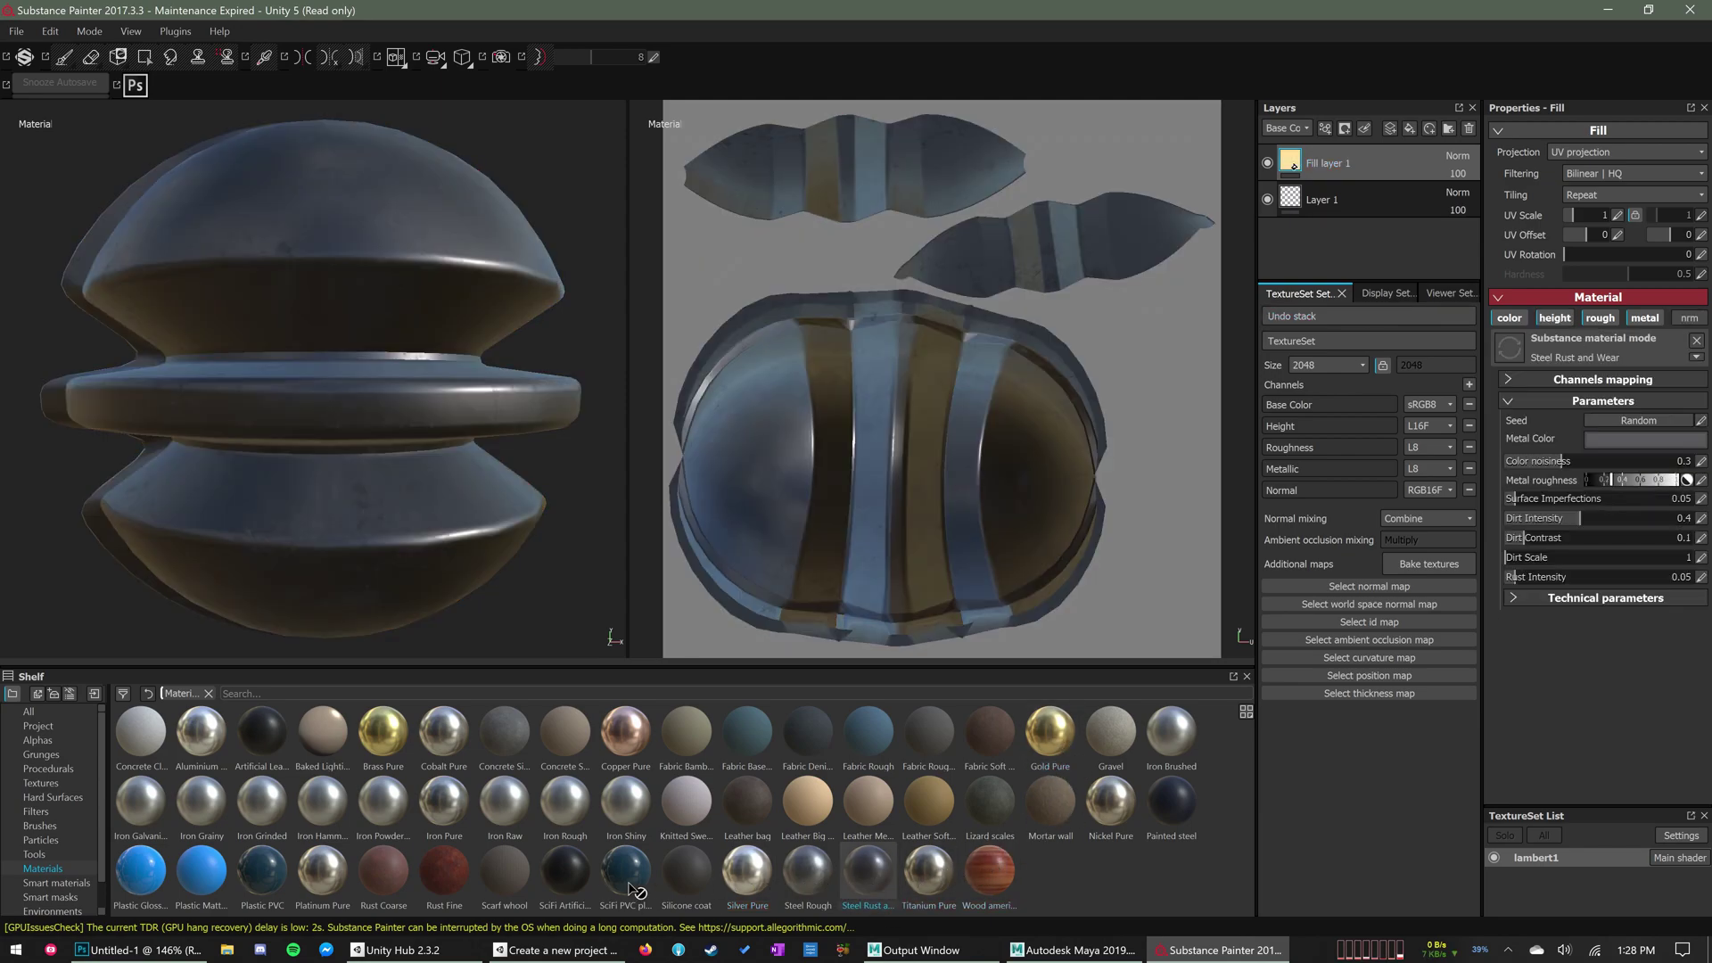
pyautogui.click(627, 870)
pyautogui.click(566, 870)
pyautogui.click(505, 803)
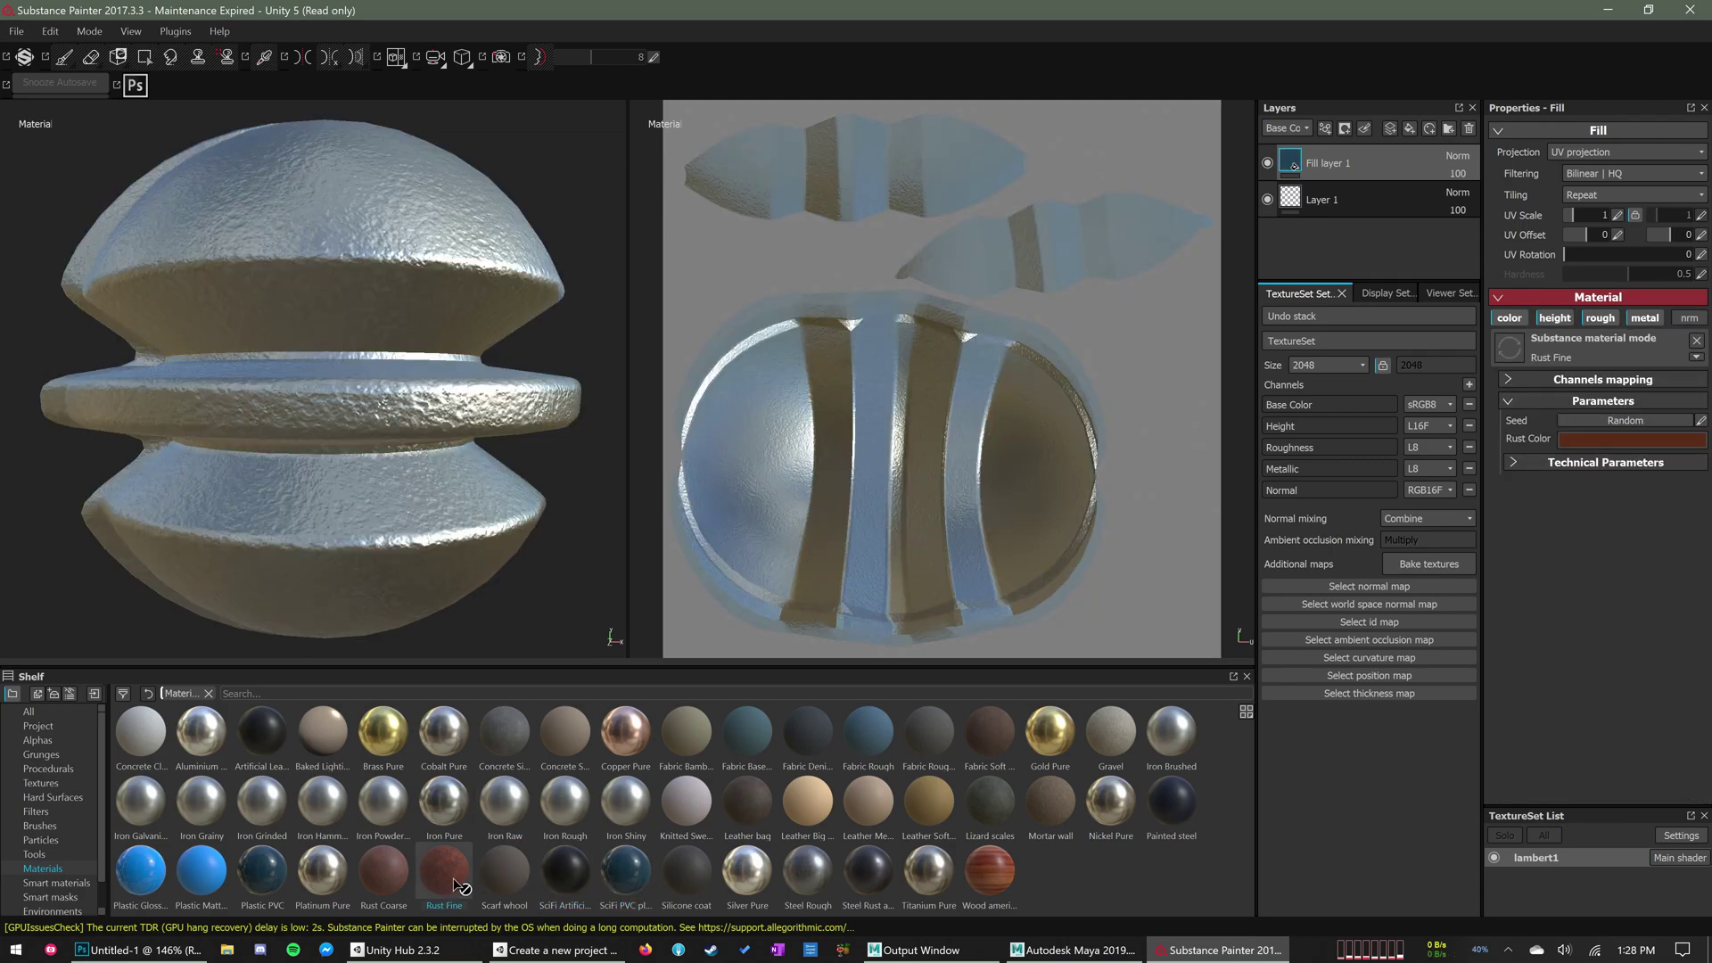
# Apply the Rust Fine material to the fill layer
pyautogui.click(444, 869)
pyautogui.rightClick(268, 280)
pyautogui.click(329, 214)
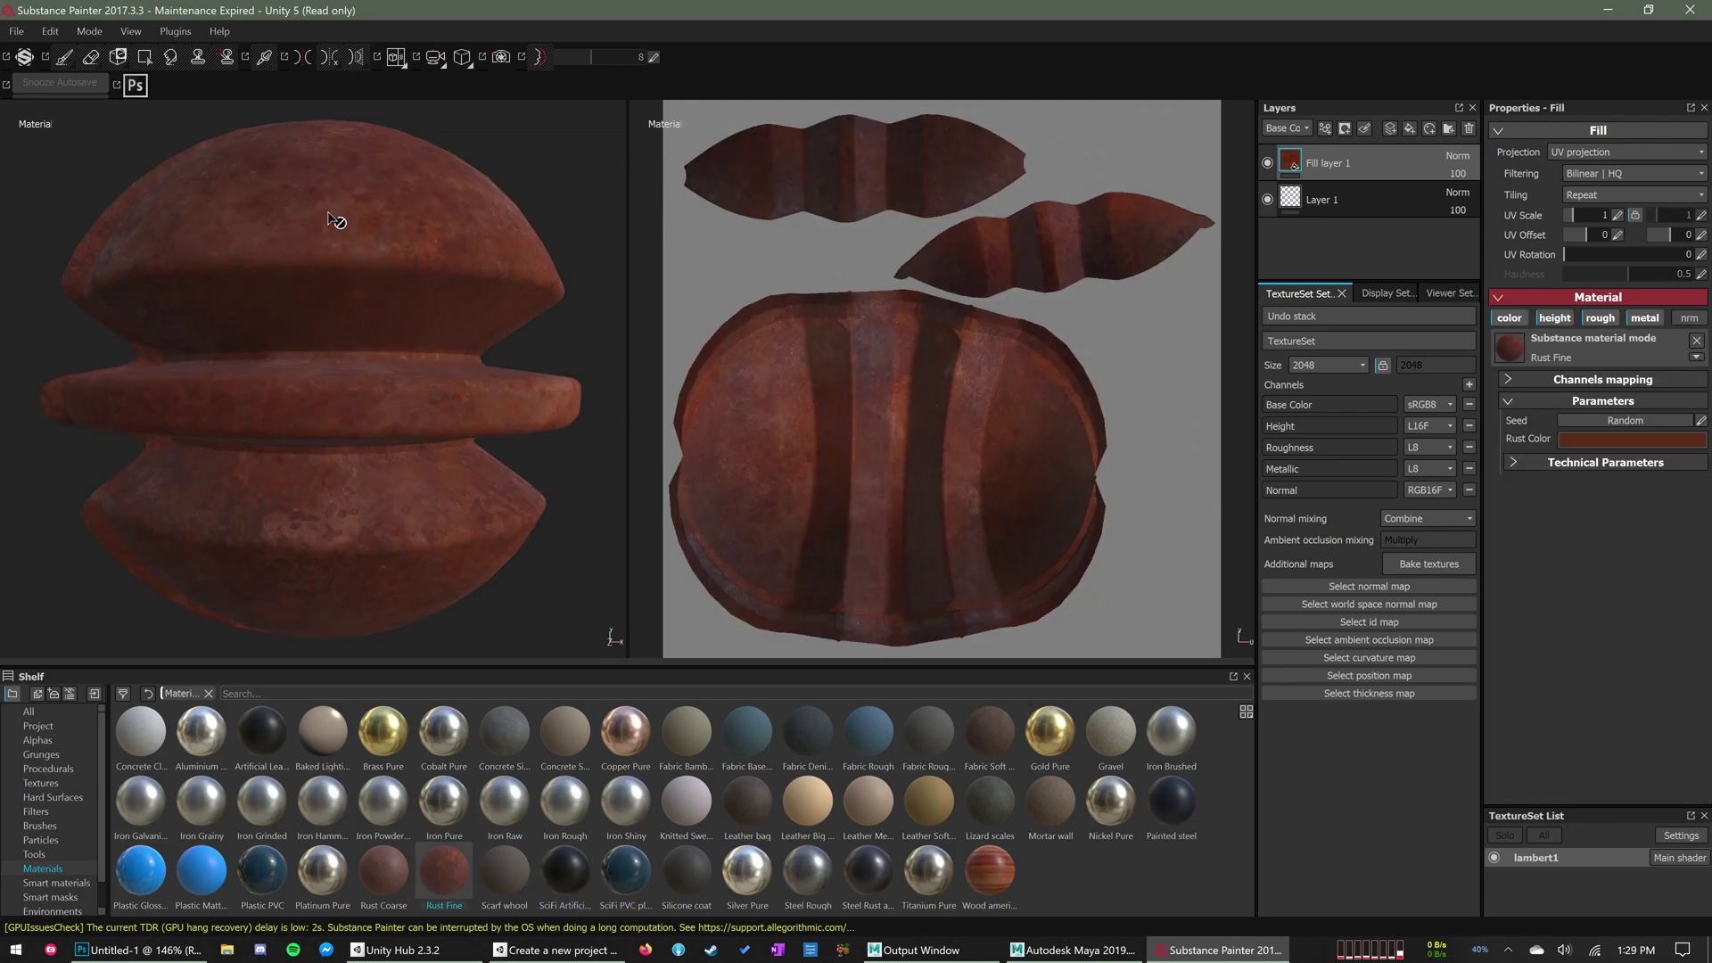
# Bake all the additional mesh maps for the lambert1 texture set at an output size of 2048
pyautogui.click(1427, 564)
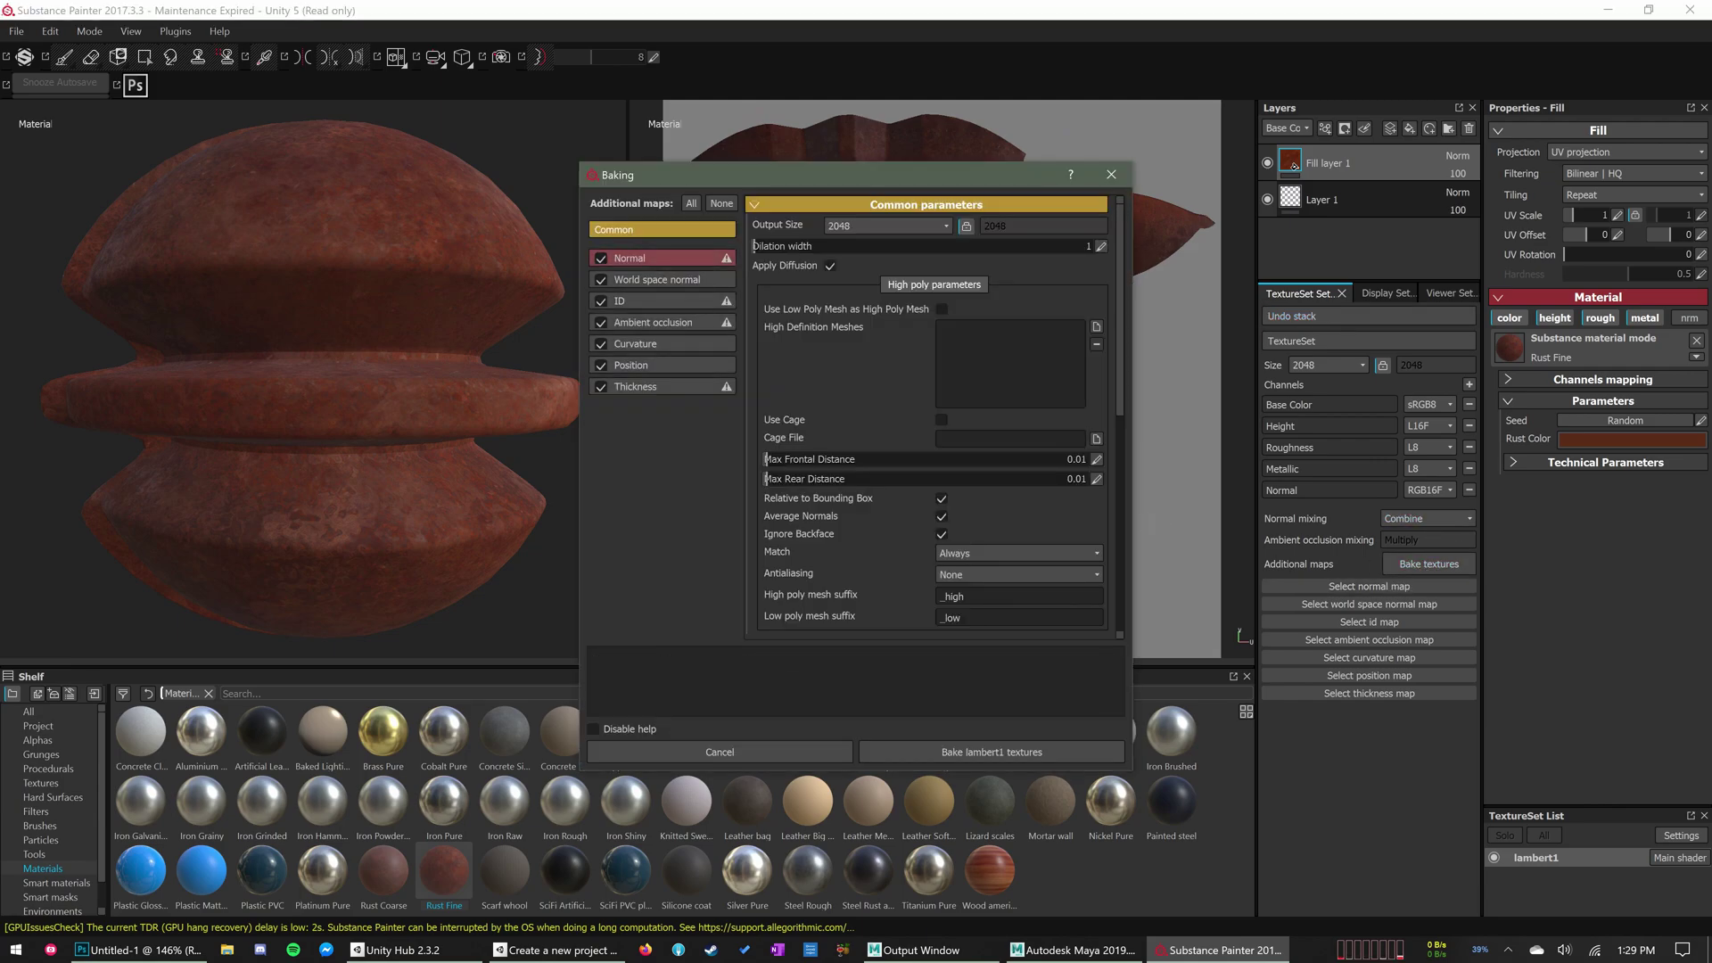
pyautogui.click(991, 752)
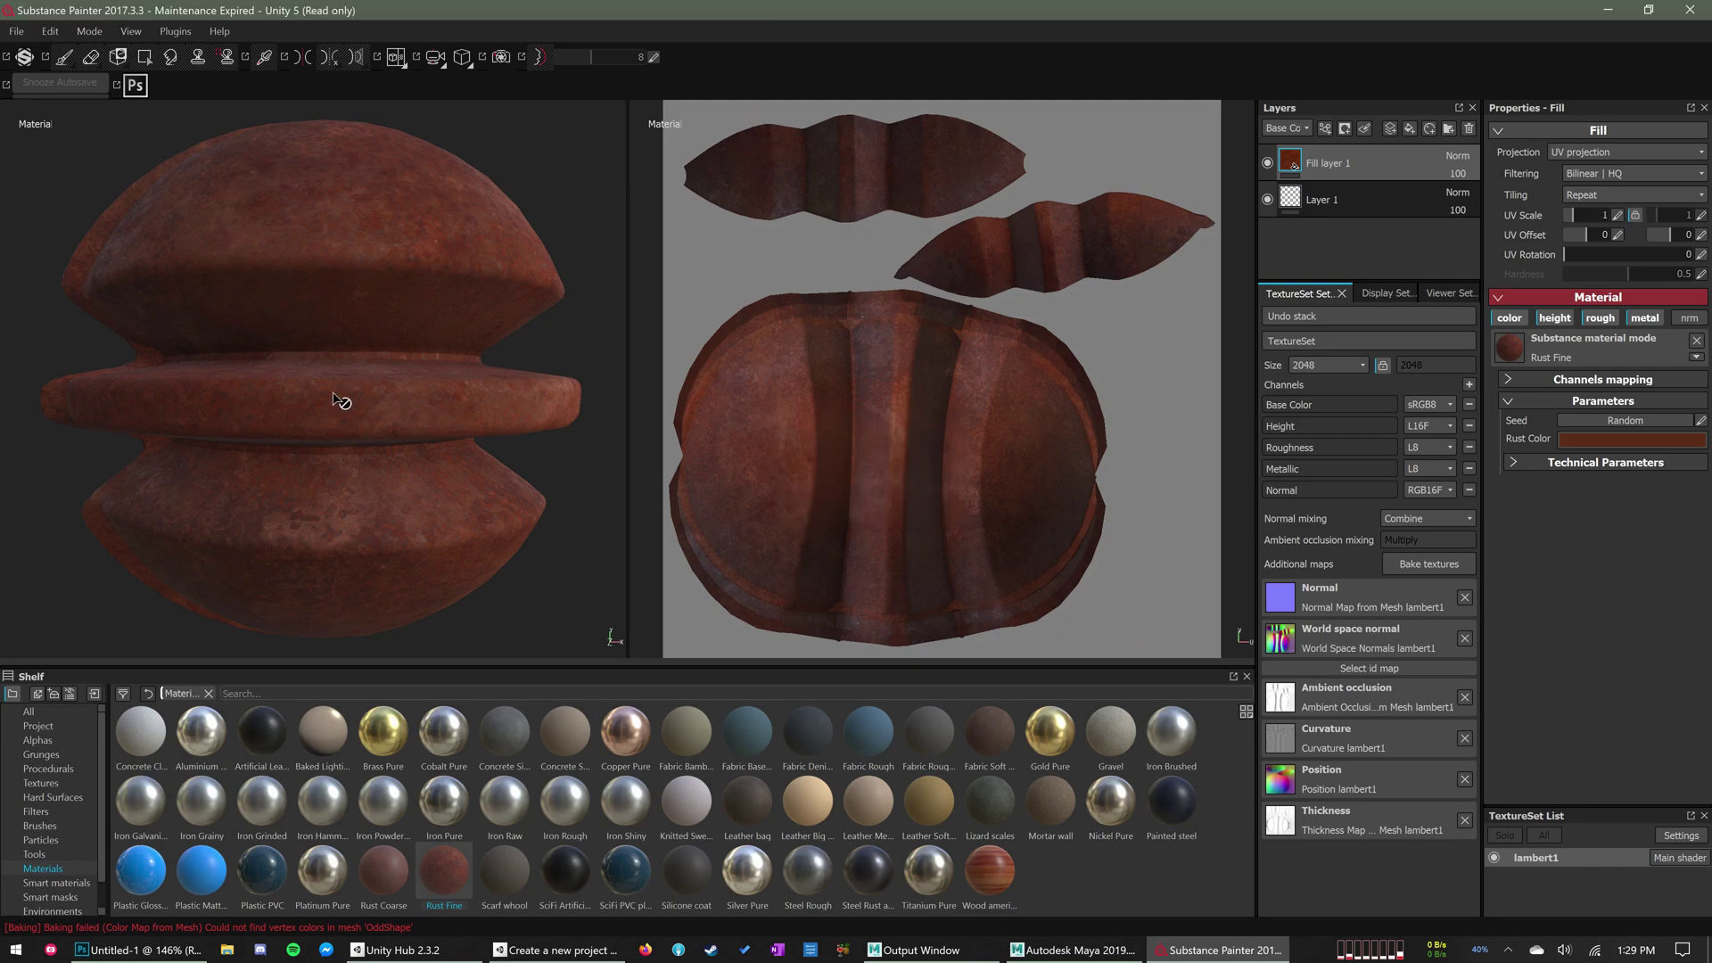
# Open the texture export settings, choose the Unity 5 (Standard Metallic) configuration, and list the lambert1 output maps
pyautogui.click(16, 32)
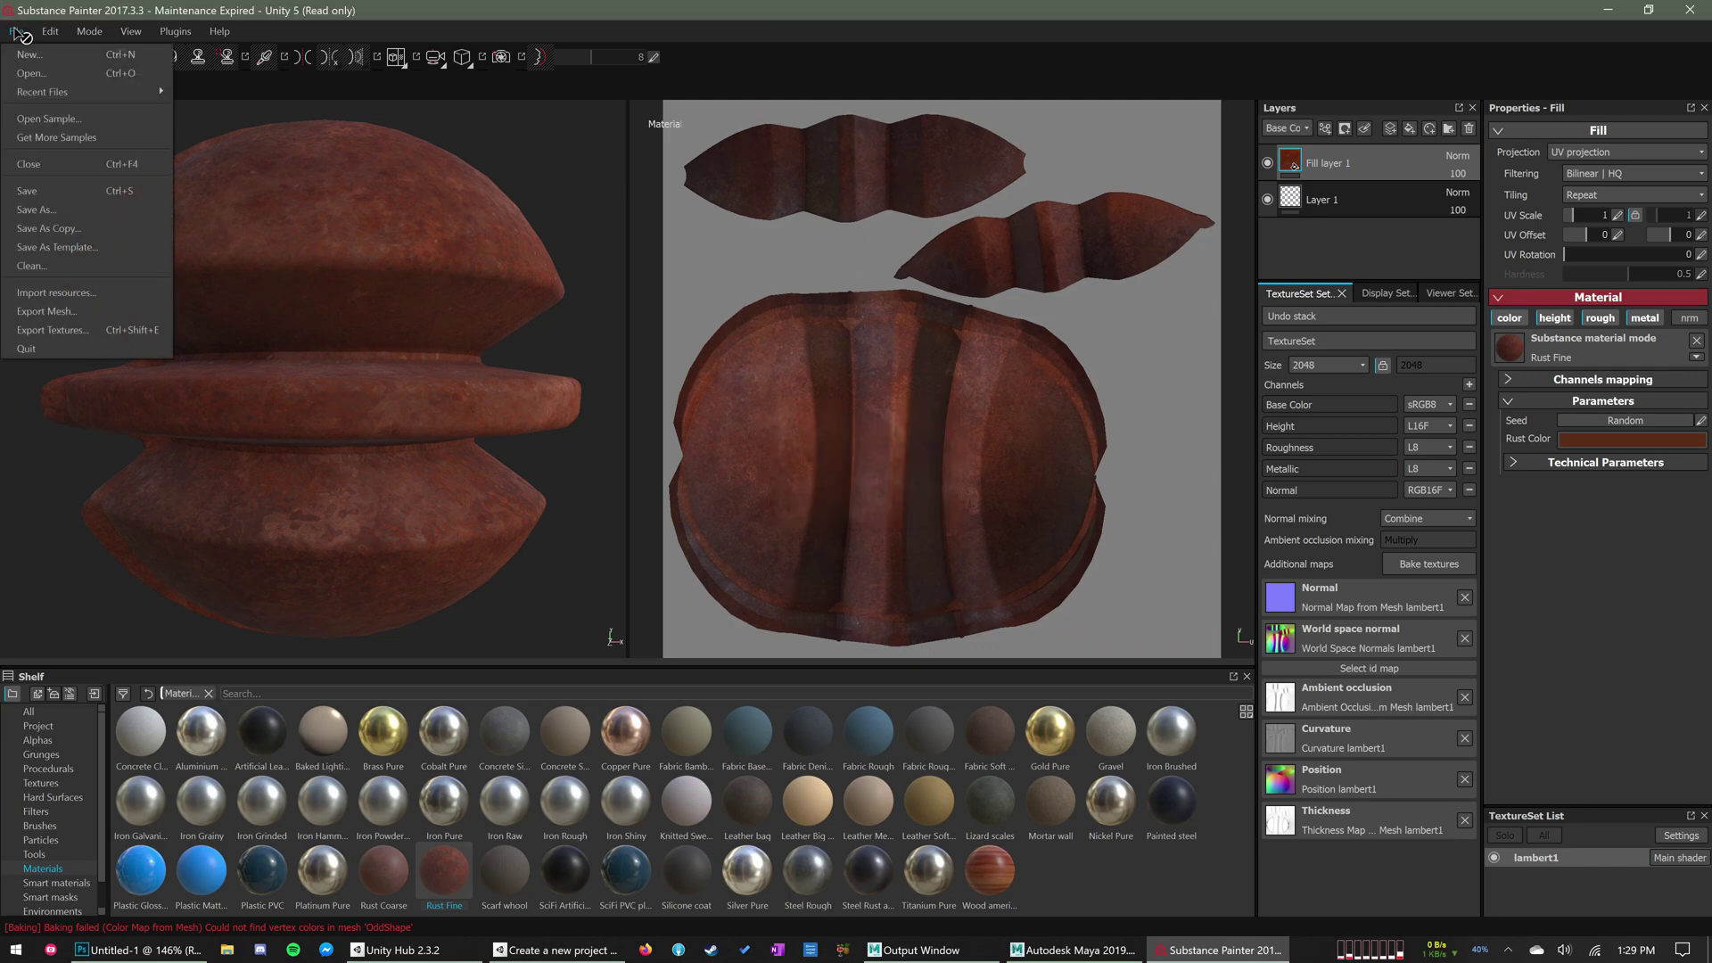
pyautogui.click(49, 330)
pyautogui.click(530, 269)
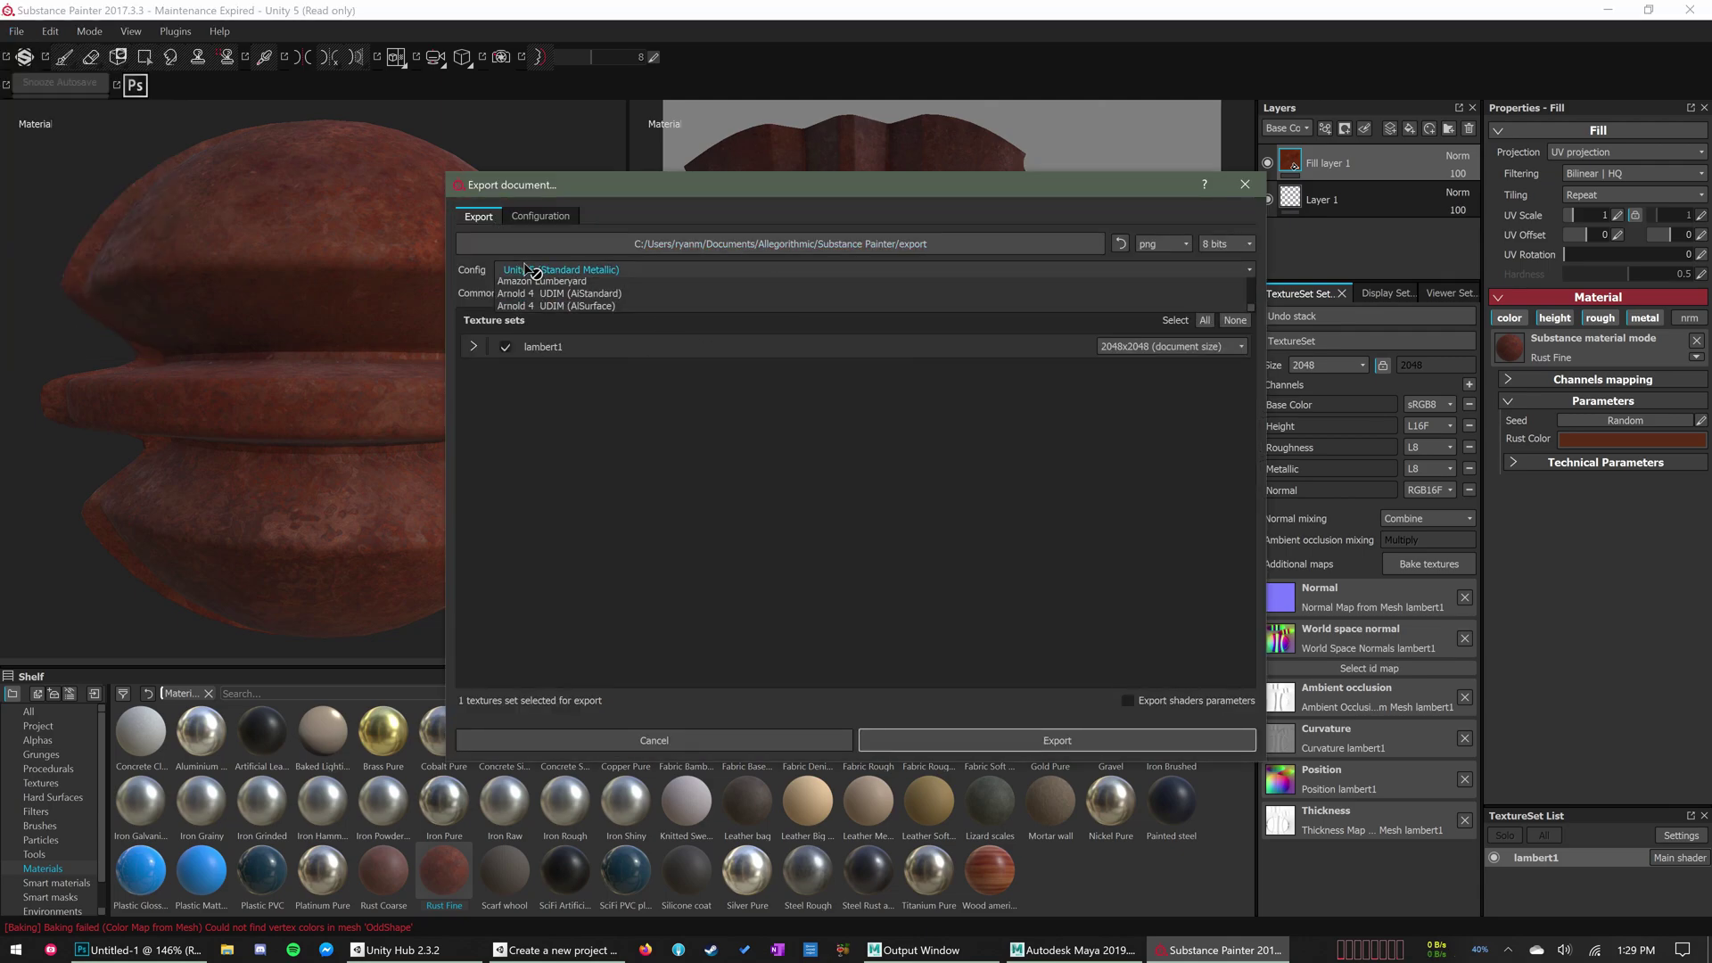
pyautogui.scroll(-1, 553, 392)
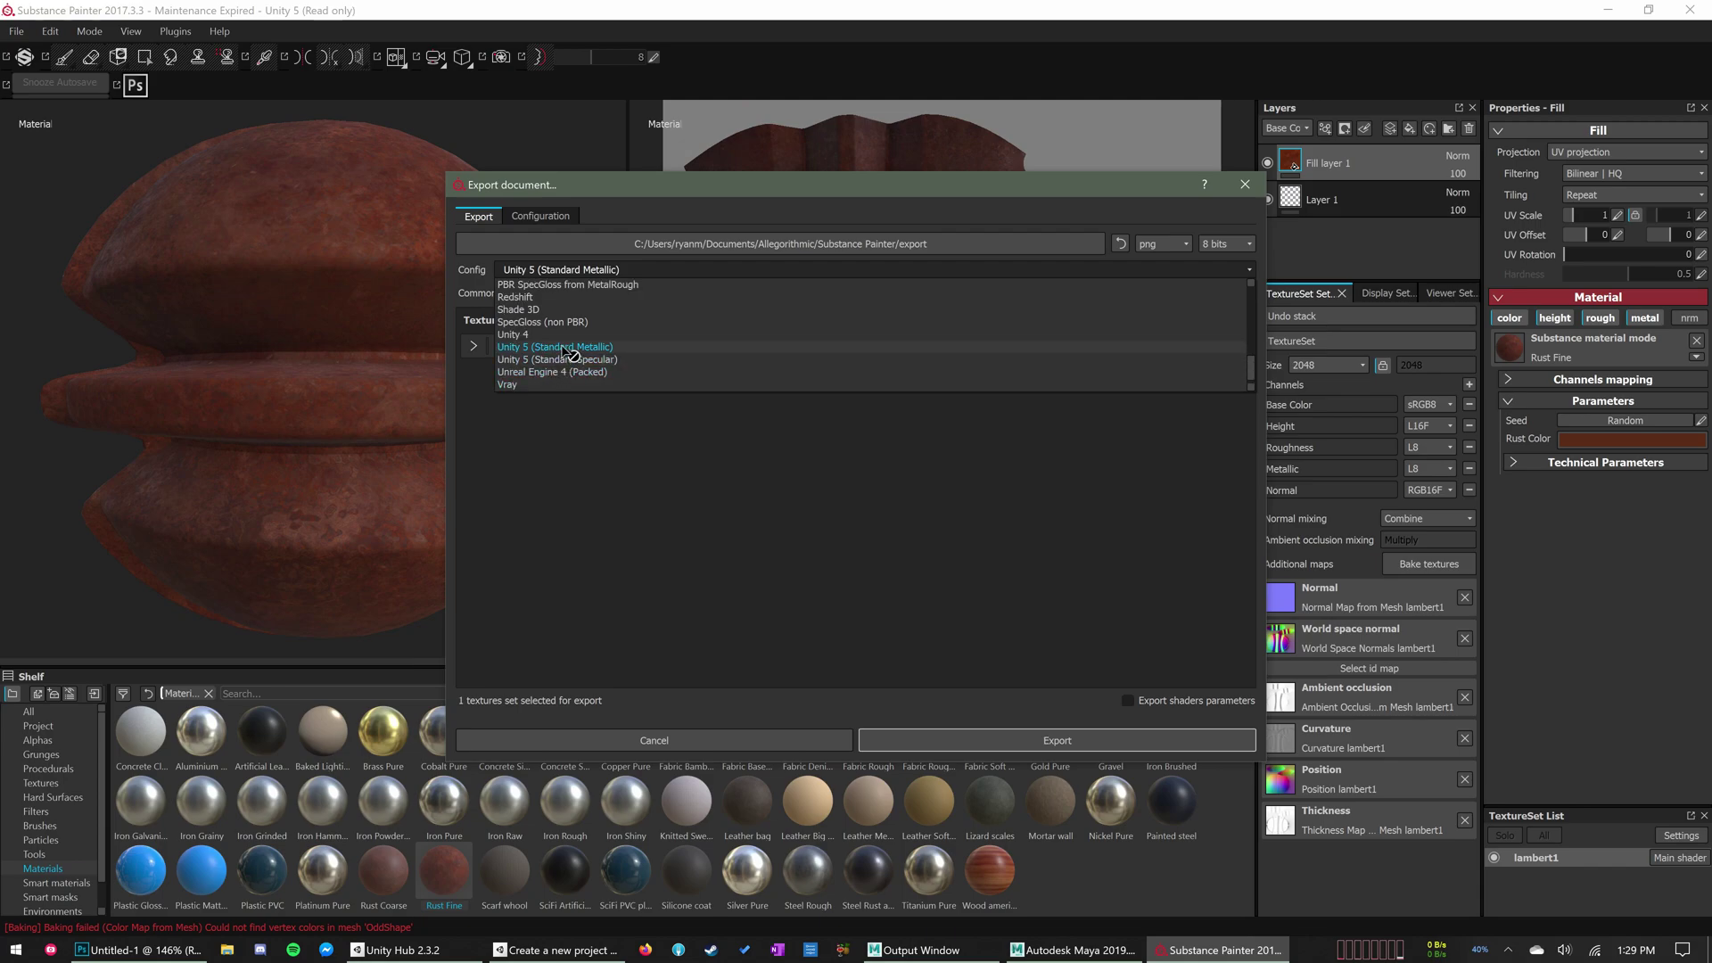
pyautogui.scroll(-1, 568, 355)
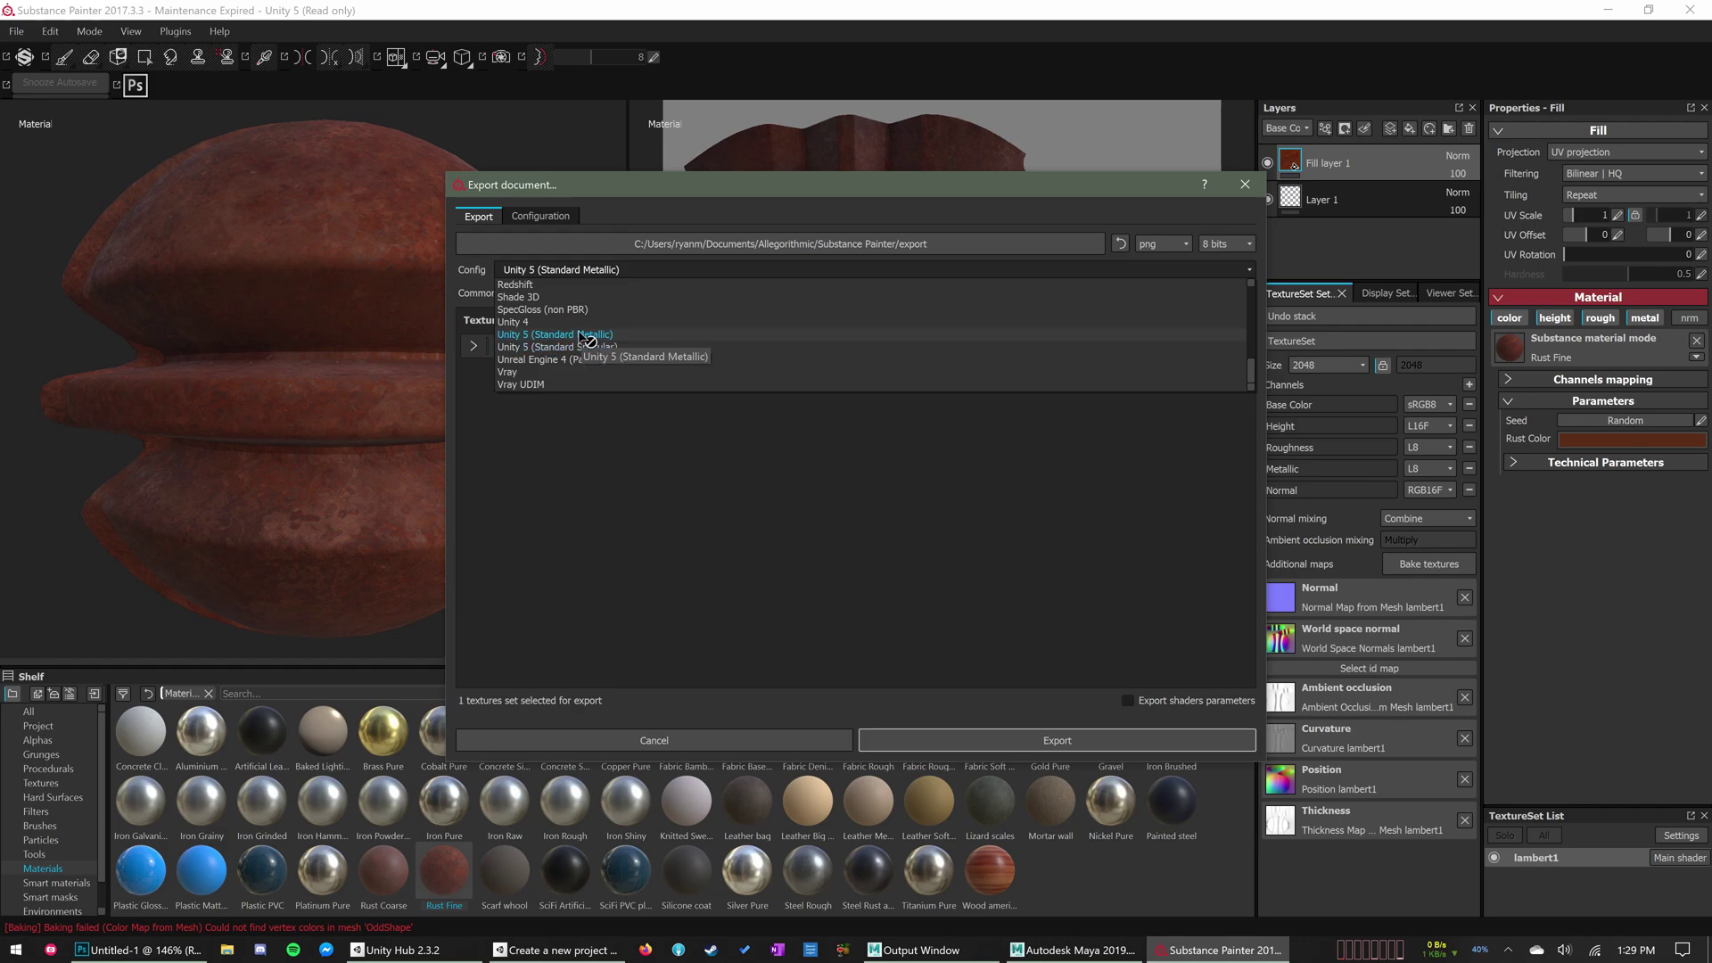
pyautogui.scroll(5, 591, 341)
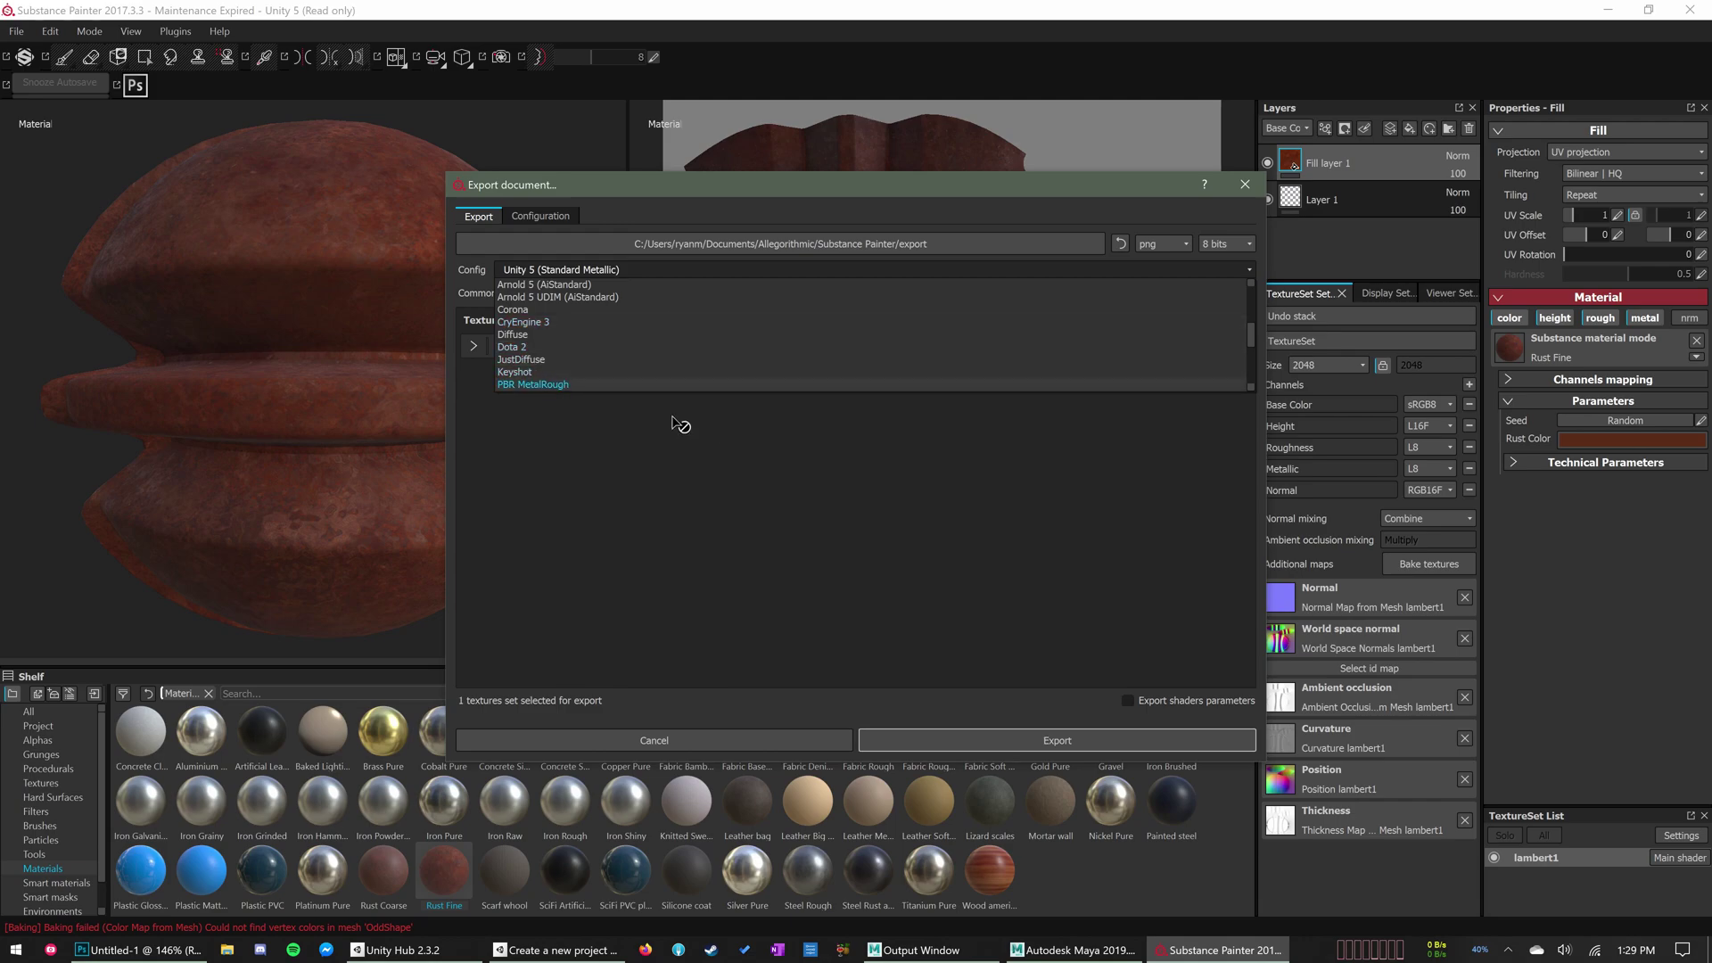
pyautogui.scroll(-5, 699, 346)
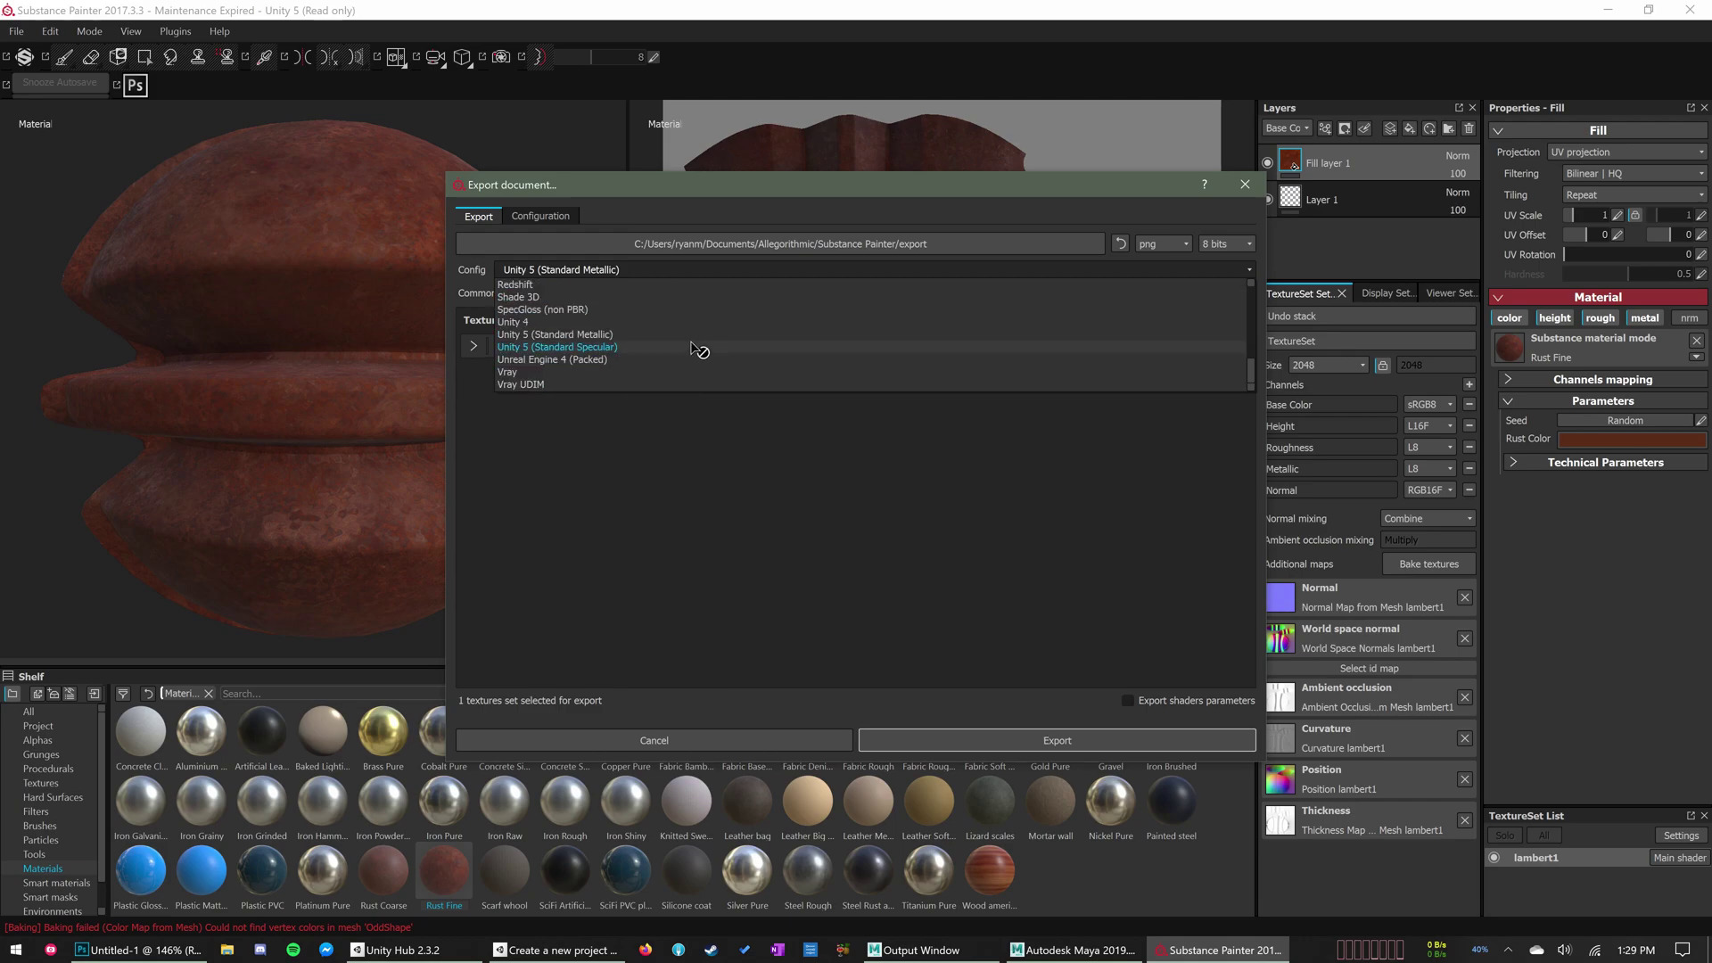
pyautogui.click(604, 335)
pyautogui.click(473, 346)
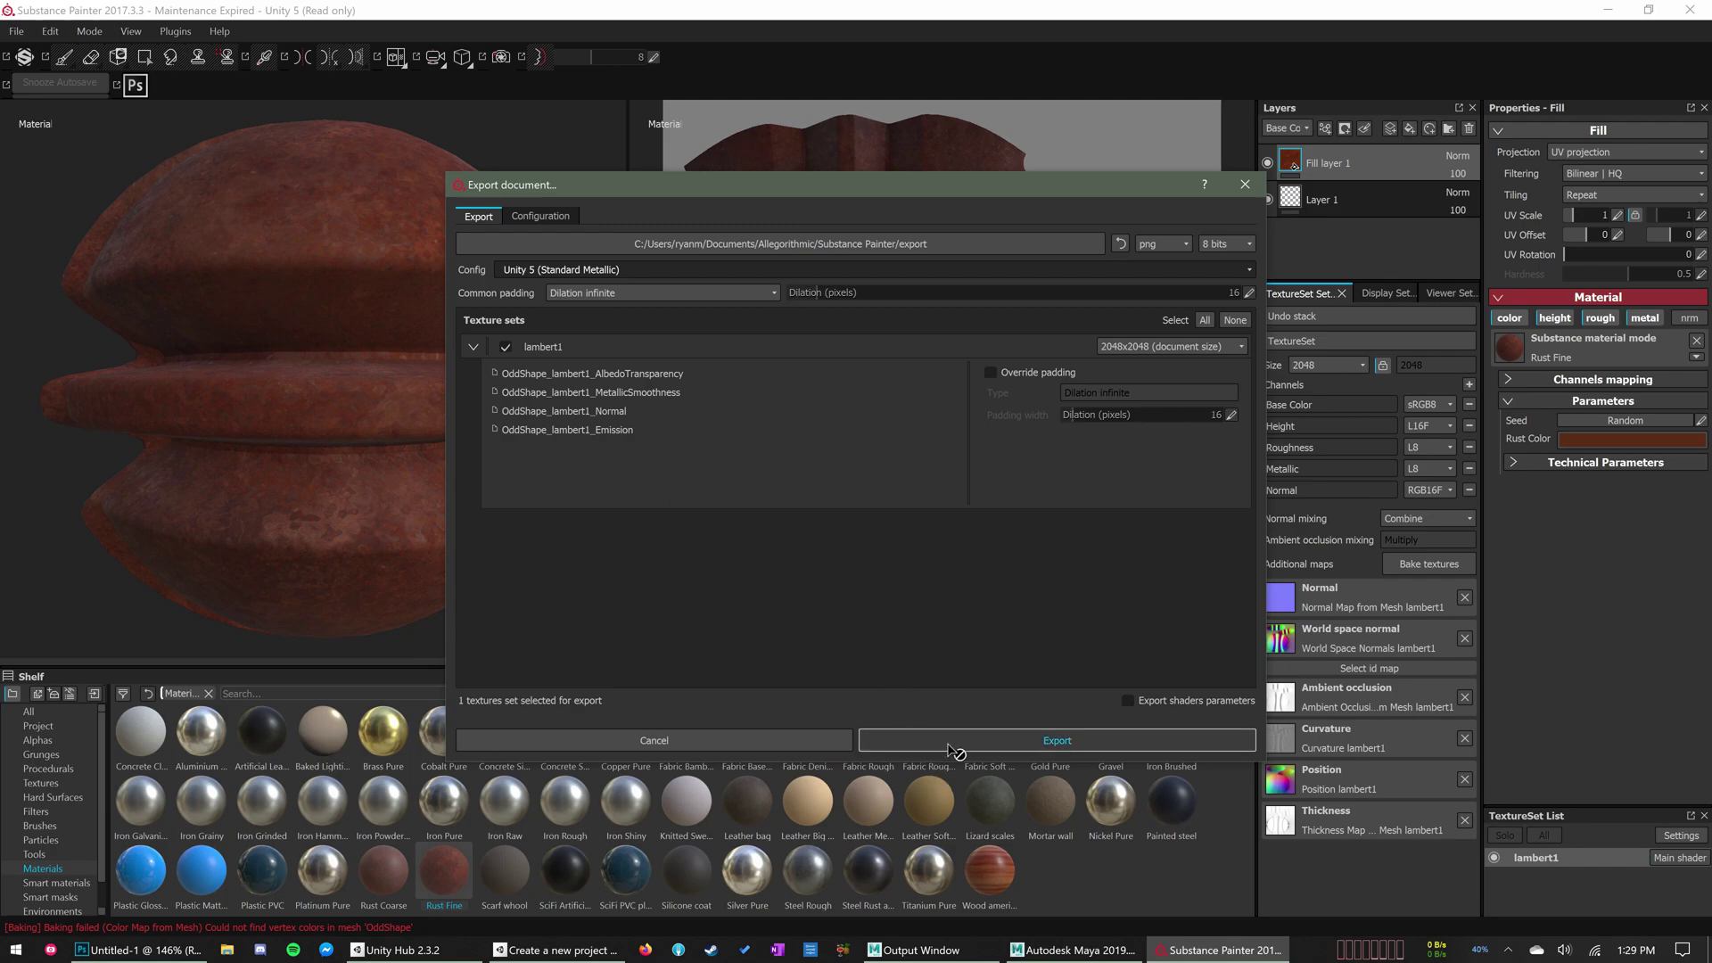
# Export the lambert1 textures to the Downloads folder and open that folder sorted by date modified
pyautogui.click(861, 247)
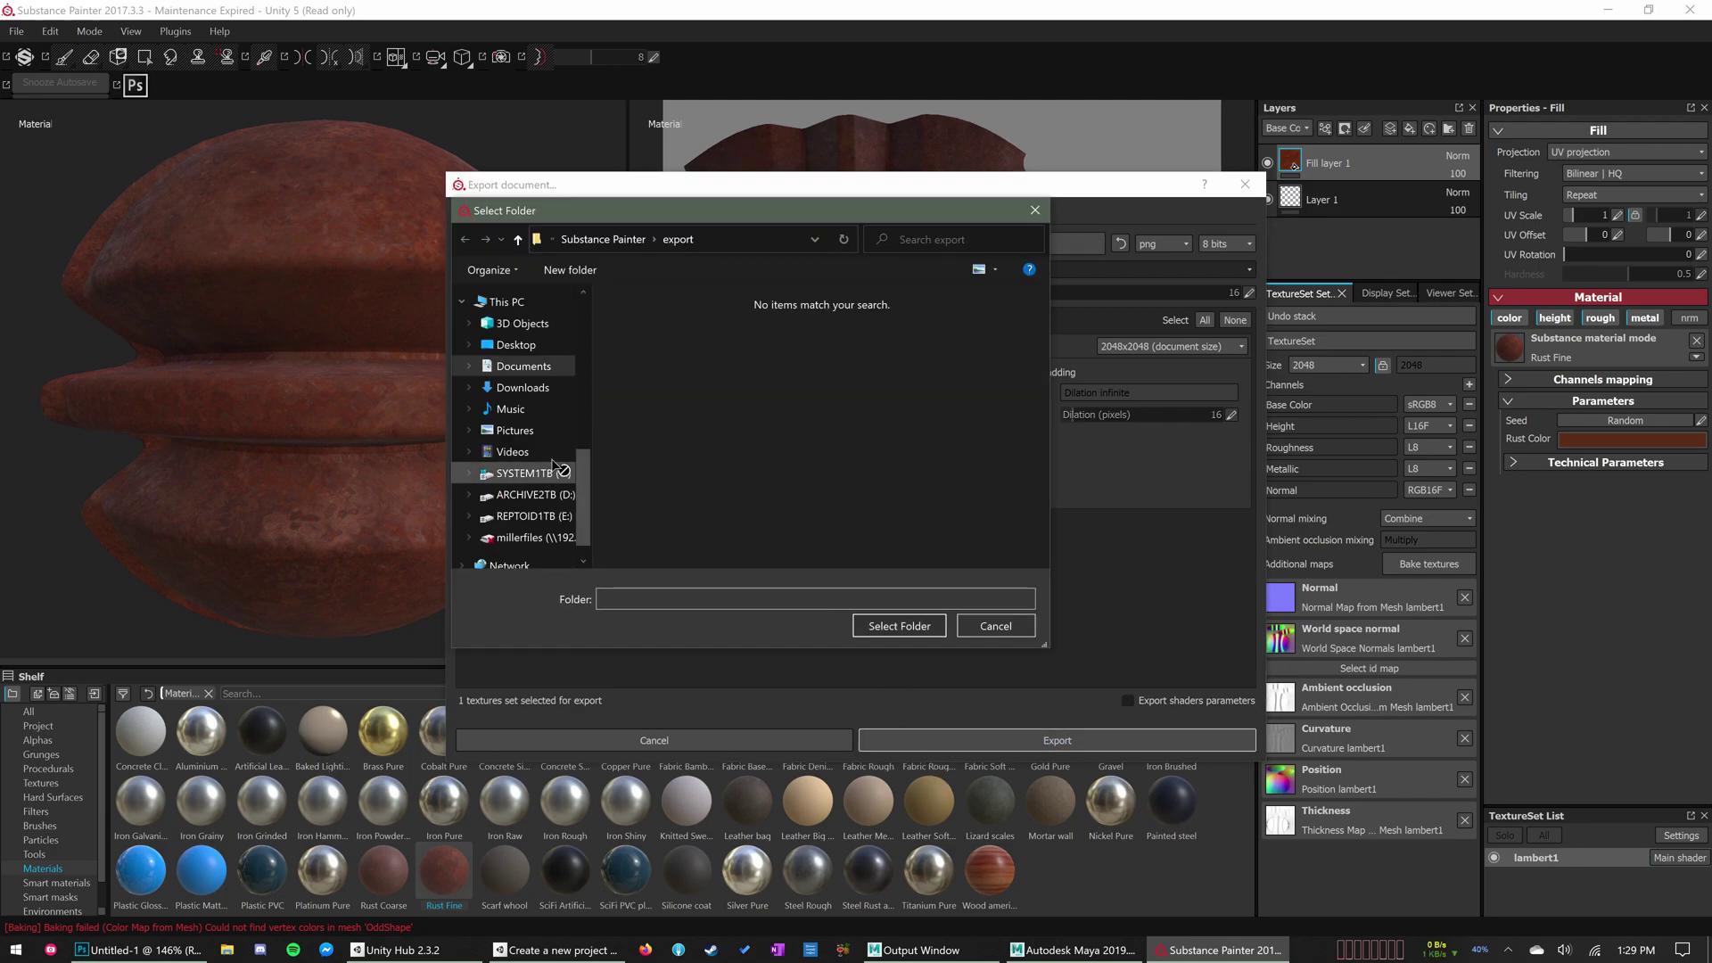
pyautogui.click(544, 393)
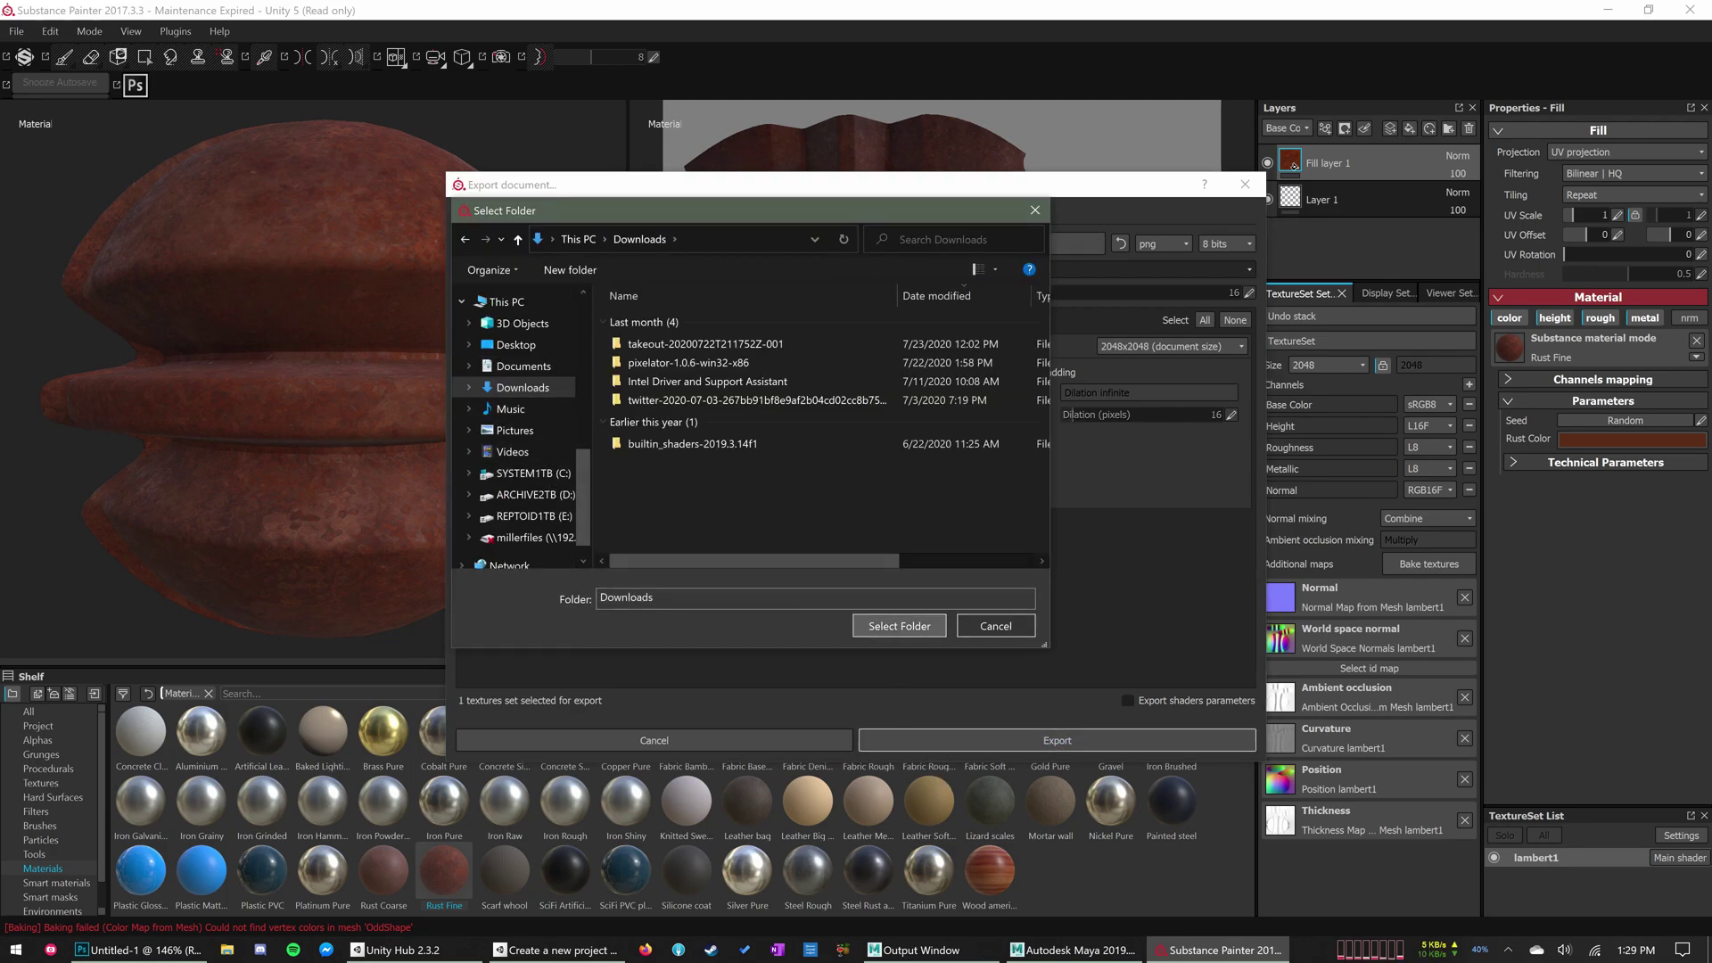
pyautogui.click(899, 625)
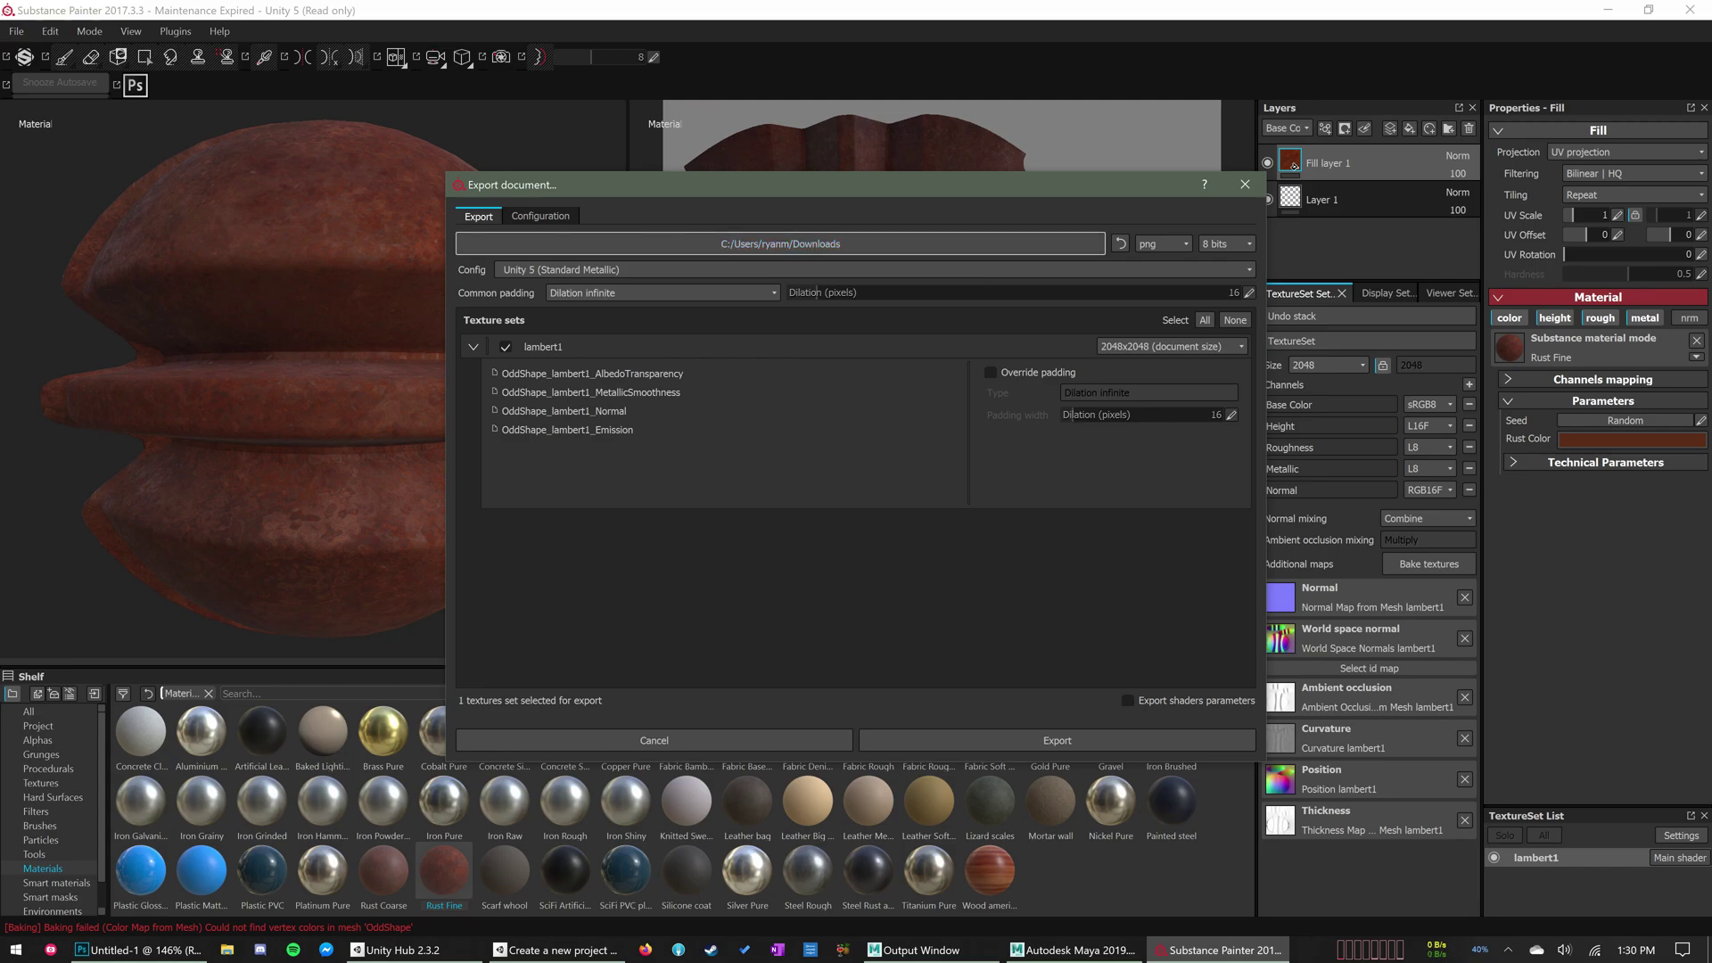
pyautogui.click(1057, 740)
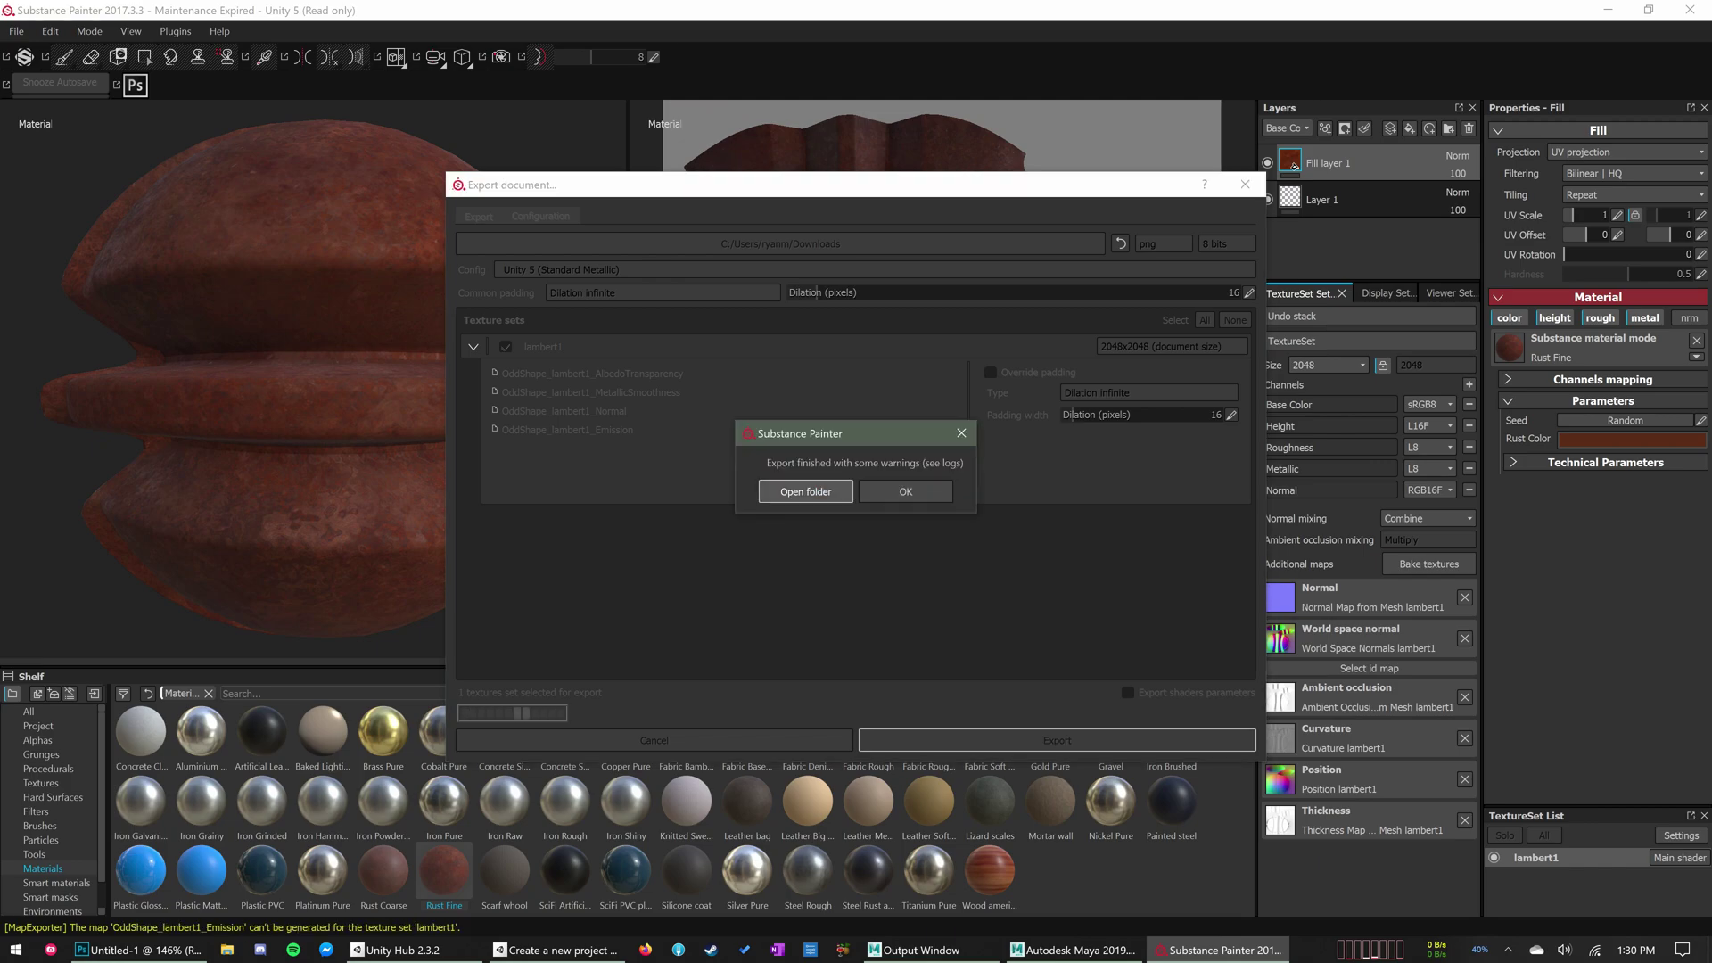
pyautogui.click(805, 492)
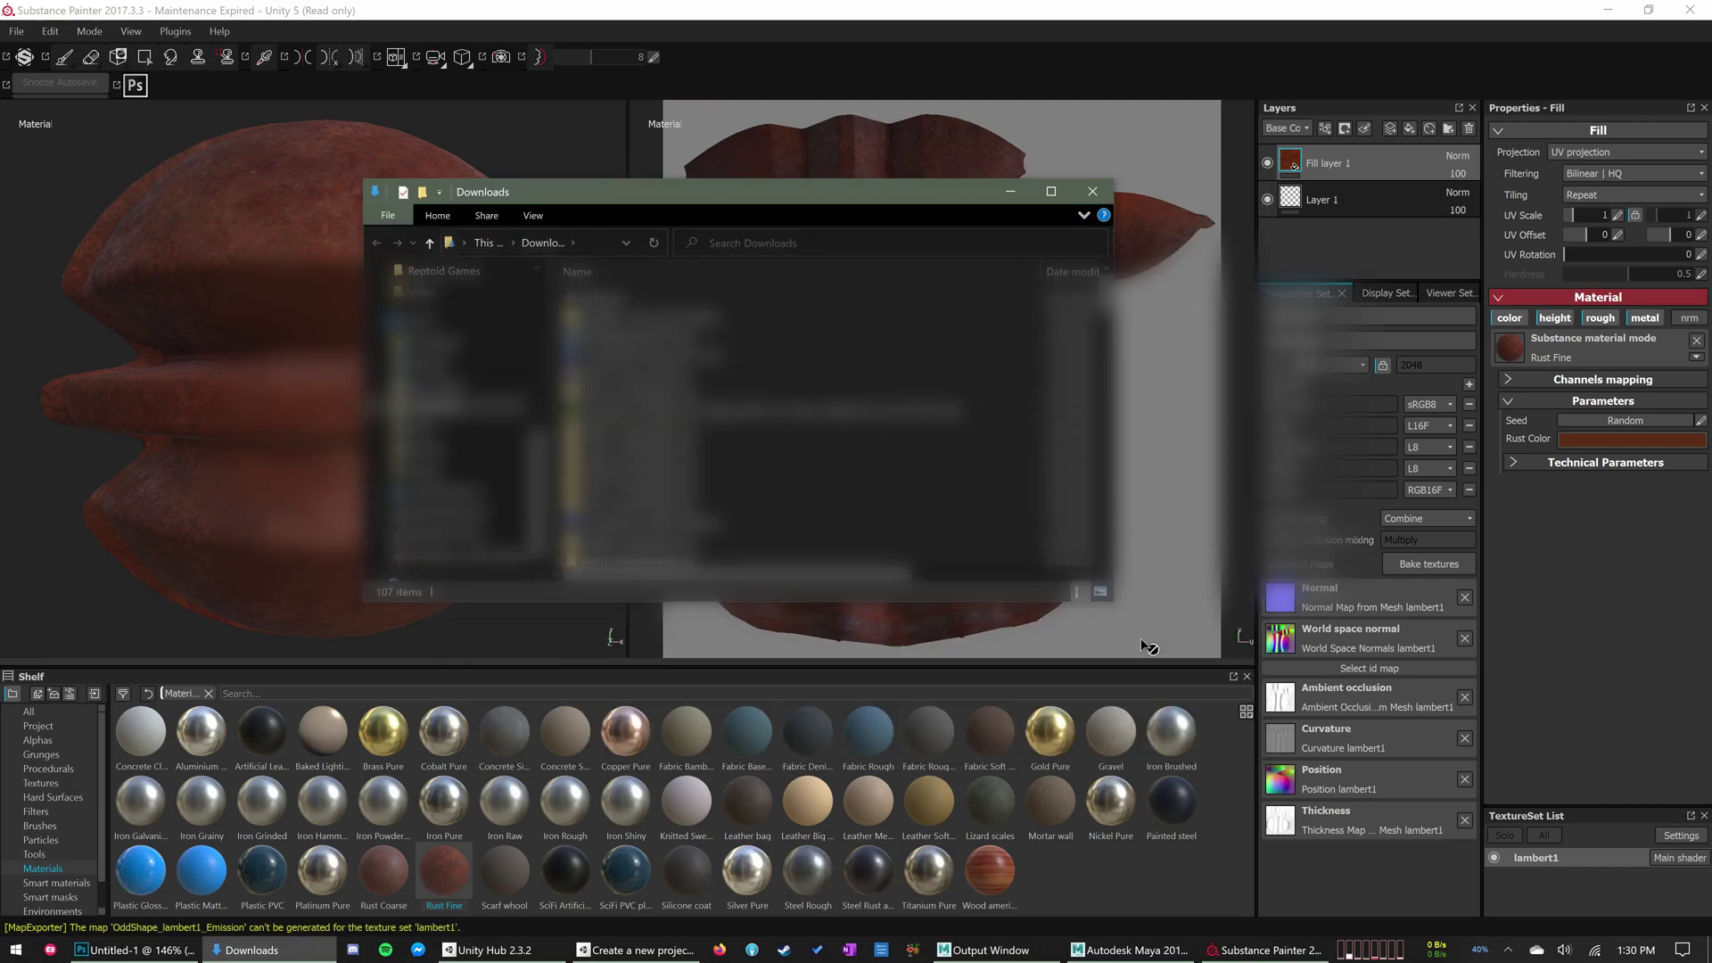
pyautogui.click(1073, 273)
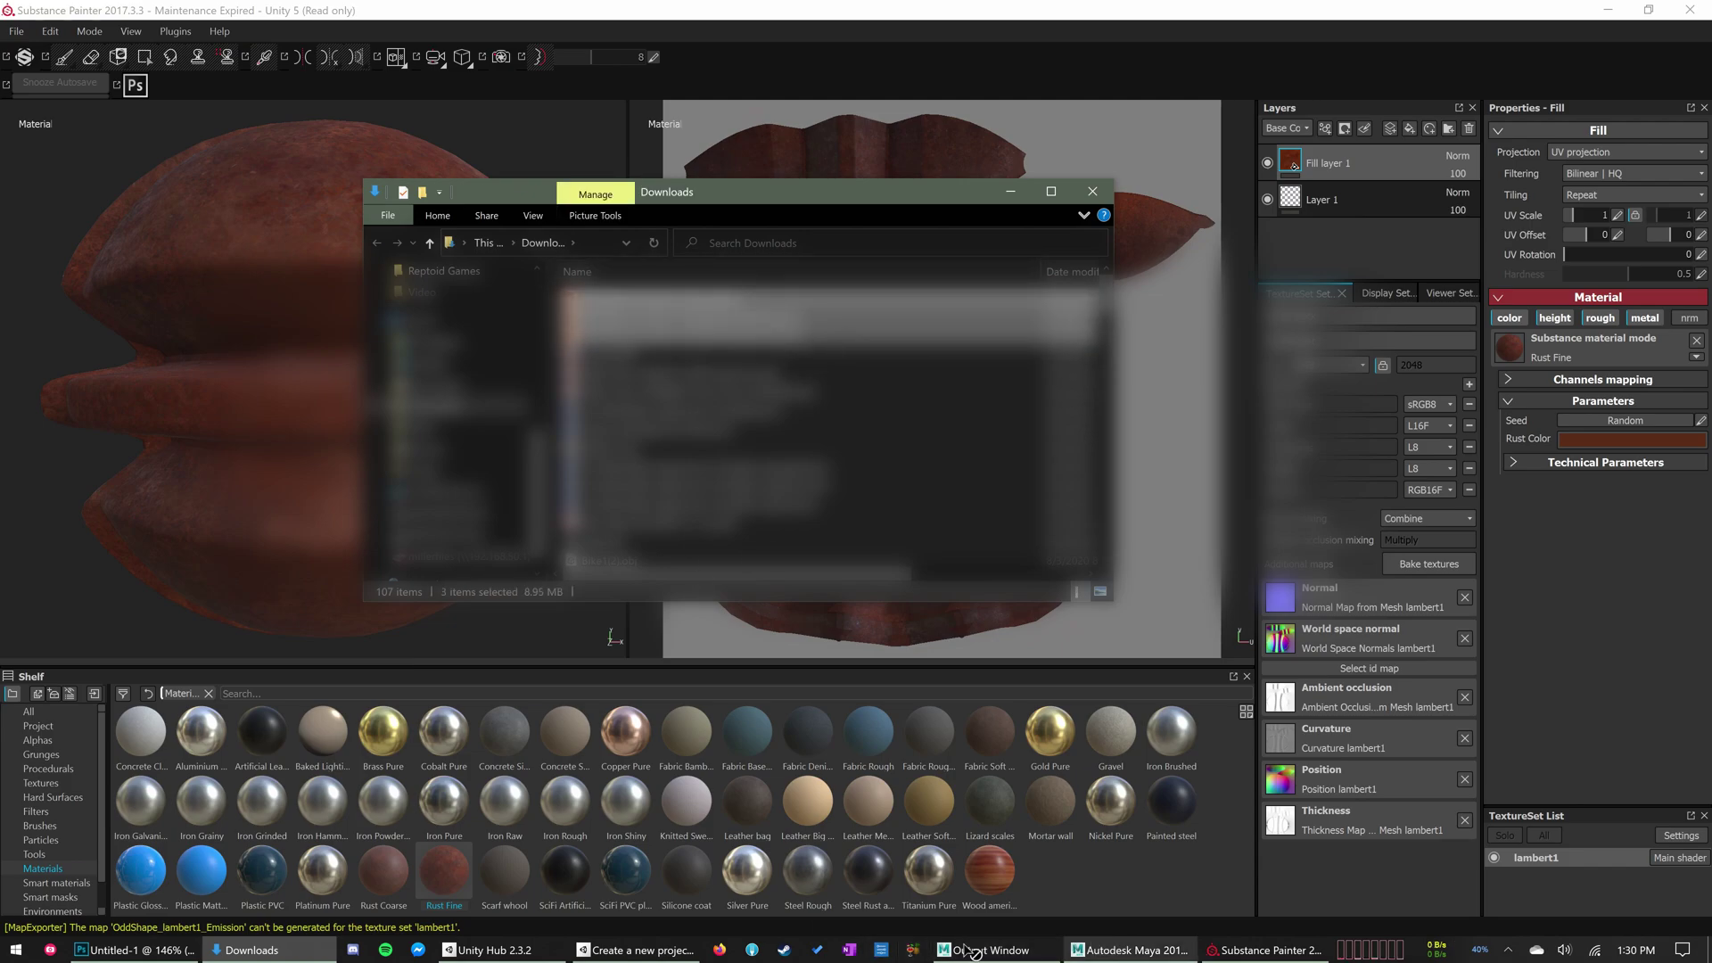
# Switch to Unity Hub and create the ModelMaterialSetupExample project from the Universal Render Pipeline template
pyautogui.click(550, 952)
pyautogui.click(635, 950)
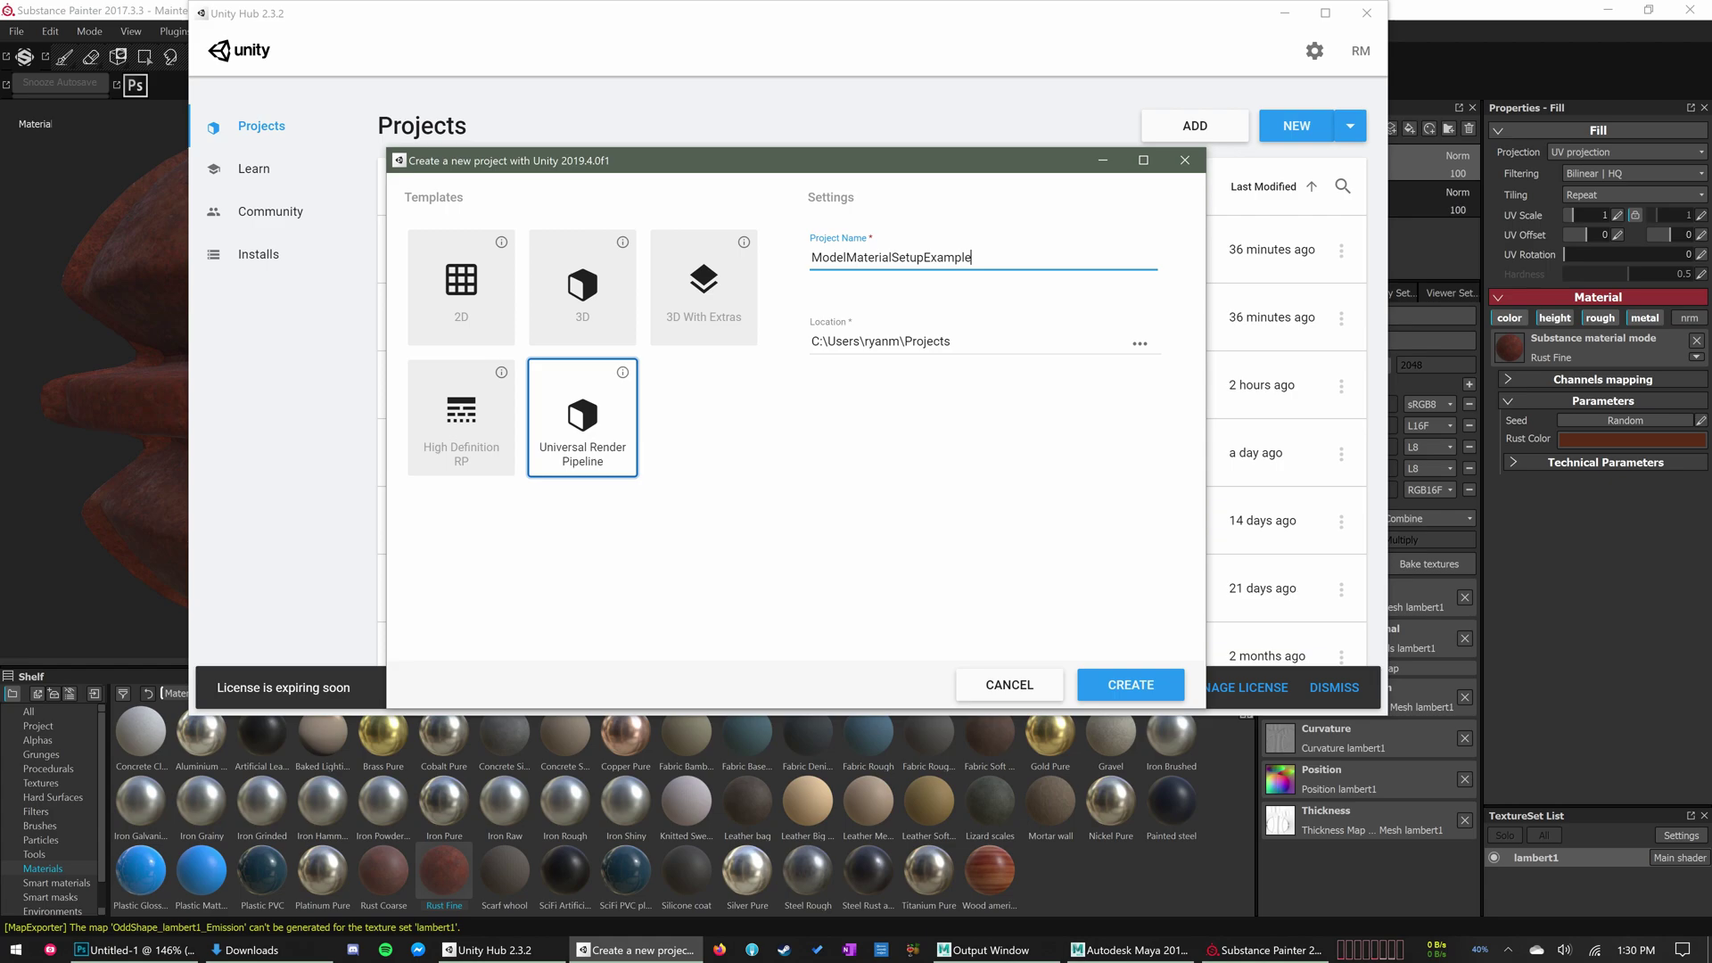
pyautogui.press('Tab')
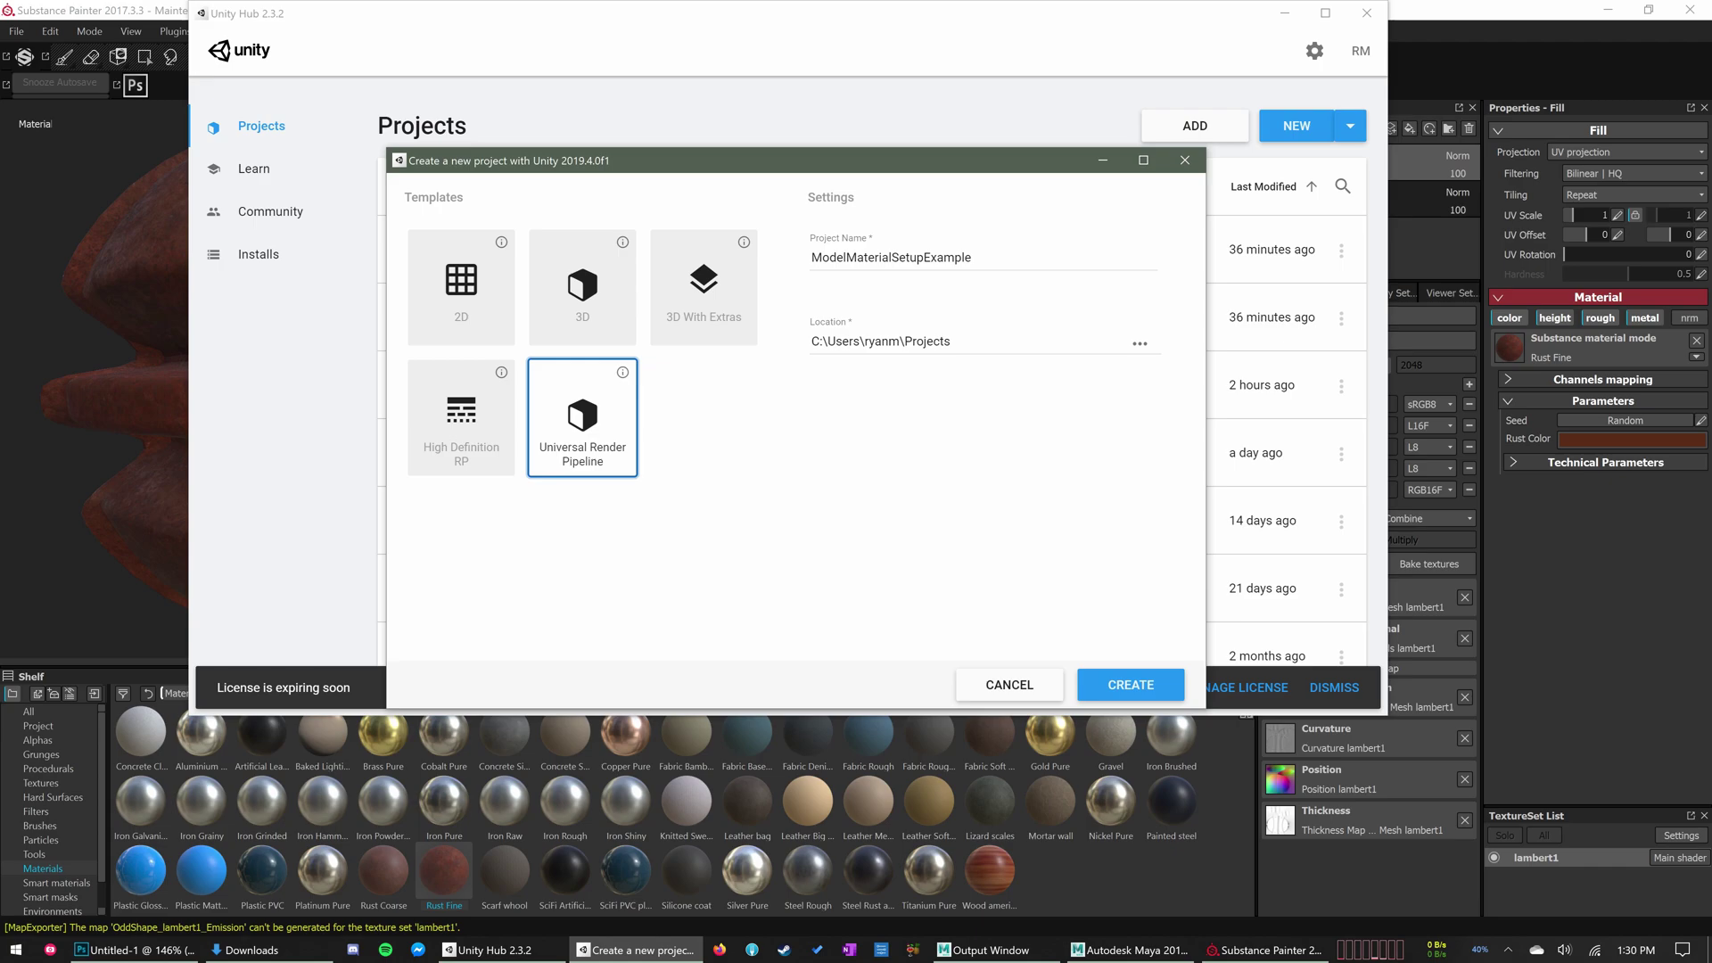
pyautogui.click(463, 418)
pyautogui.click(582, 418)
pyautogui.click(463, 417)
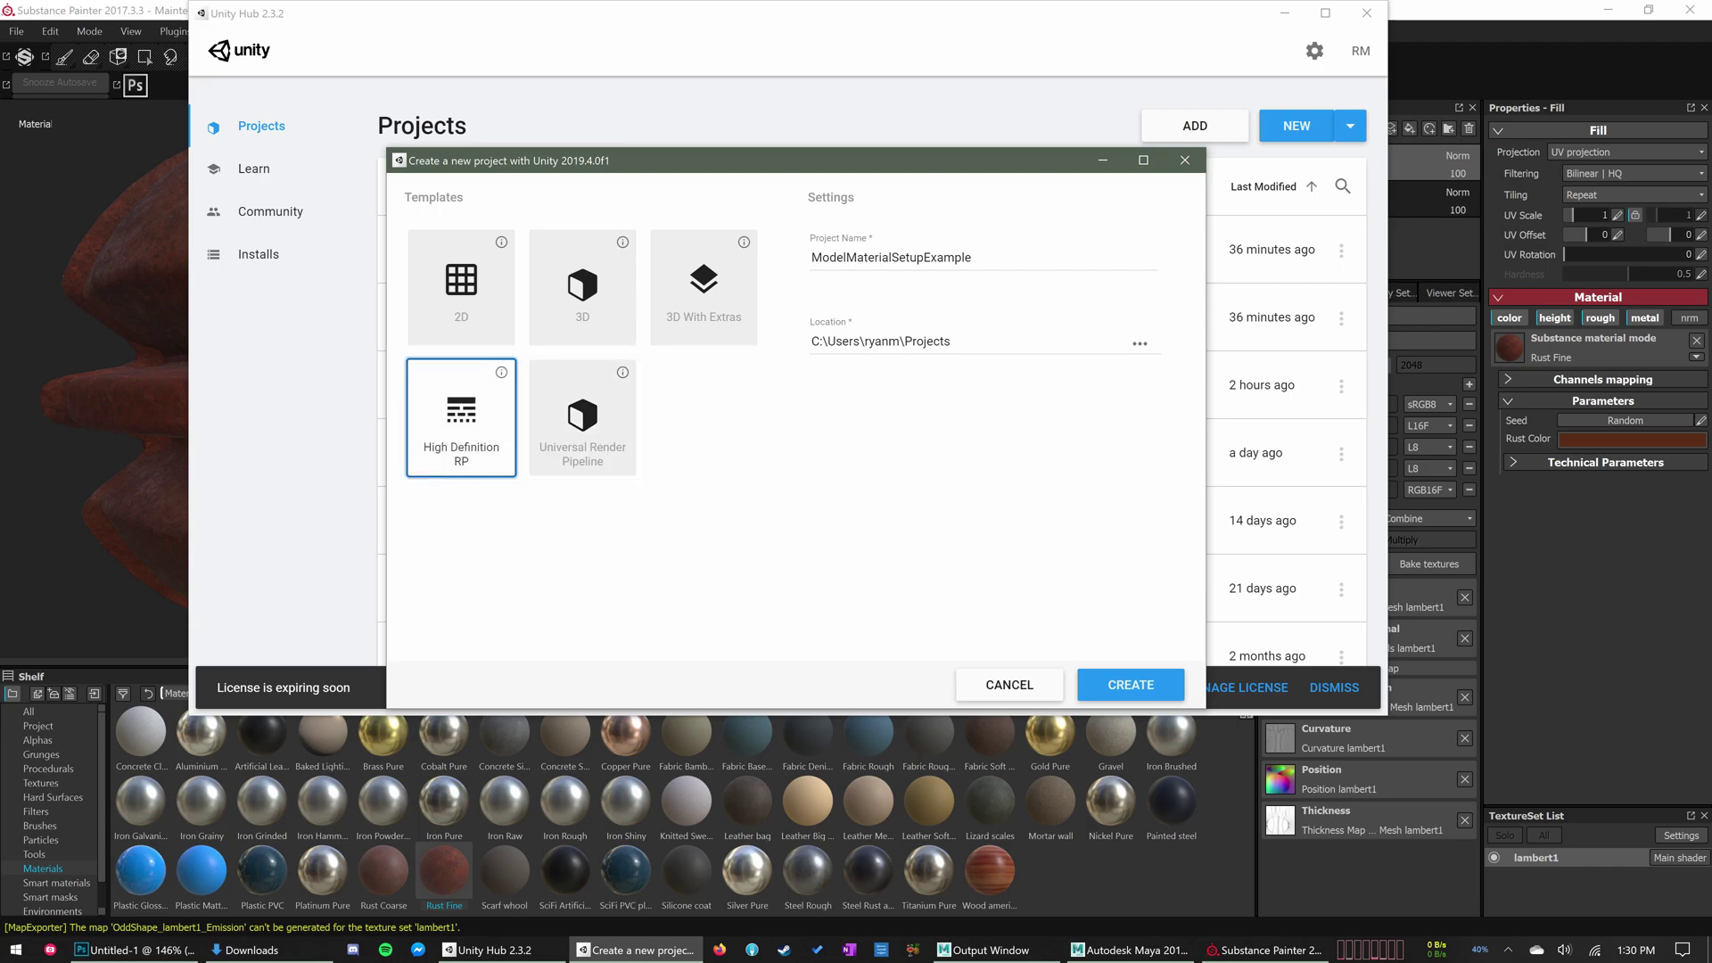
pyautogui.click(581, 417)
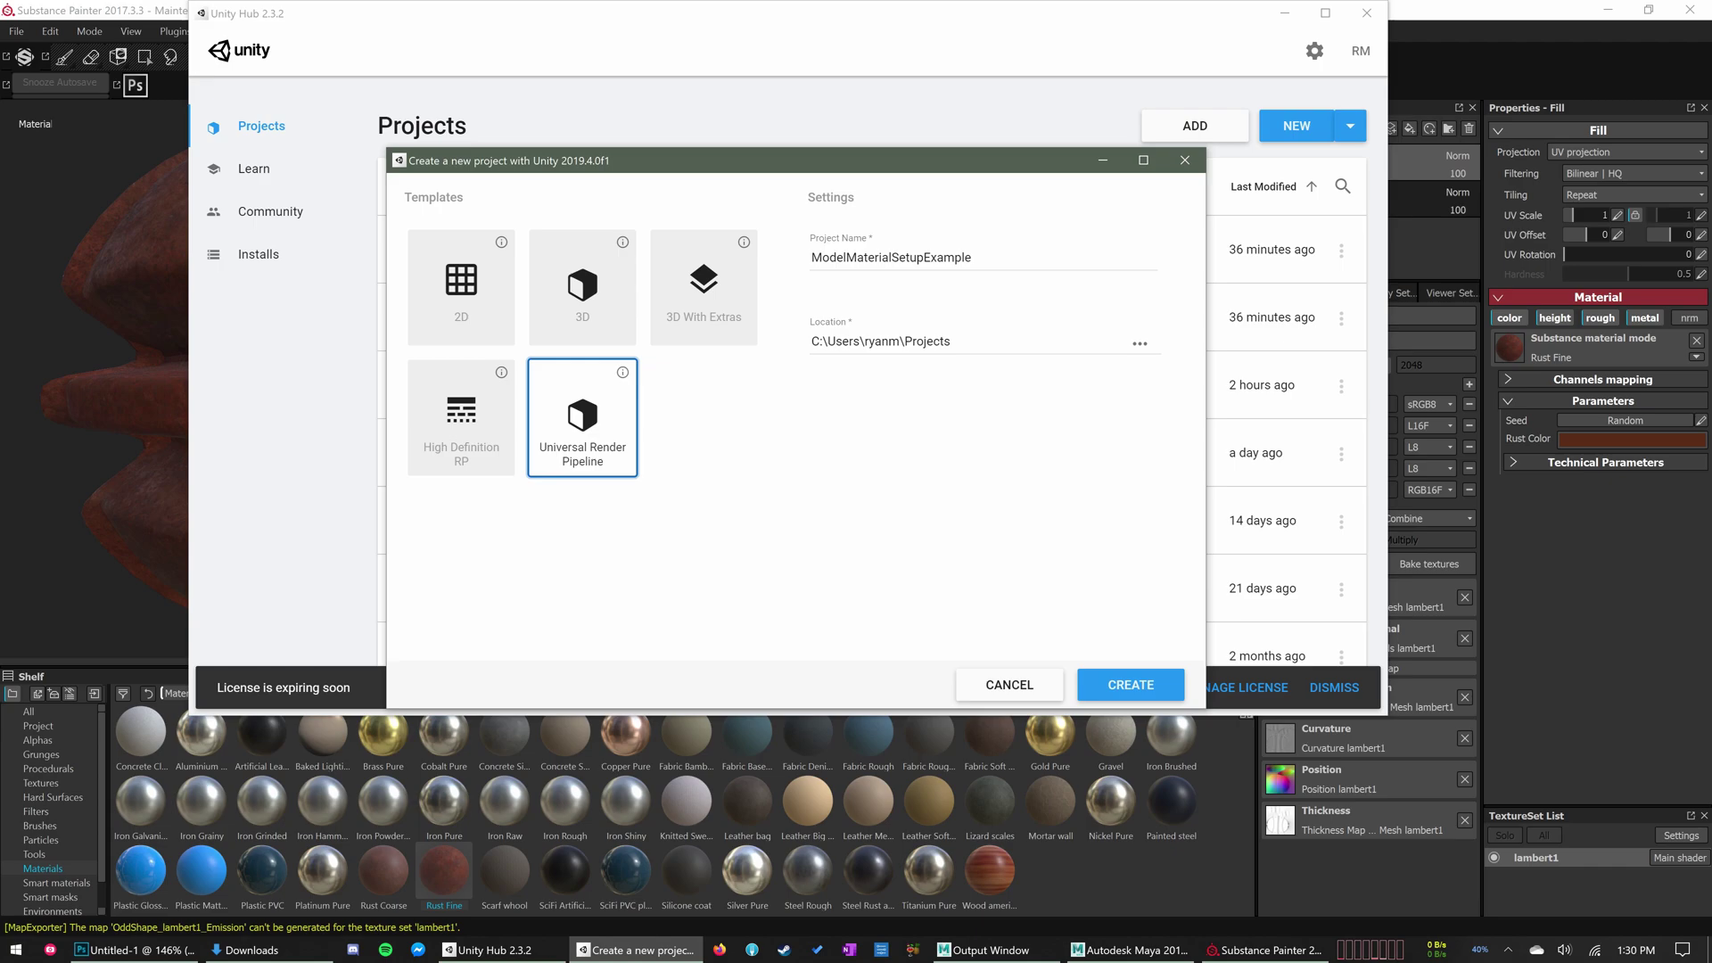
pyautogui.click(463, 417)
pyautogui.click(1131, 685)
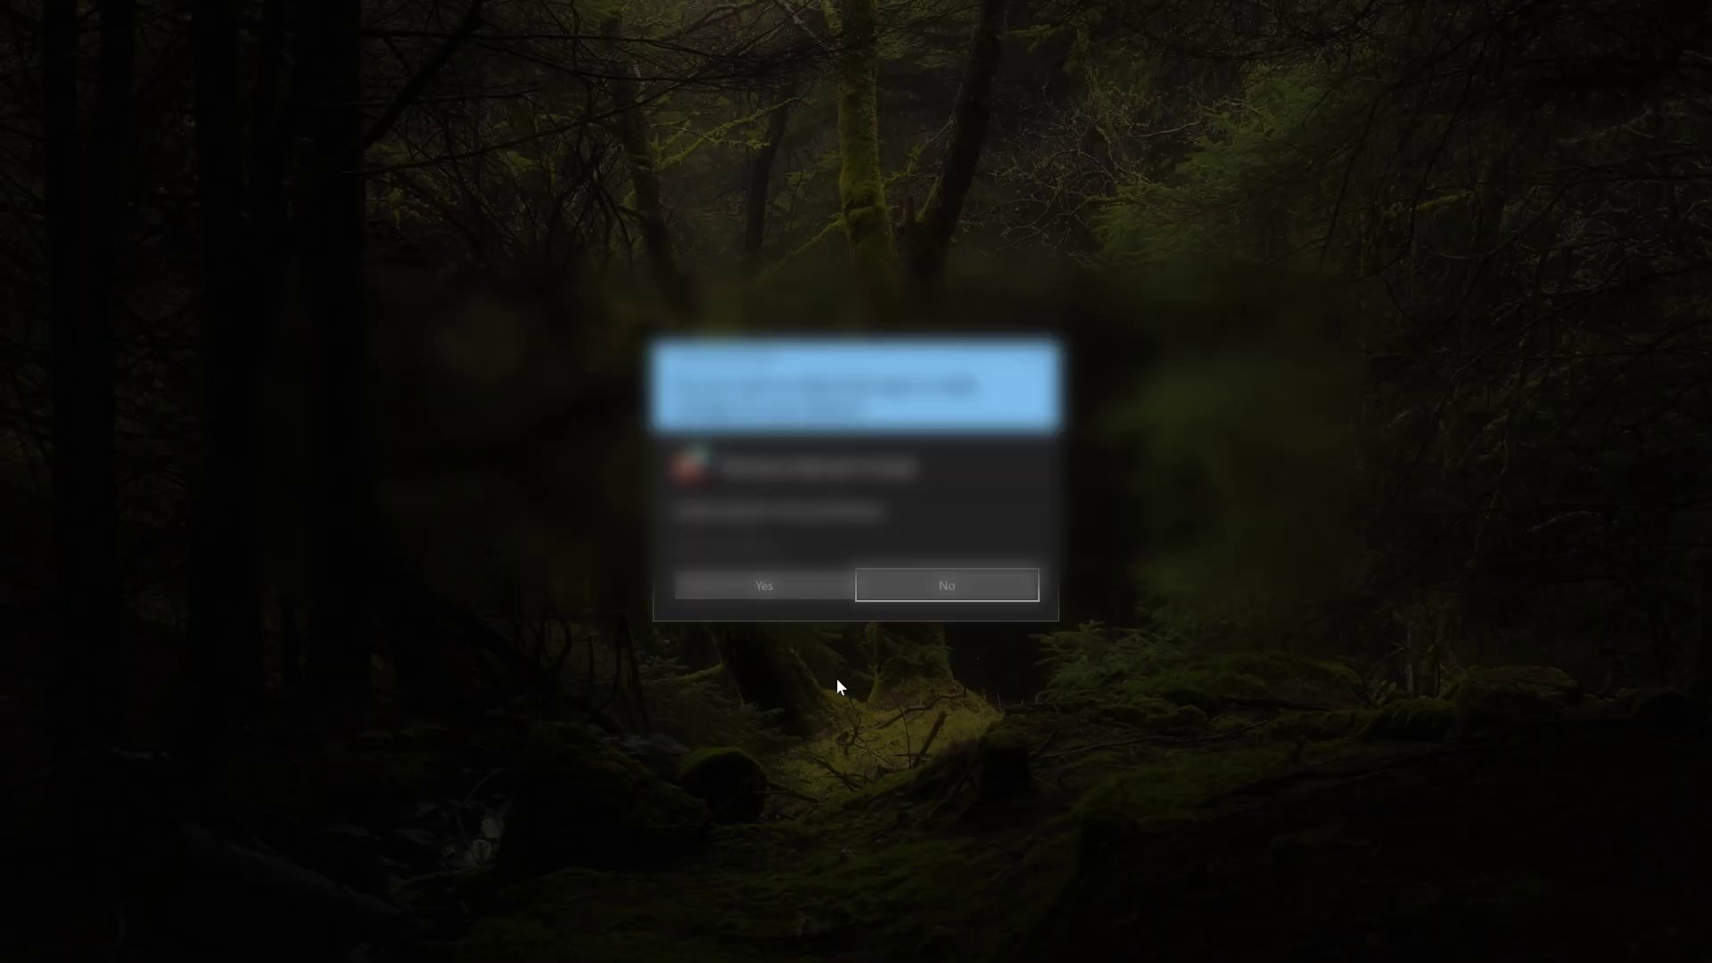
pyautogui.click(830, 585)
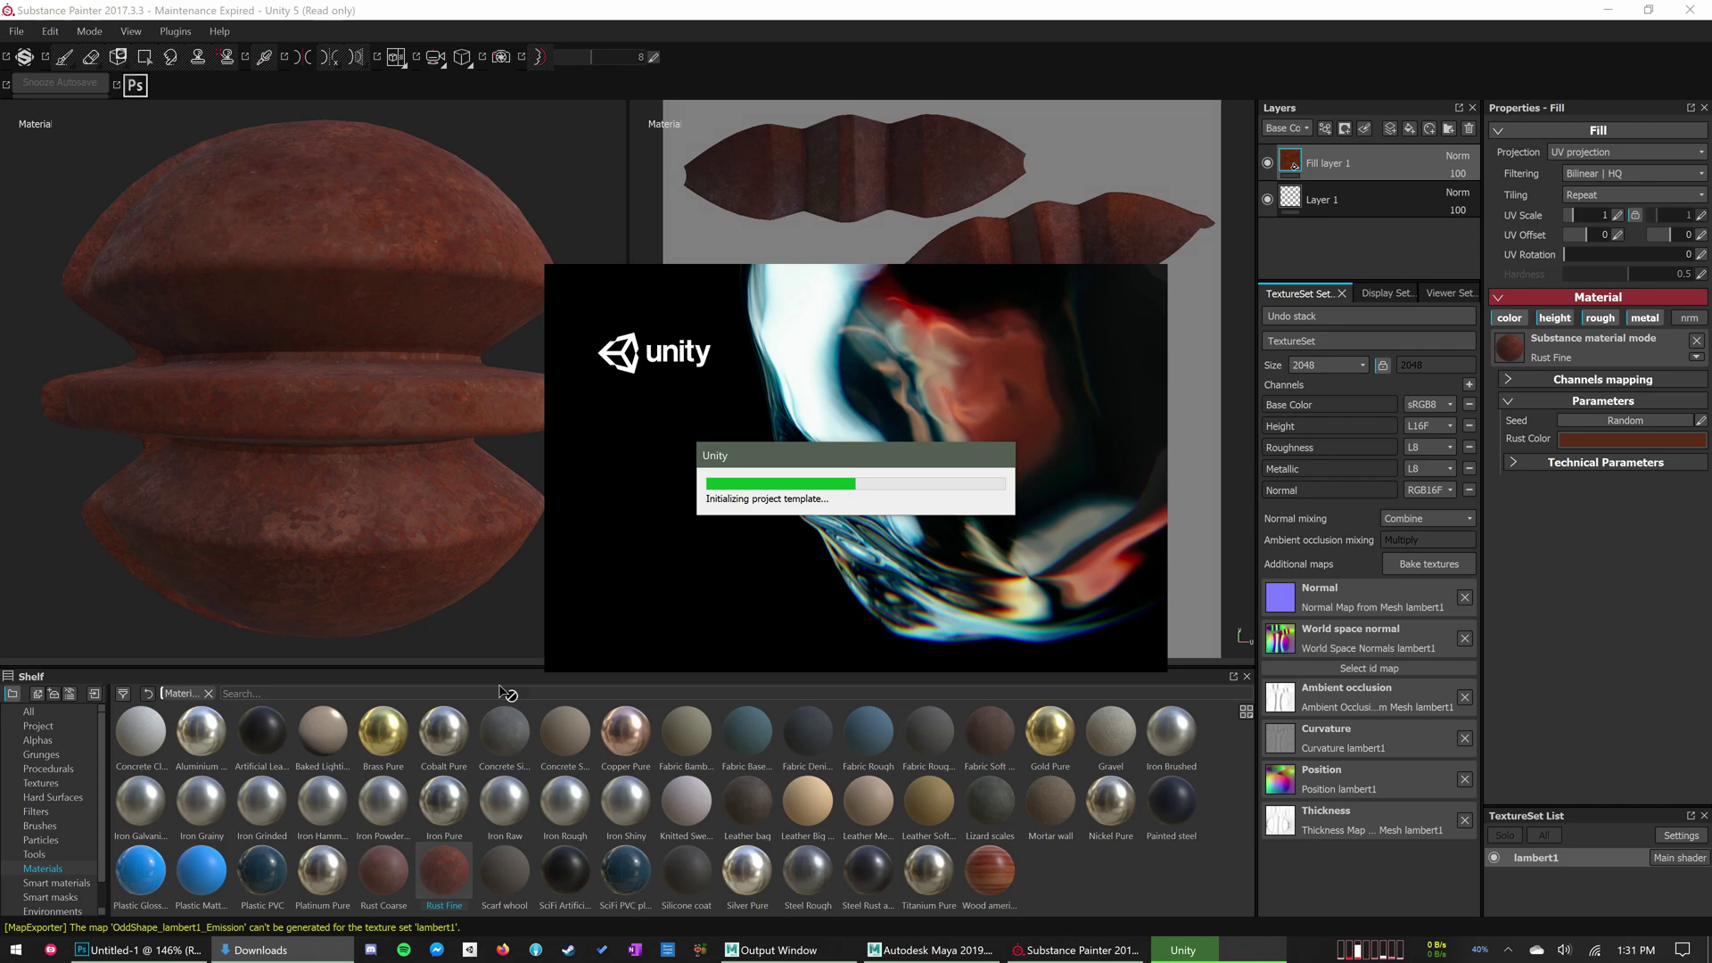
# Switch to the Photoshop workflow diagram and set the "Textures (from Substance Painter)" text layer's opacity to 100%
pyautogui.click(174, 949)
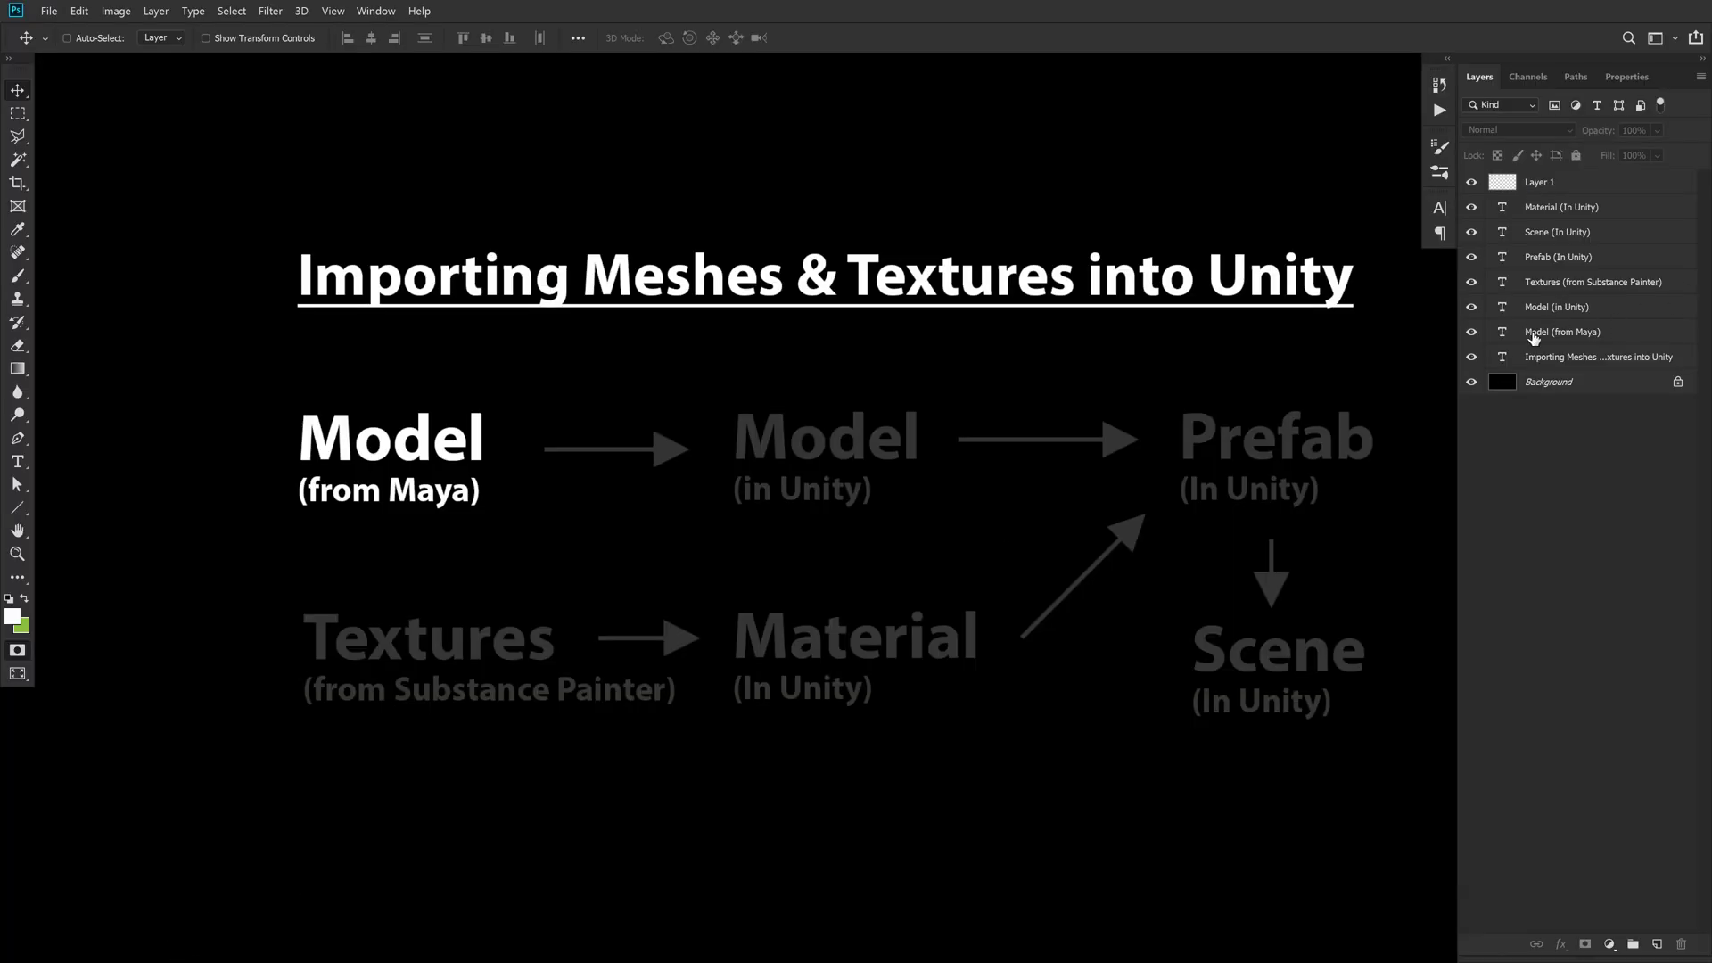
pyautogui.click(1532, 337)
pyautogui.click(1546, 314)
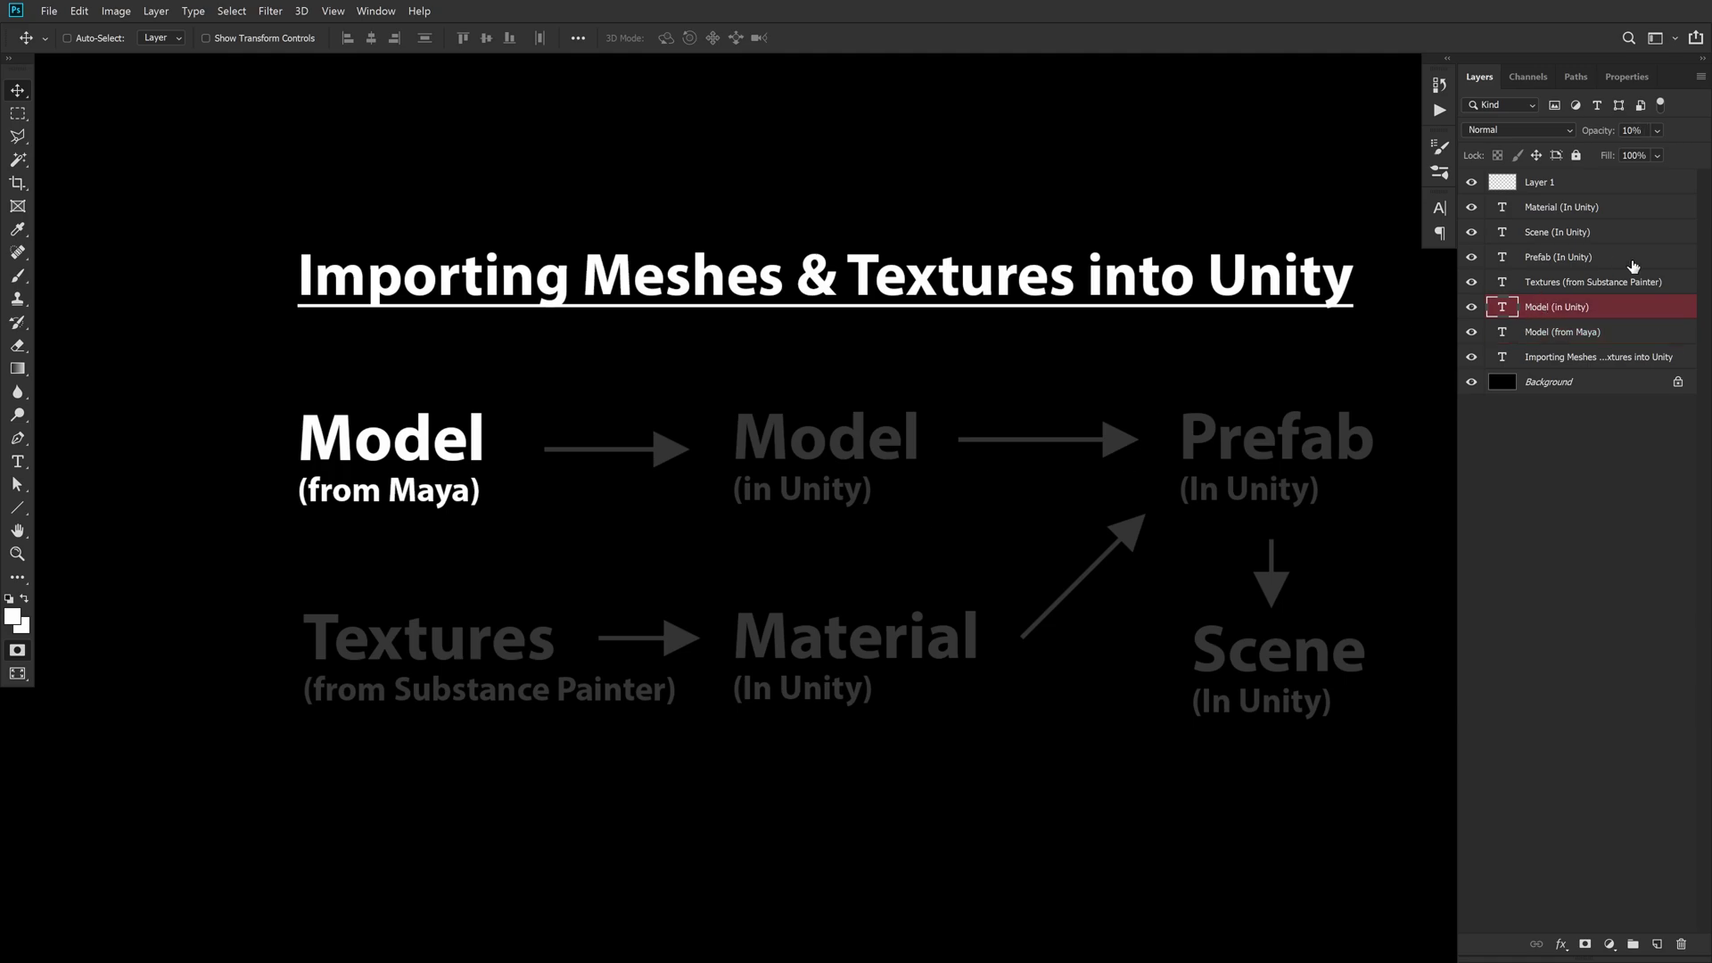
pyautogui.click(1632, 281)
pyautogui.press('0')
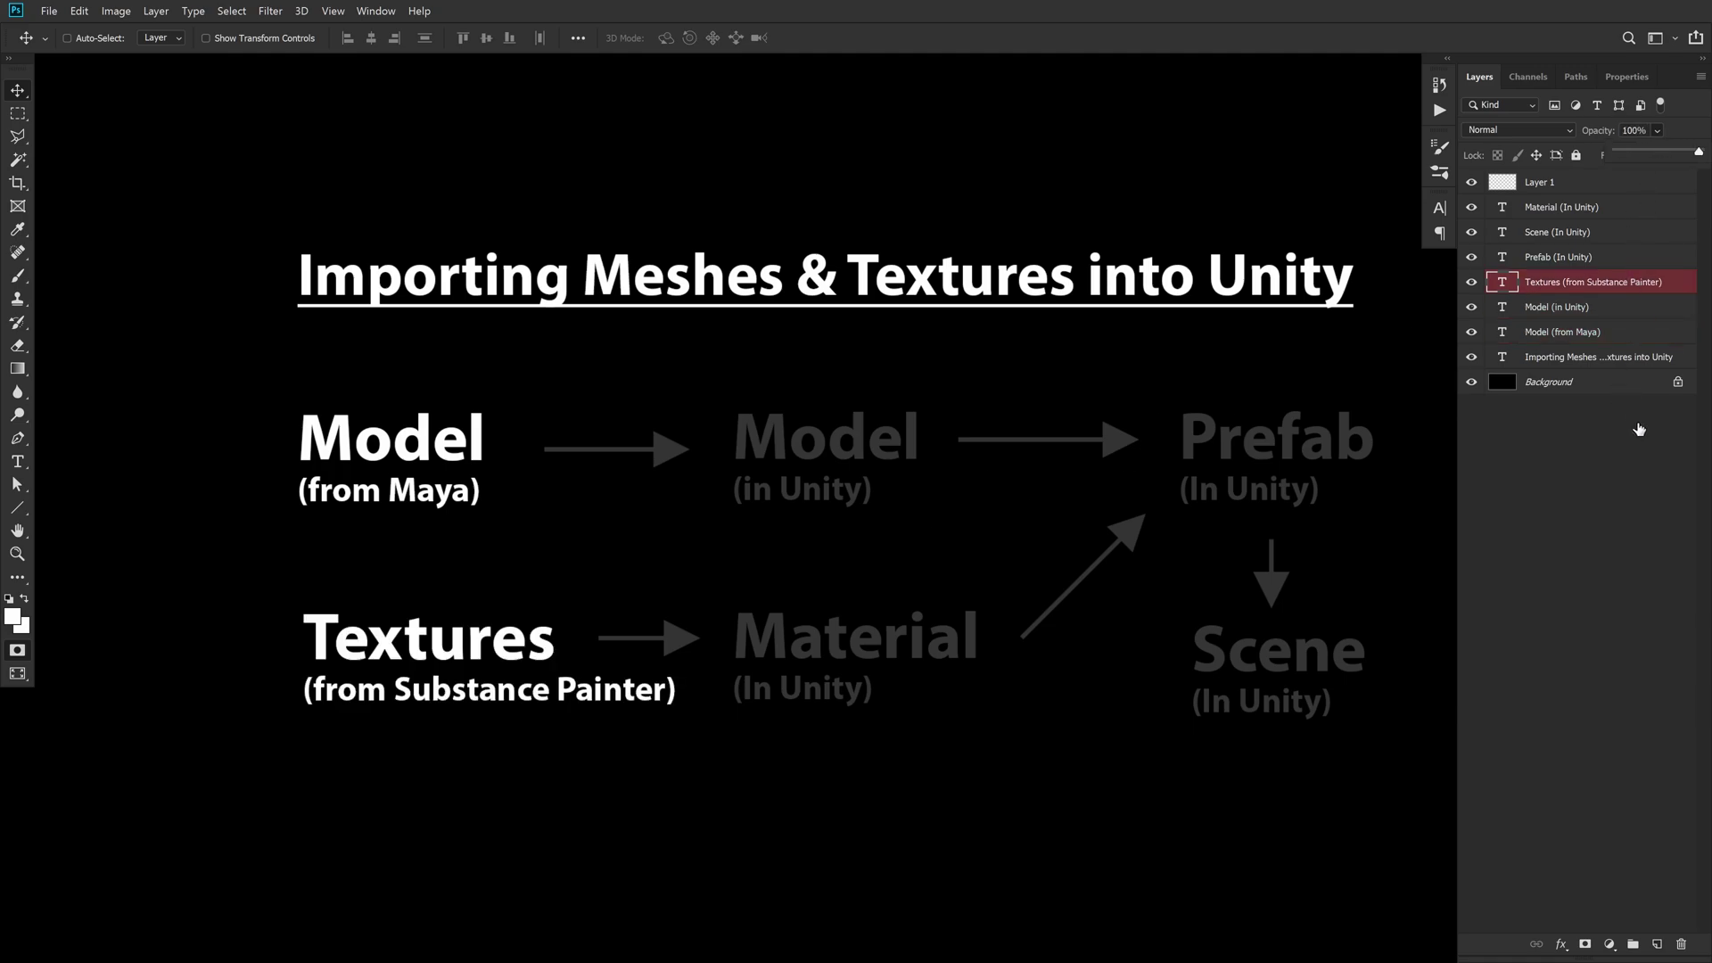
pyautogui.click(1642, 445)
pyautogui.click(1573, 314)
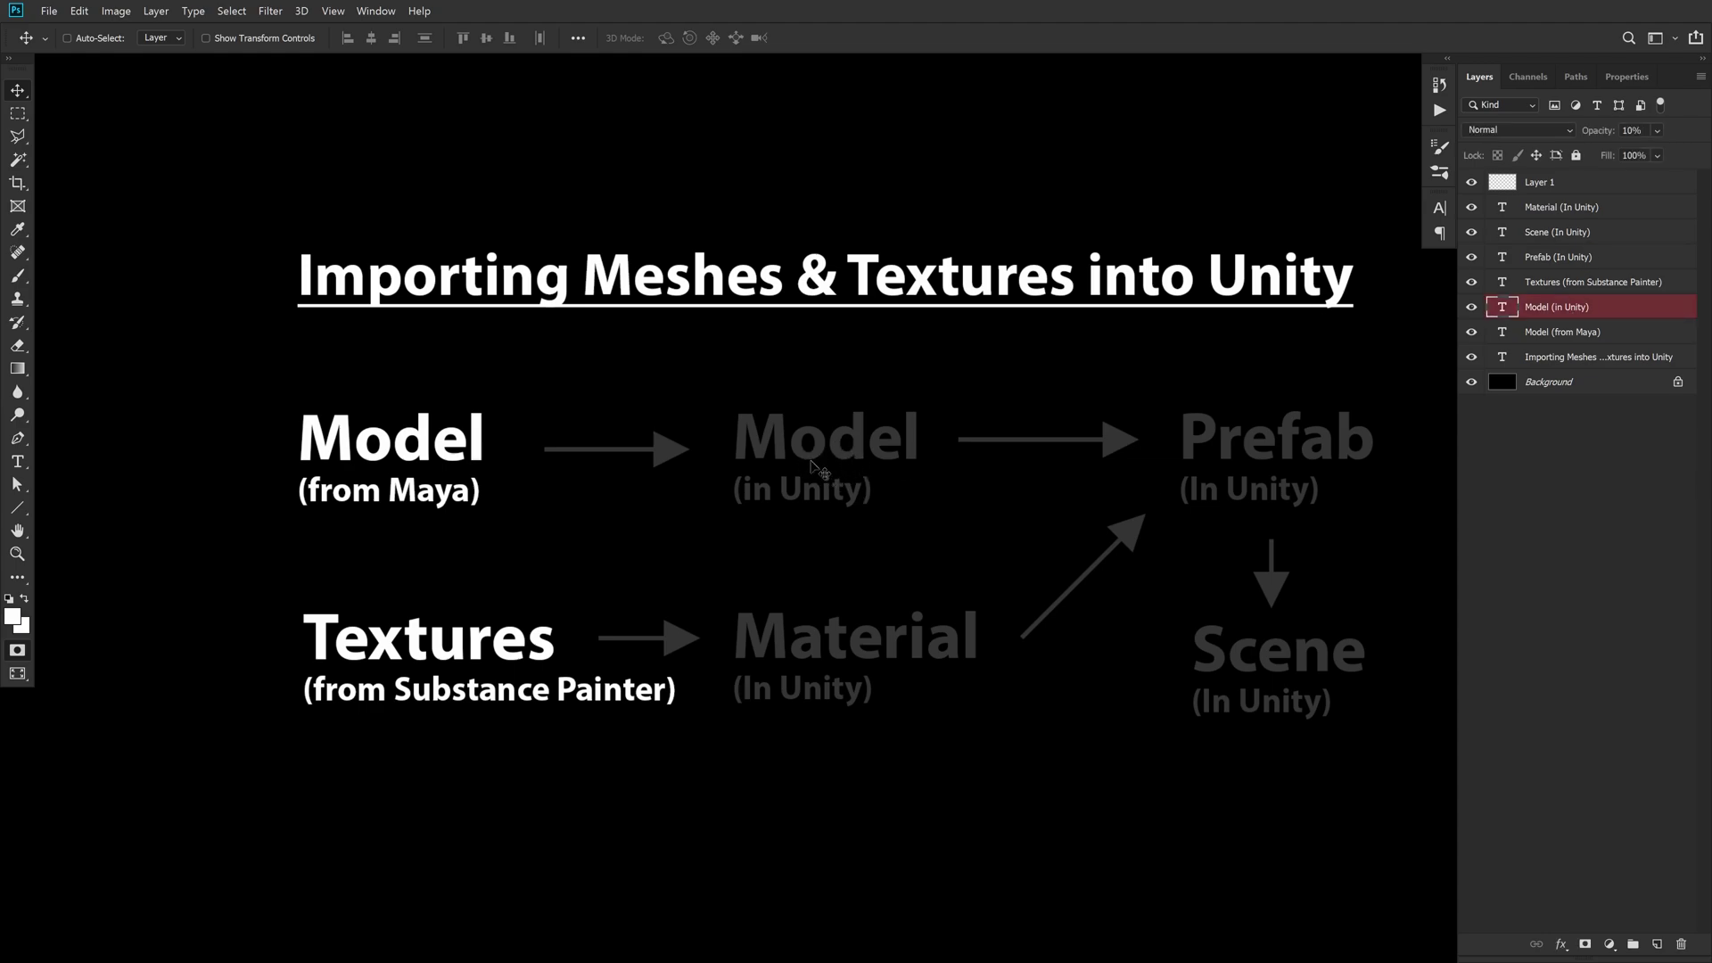
# Switch to the Unity editor and look around the SampleScene construction room
pyautogui.hotkey('alt', 'Tab')
pyautogui.click(874, 879)
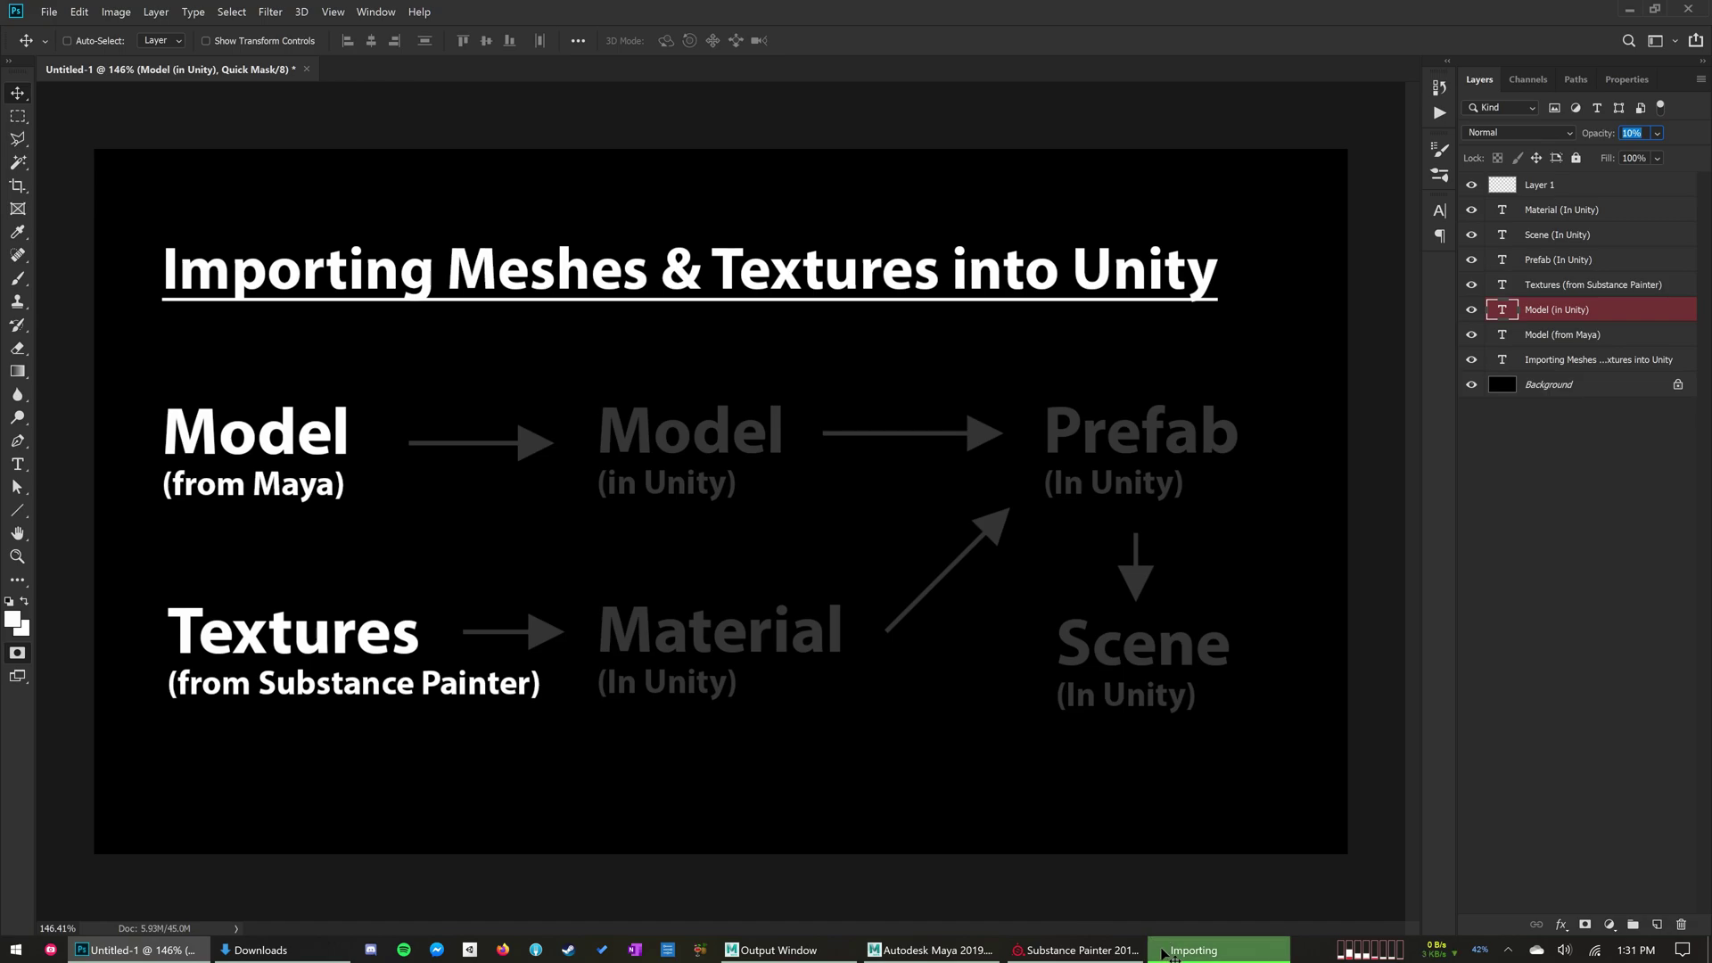
pyautogui.click(1164, 954)
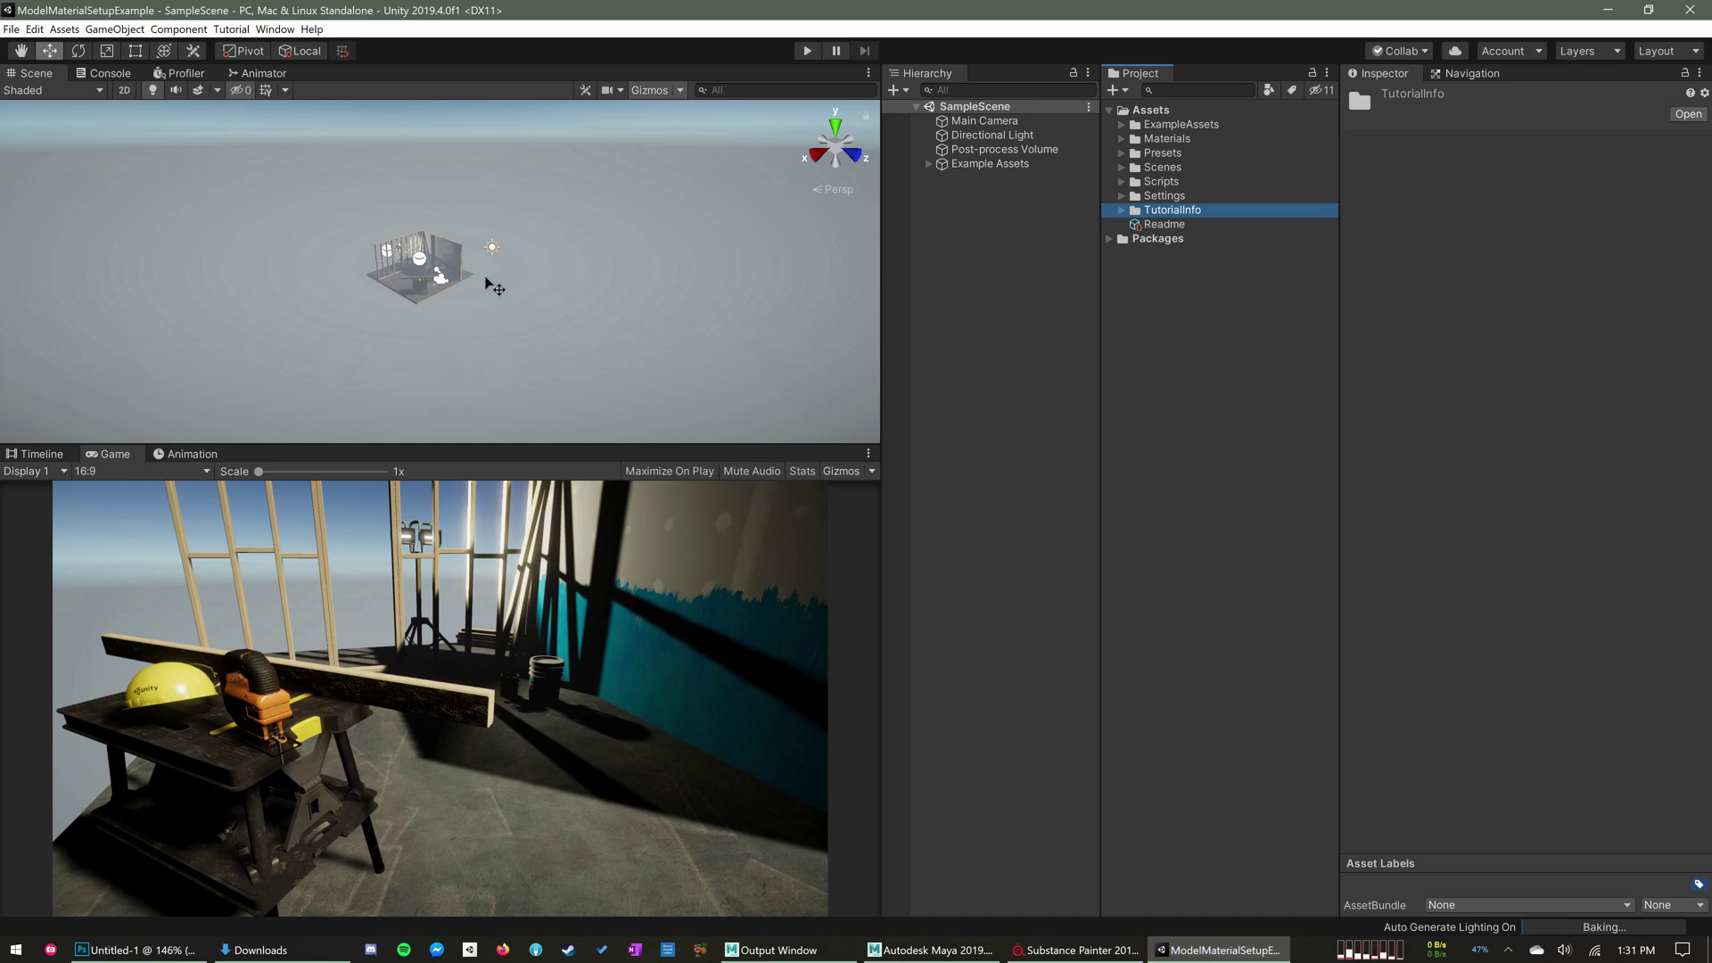
pyautogui.scroll(15, 419, 230)
pyautogui.scroll(-6, 419, 230)
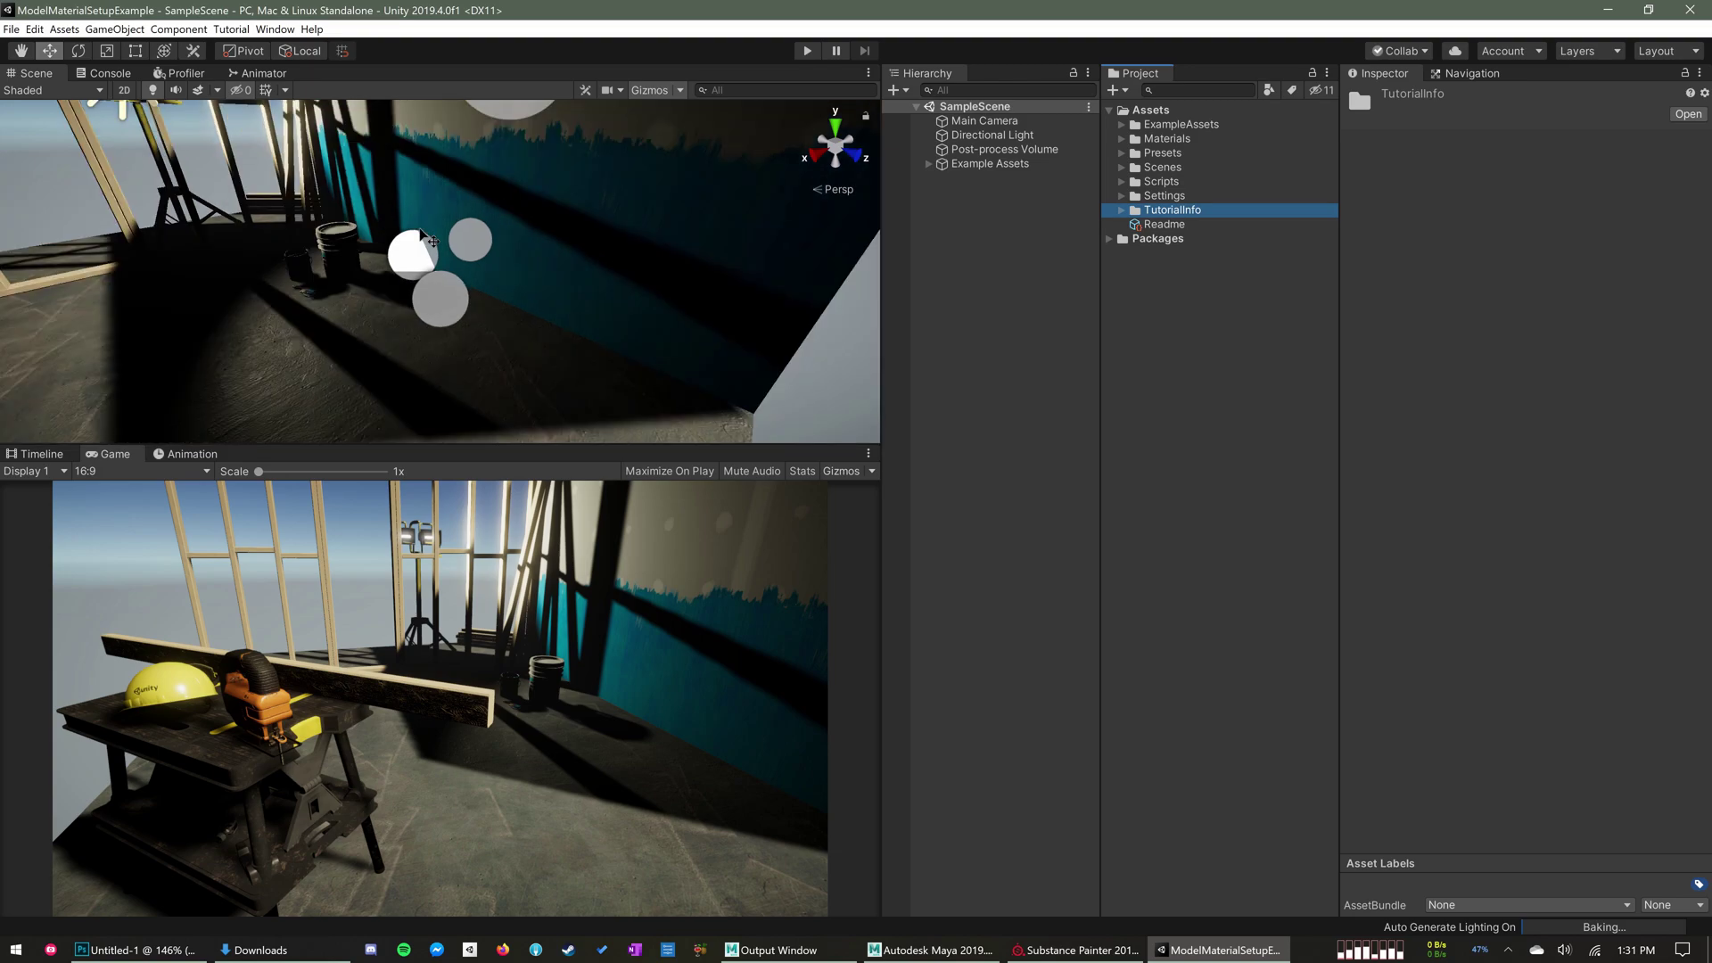
pyautogui.moveTo(419, 231); pyautogui.dragTo(445, 298, button='middle')
pyautogui.scroll(3, 421, 236)
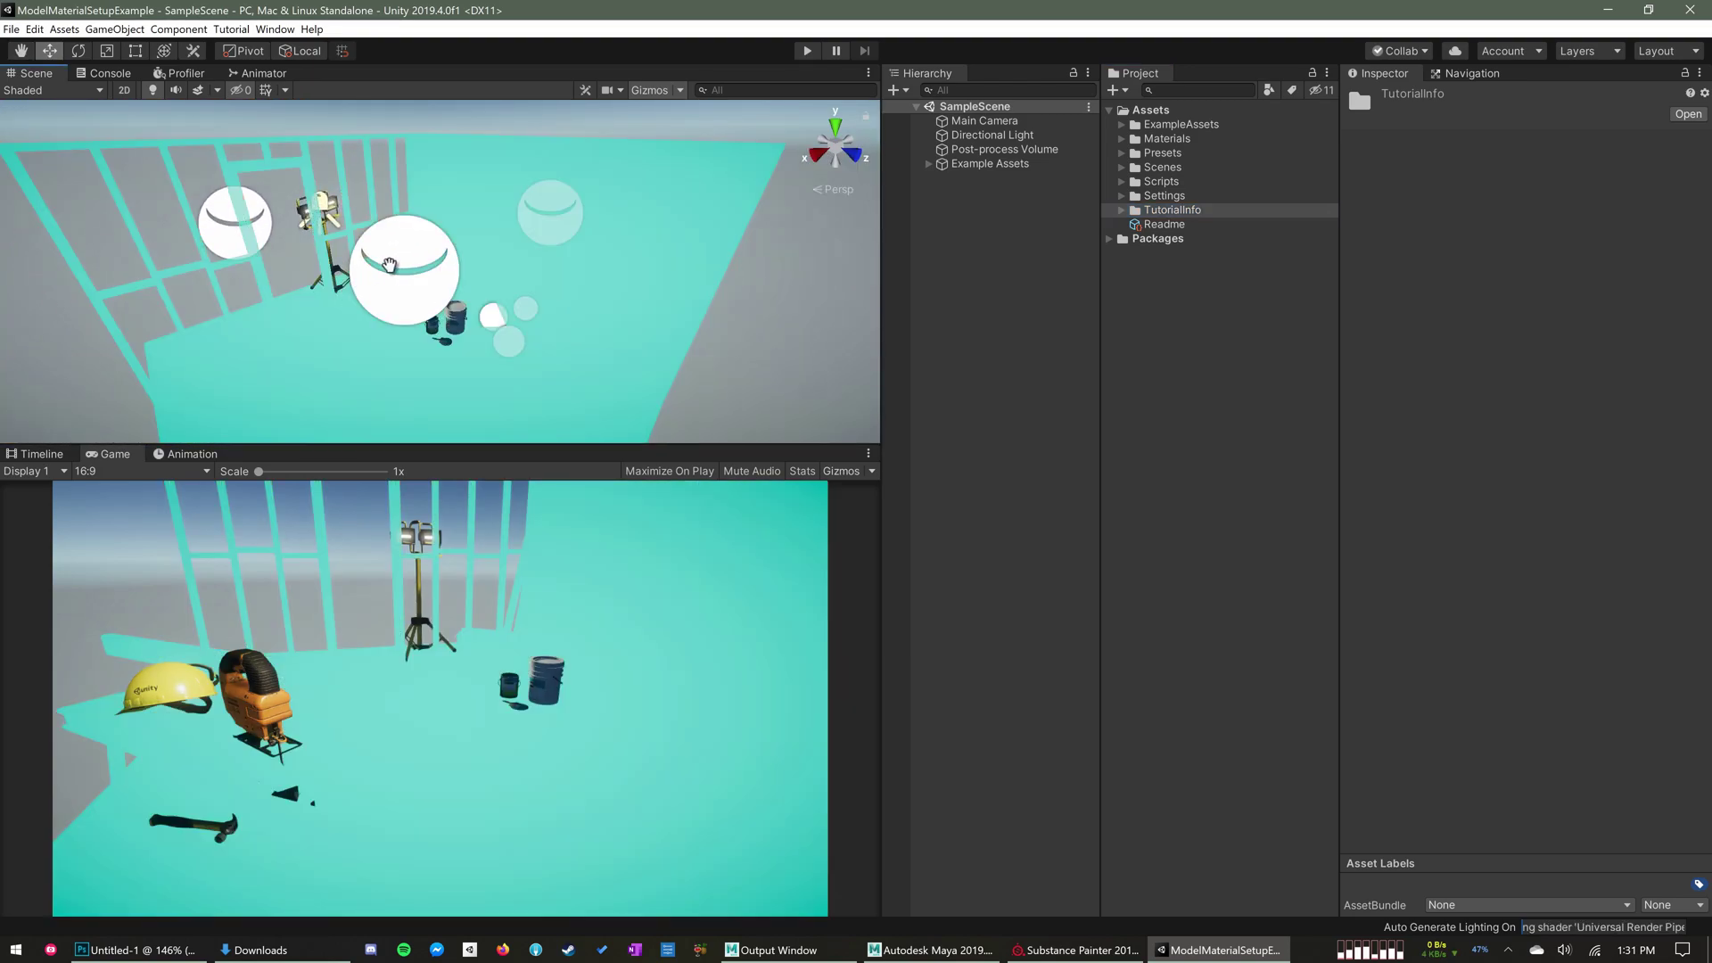
# Create a new scene in place of SampleScene and frame its camera and light in the scene view
pyautogui.click(1129, 537)
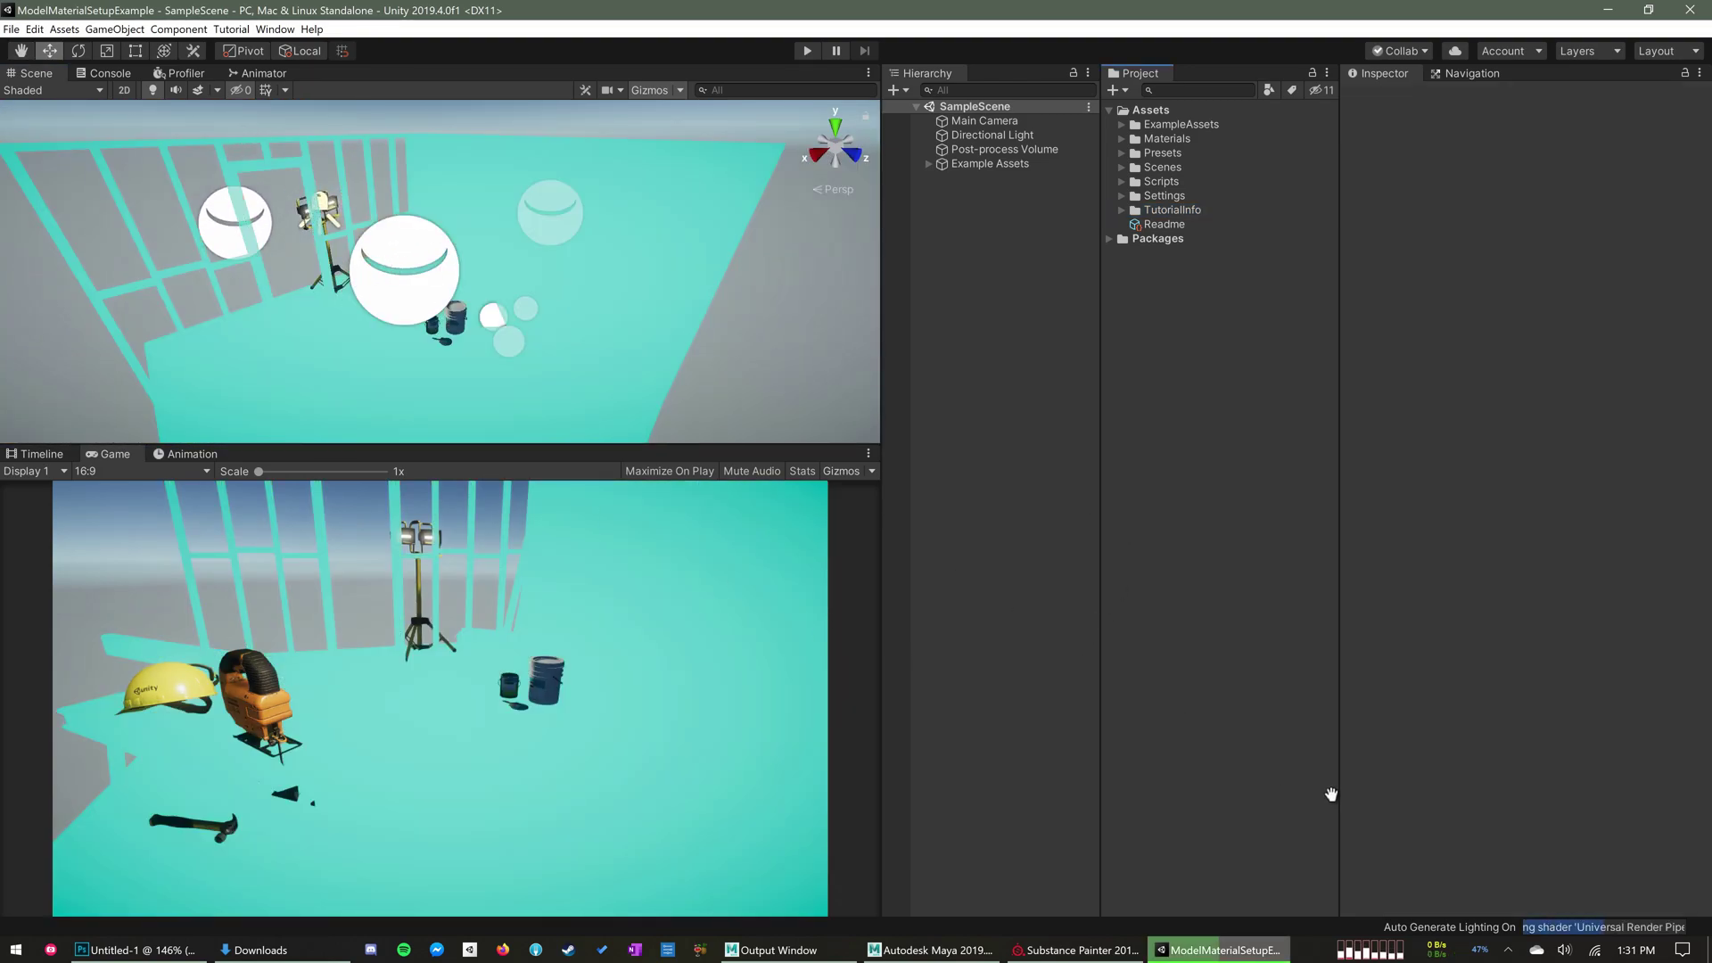
pyautogui.click(11, 29)
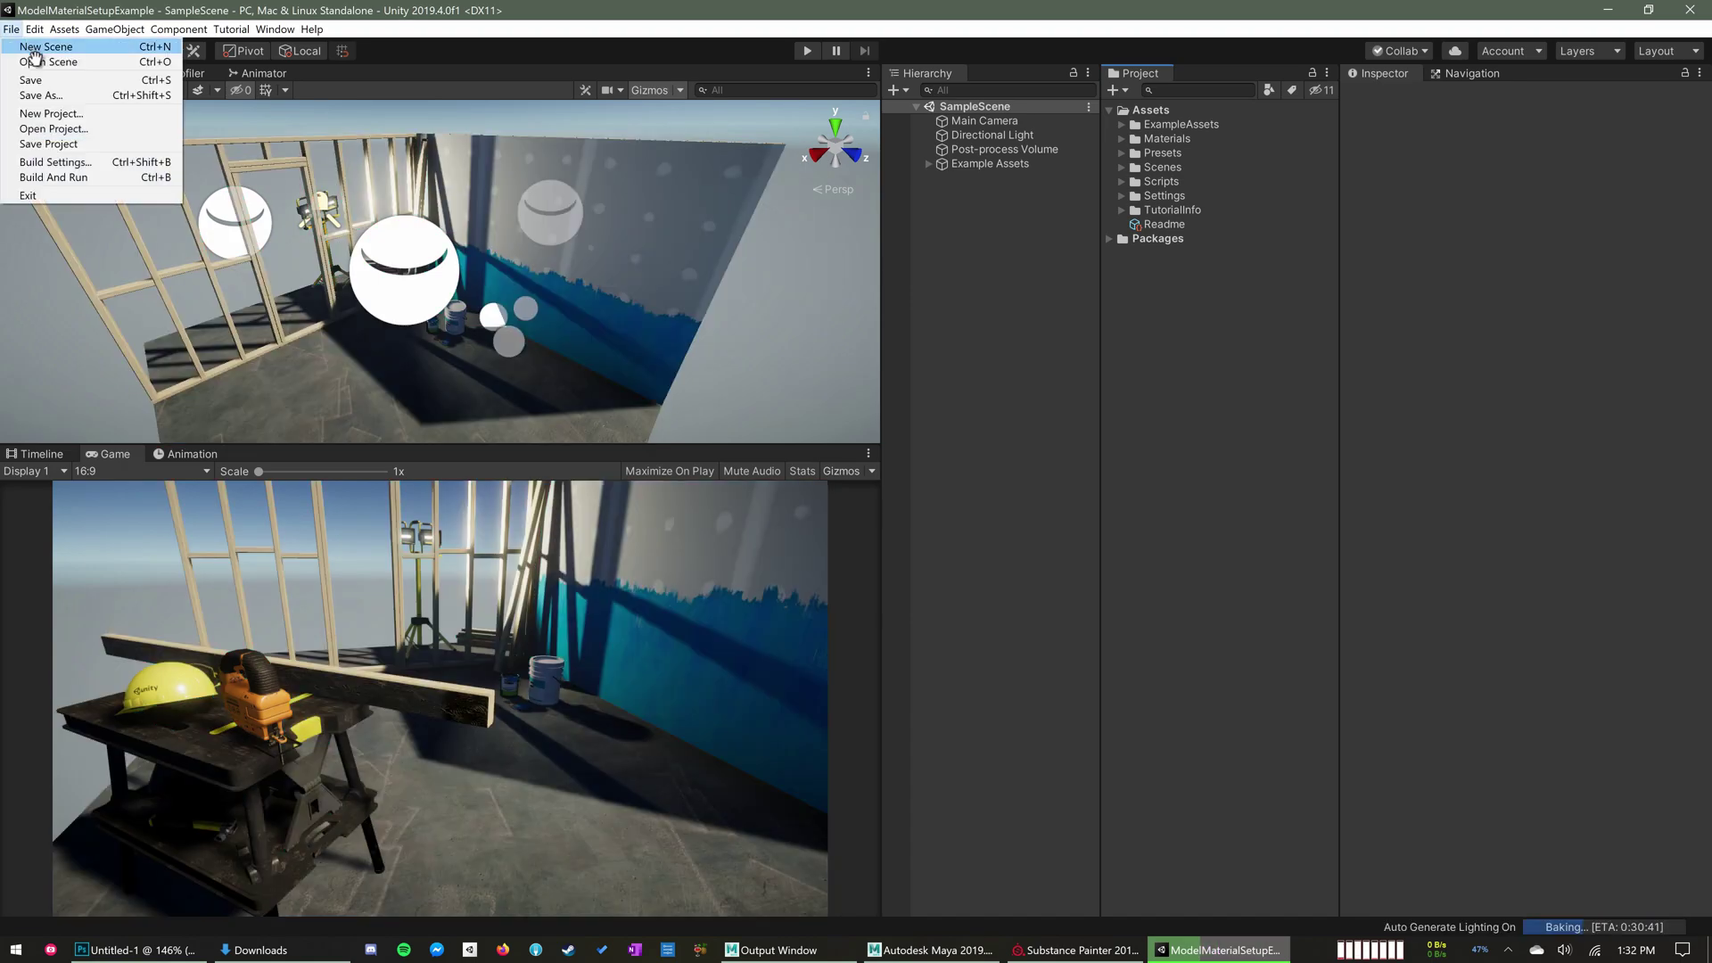
pyautogui.click(36, 48)
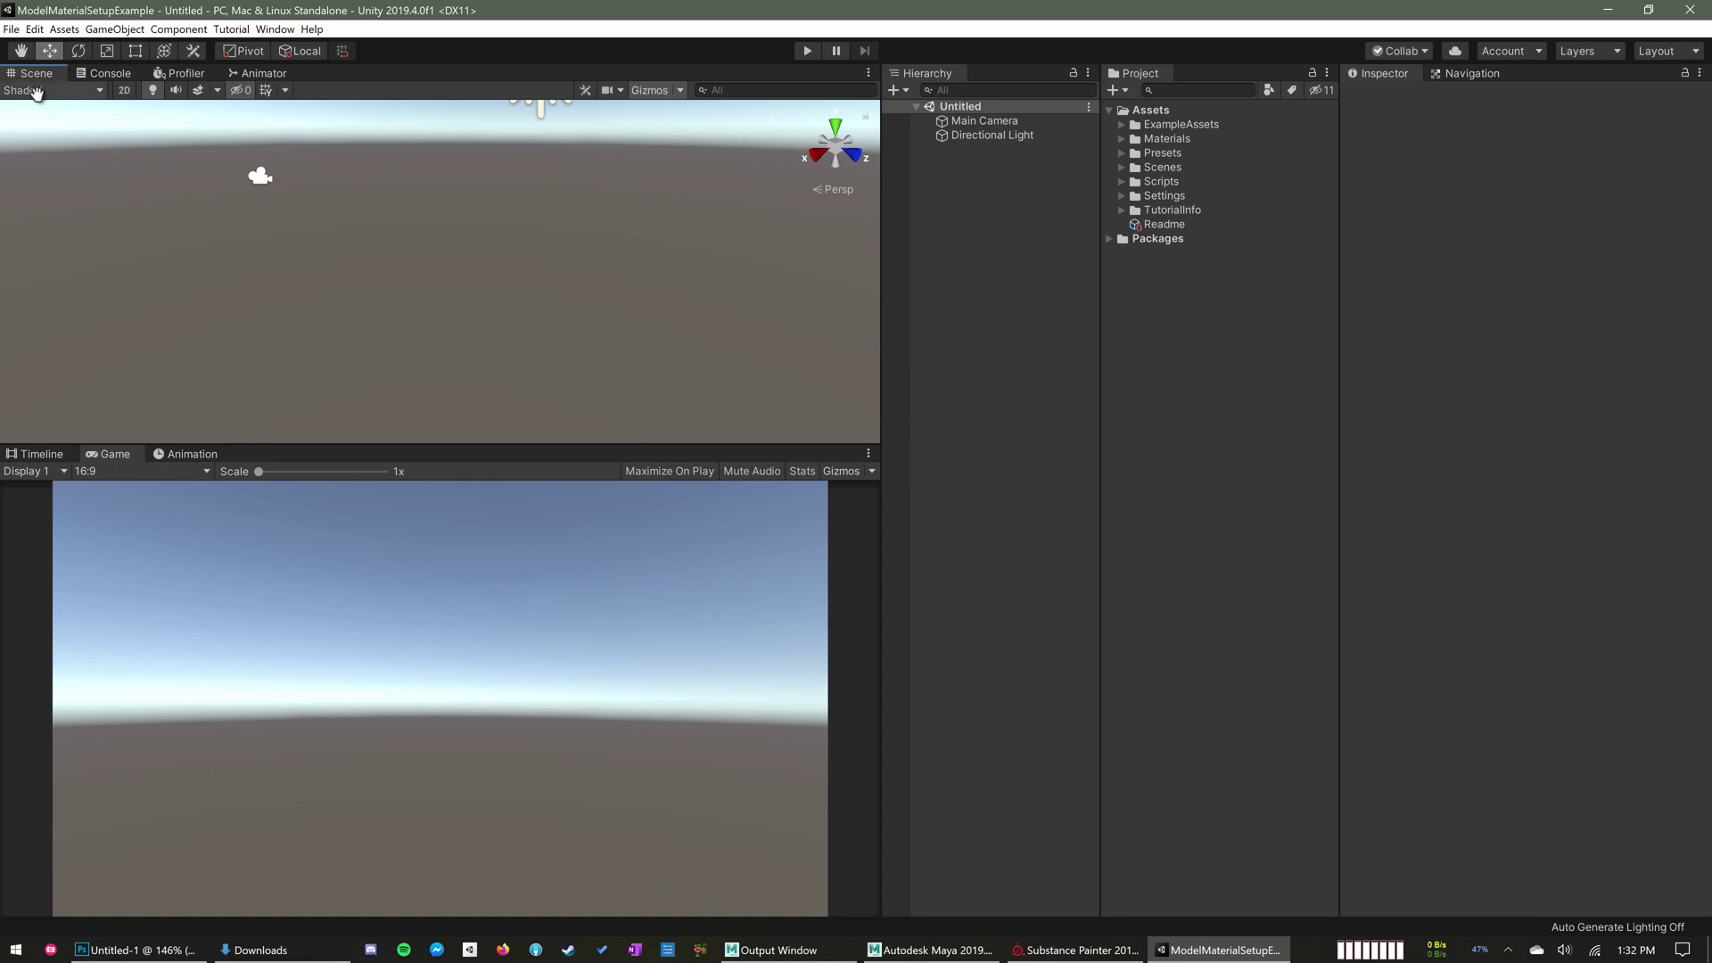
pyautogui.keyDown('alt'); pyautogui.moveTo(317, 264); pyautogui.dragTo(478, 271); pyautogui.keyUp('alt')
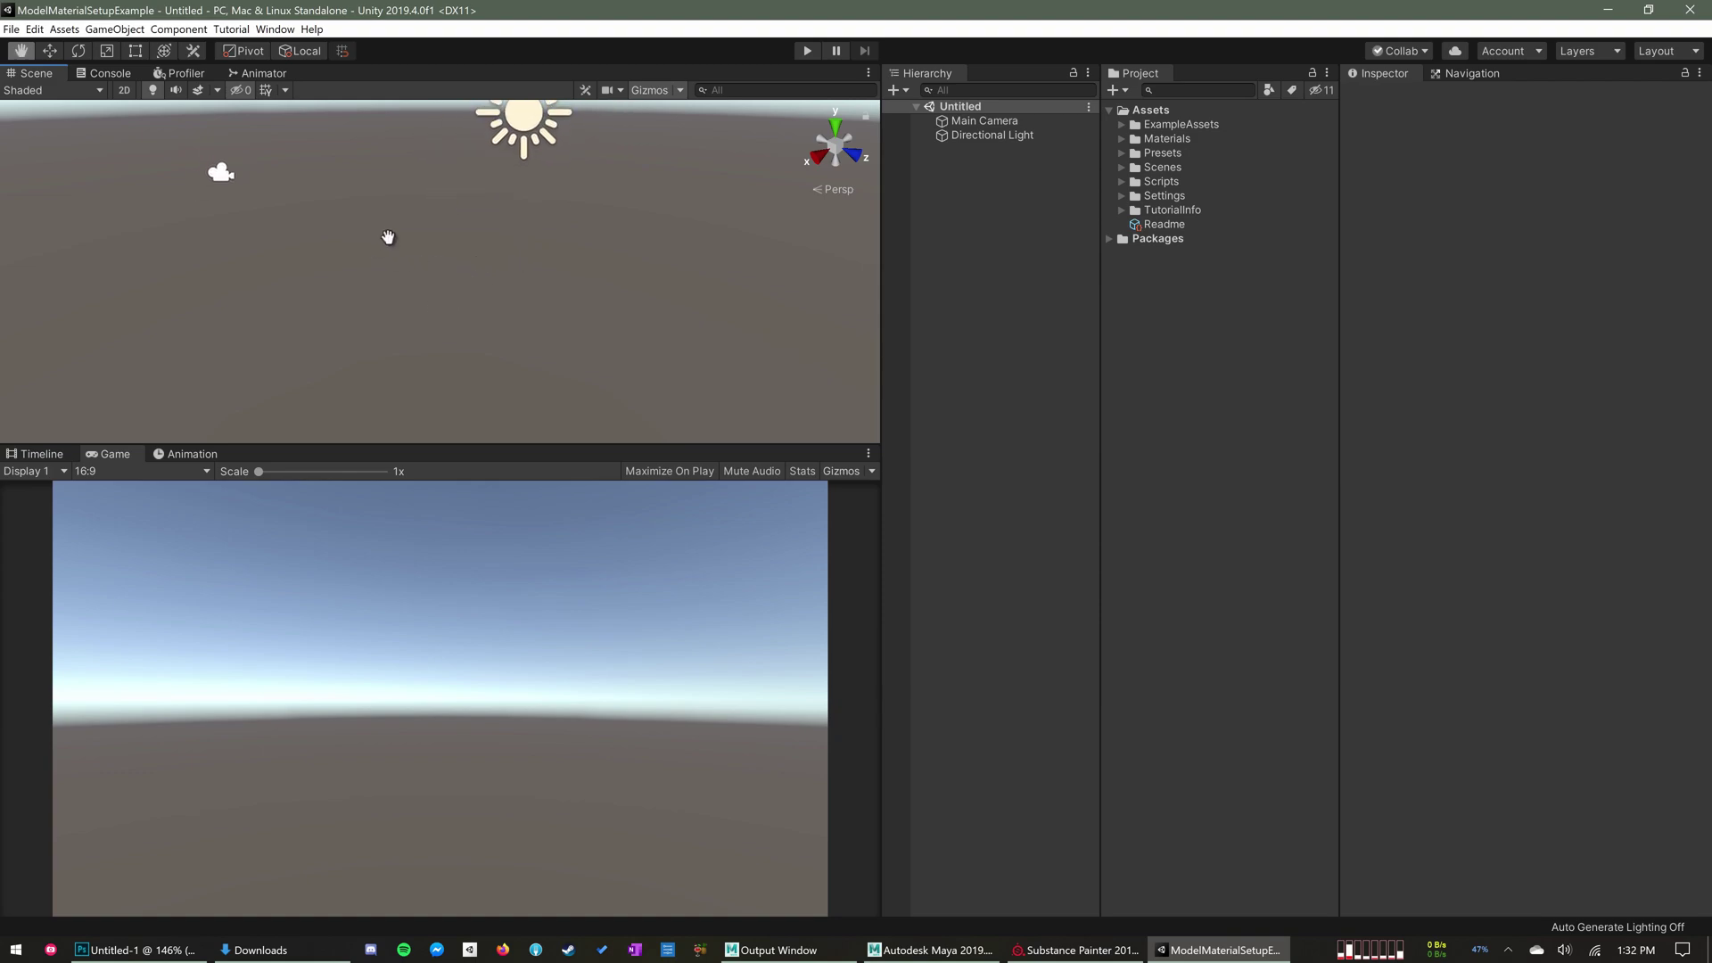
pyautogui.keyDown('alt'); pyautogui.moveTo(388, 238); pyautogui.dragTo(428, 279); pyautogui.keyUp('alt')
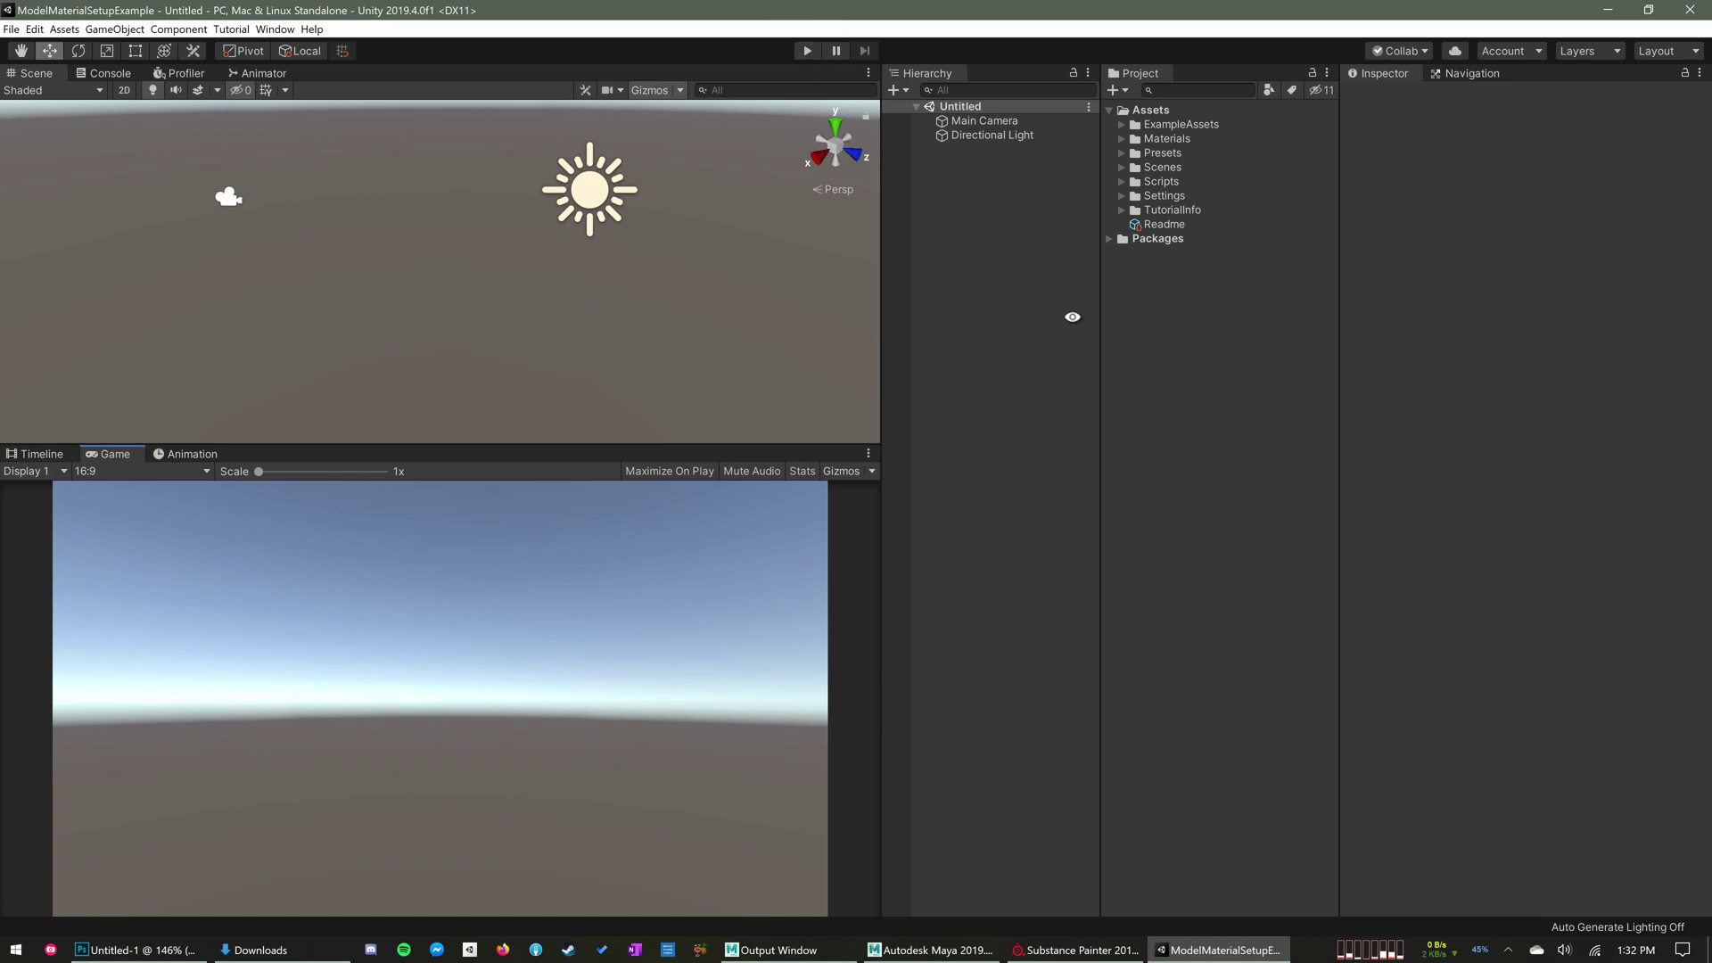
# Inspect the settings of the new scene's Main Camera and Directional Light
pyautogui.click(985, 135)
pyautogui.click(986, 122)
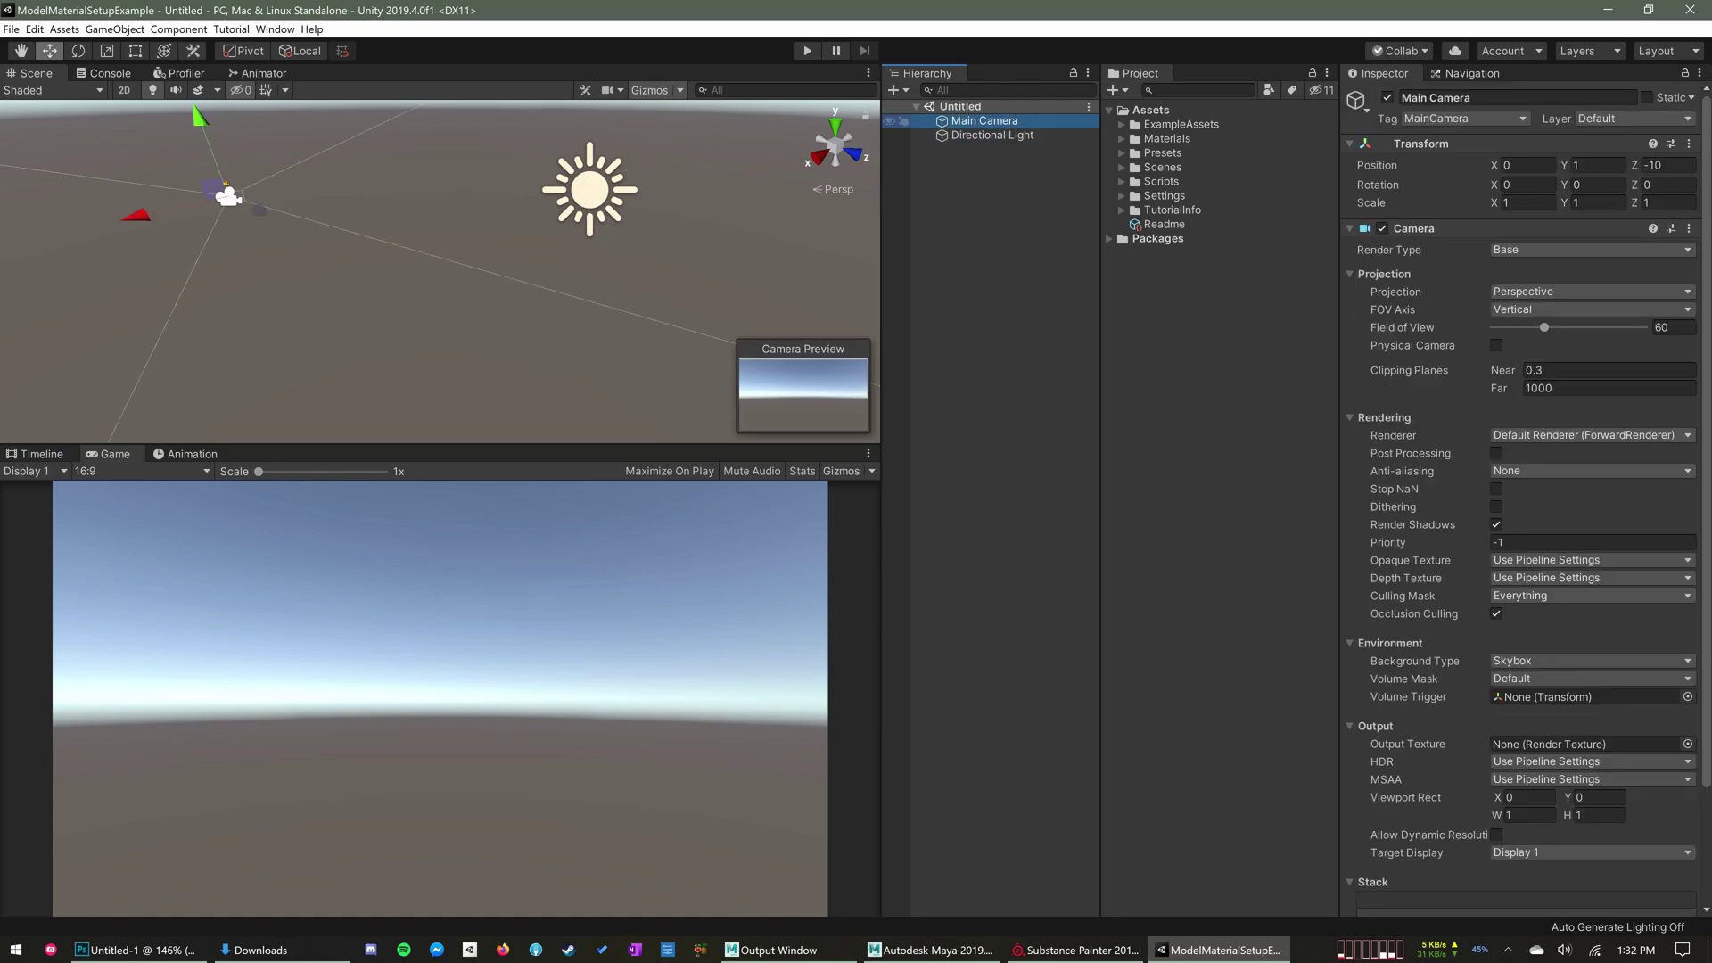
pyautogui.click(986, 135)
pyautogui.click(986, 121)
pyautogui.click(985, 134)
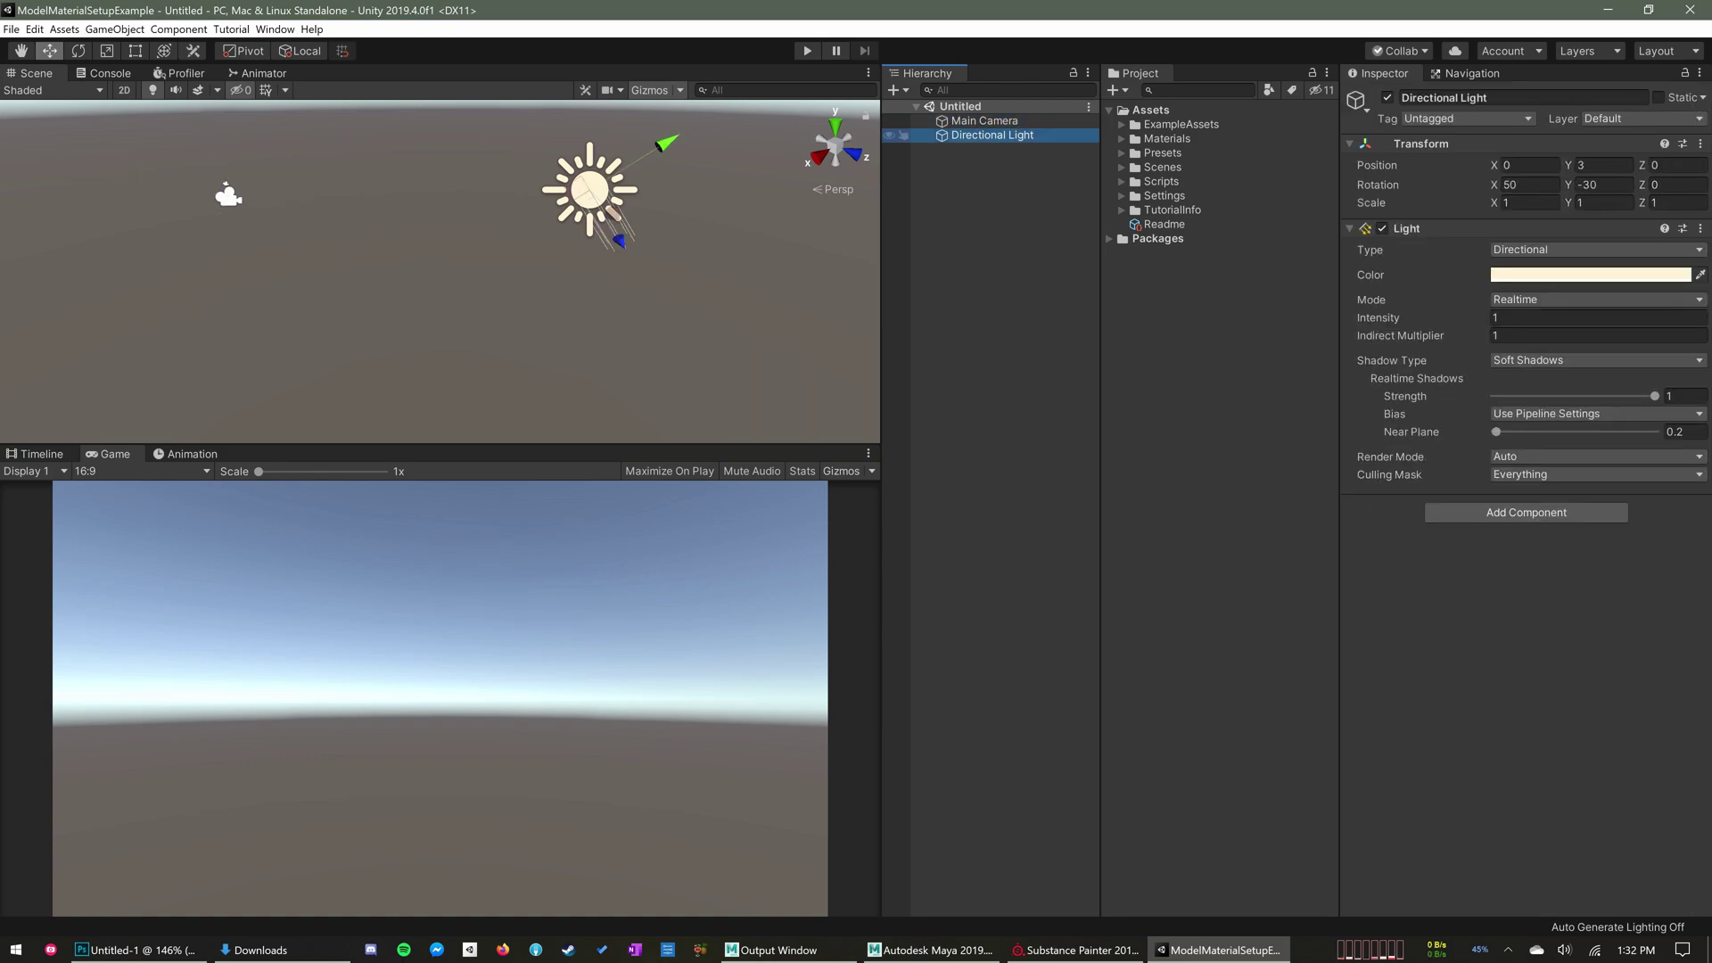
# Show the Unity project's Assets folder in File Explorer and arrange its window beside the project's asset list
pyautogui.click(1219, 375)
pyautogui.click(1162, 182)
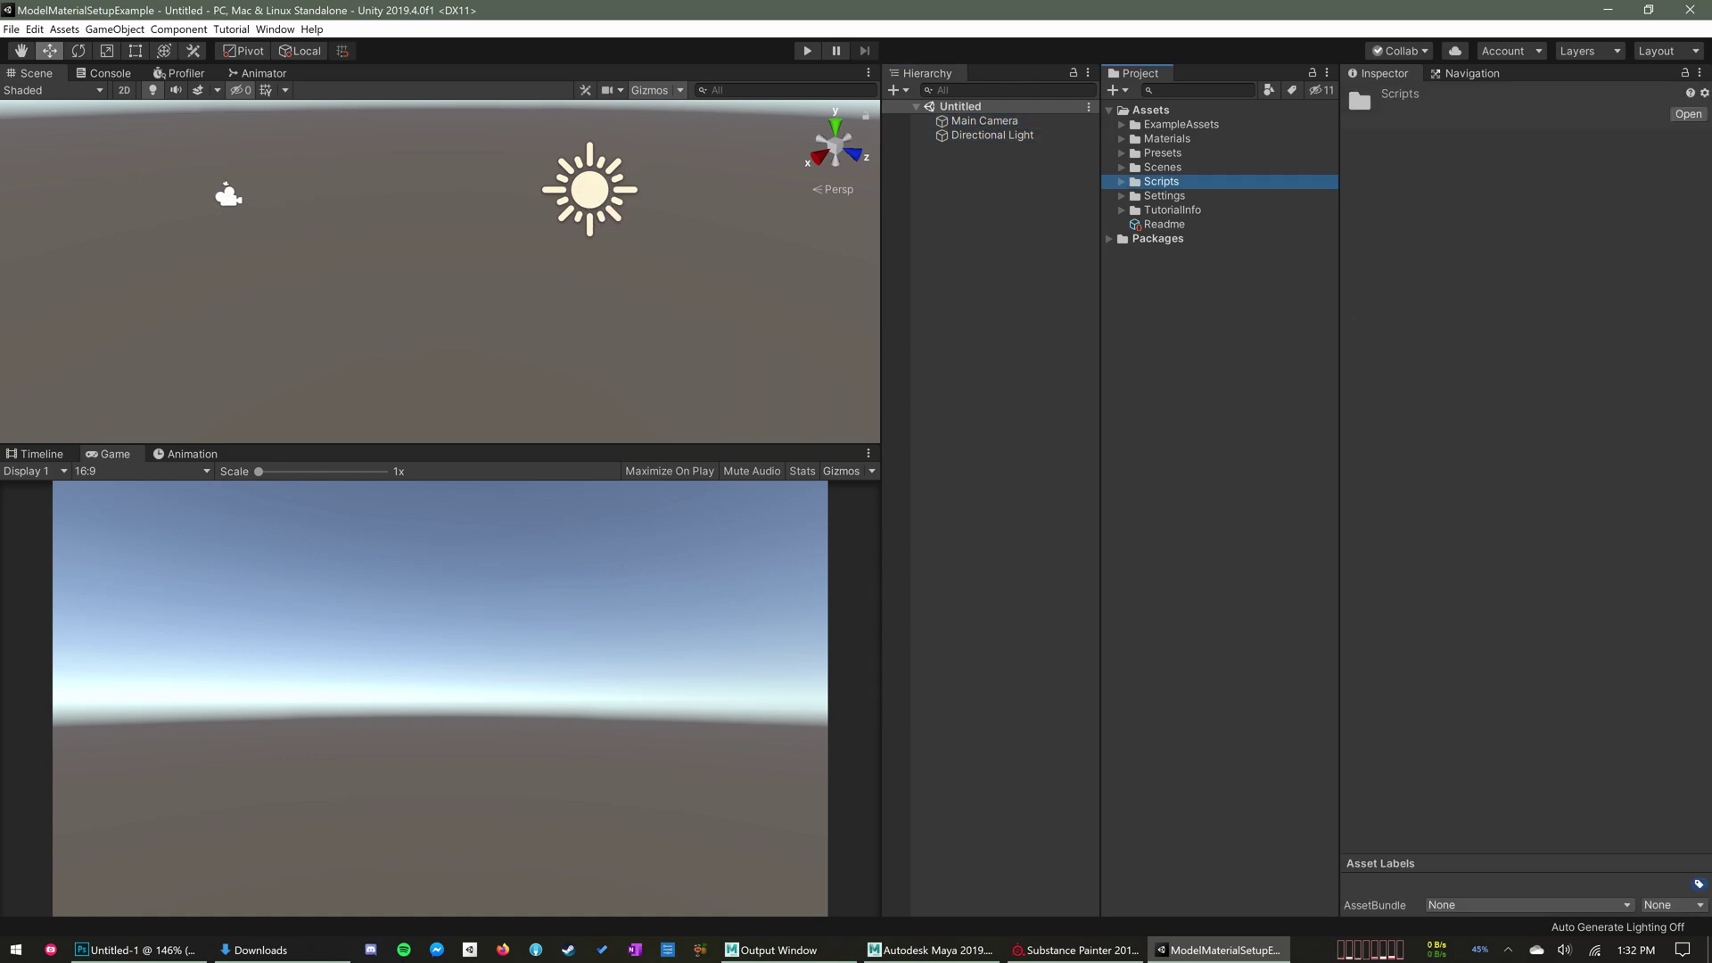
pyautogui.click(1166, 139)
pyautogui.click(1151, 110)
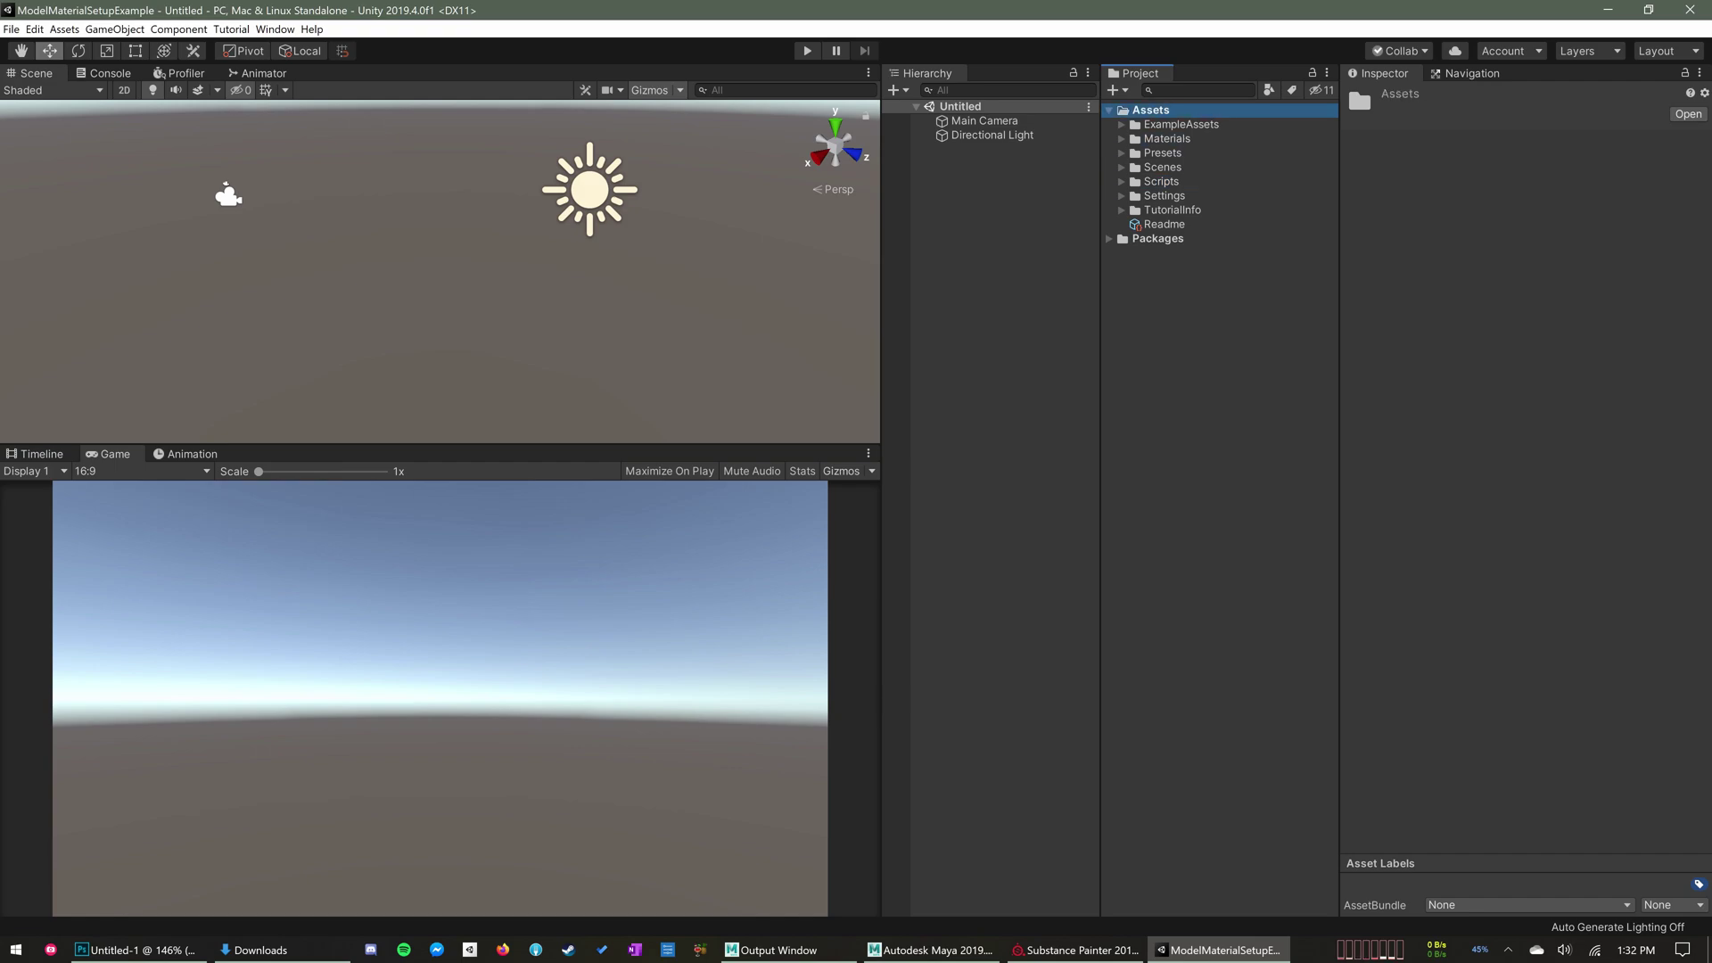
pyautogui.rightClick(1163, 111)
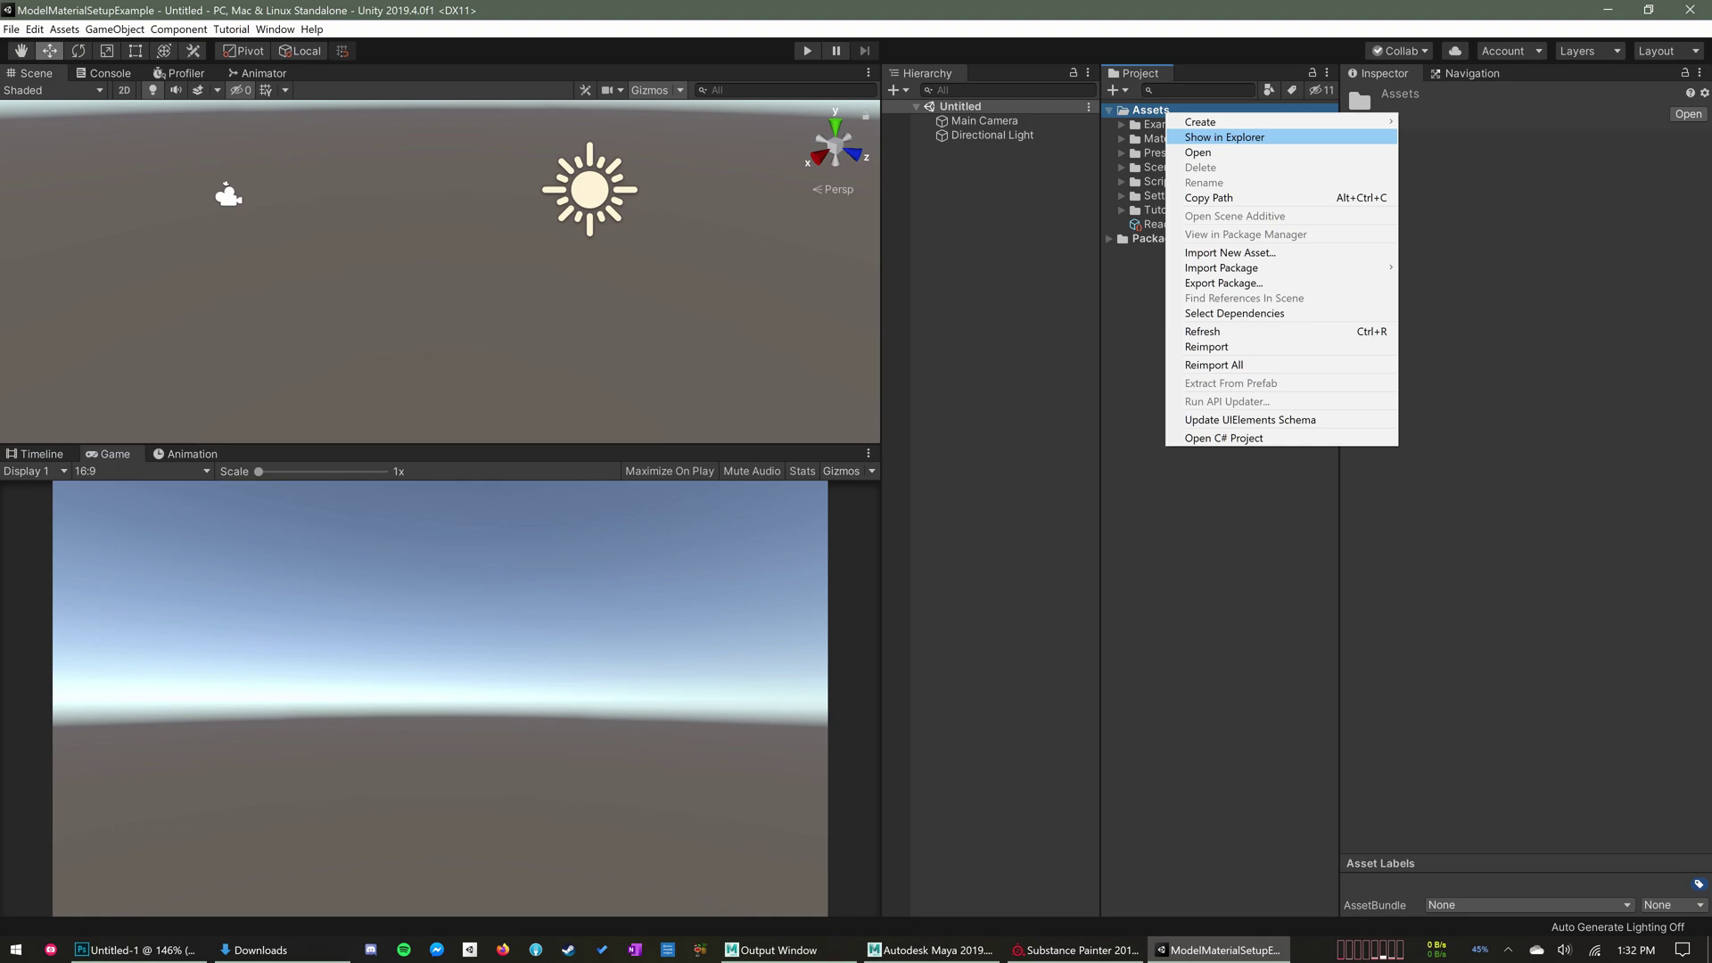
pyautogui.click(1224, 136)
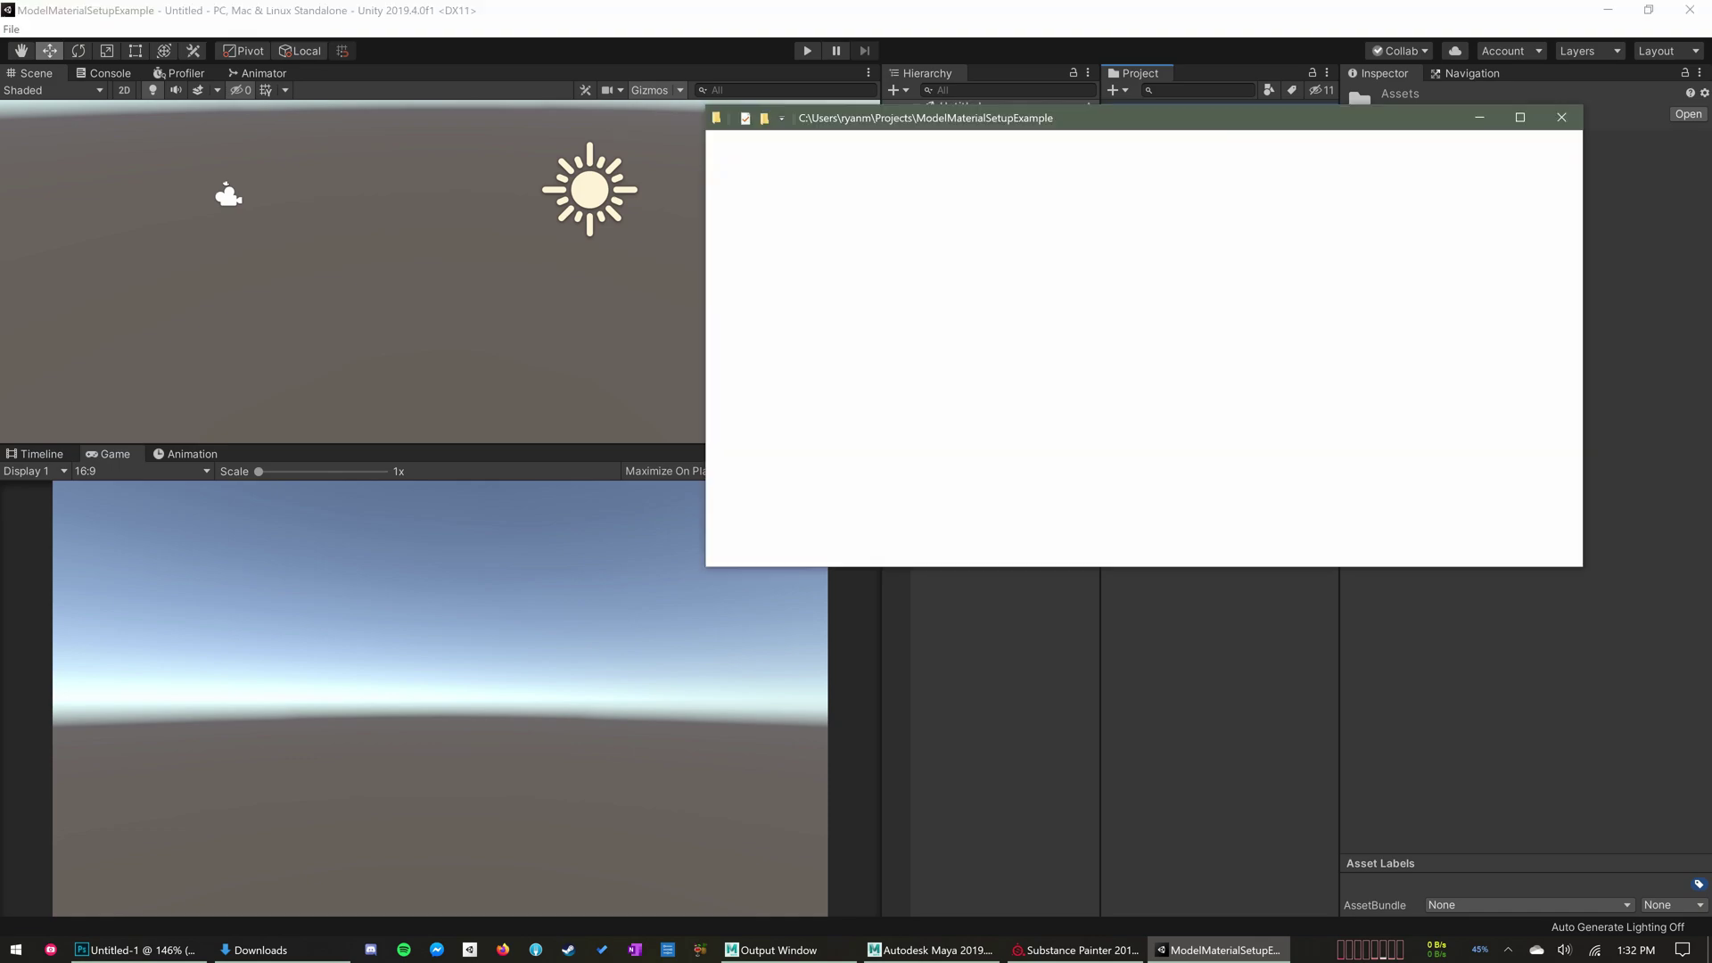
pyautogui.press('Return')
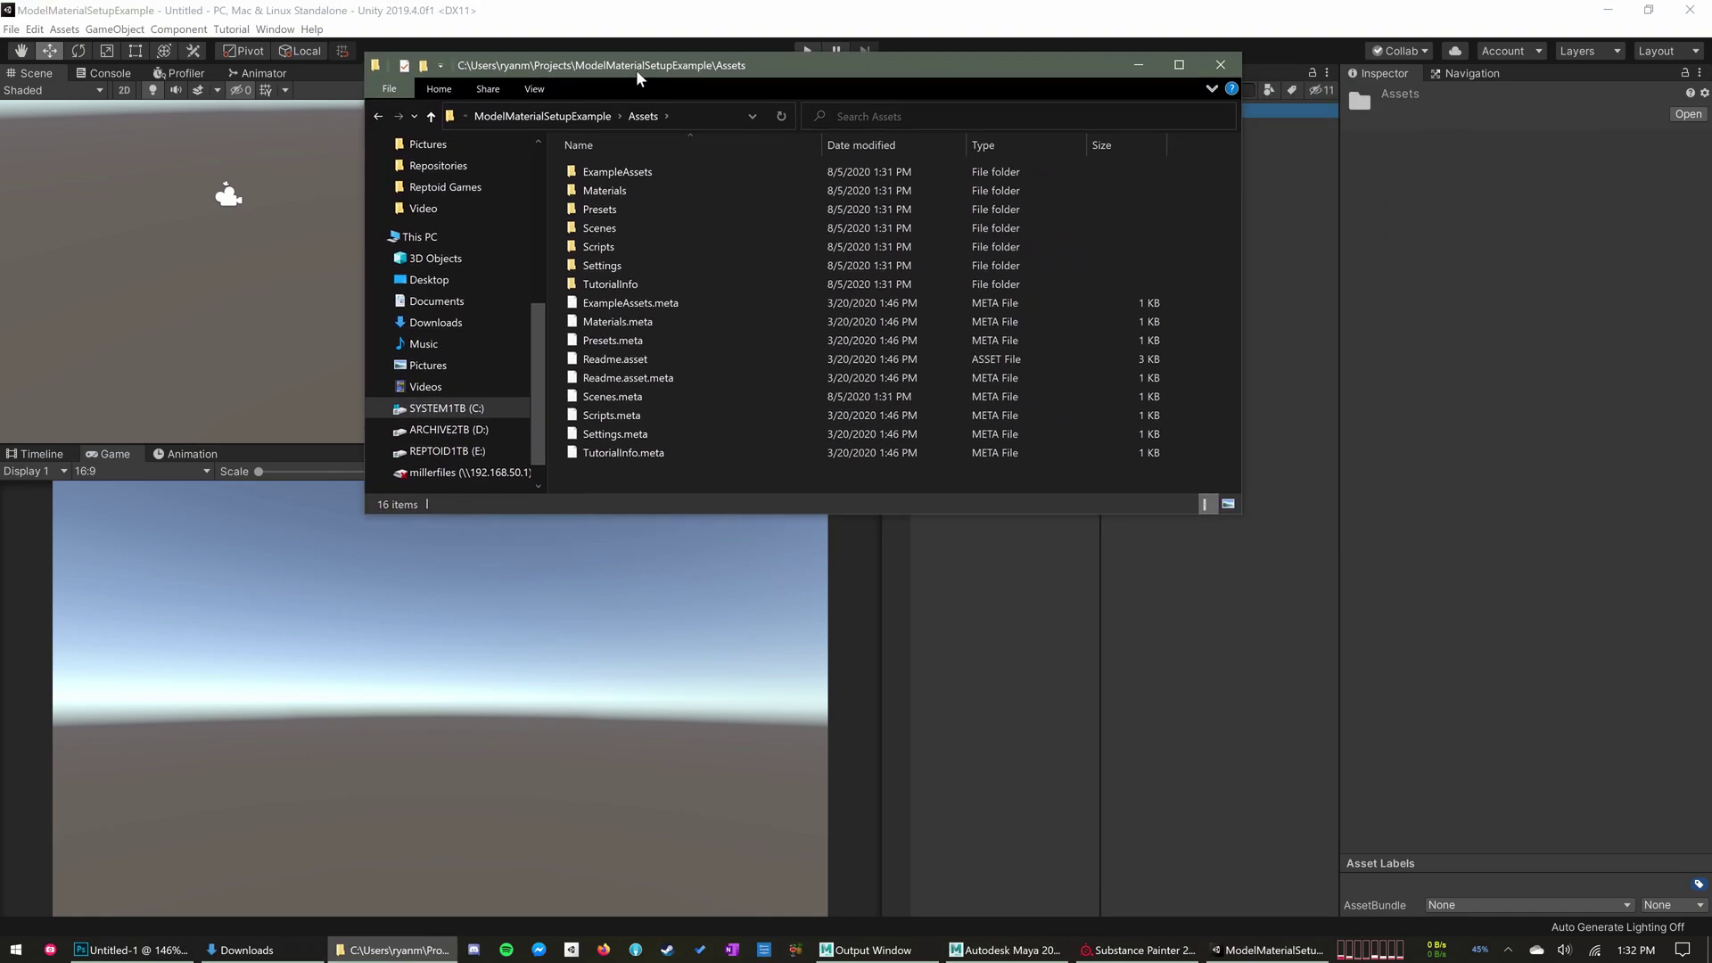
pyautogui.moveTo(637, 71); pyautogui.dragTo(621, 68)
pyautogui.moveTo(1226, 511); pyautogui.dragTo(738, 649)
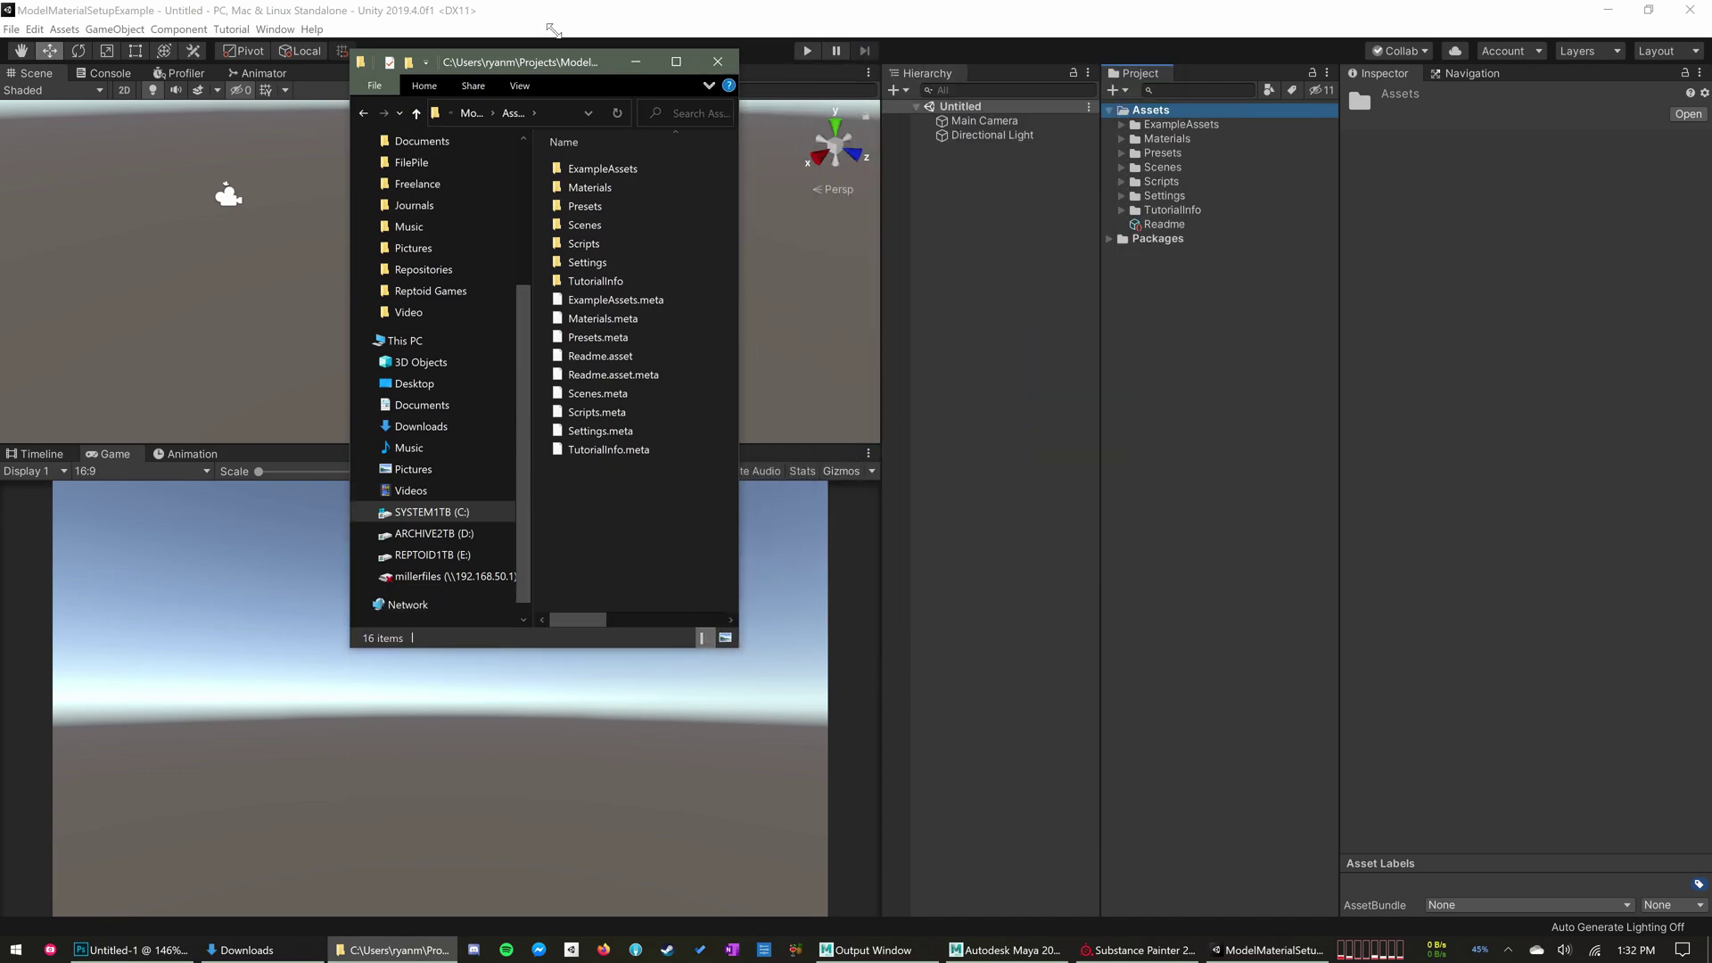
pyautogui.moveTo(520, 69); pyautogui.dragTo(881, 33)
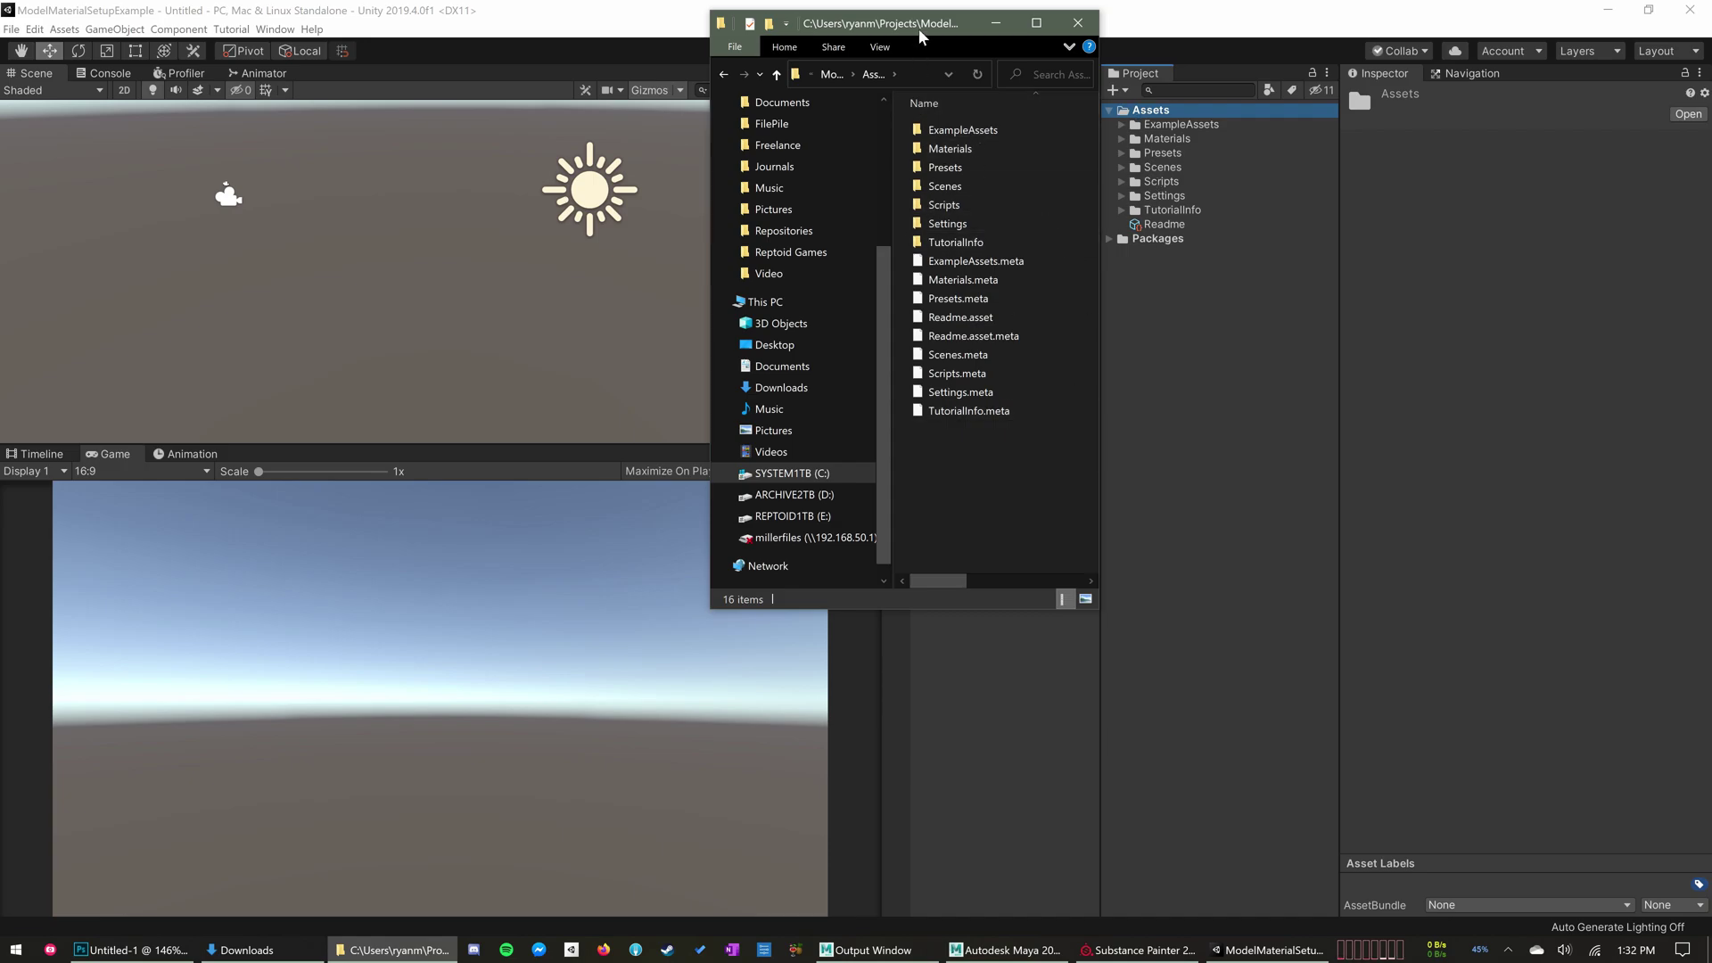
pyautogui.moveTo(918, 25); pyautogui.dragTo(881, 103)
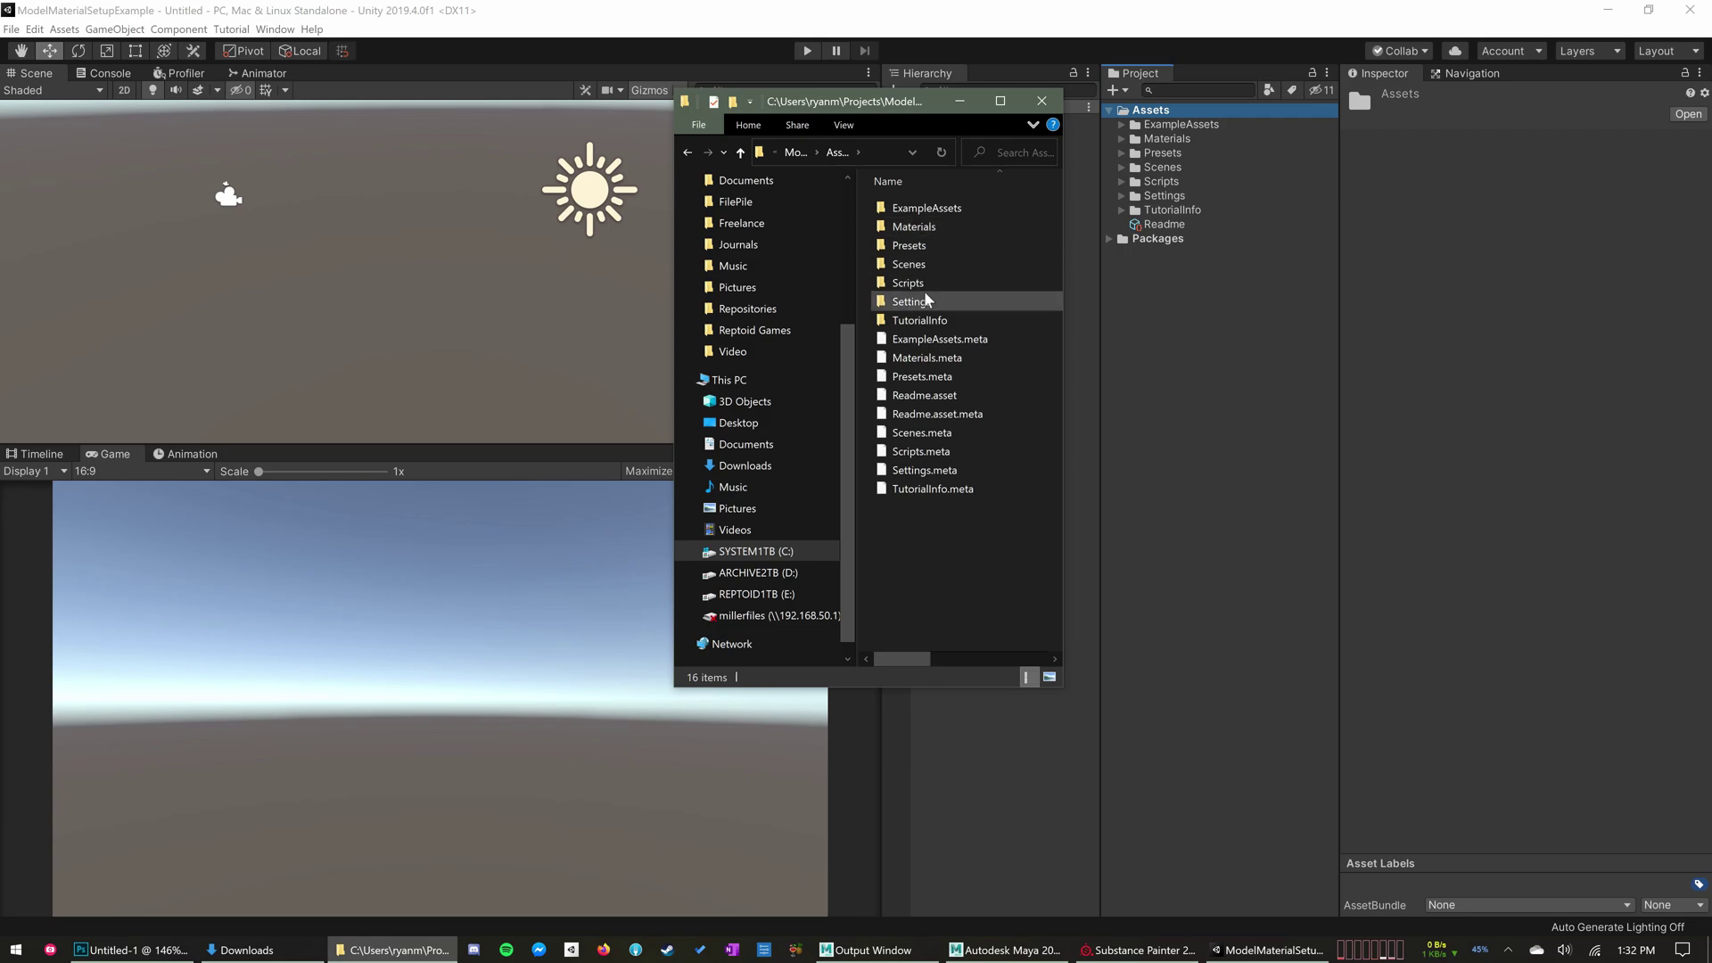
# Create a folder named VideoDemo inside the Assets folder
pyautogui.rightClick(930, 553)
pyautogui.moveTo(1017, 860)
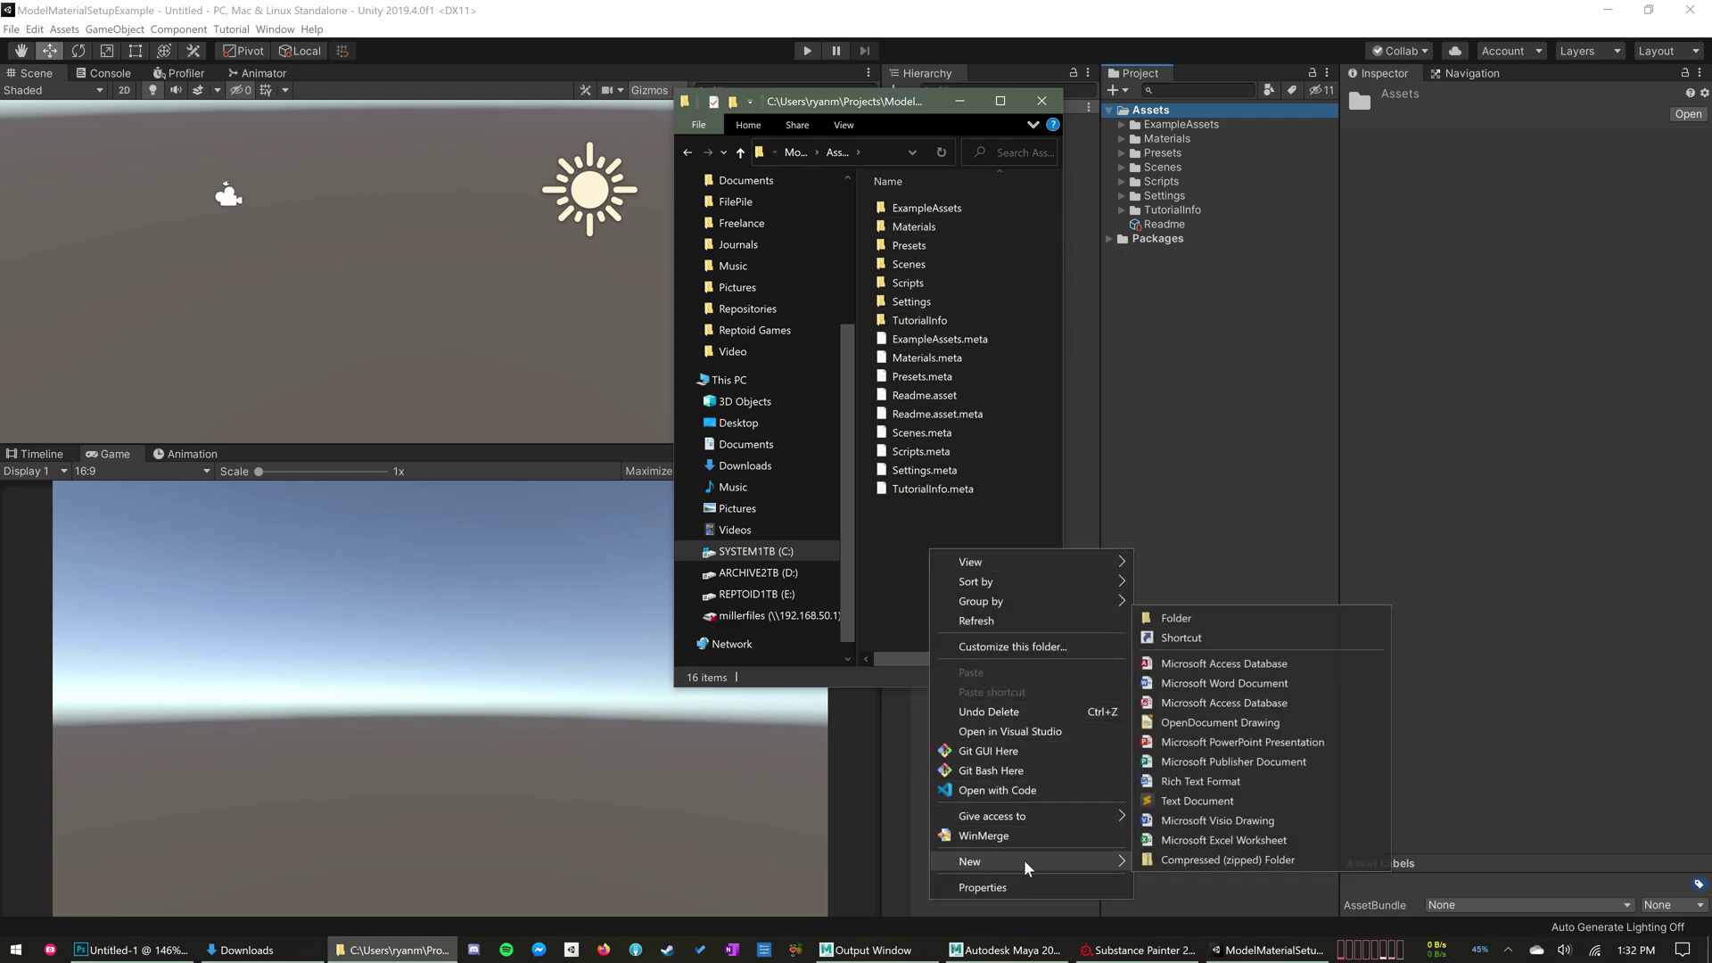
pyautogui.click(1162, 615)
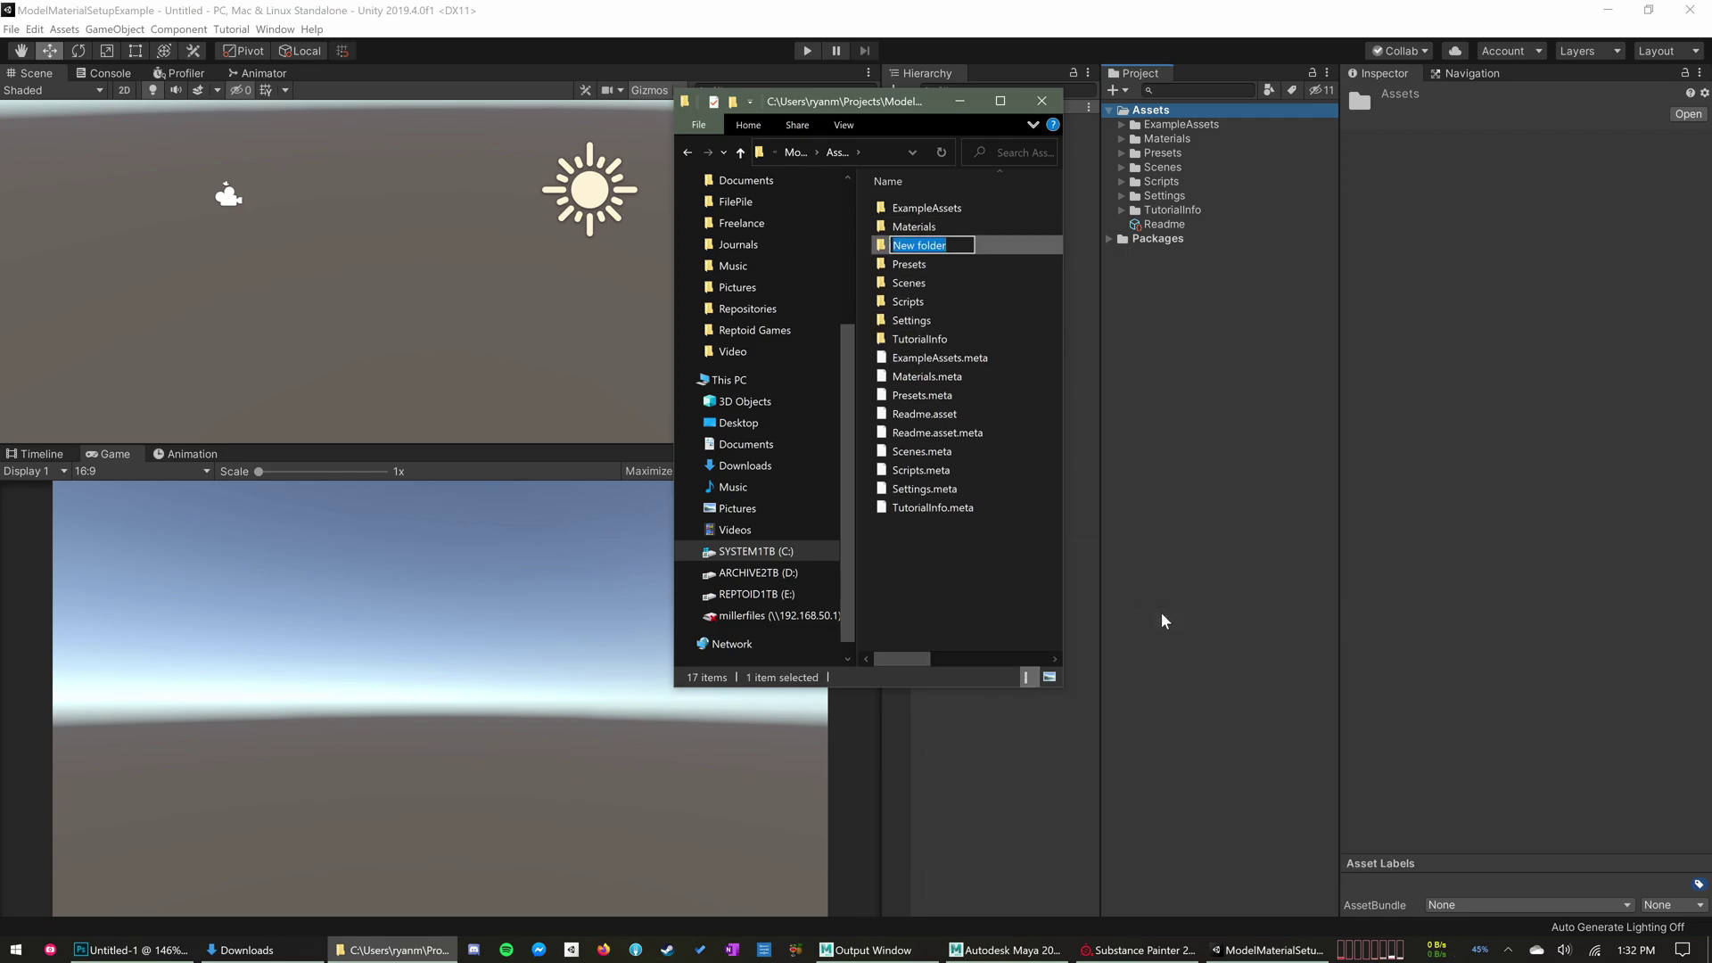
pyautogui.write('VideoDemo')
pyautogui.press('Return')
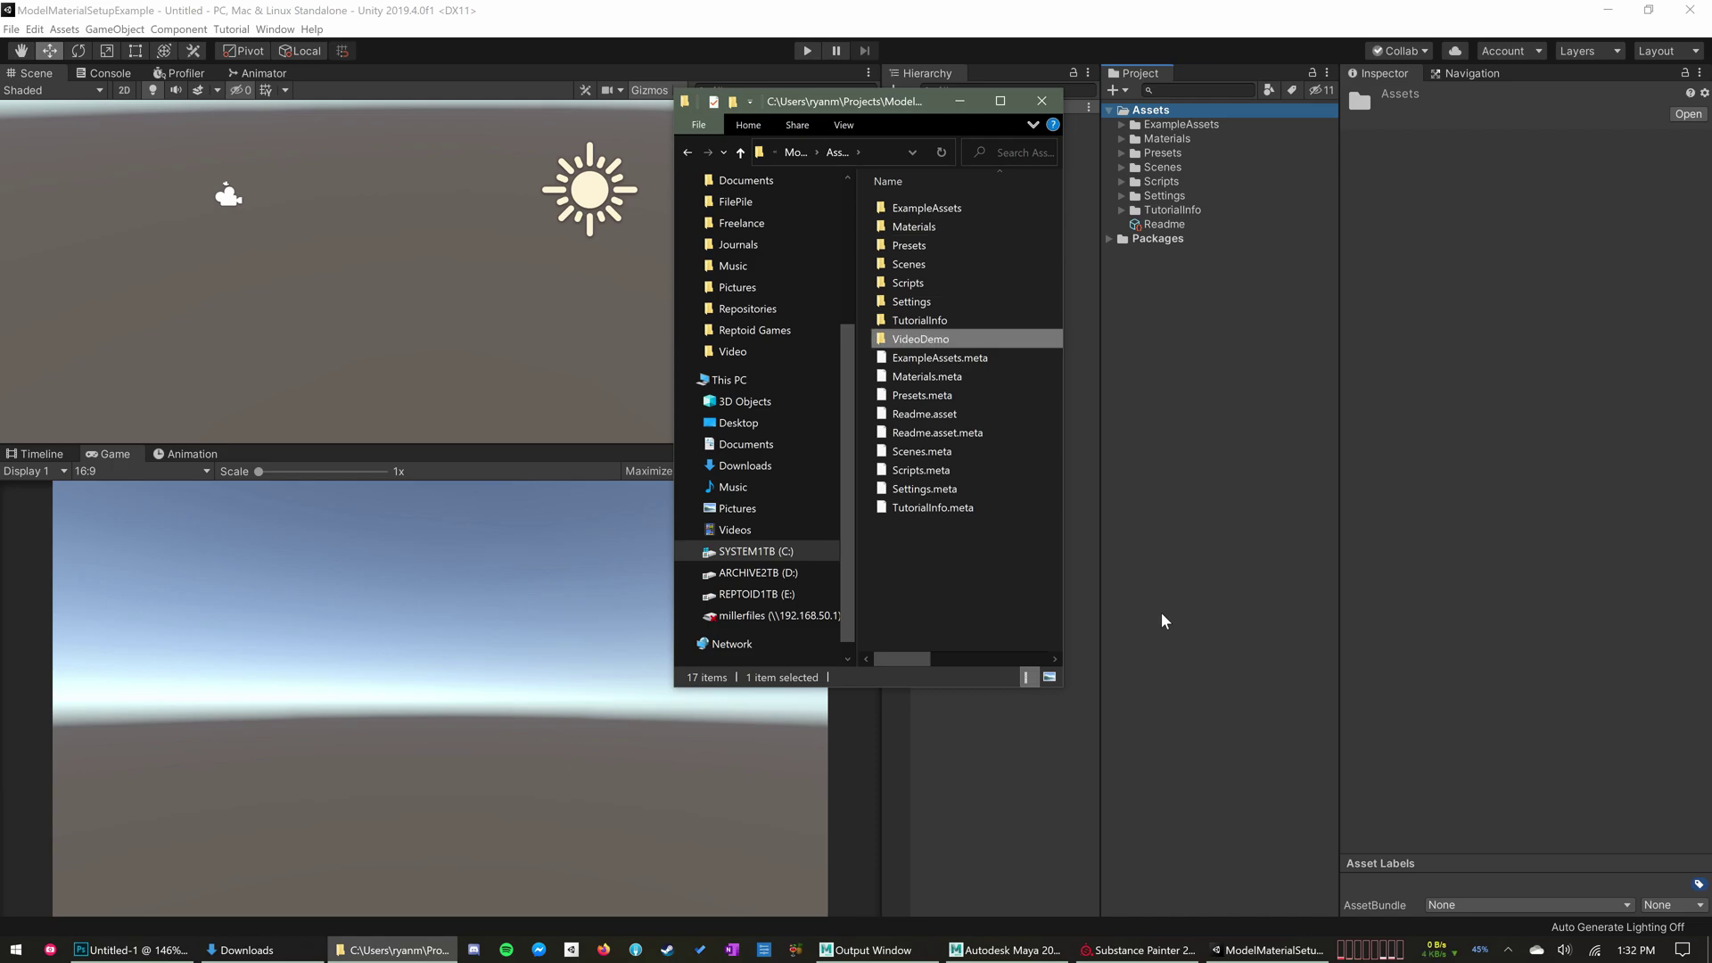
# Open the VideoDemo folder and widen its File Explorer window
pyautogui.press('Return')
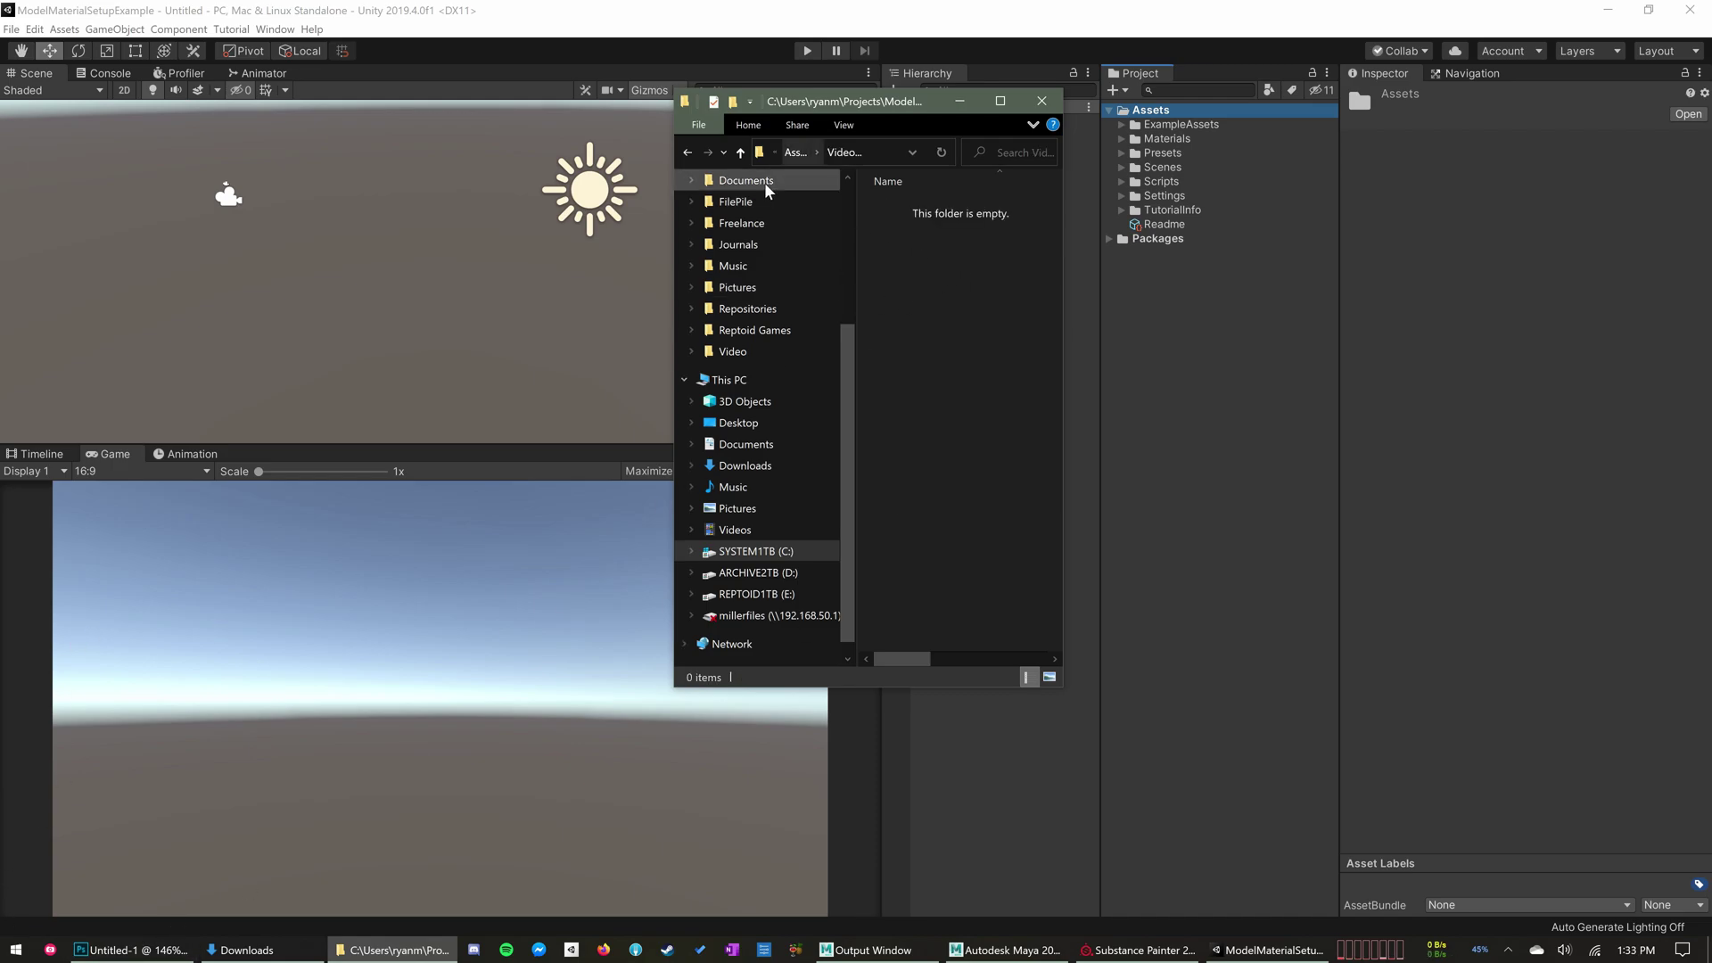
pyautogui.moveTo(675, 295); pyautogui.dragTo(292, 308)
pyautogui.click(436, 151)
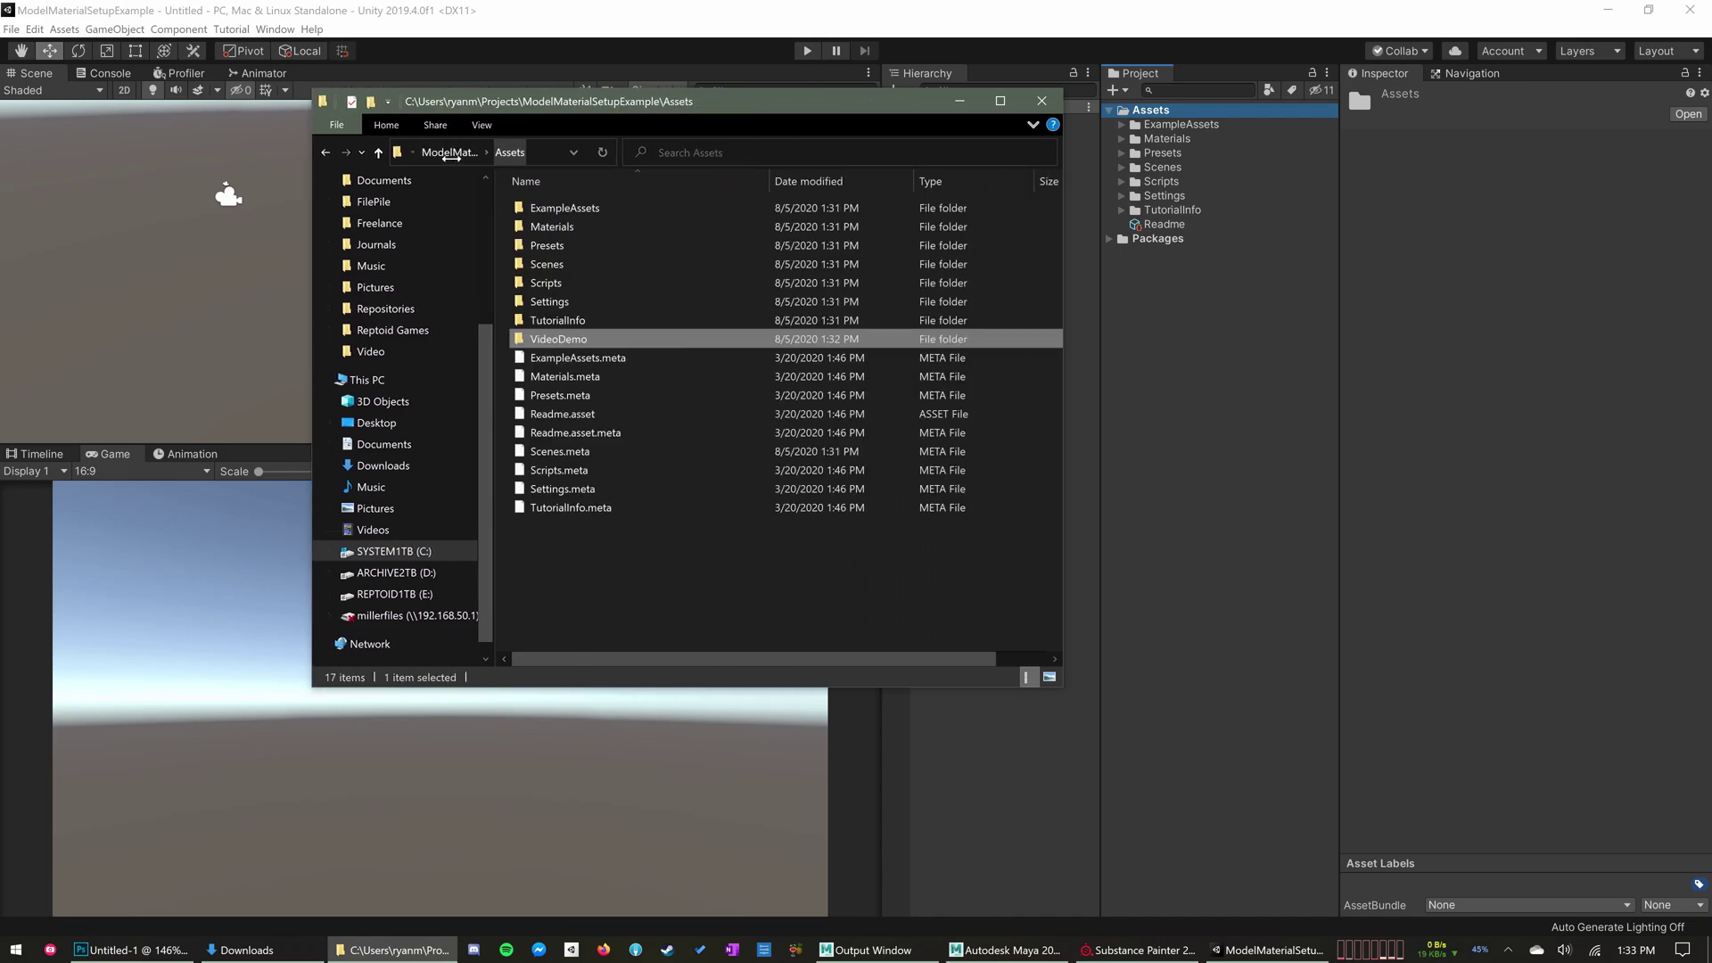
pyautogui.doubleClick(584, 346)
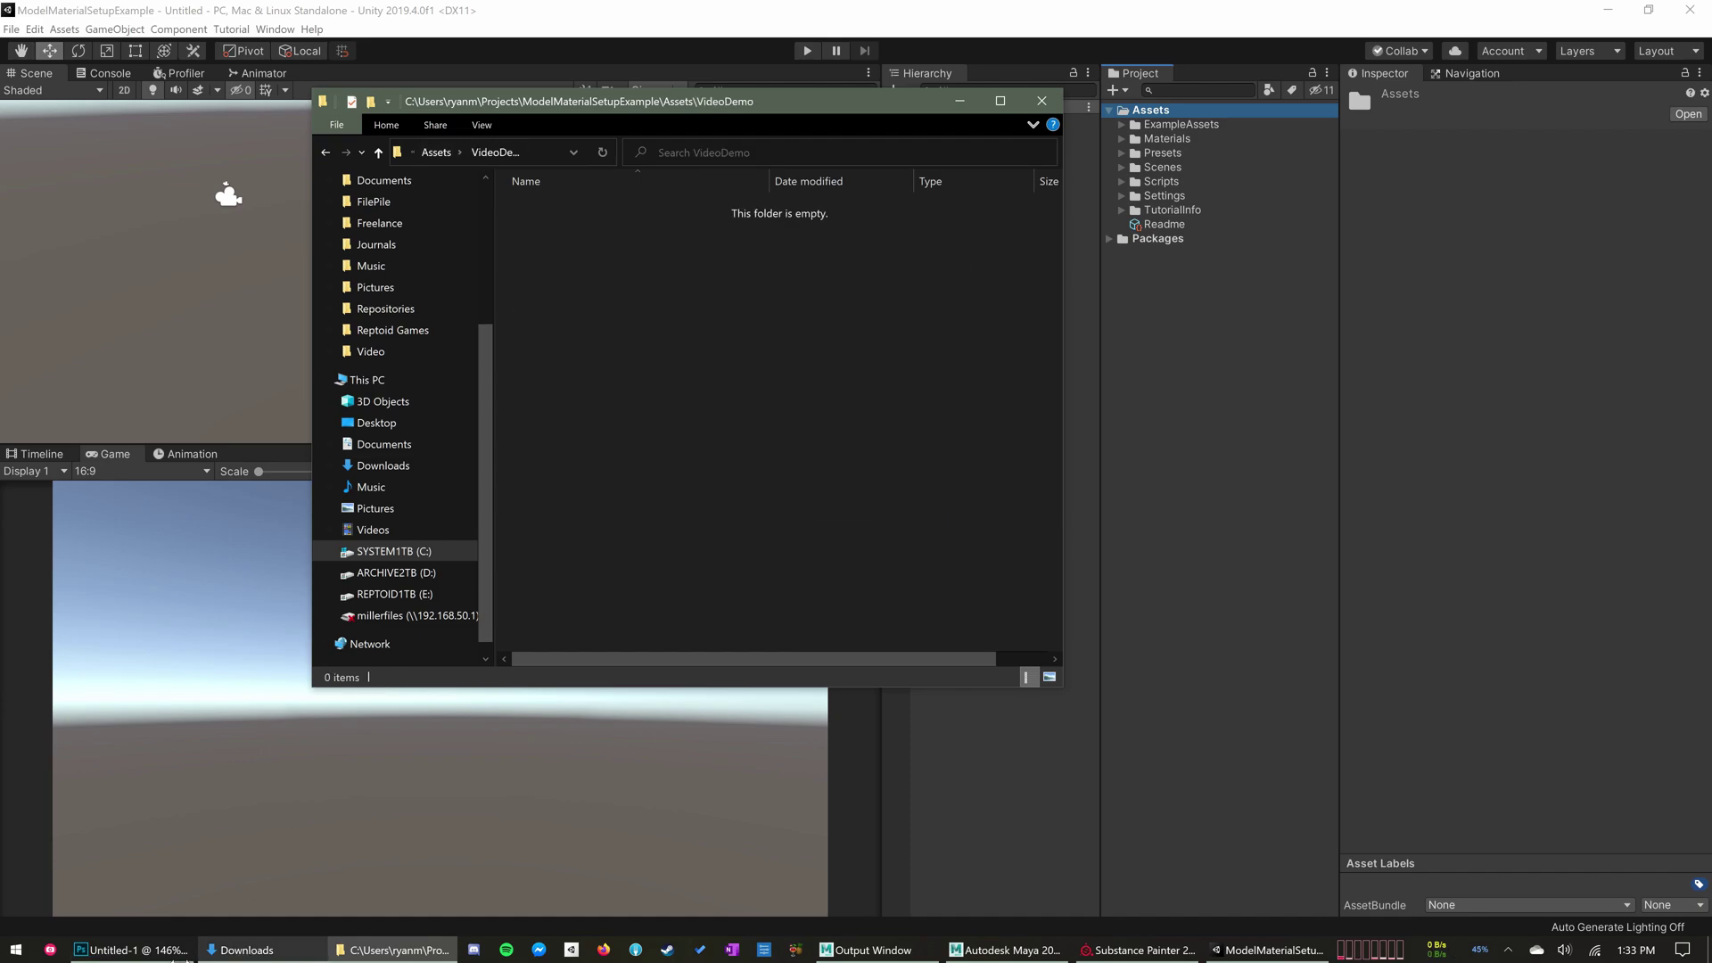
# Bring the OddShape_lambert1 MetallicSmoothness, AlbedoTransparency and Normal PNG textures from Downloads into the VideoDemo folder
pyautogui.click(239, 951)
pyautogui.moveTo(824, 190); pyautogui.dragTo(1415, 435)
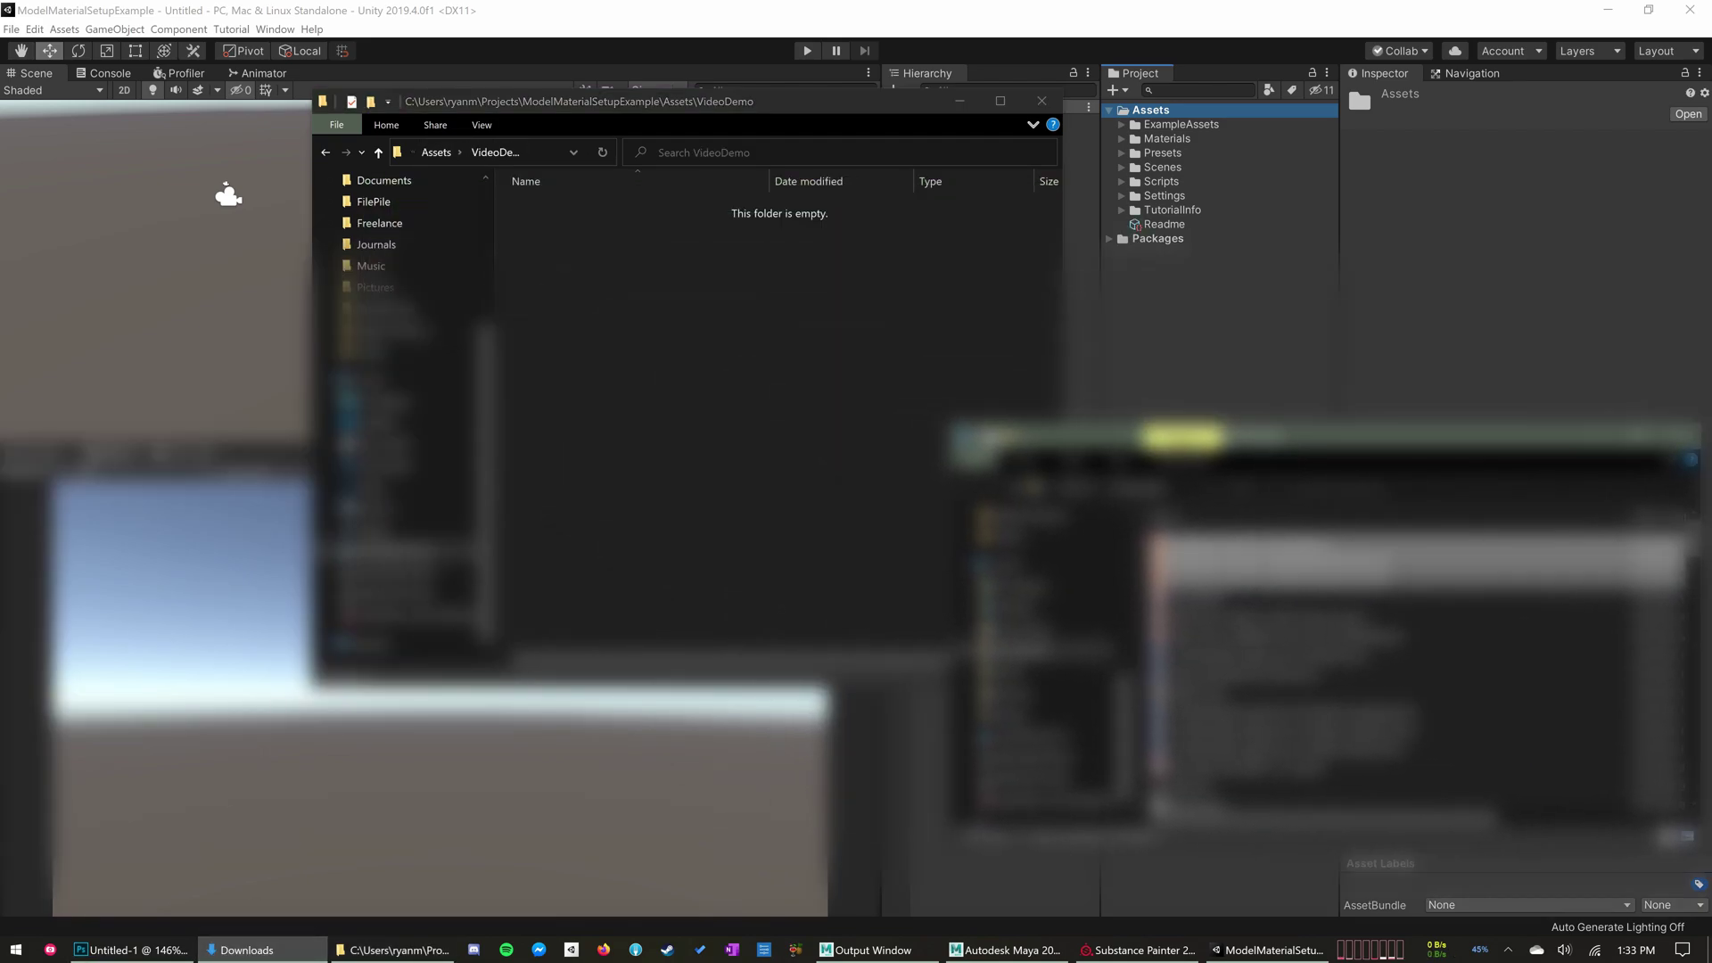
pyautogui.moveTo(1249, 546); pyautogui.dragTo(713, 365)
# Locate OddShape.fbx in its source folder, bring it into VideoDemo and close the source window
pyautogui.click(1124, 437)
pyautogui.scroll(1, 1032, 600)
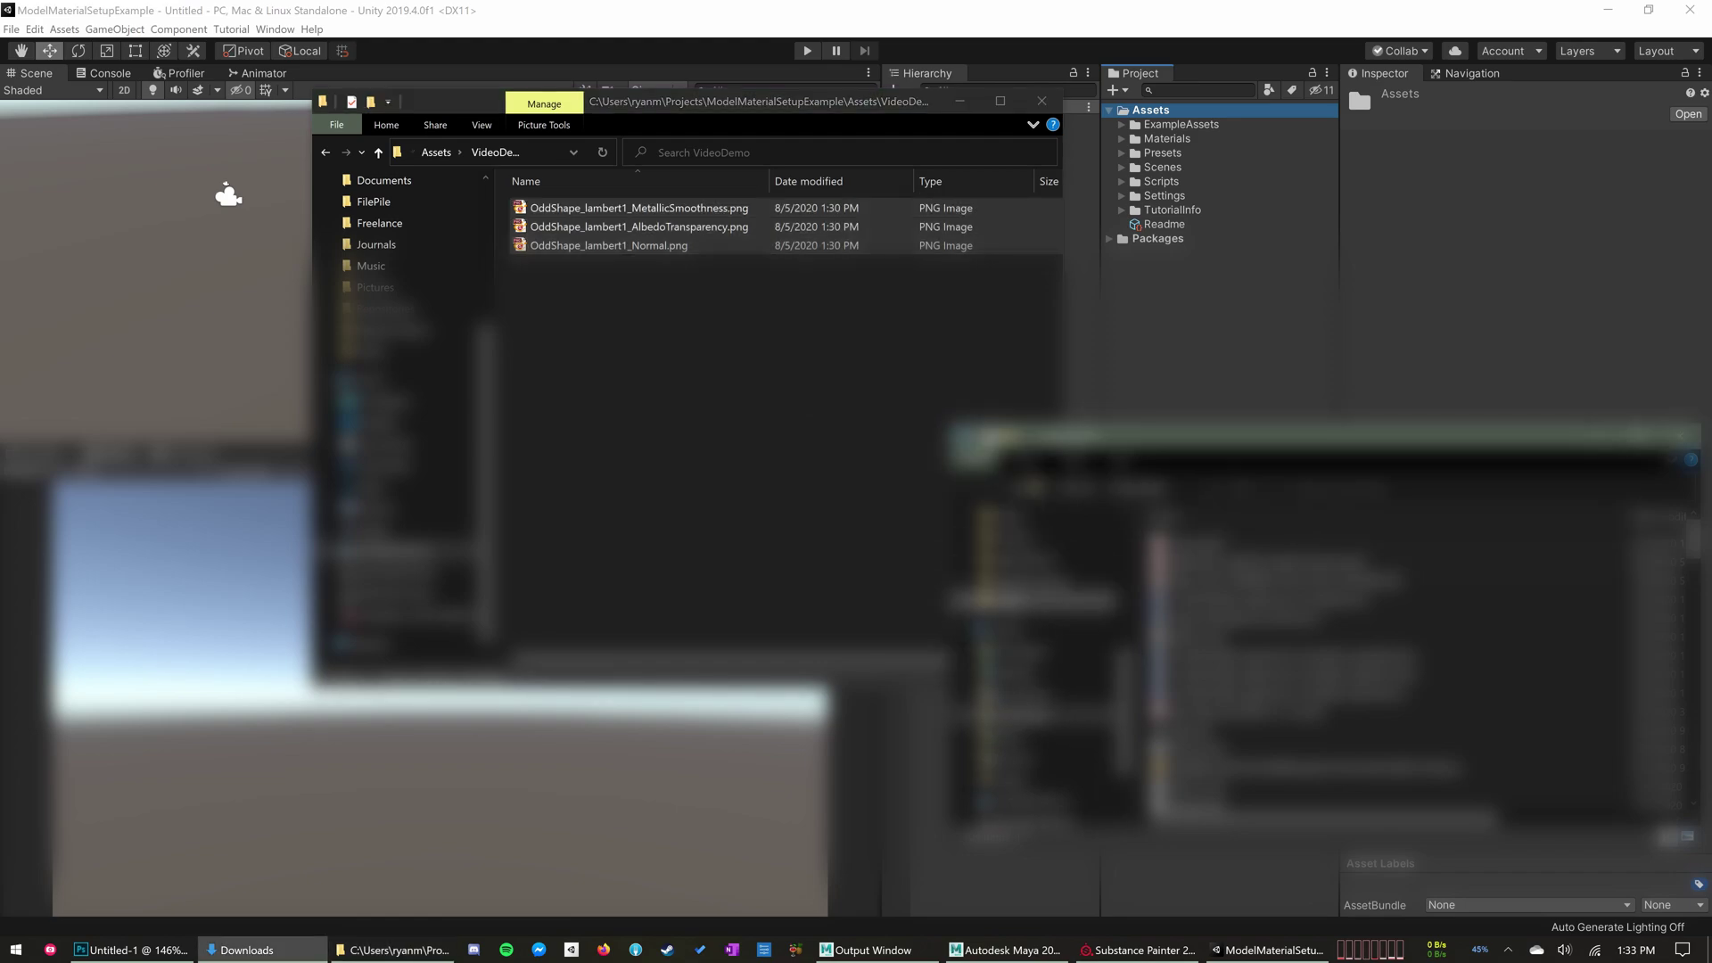
pyautogui.scroll(5, 1032, 600)
pyautogui.click(1026, 550)
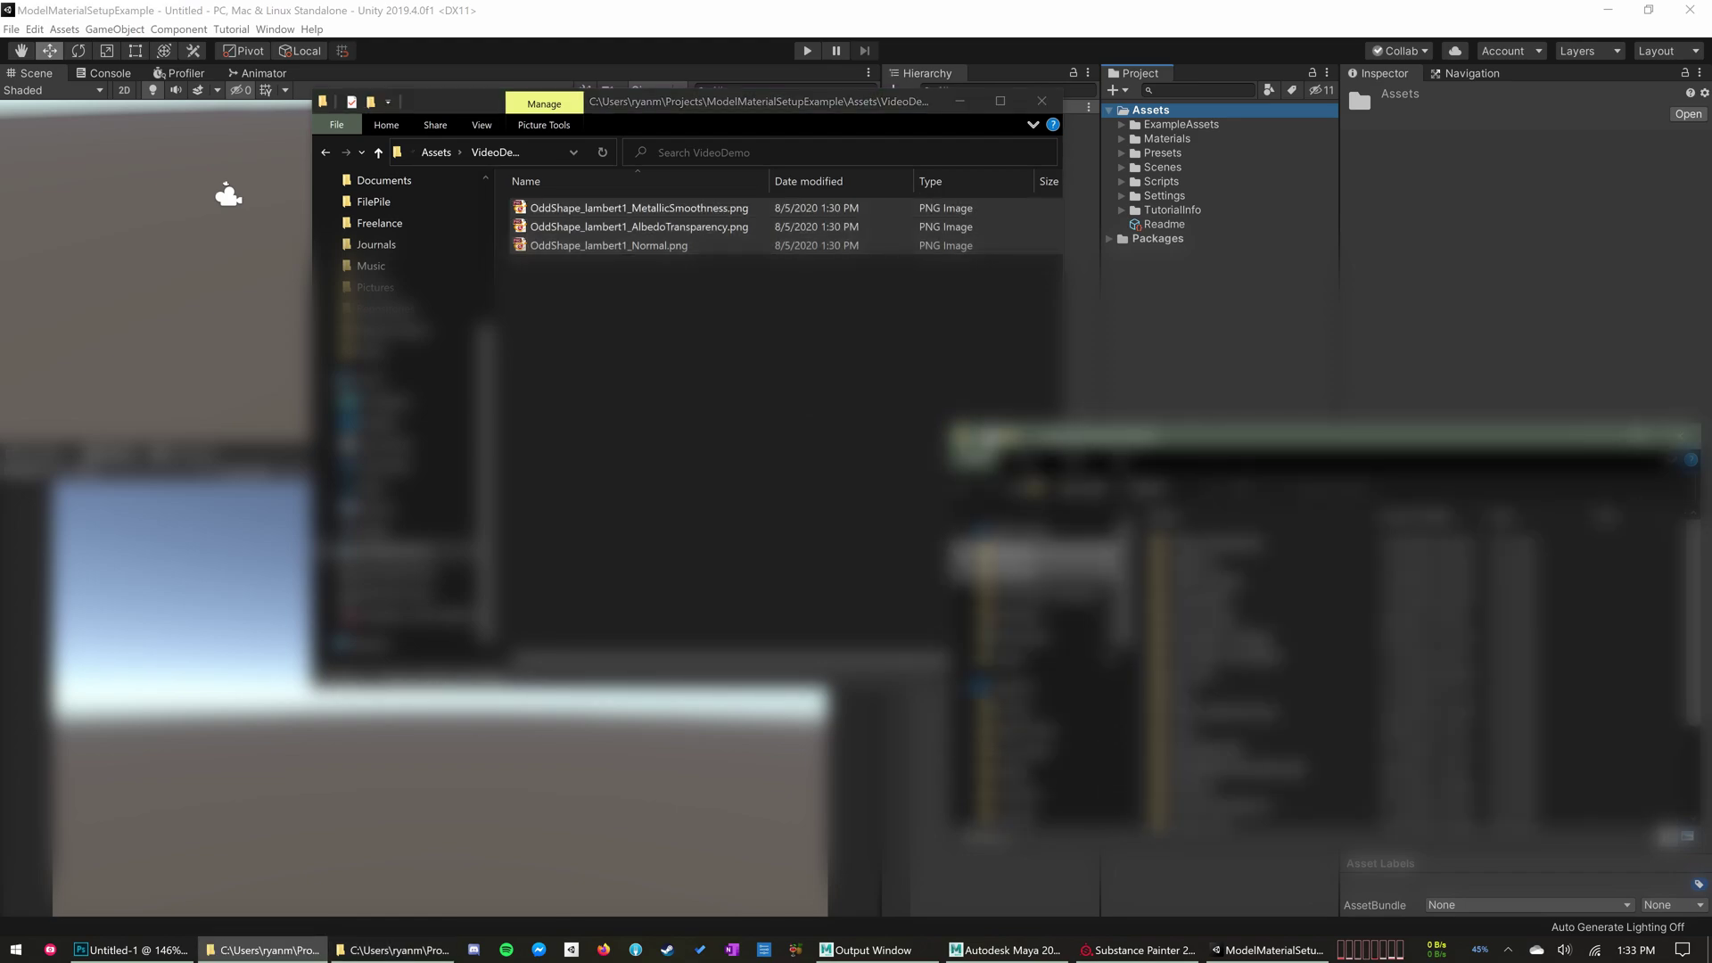
pyautogui.scroll(-2, 1204, 615)
pyautogui.moveTo(1200, 816); pyautogui.dragTo(713, 374)
pyautogui.click(1680, 437)
pyautogui.click(714, 357)
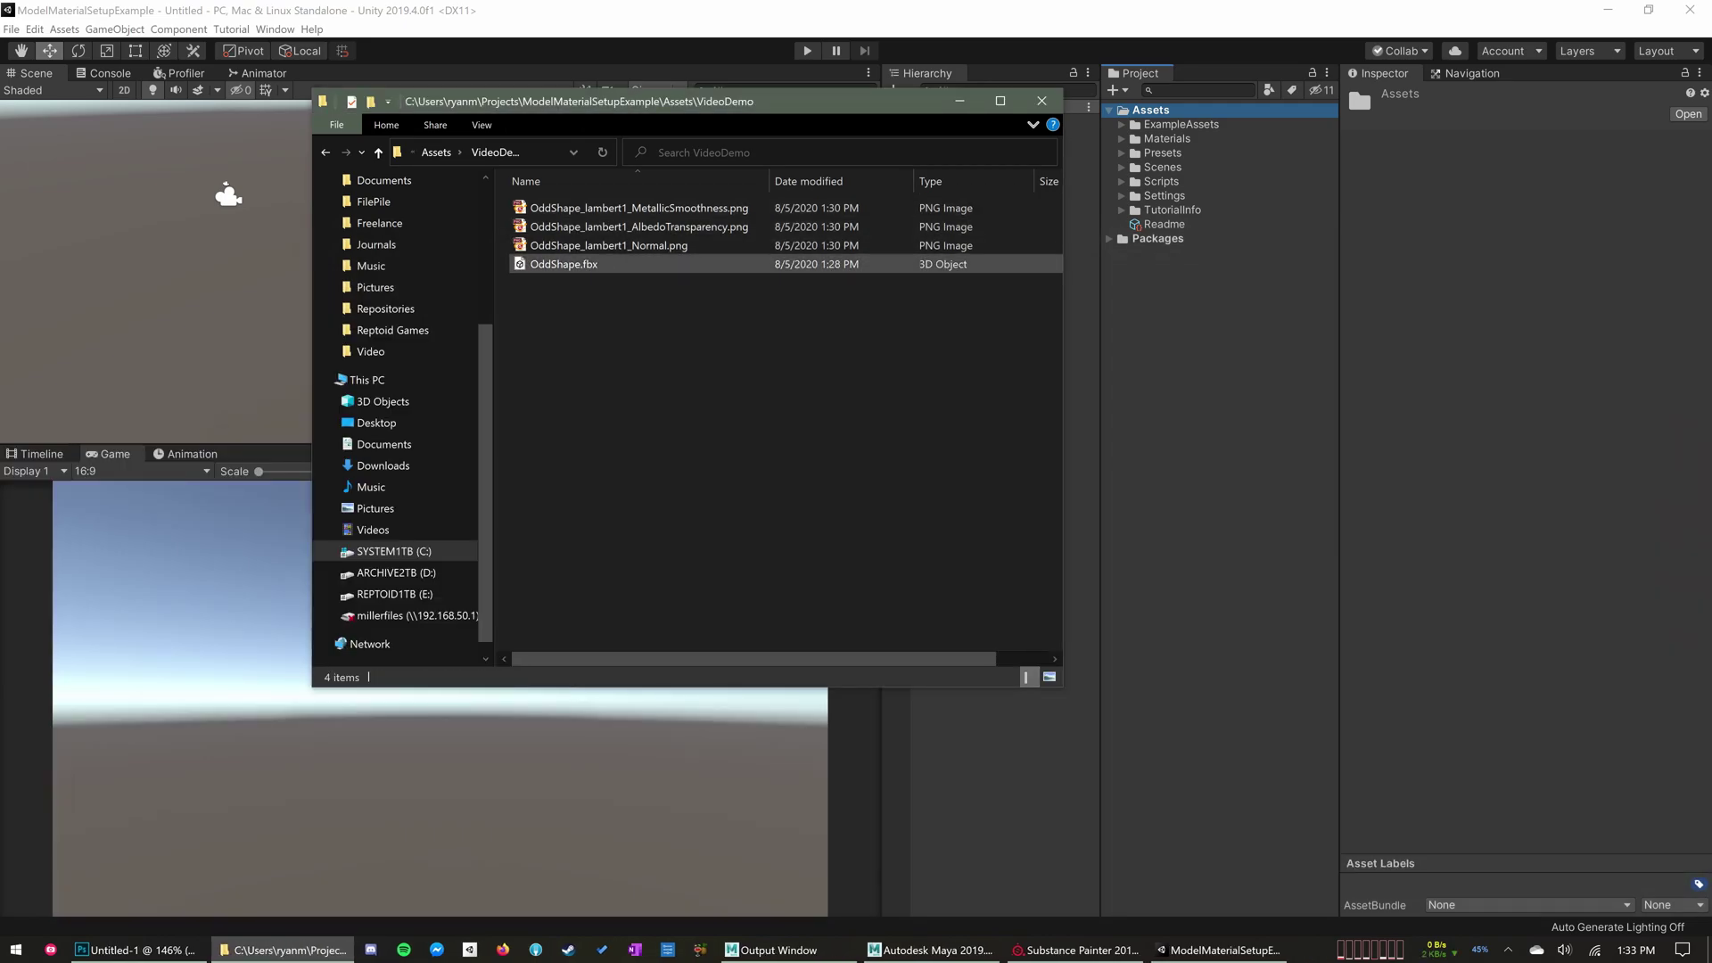
# Check the OddShape.fbx model and the three texture files in the VideoDemo folder
pyautogui.click(624, 265)
pyautogui.click(624, 246)
pyautogui.click(624, 228)
pyautogui.click(625, 209)
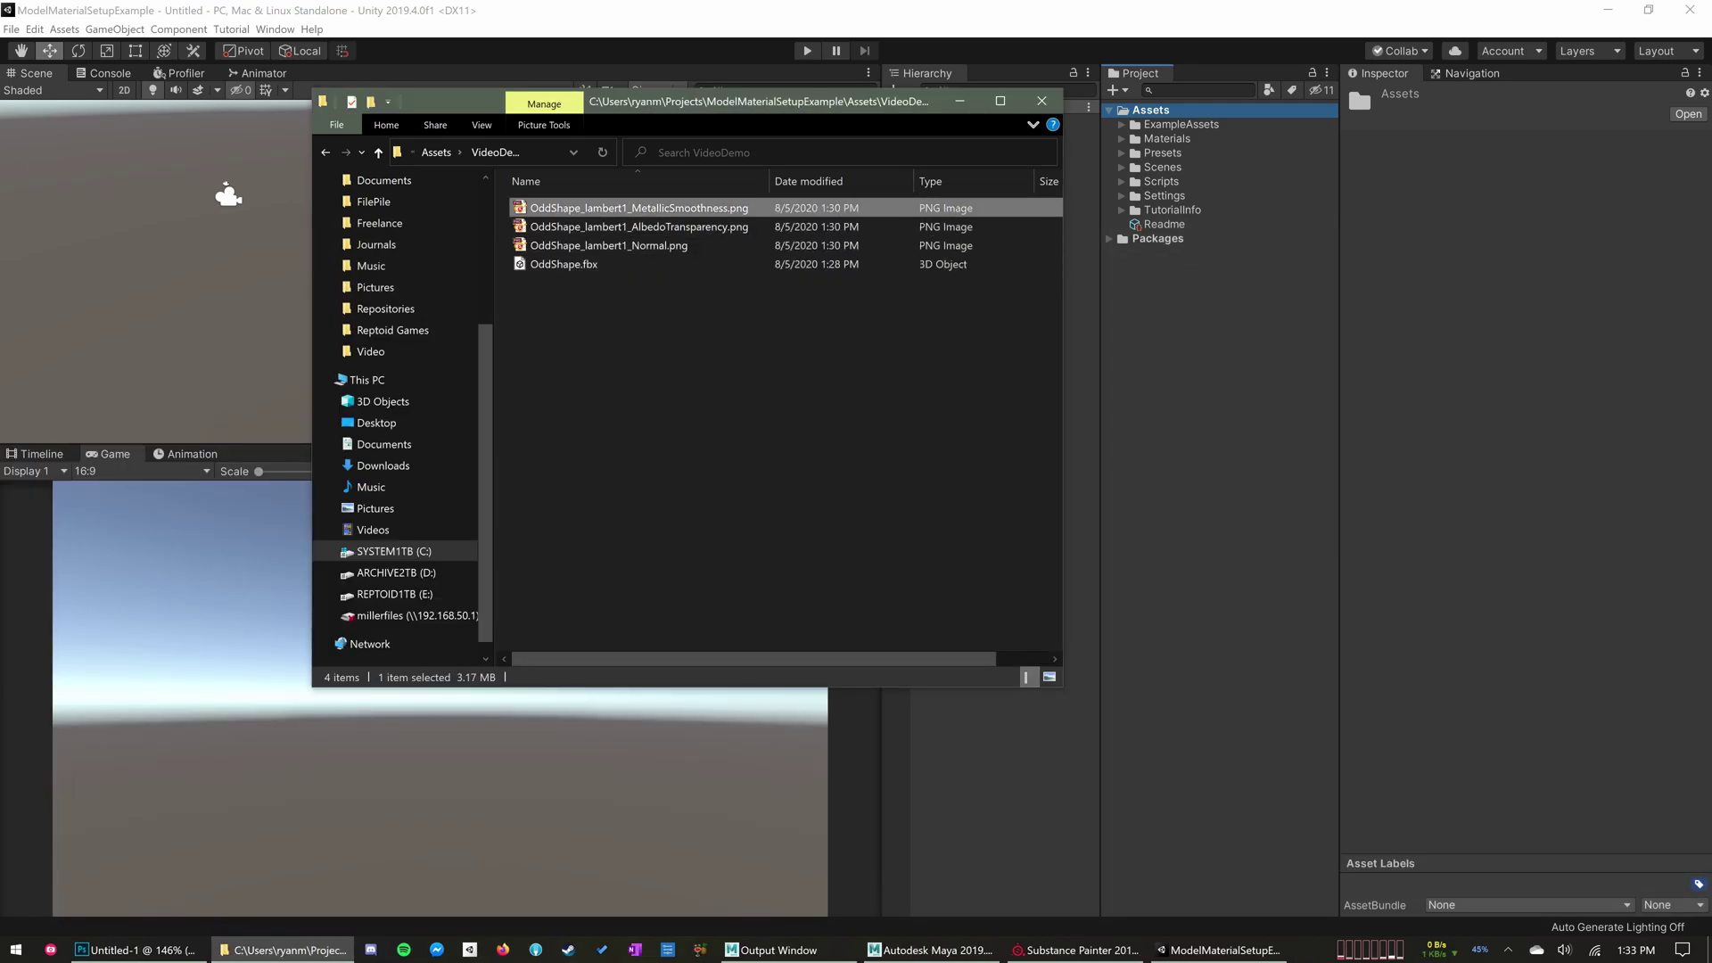
pyautogui.click(714, 375)
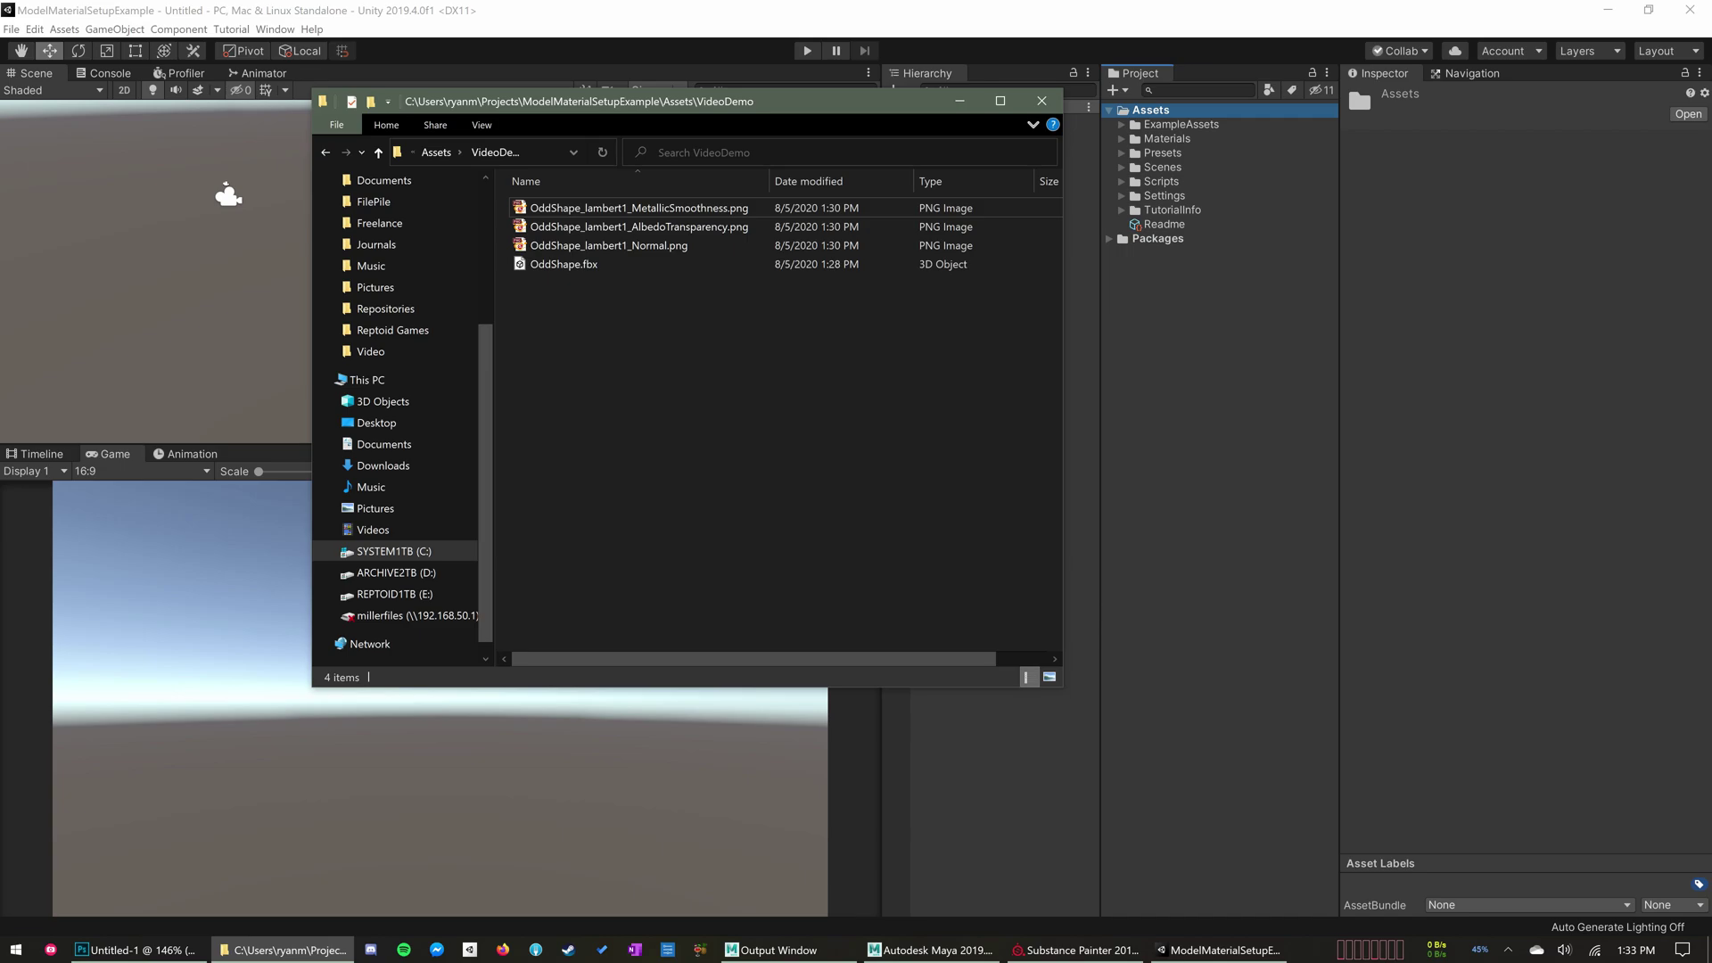
# Switch to Unity, expand VideoDemo and inspect the import settings and previews of the OddShape model and its textures
pyautogui.hotkey('alt', 'Tab')
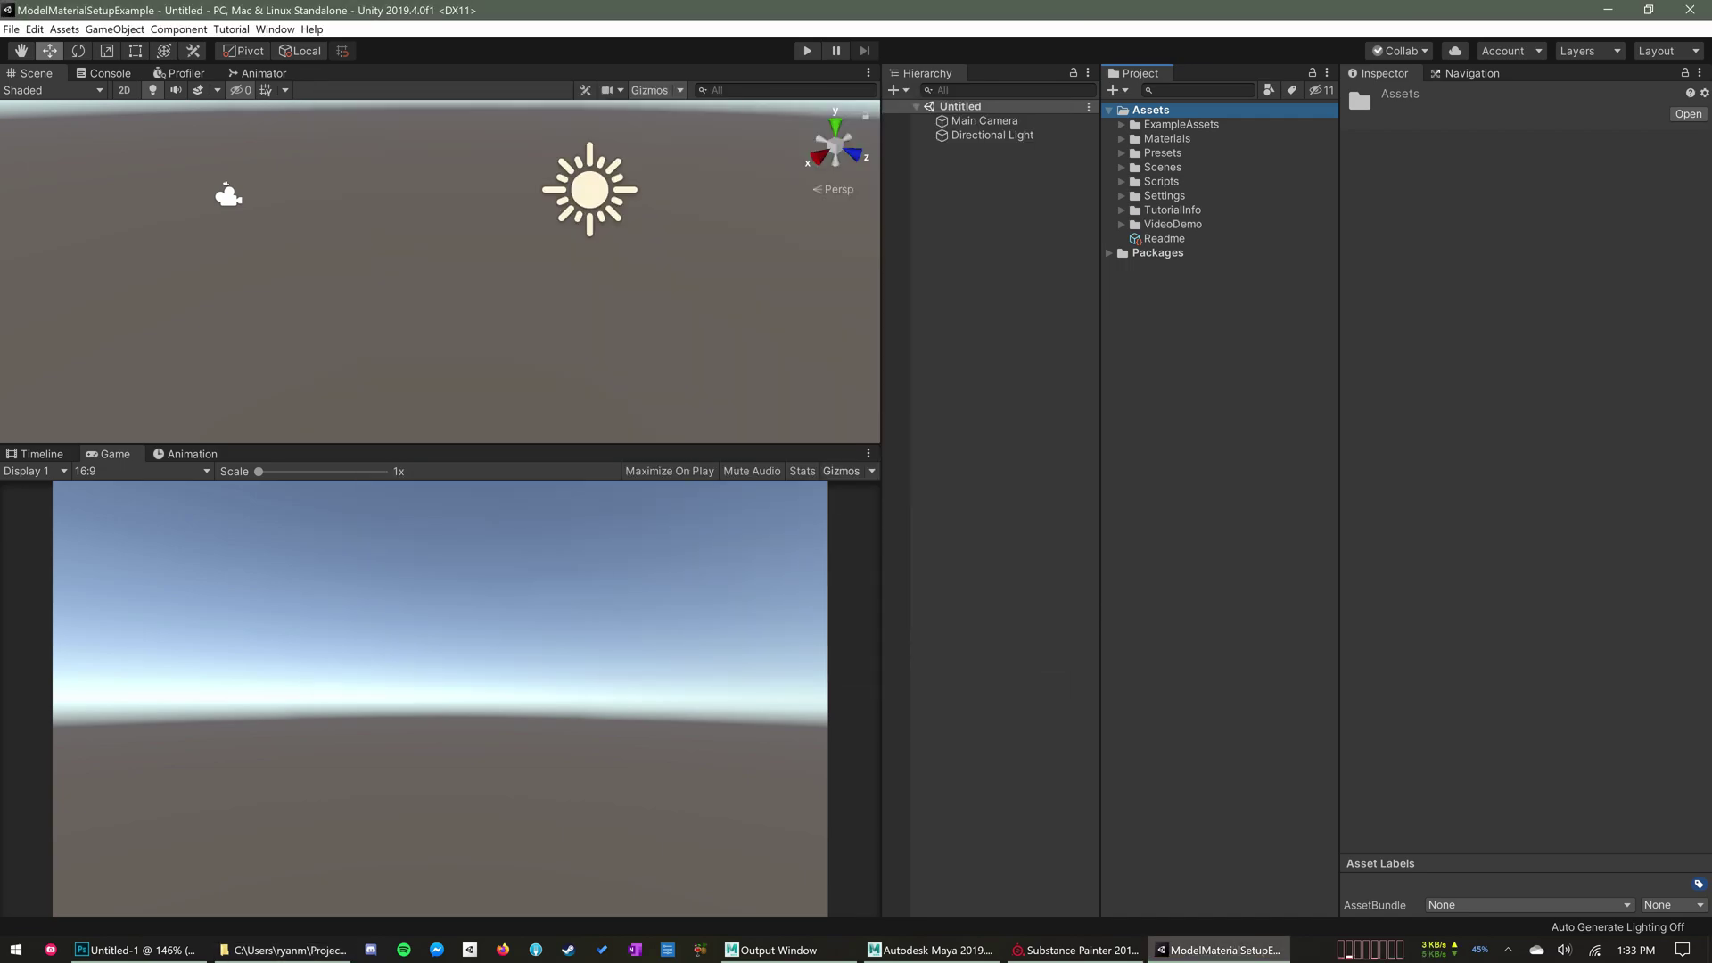
pyautogui.click(1122, 225)
pyautogui.click(1182, 239)
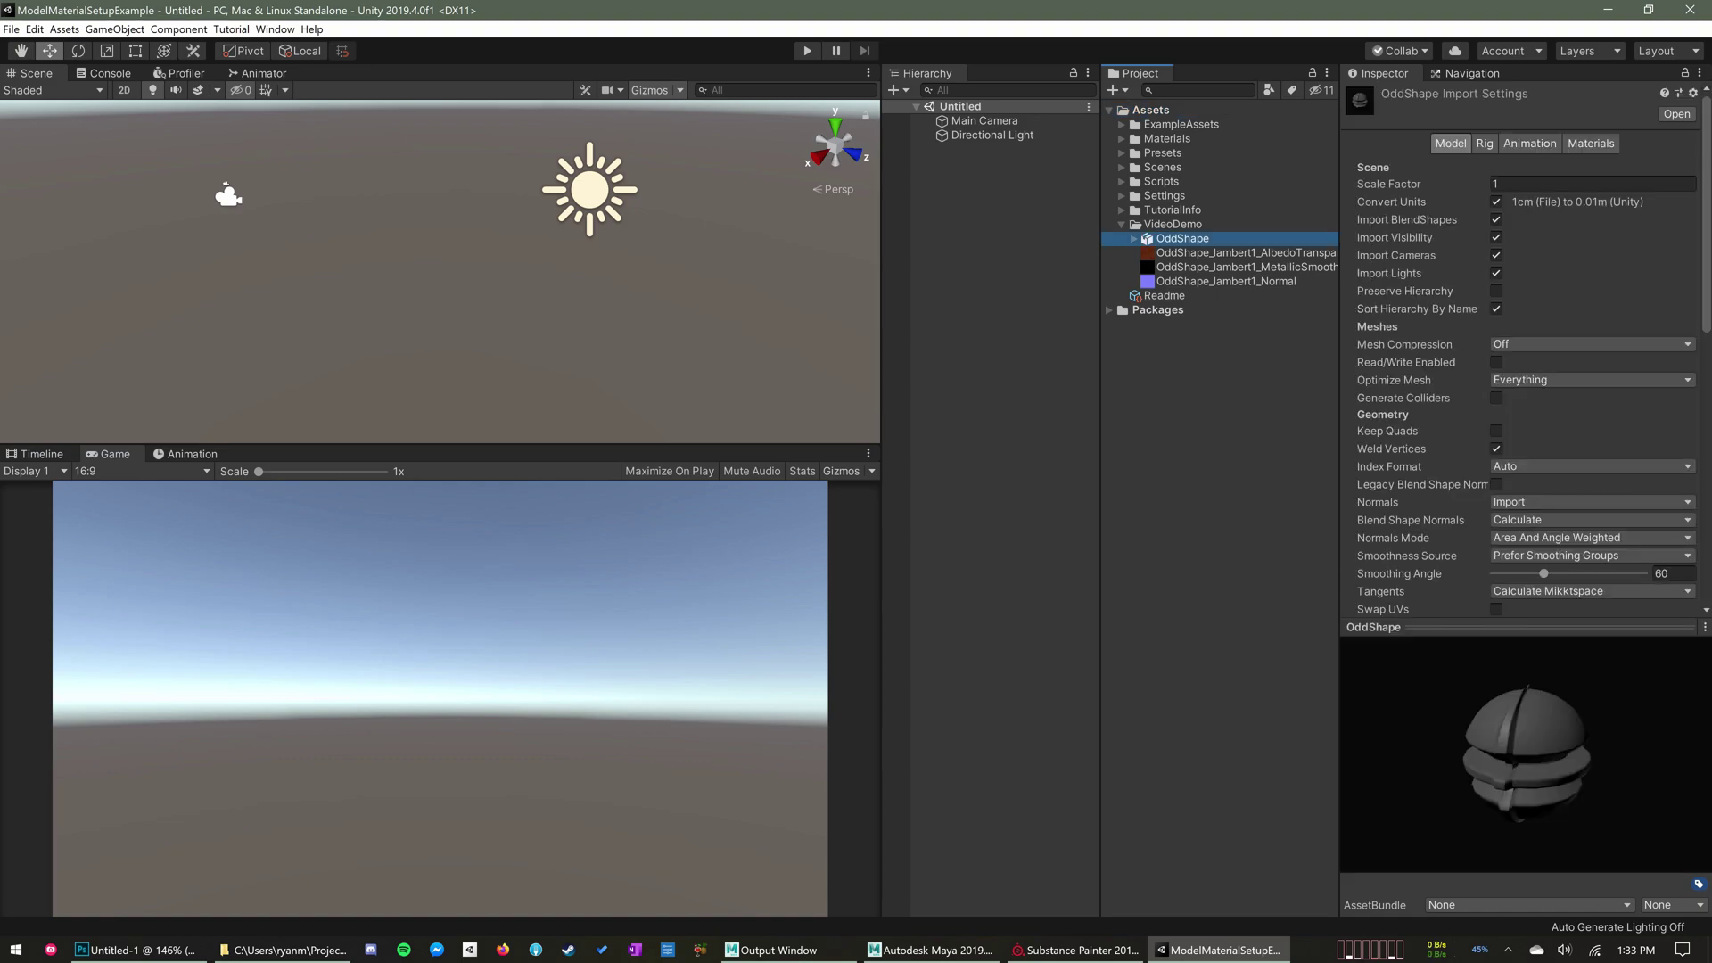
pyautogui.moveTo(1516, 768)
pyautogui.mouseDown()
pyautogui.moveTo(1373, 796)
pyautogui.moveTo(1578, 757)
pyautogui.moveTo(1489, 753)
pyautogui.moveTo(1512, 768)
pyautogui.mouseUp()
pyautogui.click(1211, 255)
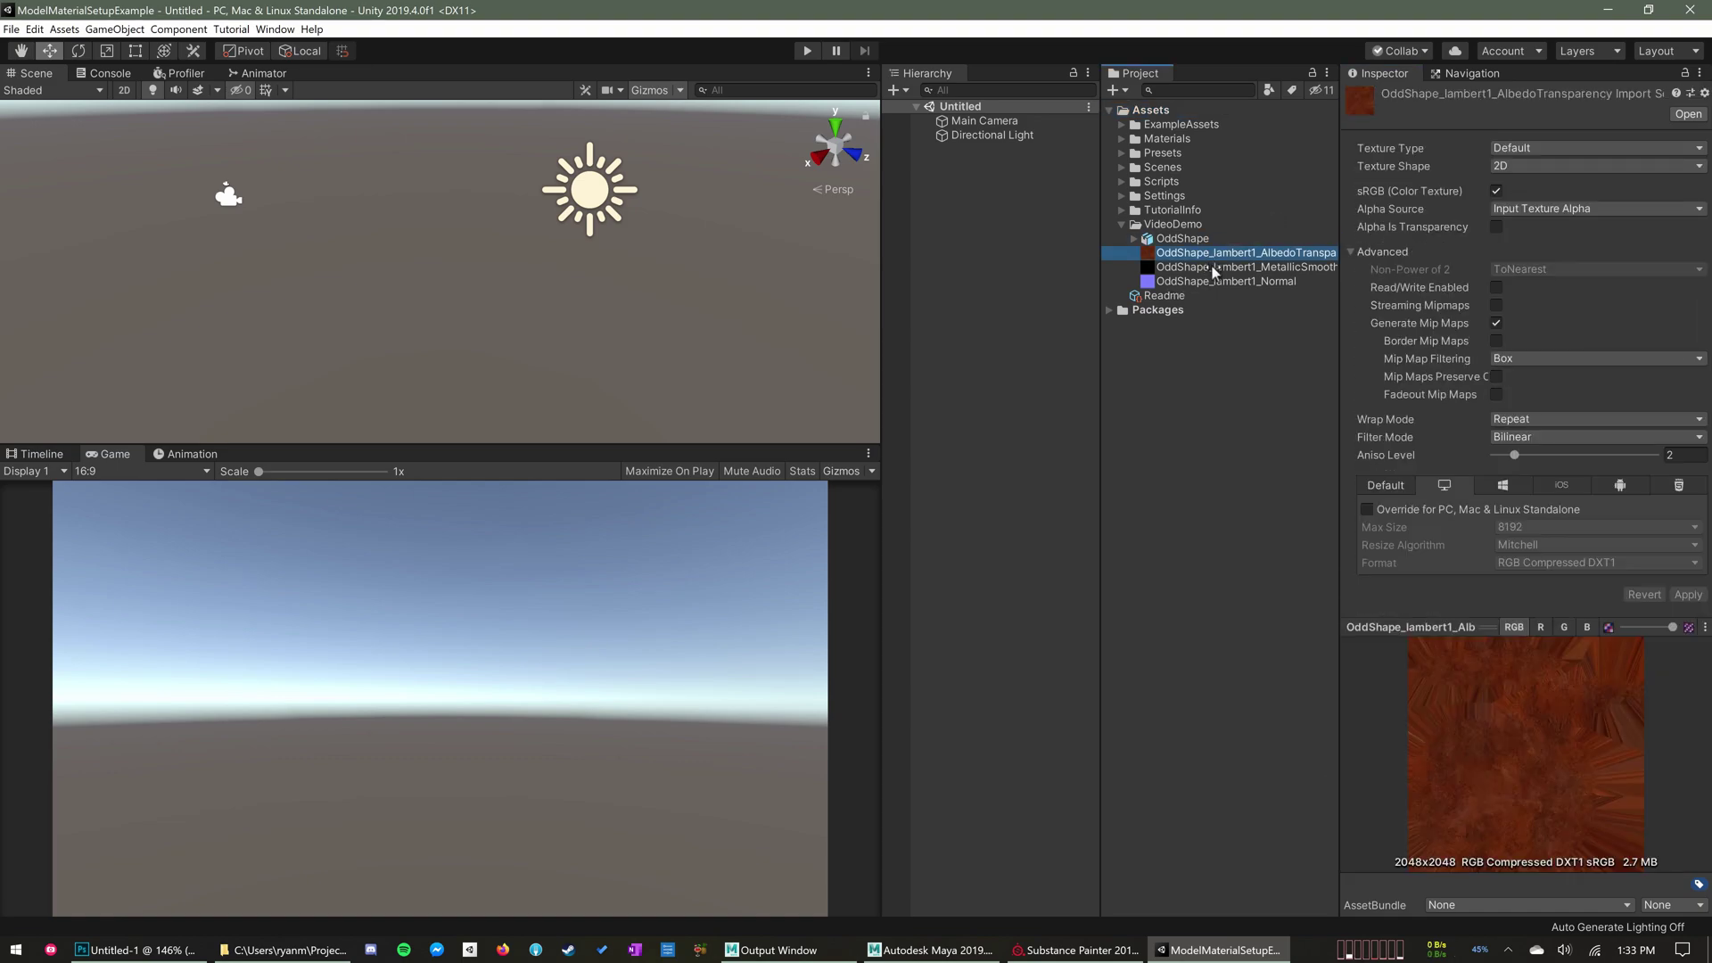
pyautogui.click(1214, 268)
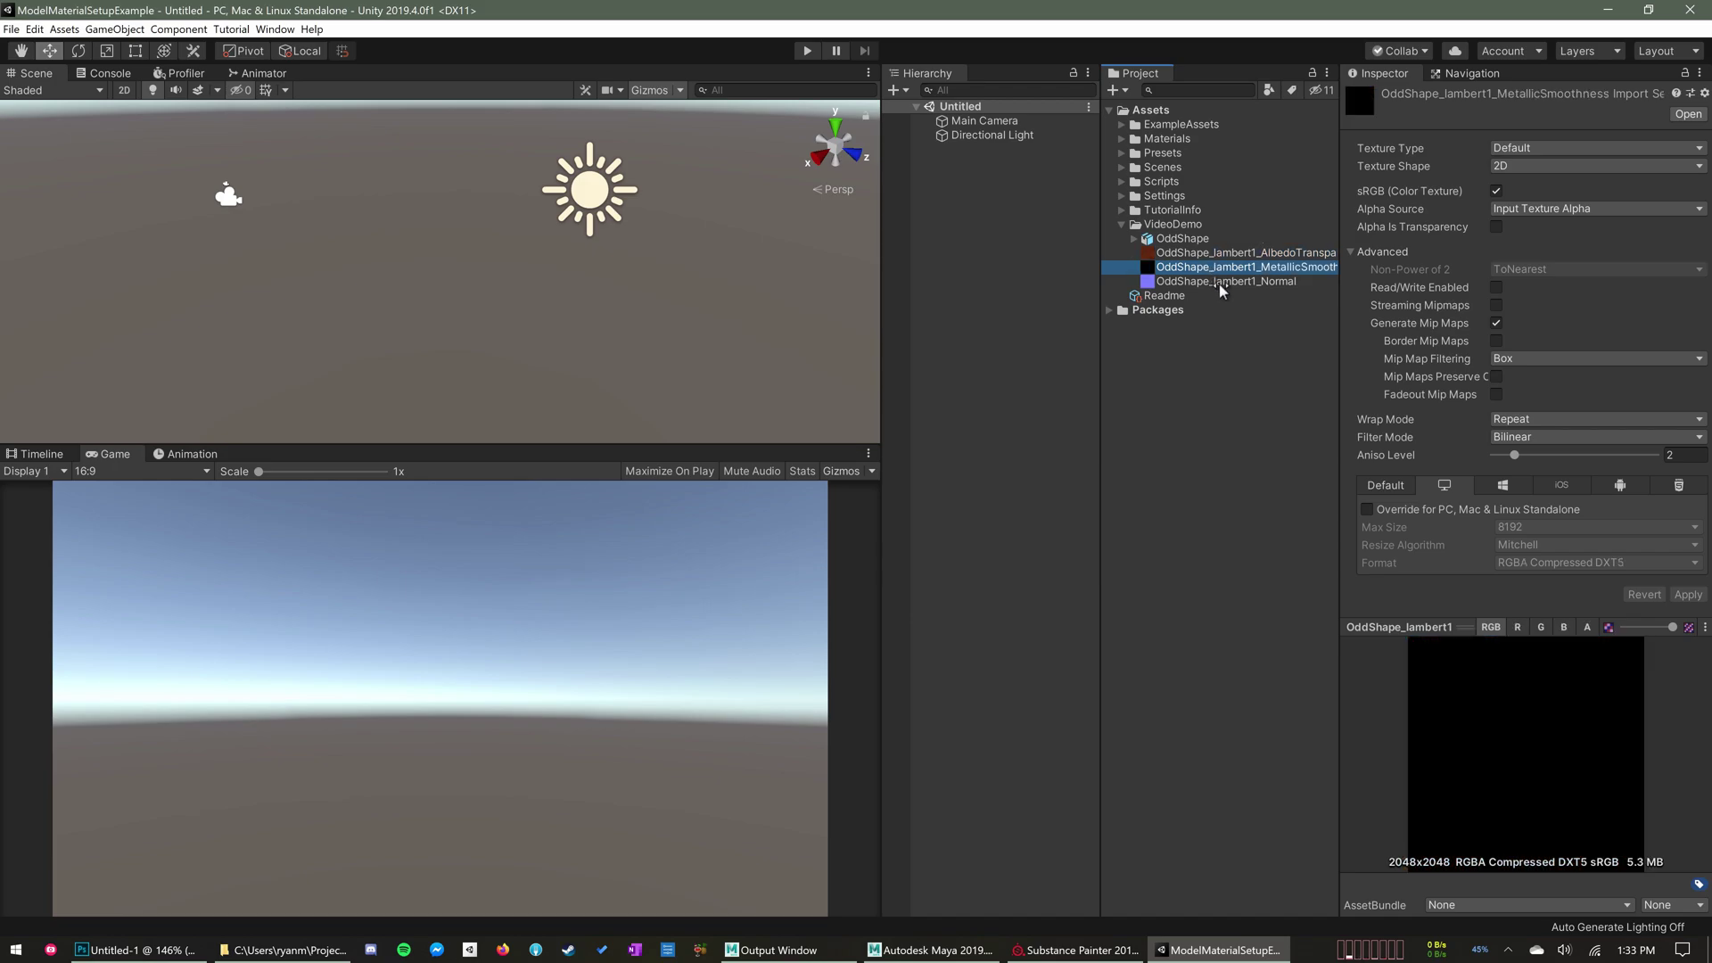
pyautogui.click(1219, 282)
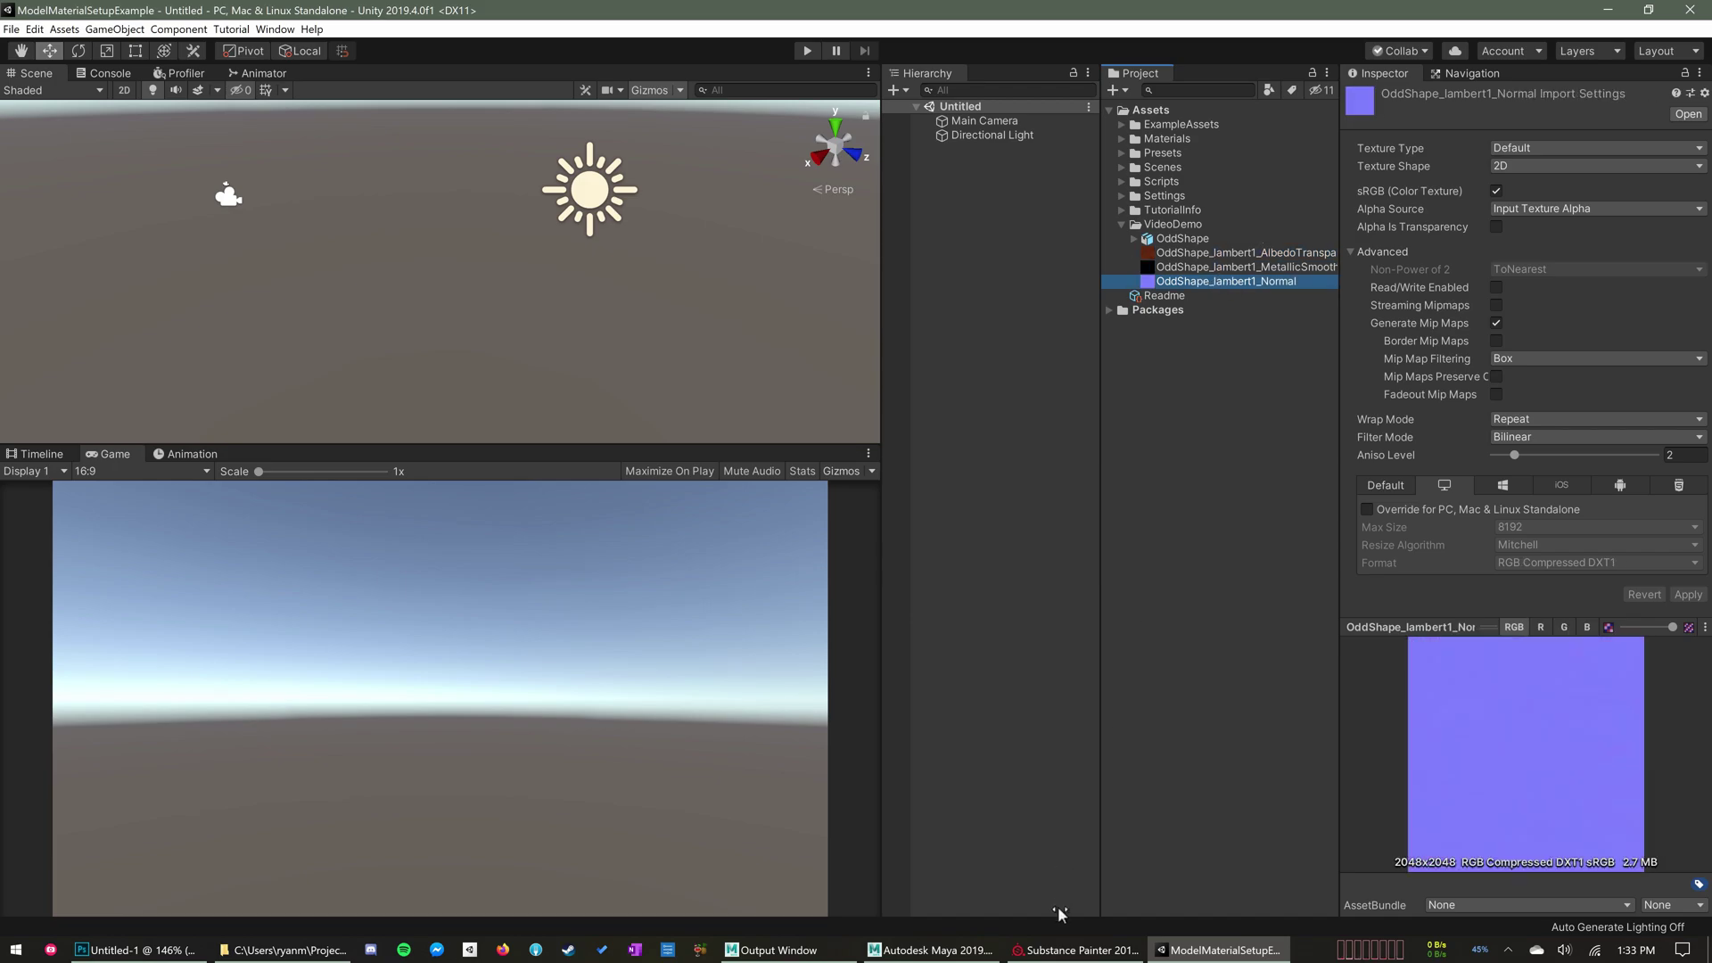
# Switch to the Photoshop workflow diagram and set the "Model (in Unity)" text layer's opacity to 100%
pyautogui.click(135, 949)
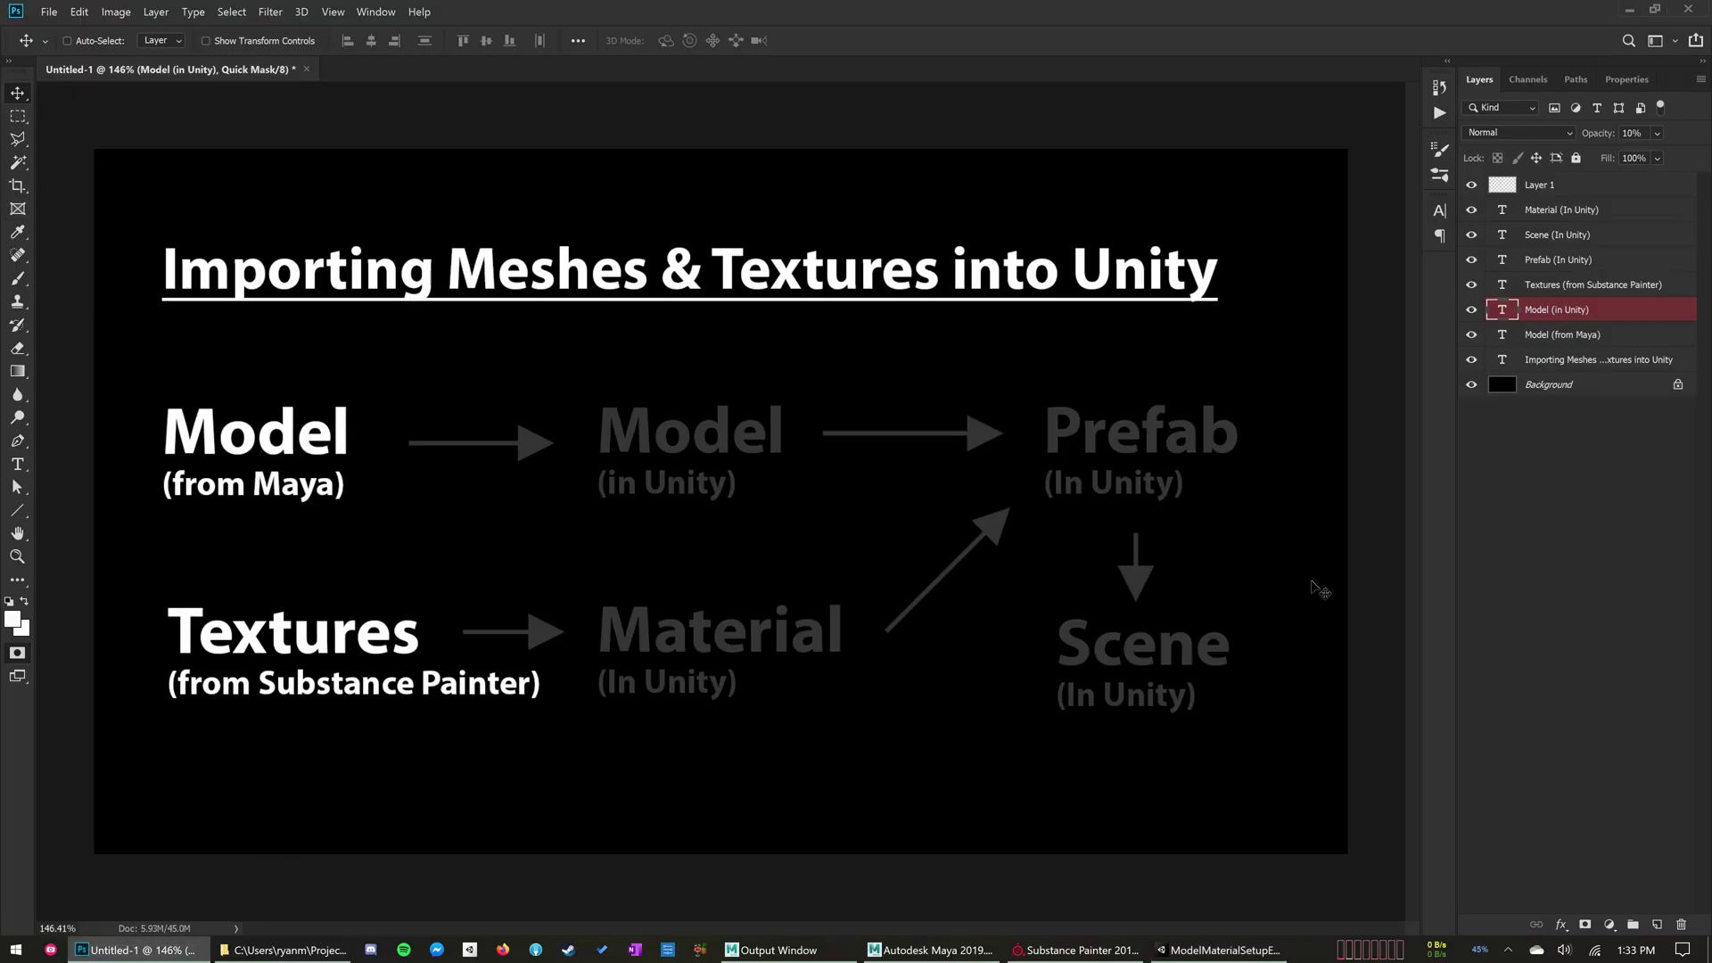
pyautogui.click(1563, 337)
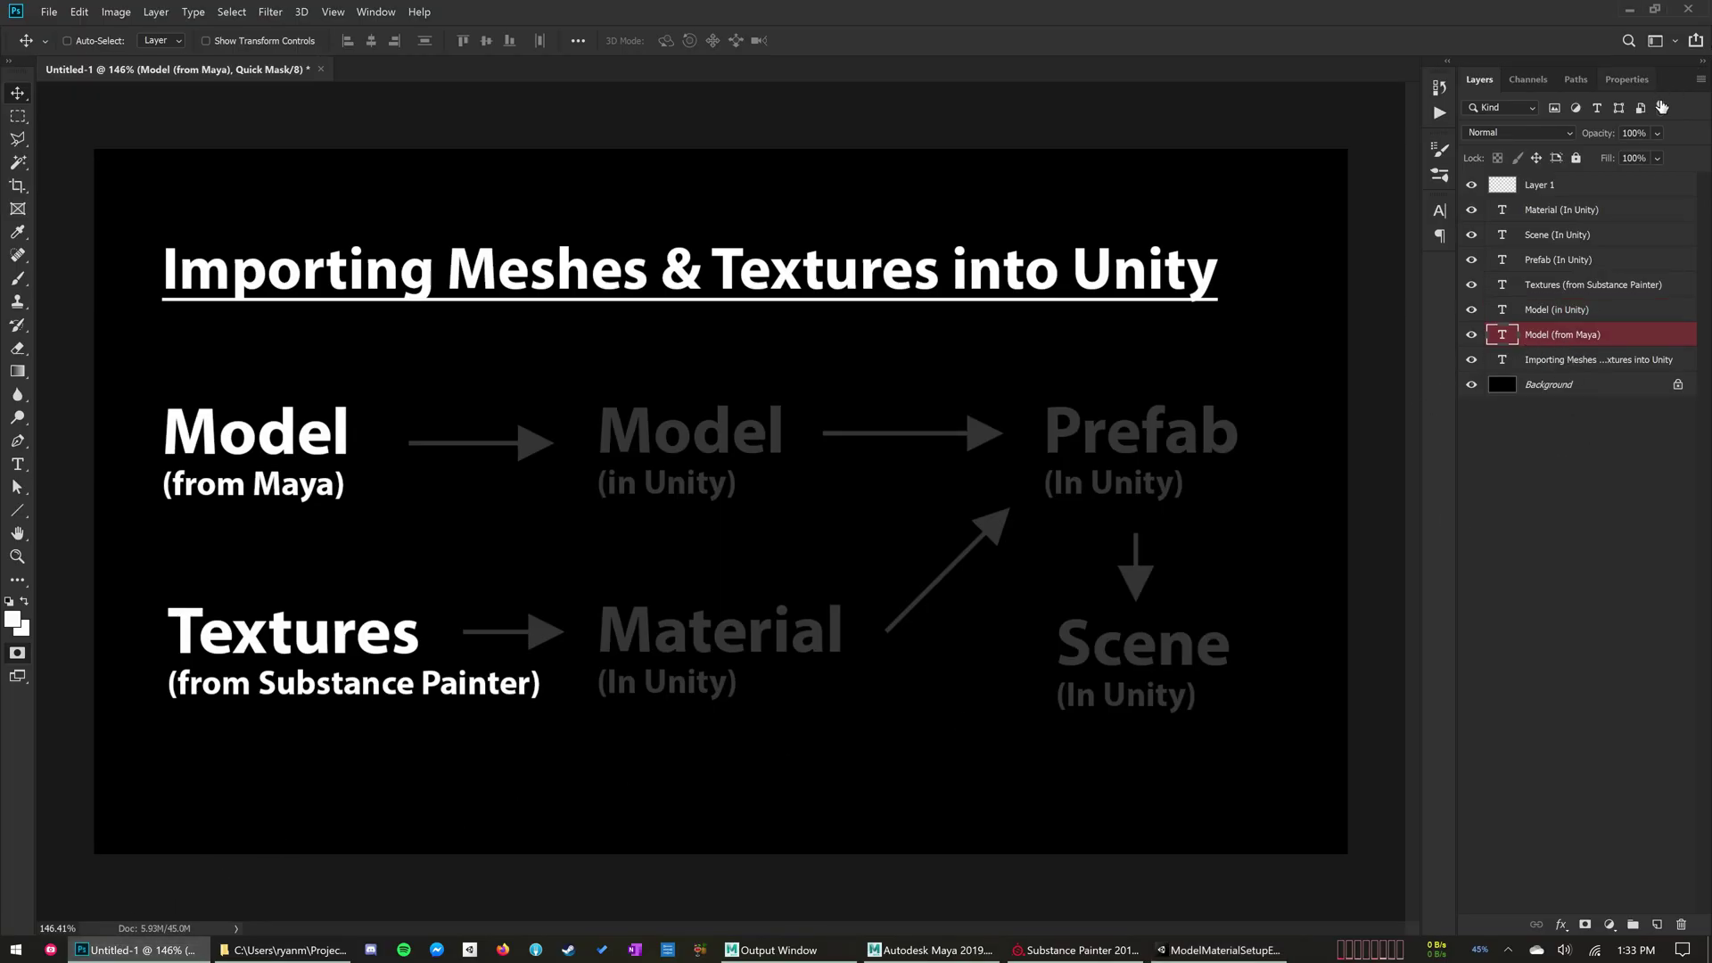
pyautogui.click(1576, 311)
pyautogui.click(1657, 133)
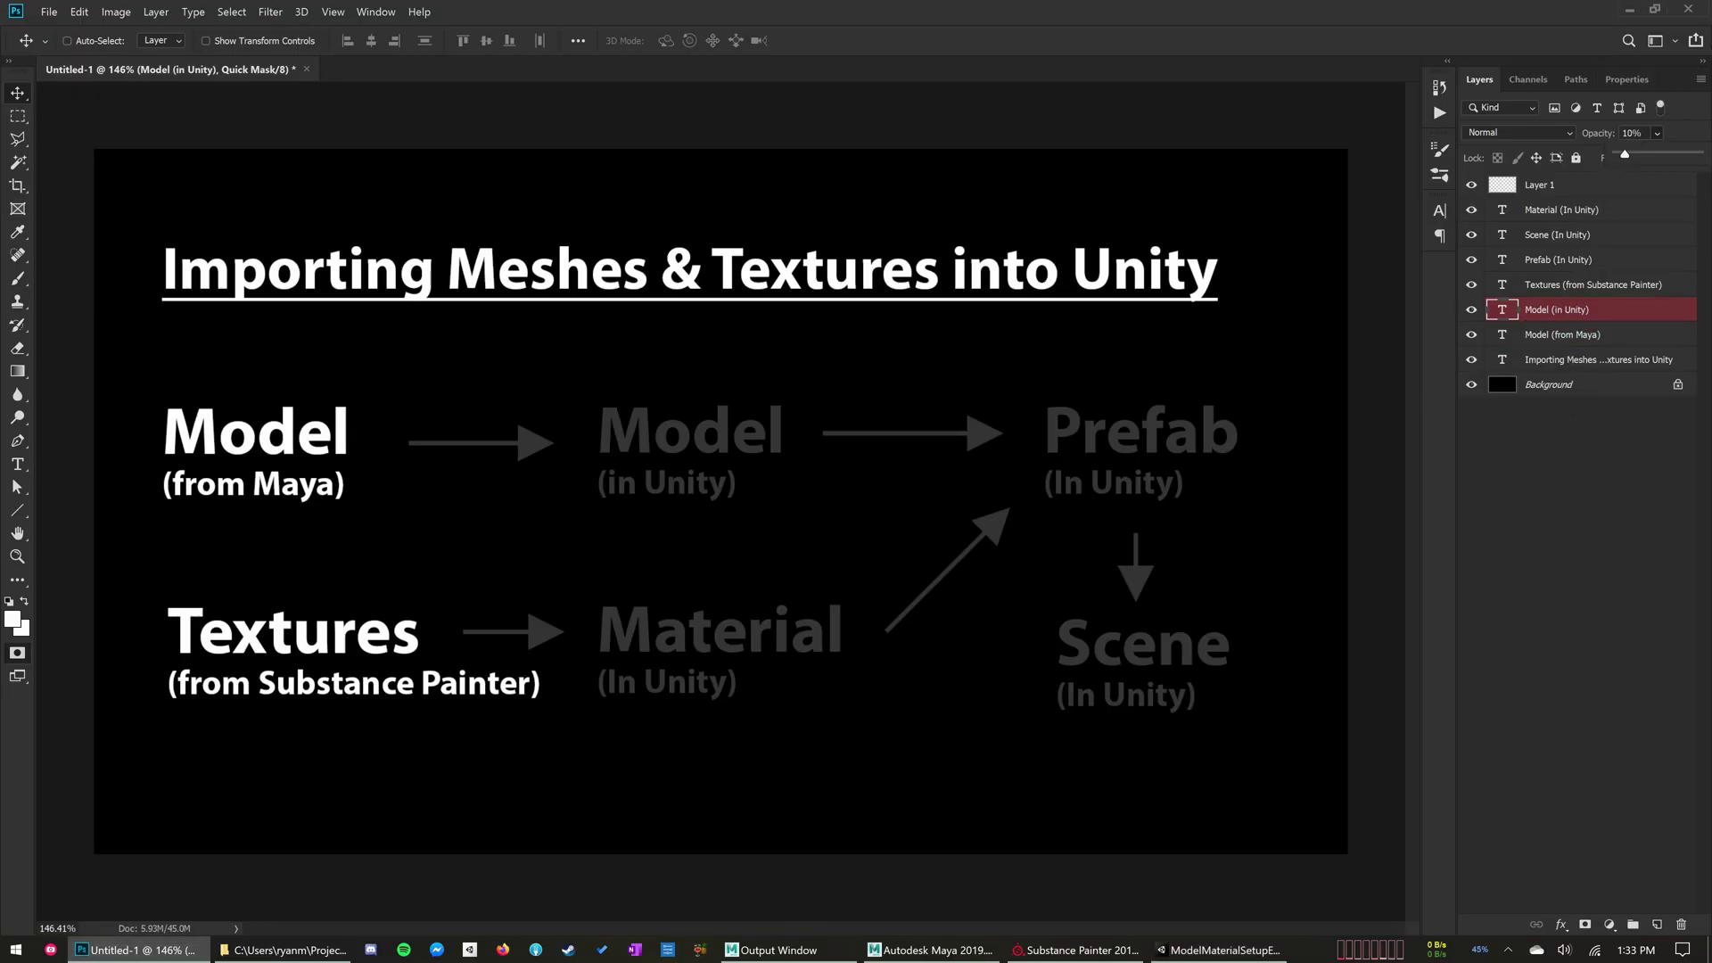
pyautogui.moveTo(1625, 154); pyautogui.dragTo(1699, 154)
pyautogui.click(1605, 285)
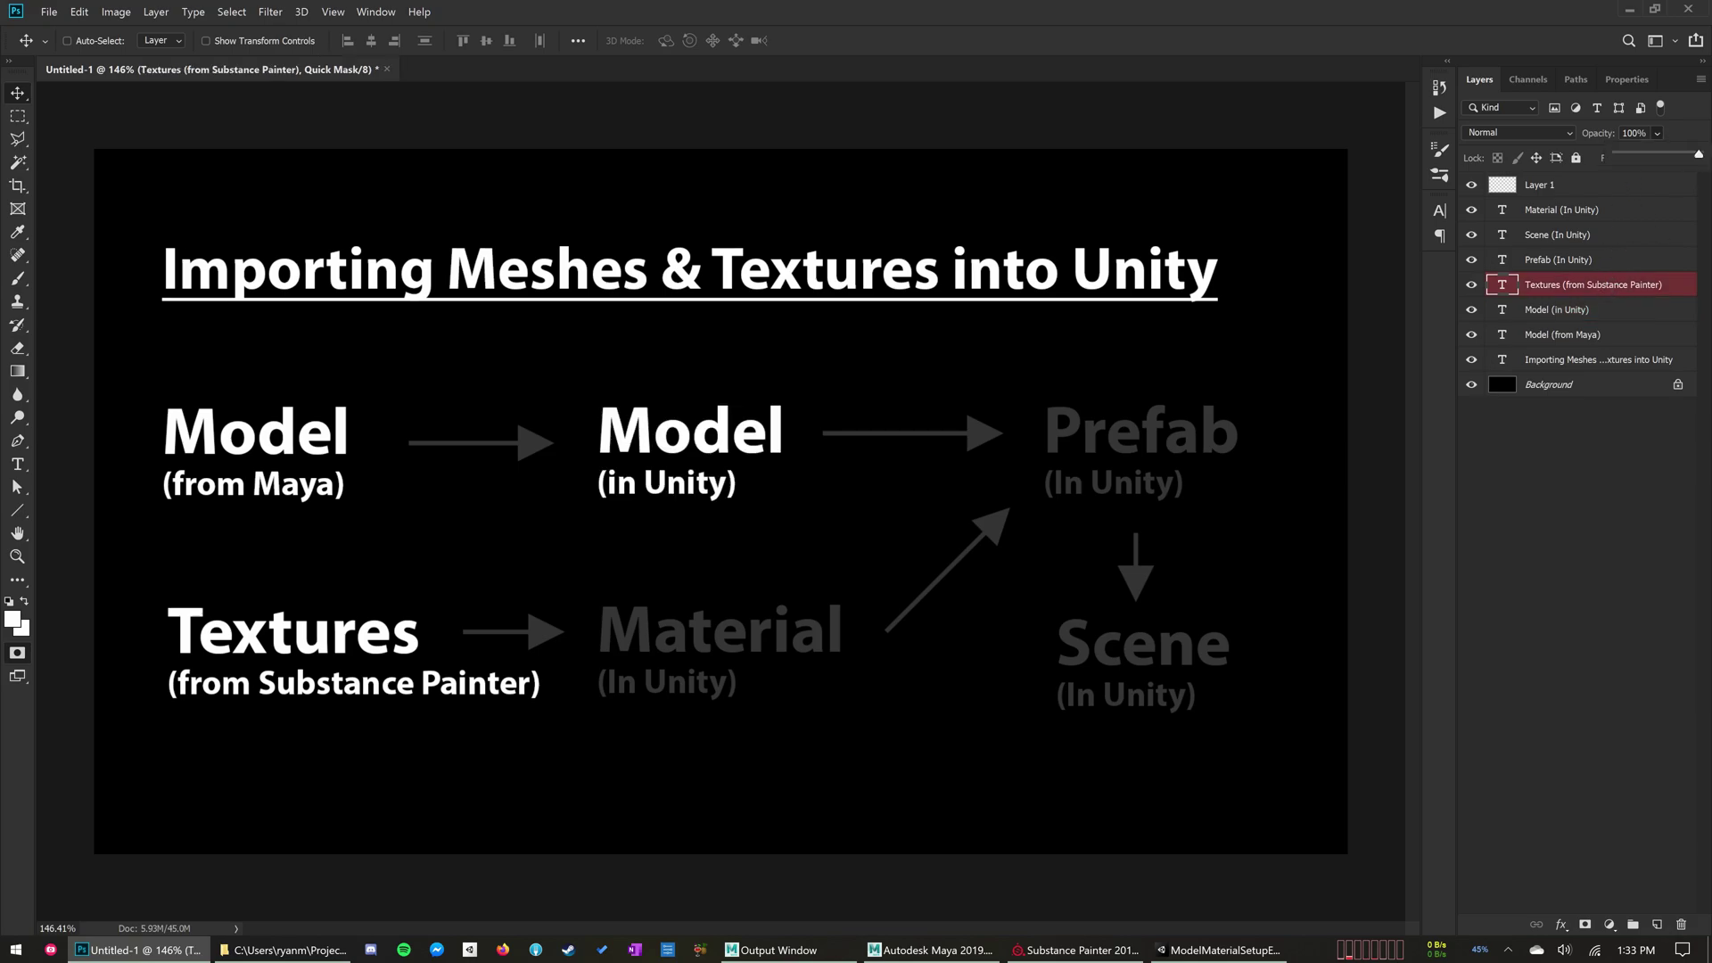
pyautogui.click(1445, 655)
# Glance at the textured model in Substance Painter, switch back to Unity and add the OddShape model to the scene hierarchy
pyautogui.click(1133, 949)
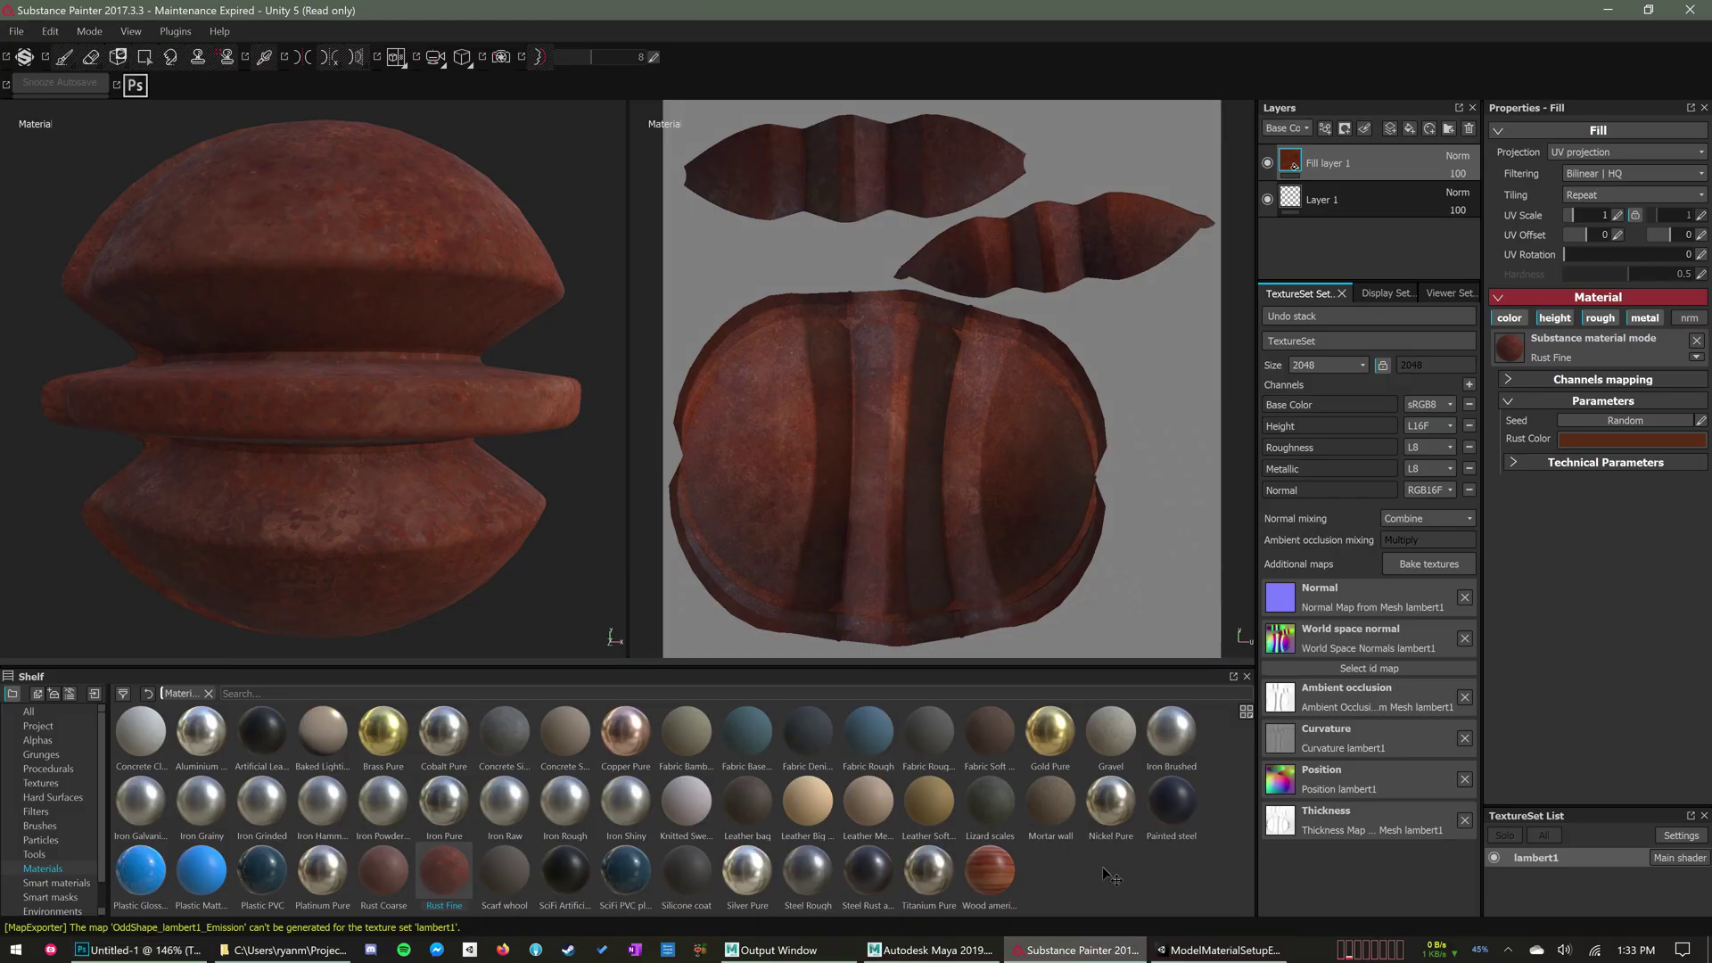
pyautogui.click(1175, 949)
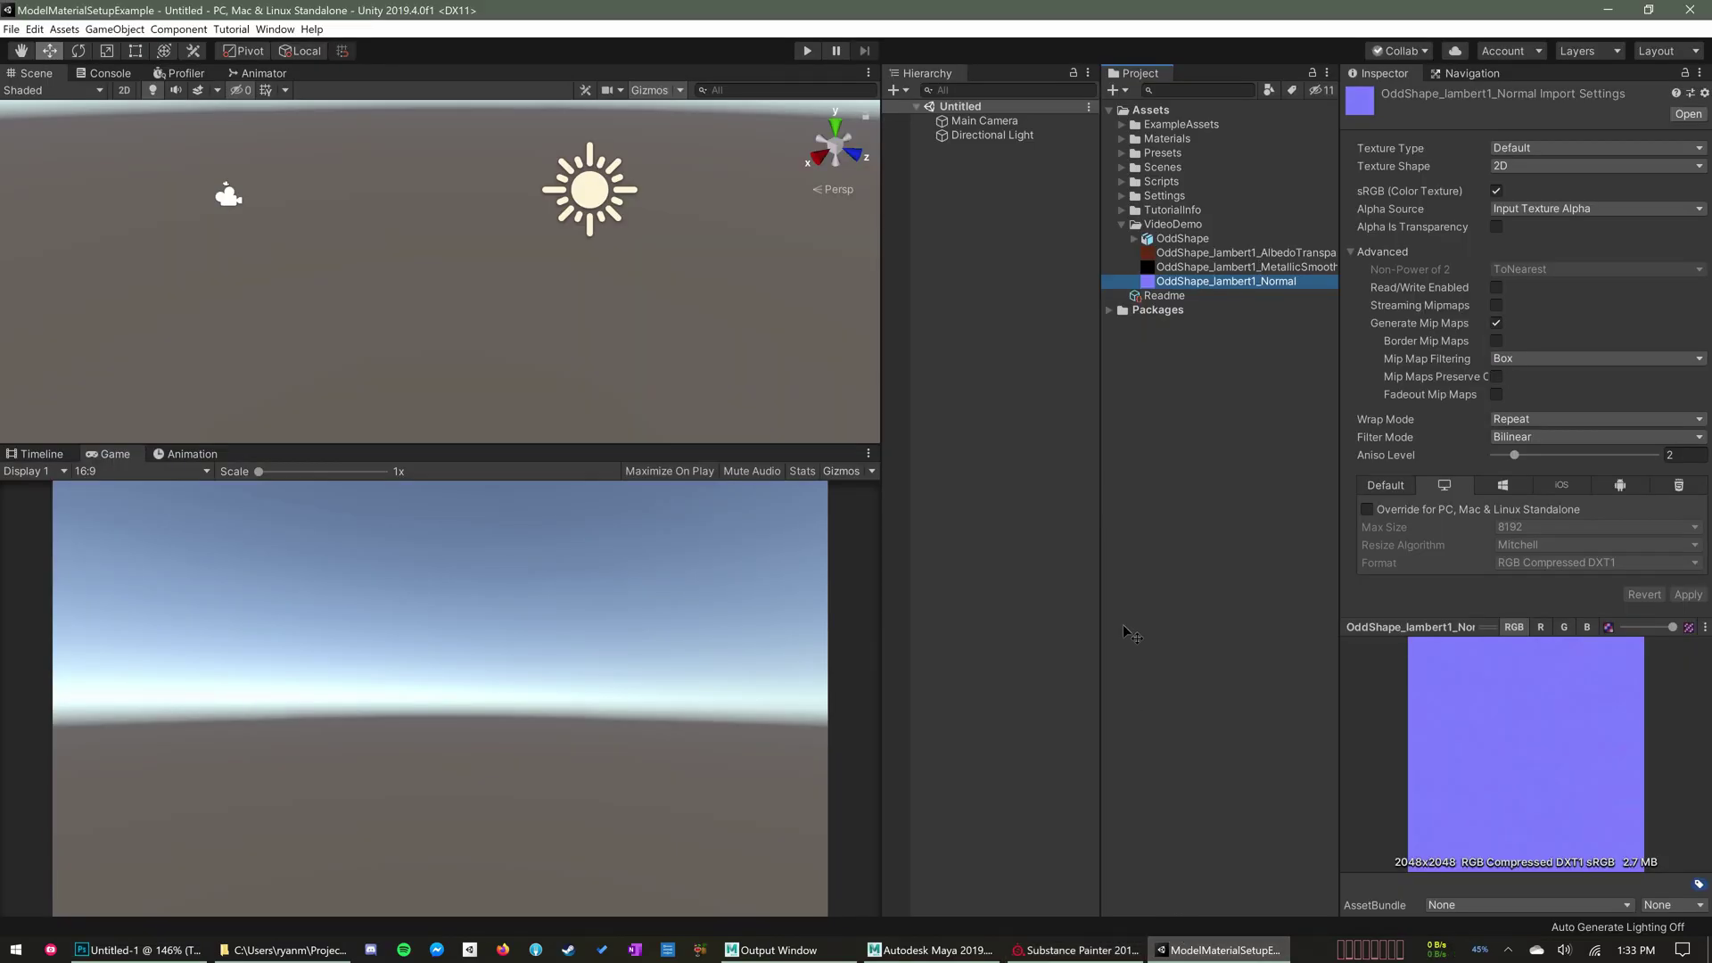
pyautogui.rightClick(1171, 226)
pyautogui.click(1168, 243)
pyautogui.click(1173, 241)
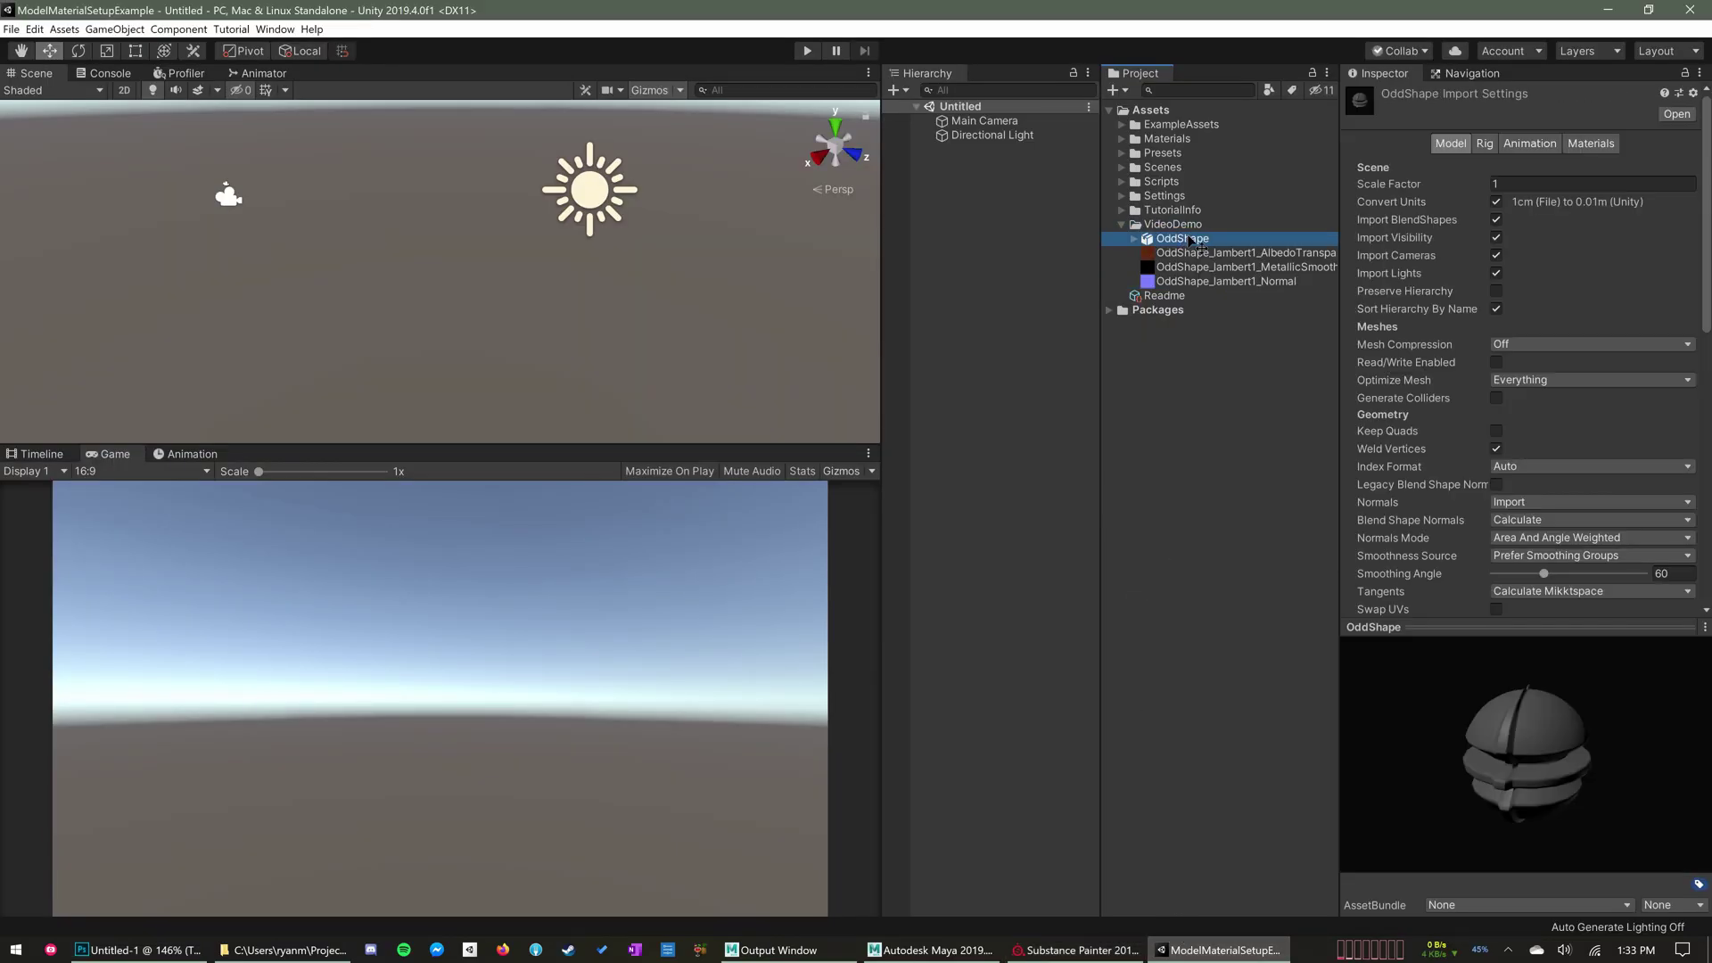
pyautogui.moveTo(1193, 241); pyautogui.dragTo(955, 247)
pyautogui.moveTo(1149, 241); pyautogui.dragTo(1148, 242)
pyautogui.moveTo(1149, 238); pyautogui.dragTo(1148, 240)
pyautogui.click(943, 151)
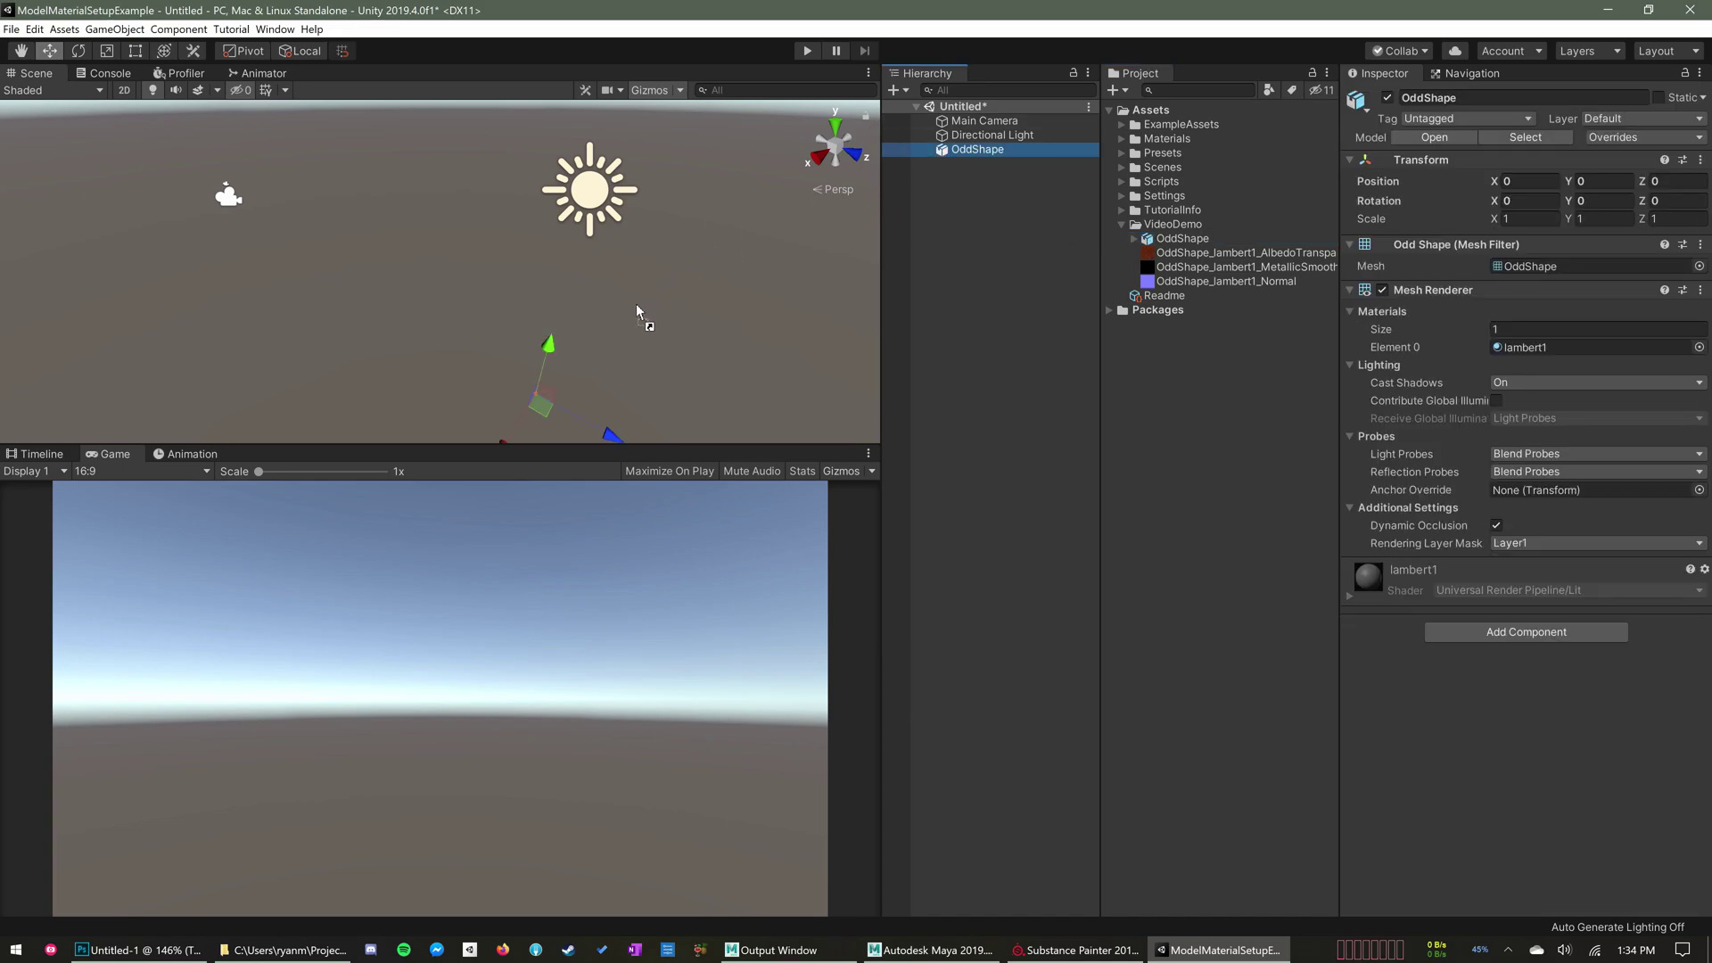
# Frame OddShape in the scene view and examine the model from different angles and distances
pyautogui.press('f')
pyautogui.moveTo(634, 305)
pyautogui.keyDown('alt'); pyautogui.mouseDown()
pyautogui.moveTo(630, 366)
pyautogui.moveTo(656, 292)
pyautogui.mouseUp(); pyautogui.keyUp('alt')
pyautogui.keyDown('alt'); pyautogui.moveTo(655, 292); pyautogui.dragTo(98, 273, button='right'); pyautogui.keyUp('alt')
pyautogui.keyDown('alt'); pyautogui.moveTo(98, 273); pyautogui.dragTo(249, 268); pyautogui.keyUp('alt')
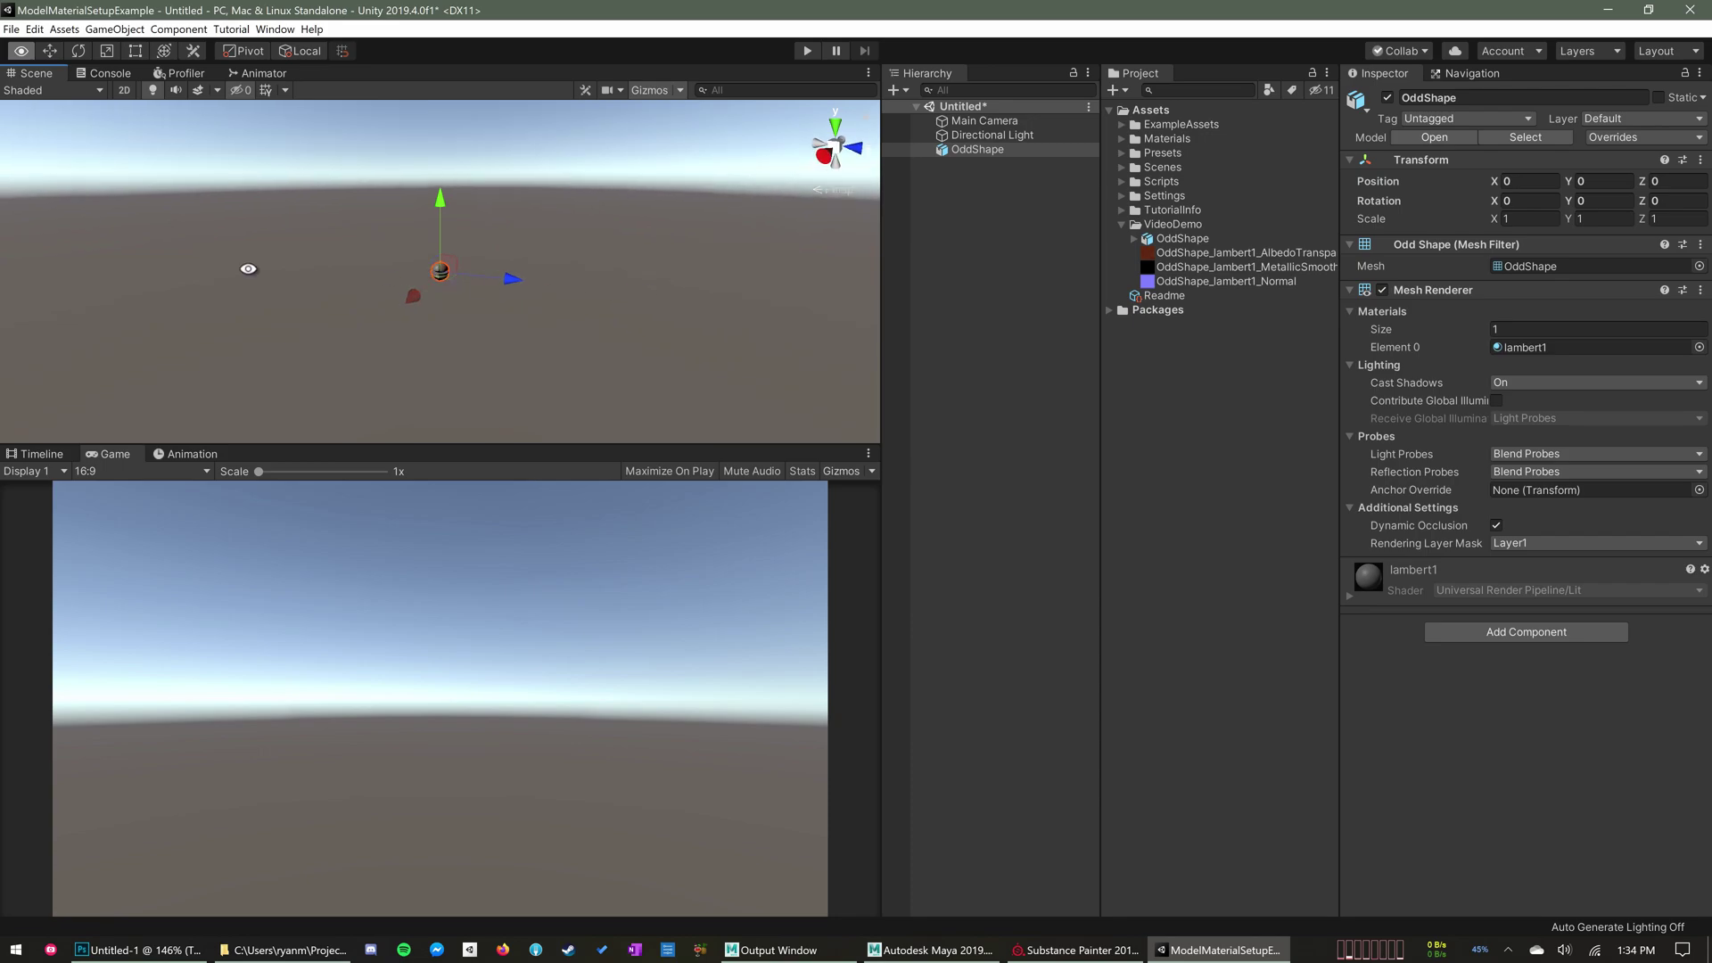
pyautogui.keyDown('alt'); pyautogui.moveTo(249, 269); pyautogui.dragTo(680, 313, button='right'); pyautogui.keyUp('alt')
pyautogui.keyDown('alt'); pyautogui.moveTo(680, 313); pyautogui.dragTo(558, 295); pyautogui.keyUp('alt')
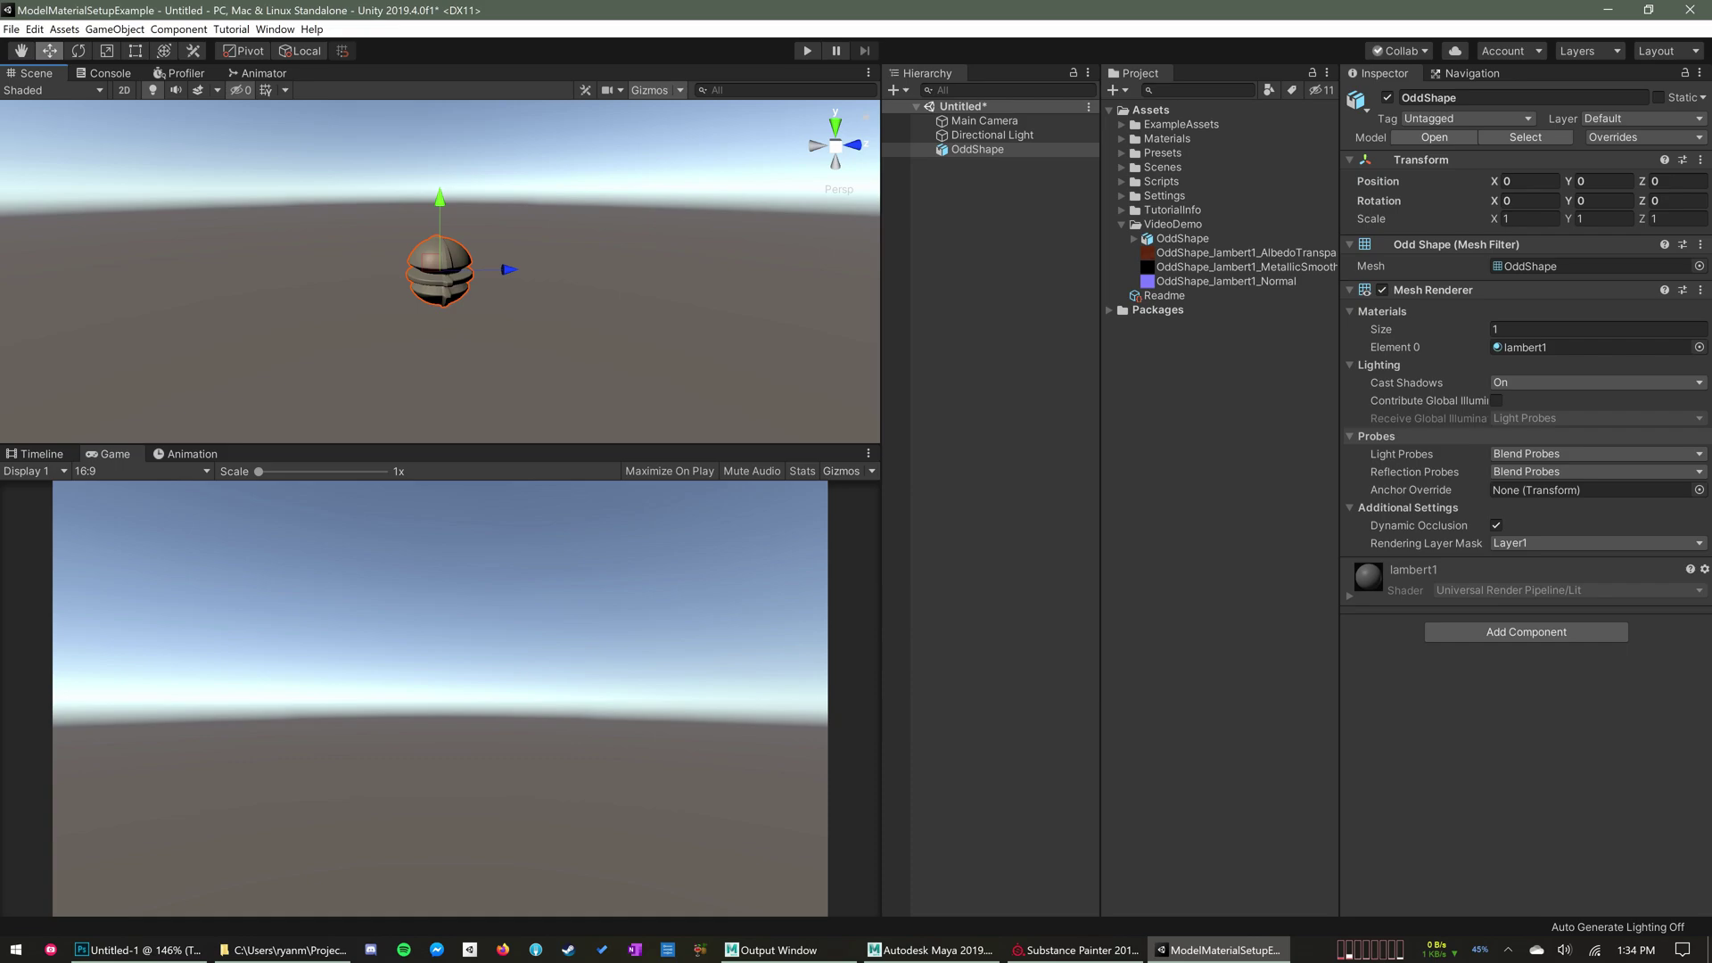
pyautogui.click(978, 150)
pyautogui.rightClick(977, 149)
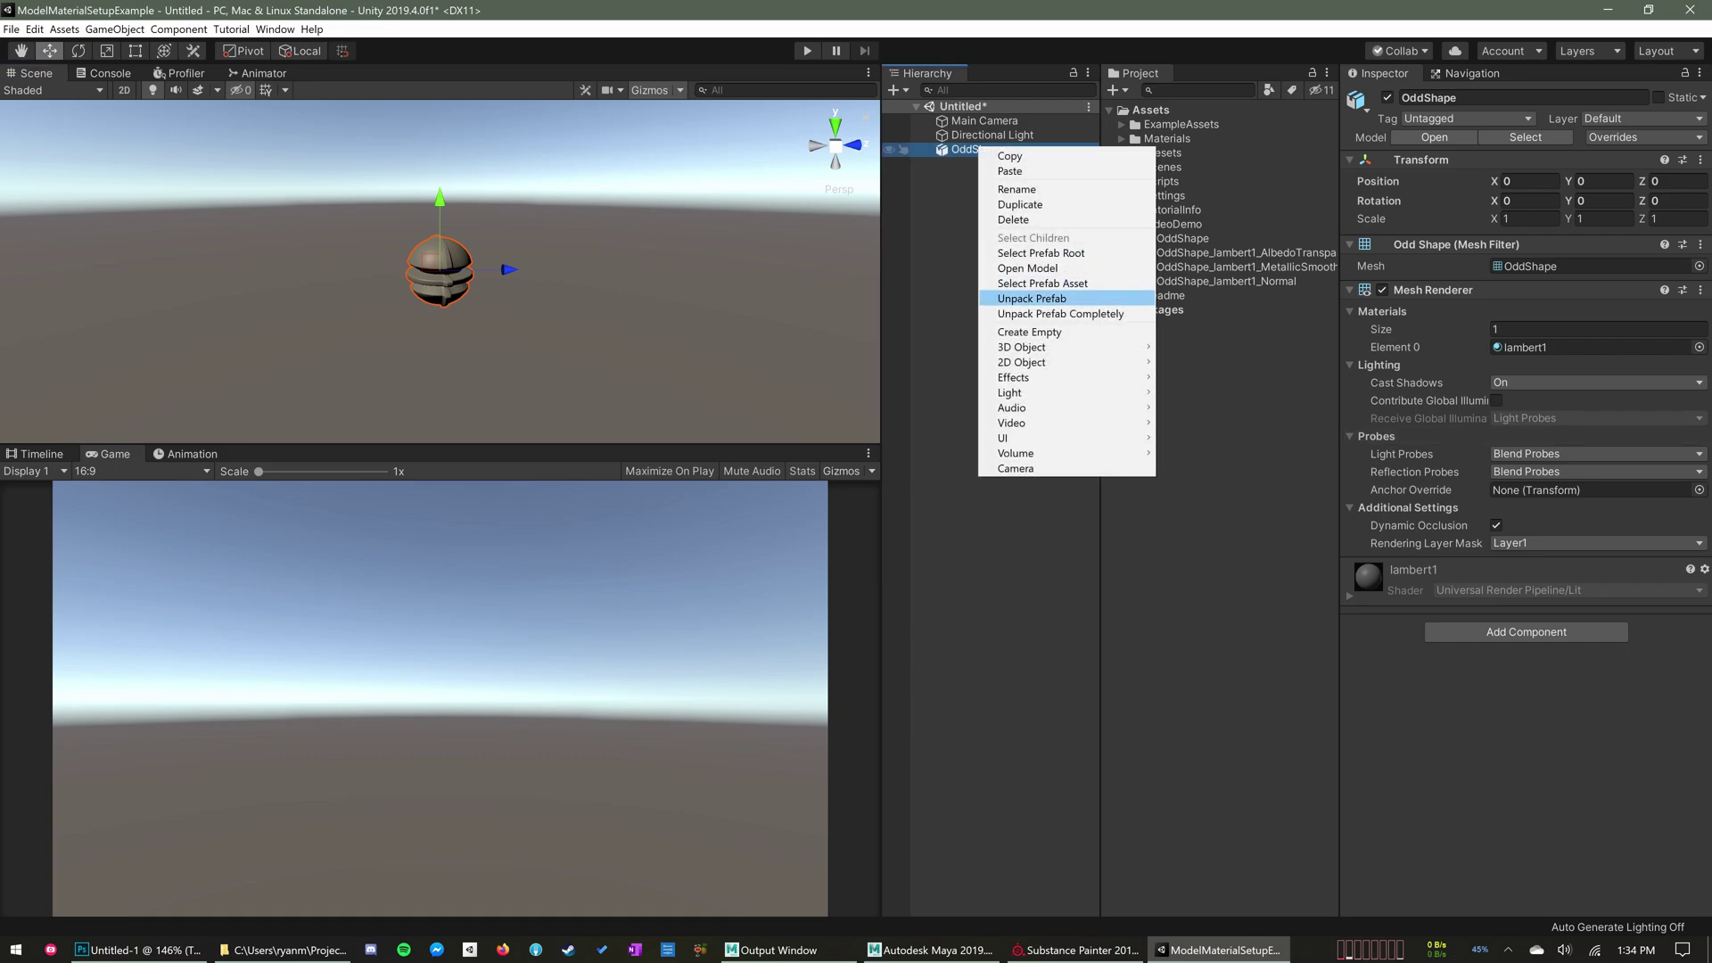
pyautogui.press('Escape')
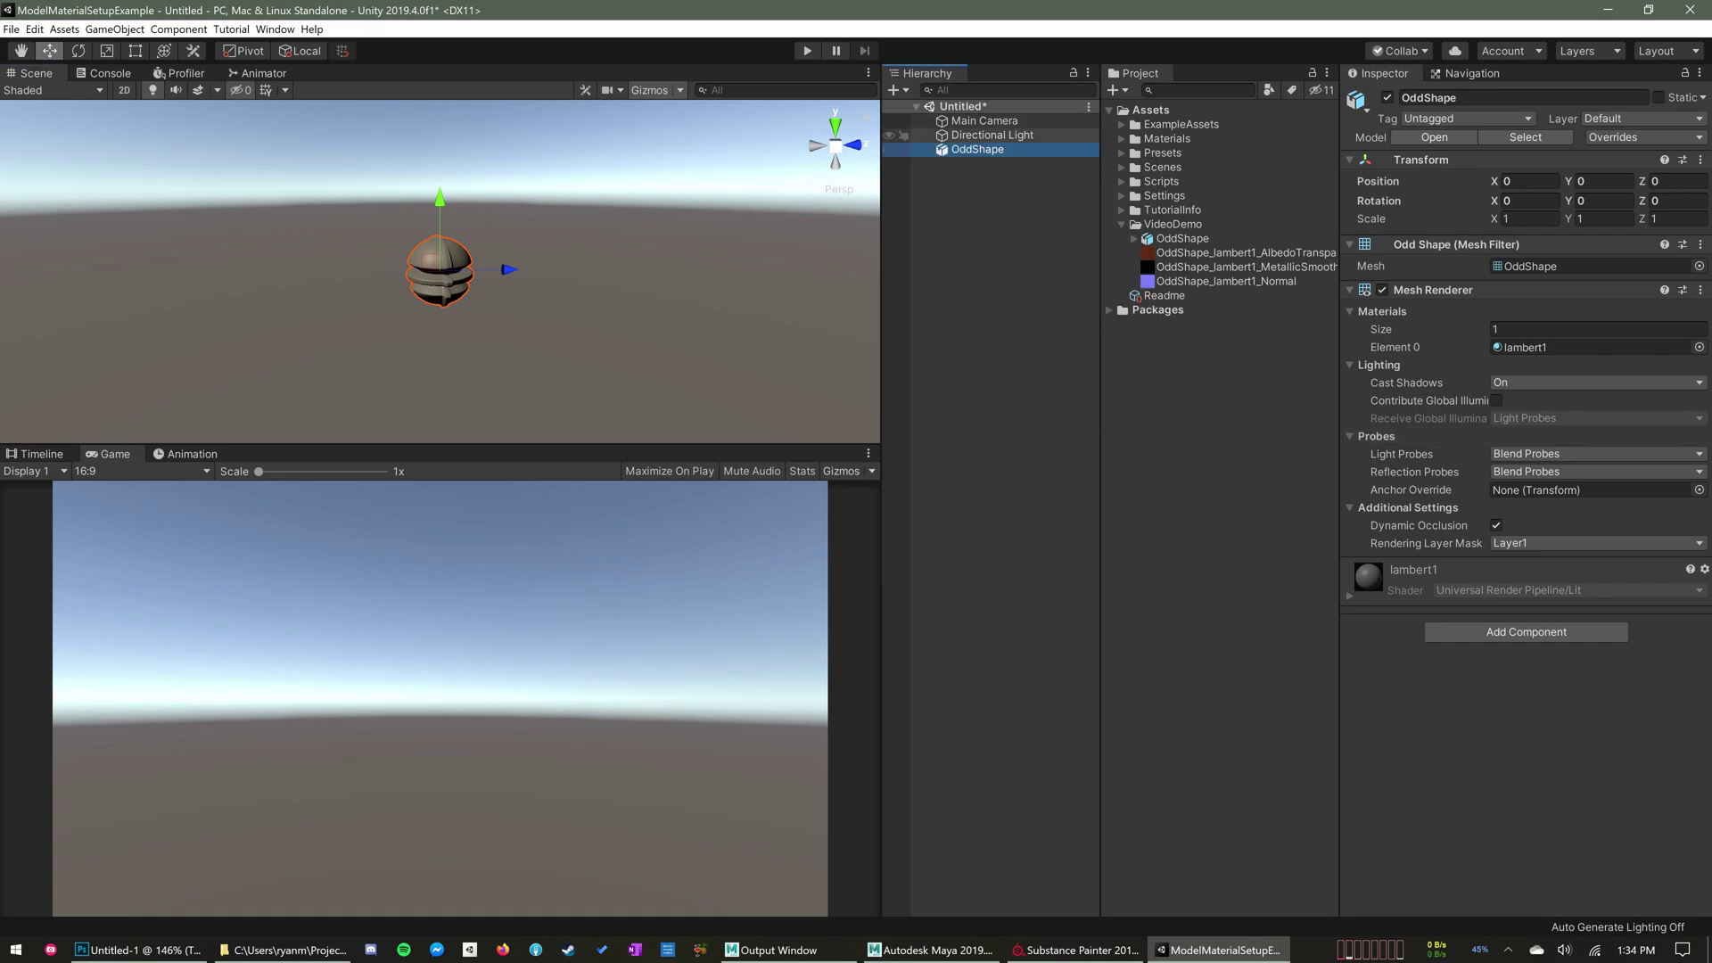
# Examine OddShape up close in the scene and expand the properties of its lambert1 material
pyautogui.keyDown('alt'); pyautogui.moveTo(543, 360); pyautogui.dragTo(515, 325); pyautogui.keyUp('alt')
pyautogui.scroll(5, 535, 310)
pyautogui.scroll(3, 634, 324)
pyautogui.keyDown('alt'); pyautogui.moveTo(634, 324); pyautogui.dragTo(633, 274); pyautogui.keyUp('alt')
pyautogui.click(1412, 583)
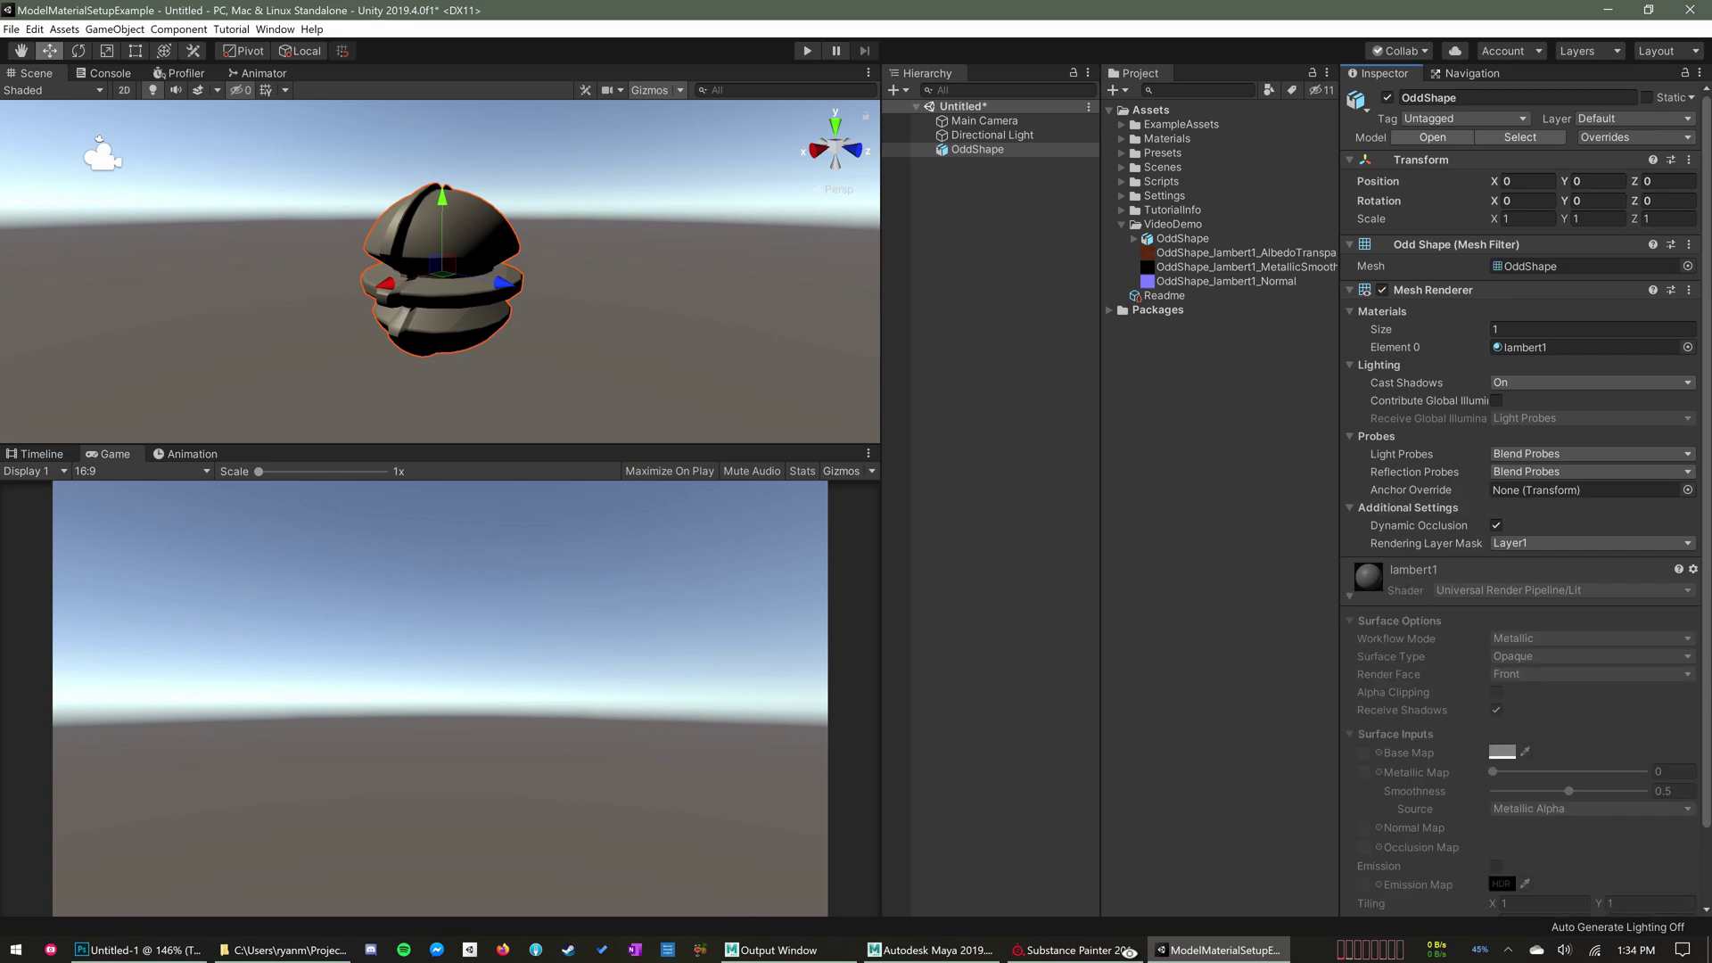
# Switch to Maya, inspect the lambert1 material in the Hypershade, and return to Unity
pyautogui.click(912, 949)
pyautogui.click(456, 105)
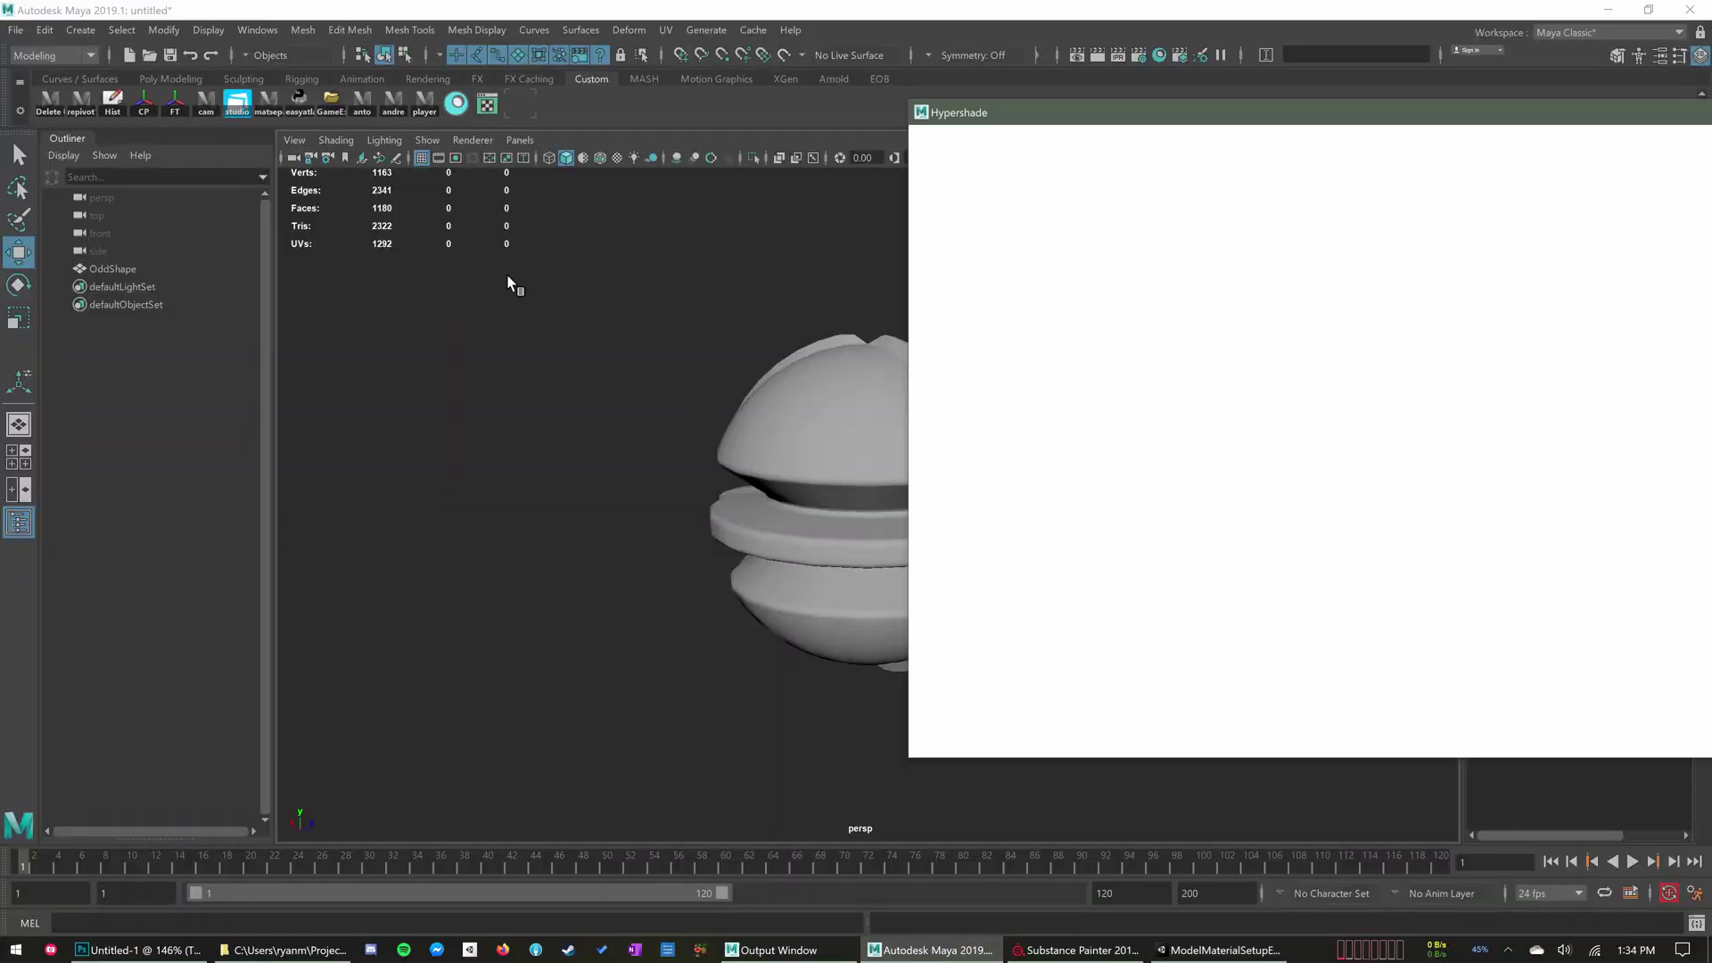
pyautogui.click(944, 264)
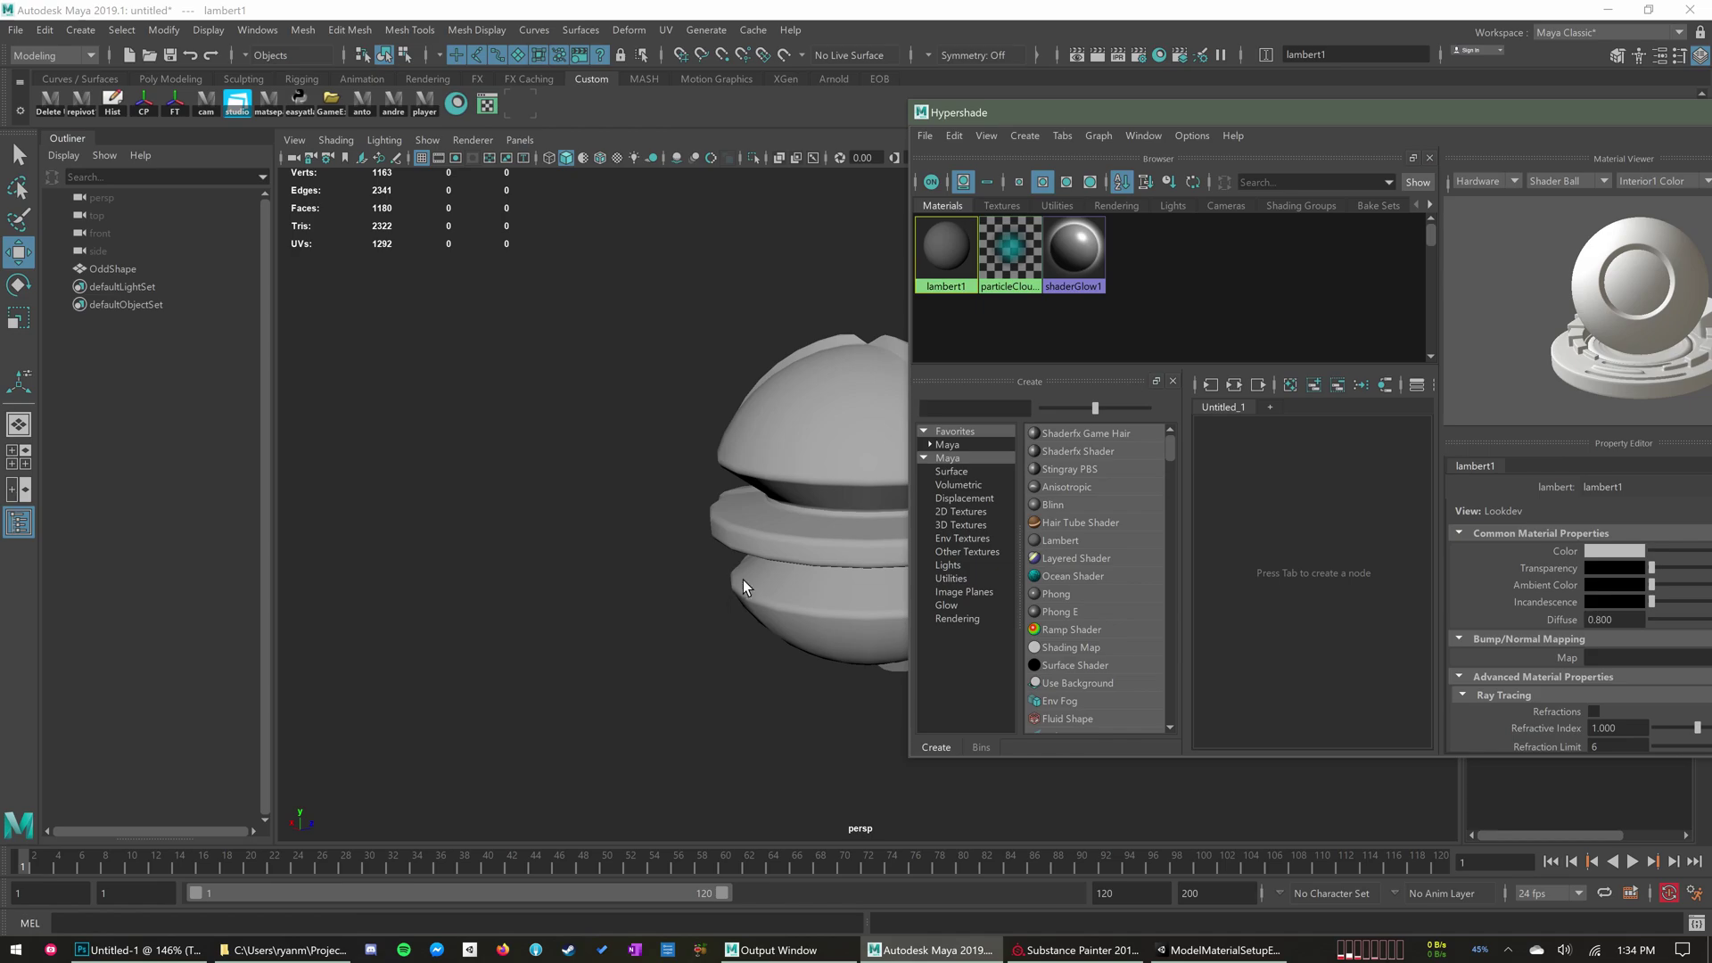
pyautogui.hotkey('alt', 'Tab')
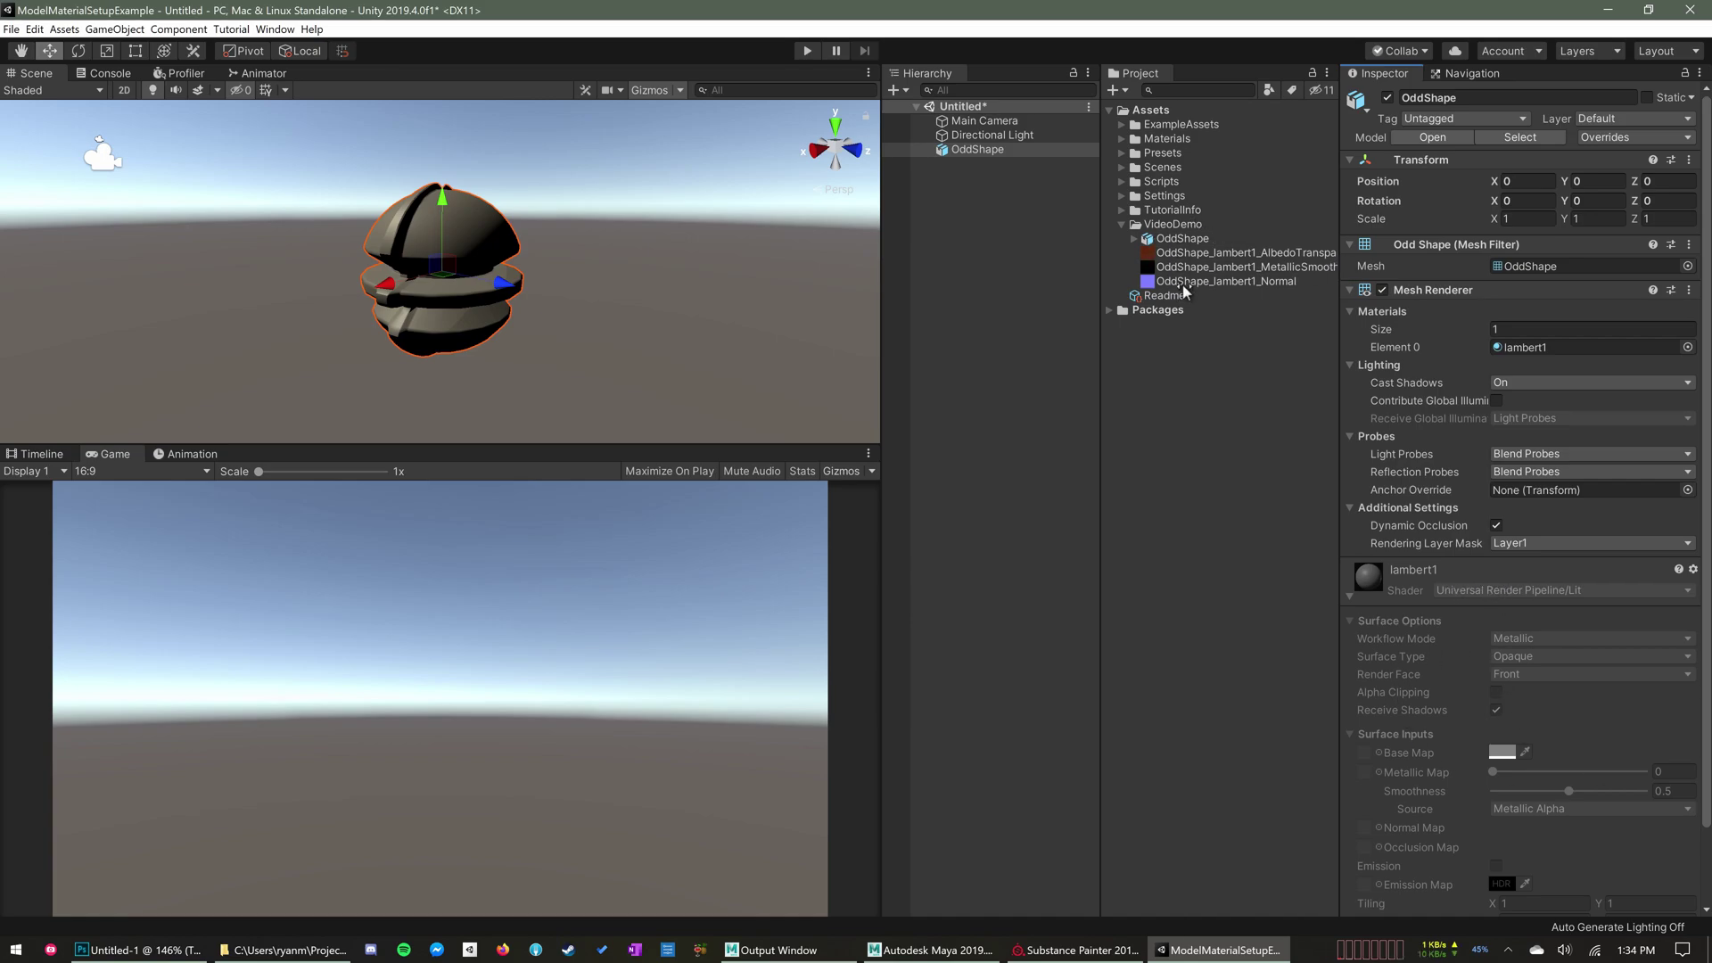
# Create a new material named OddShape_Material in the VideoDemo folder
pyautogui.click(1189, 229)
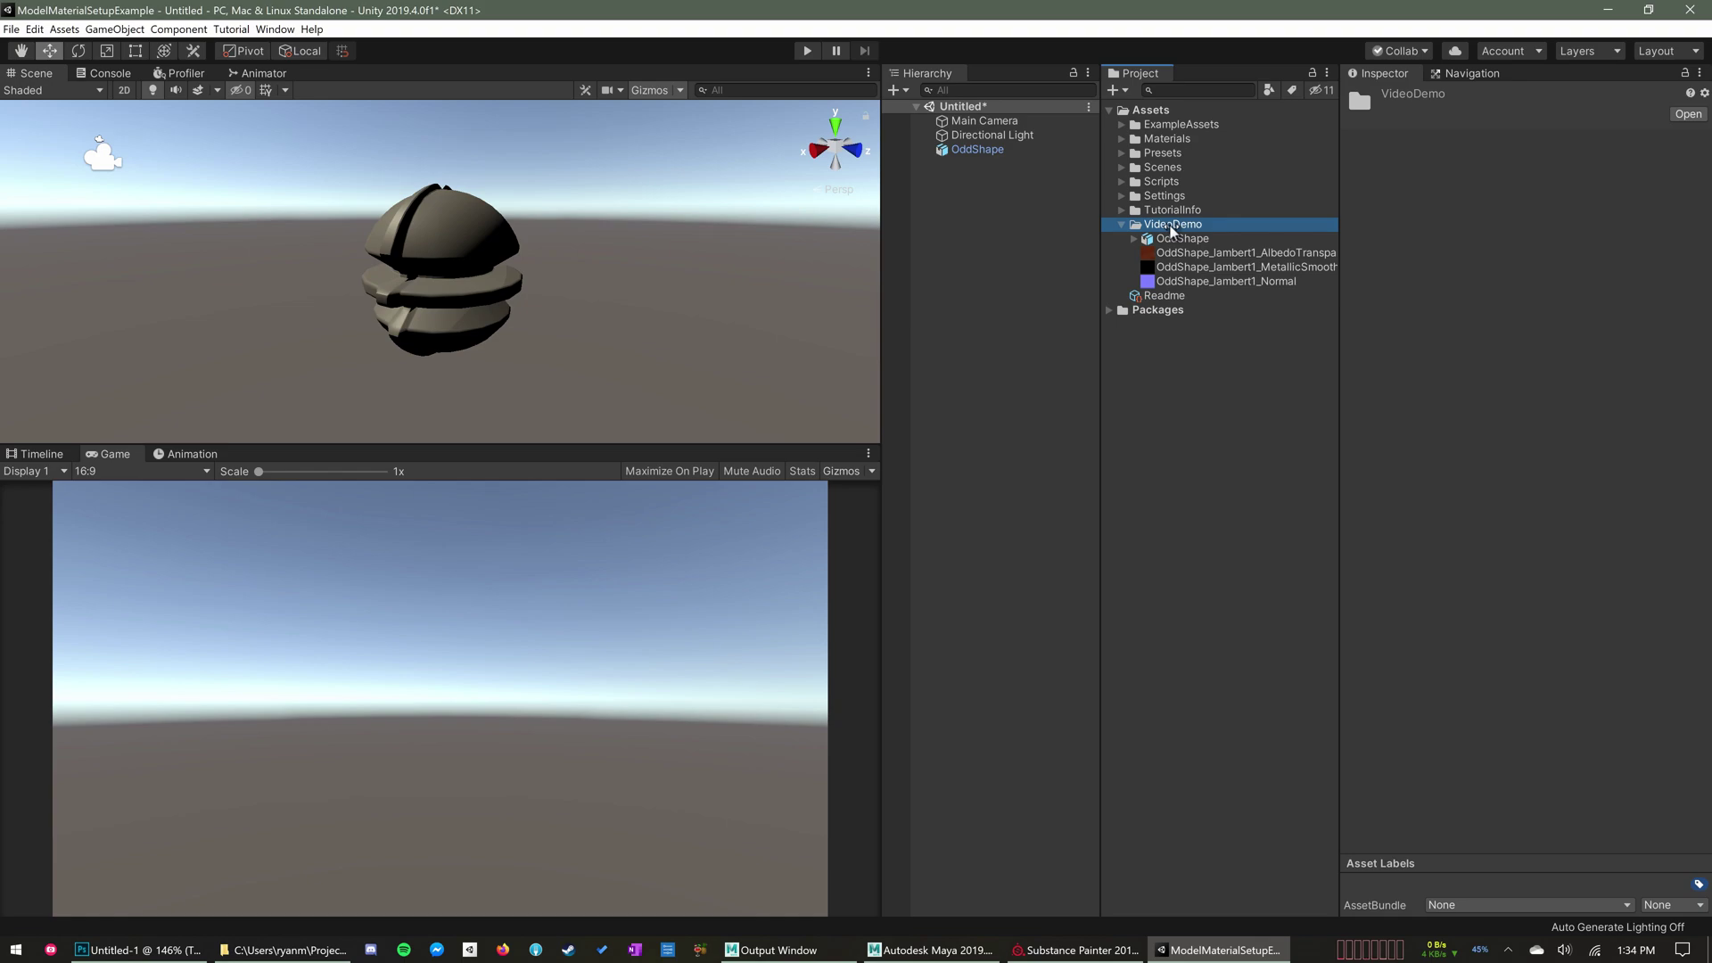
pyautogui.rightClick(1171, 229)
pyautogui.moveTo(1187, 234)
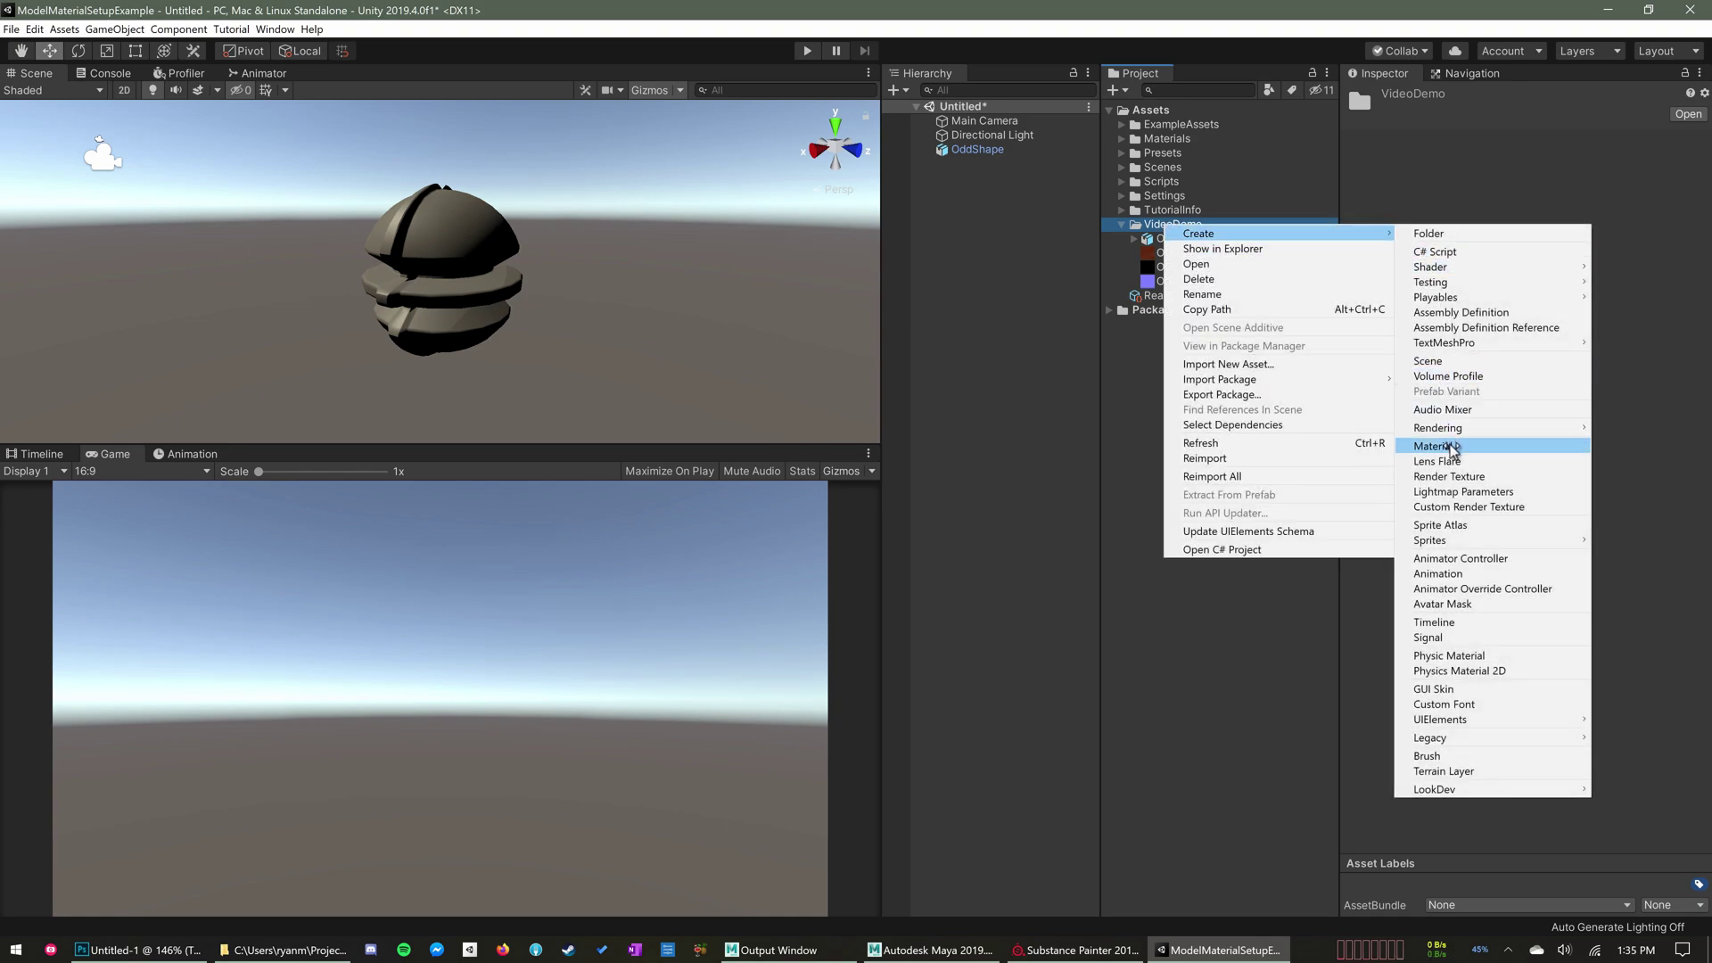
pyautogui.click(1436, 445)
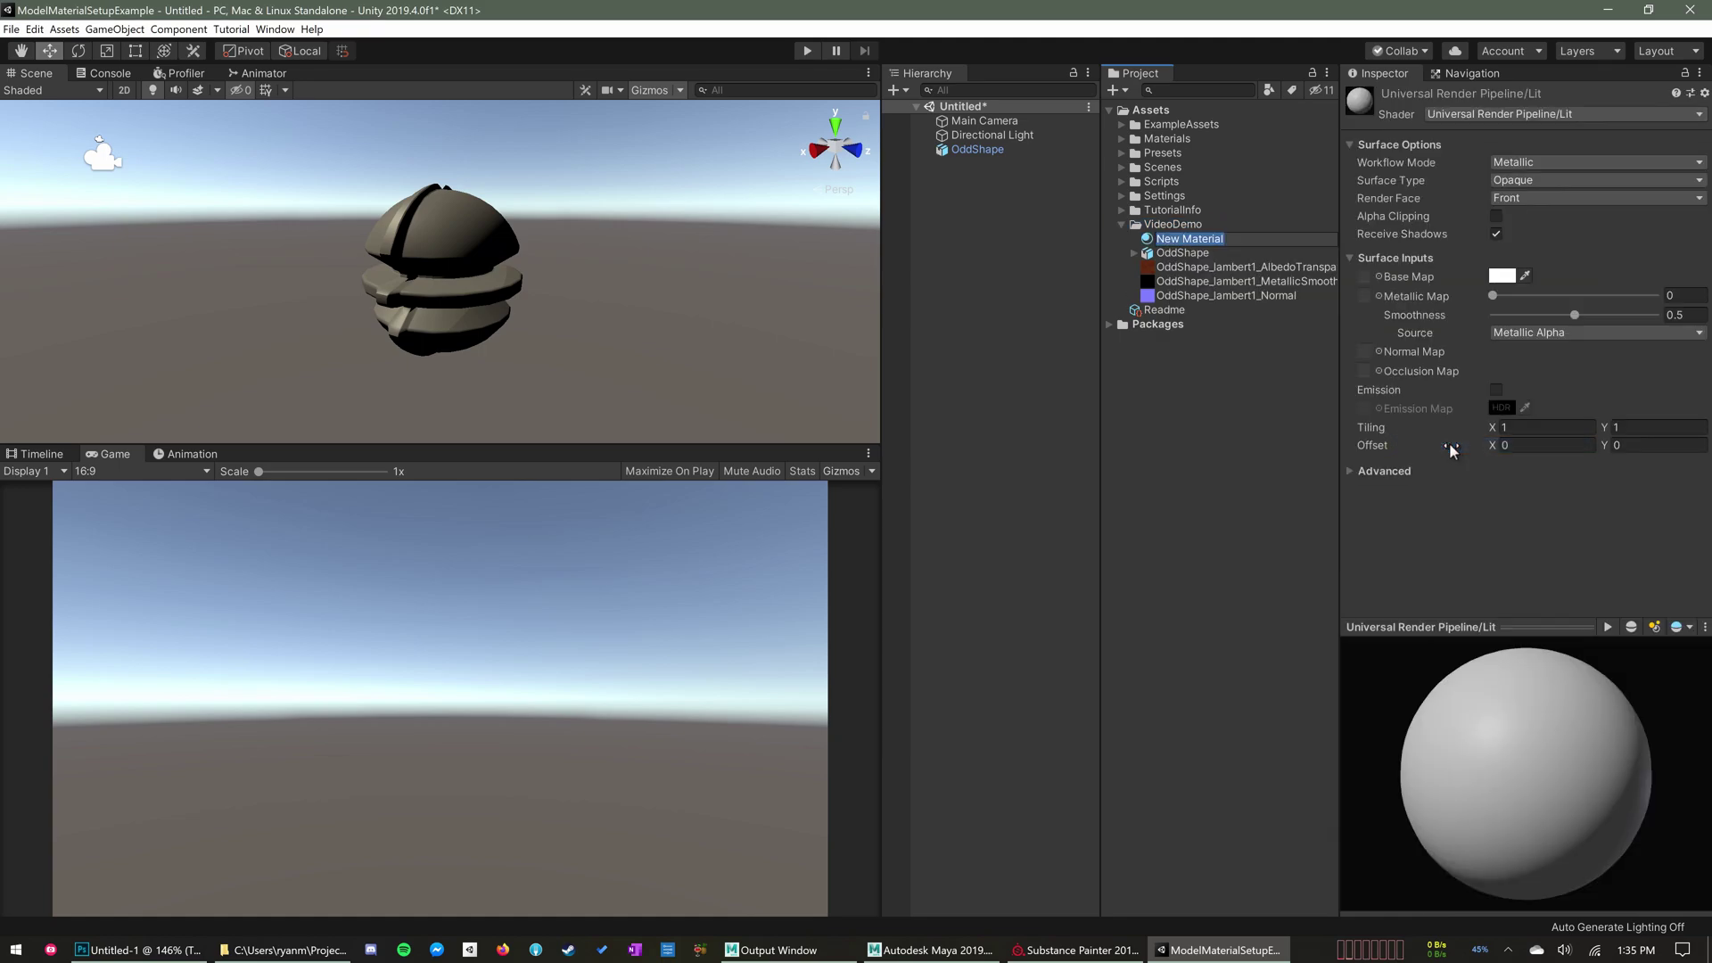
pyautogui.write('OddShape_Material')
pyautogui.press('Return')
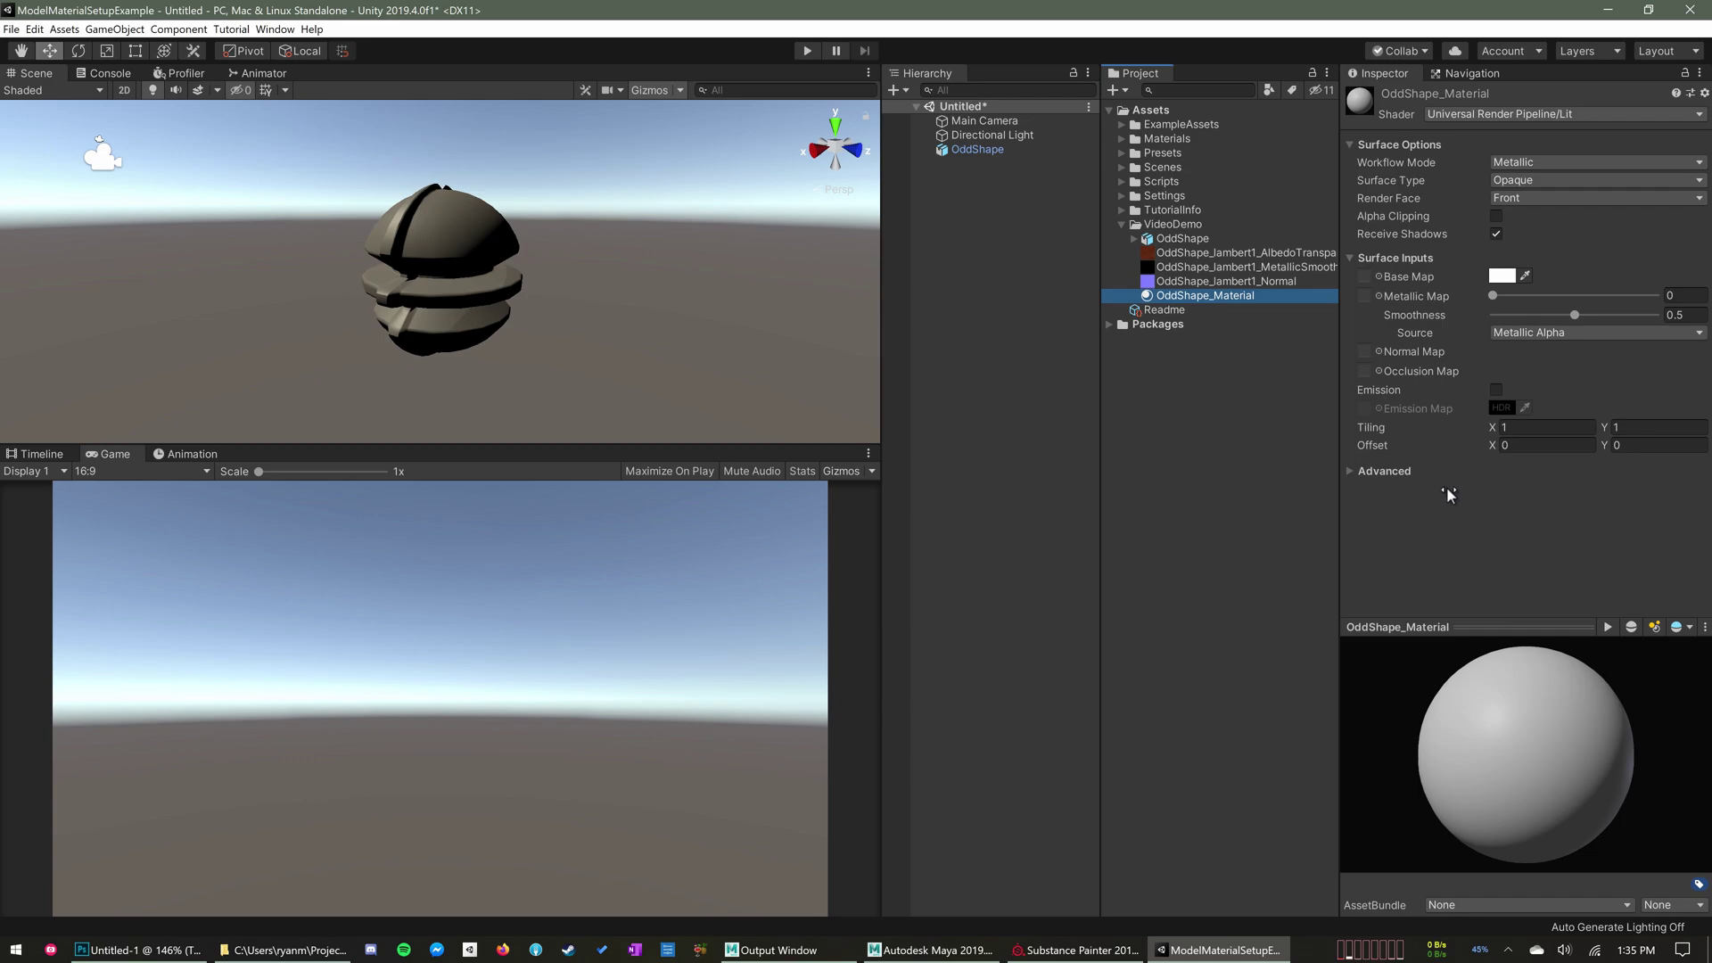
# Assign OddShape_Material to the OddShape object as Element 0 of its Mesh Renderer materials
pyautogui.moveTo(1215, 299); pyautogui.dragTo(473, 268)
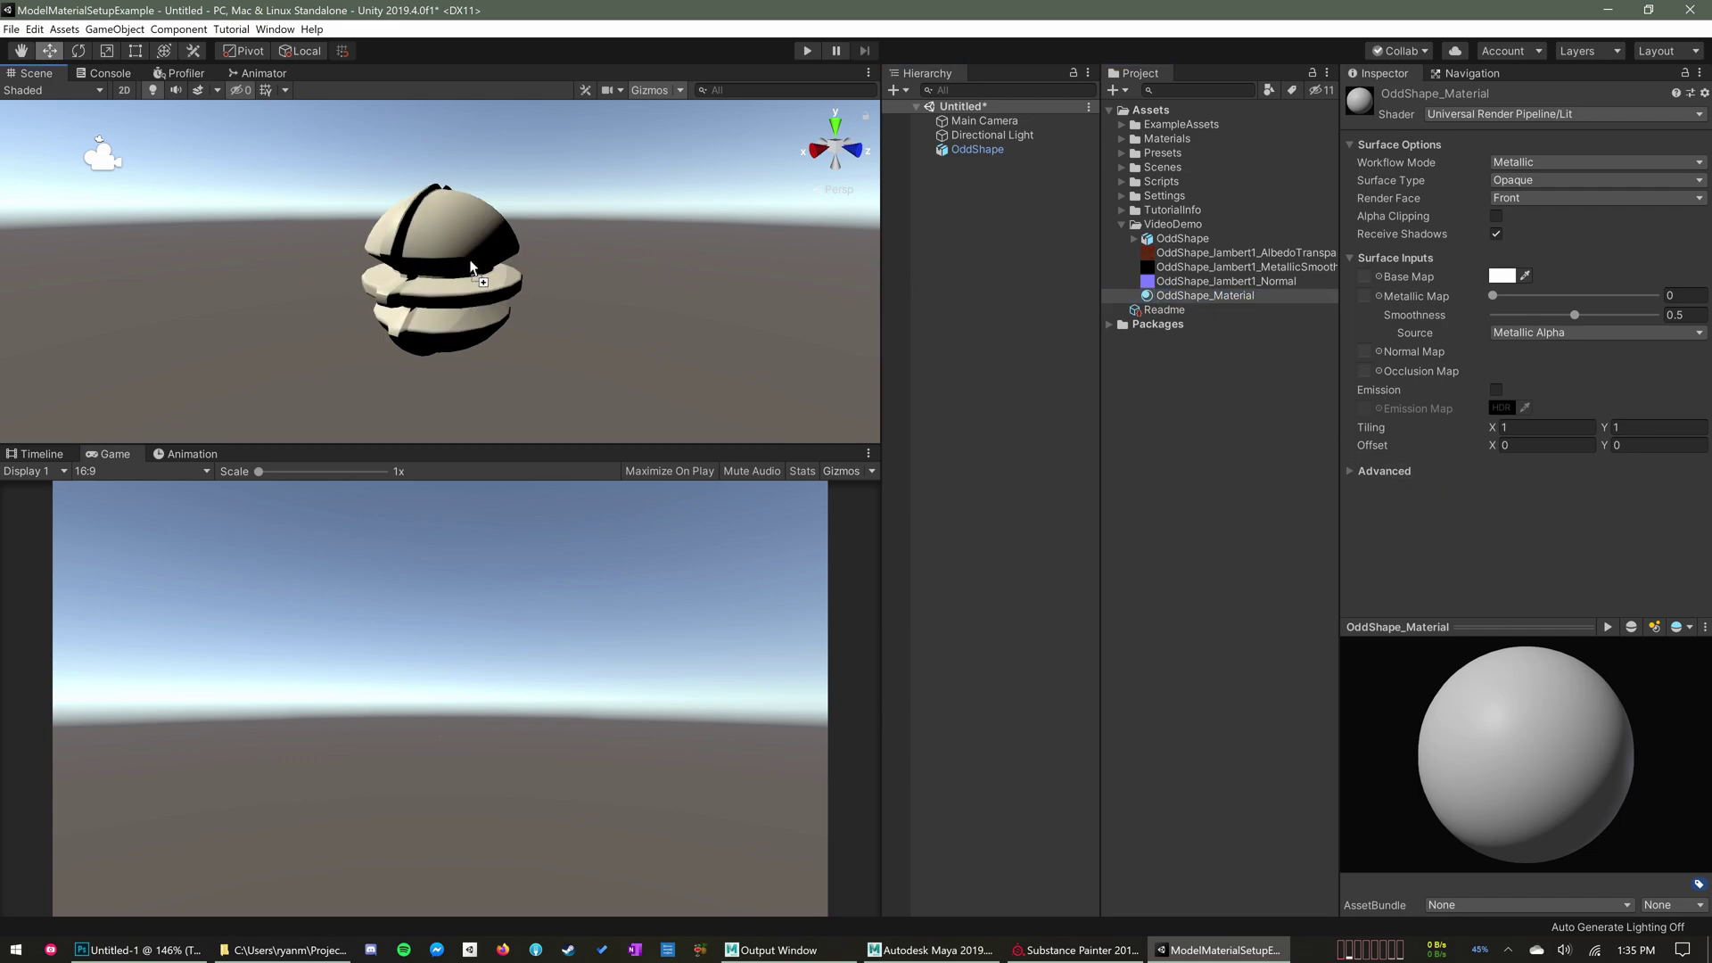
pyautogui.moveTo(944, 171); pyautogui.dragTo(1000, 145)
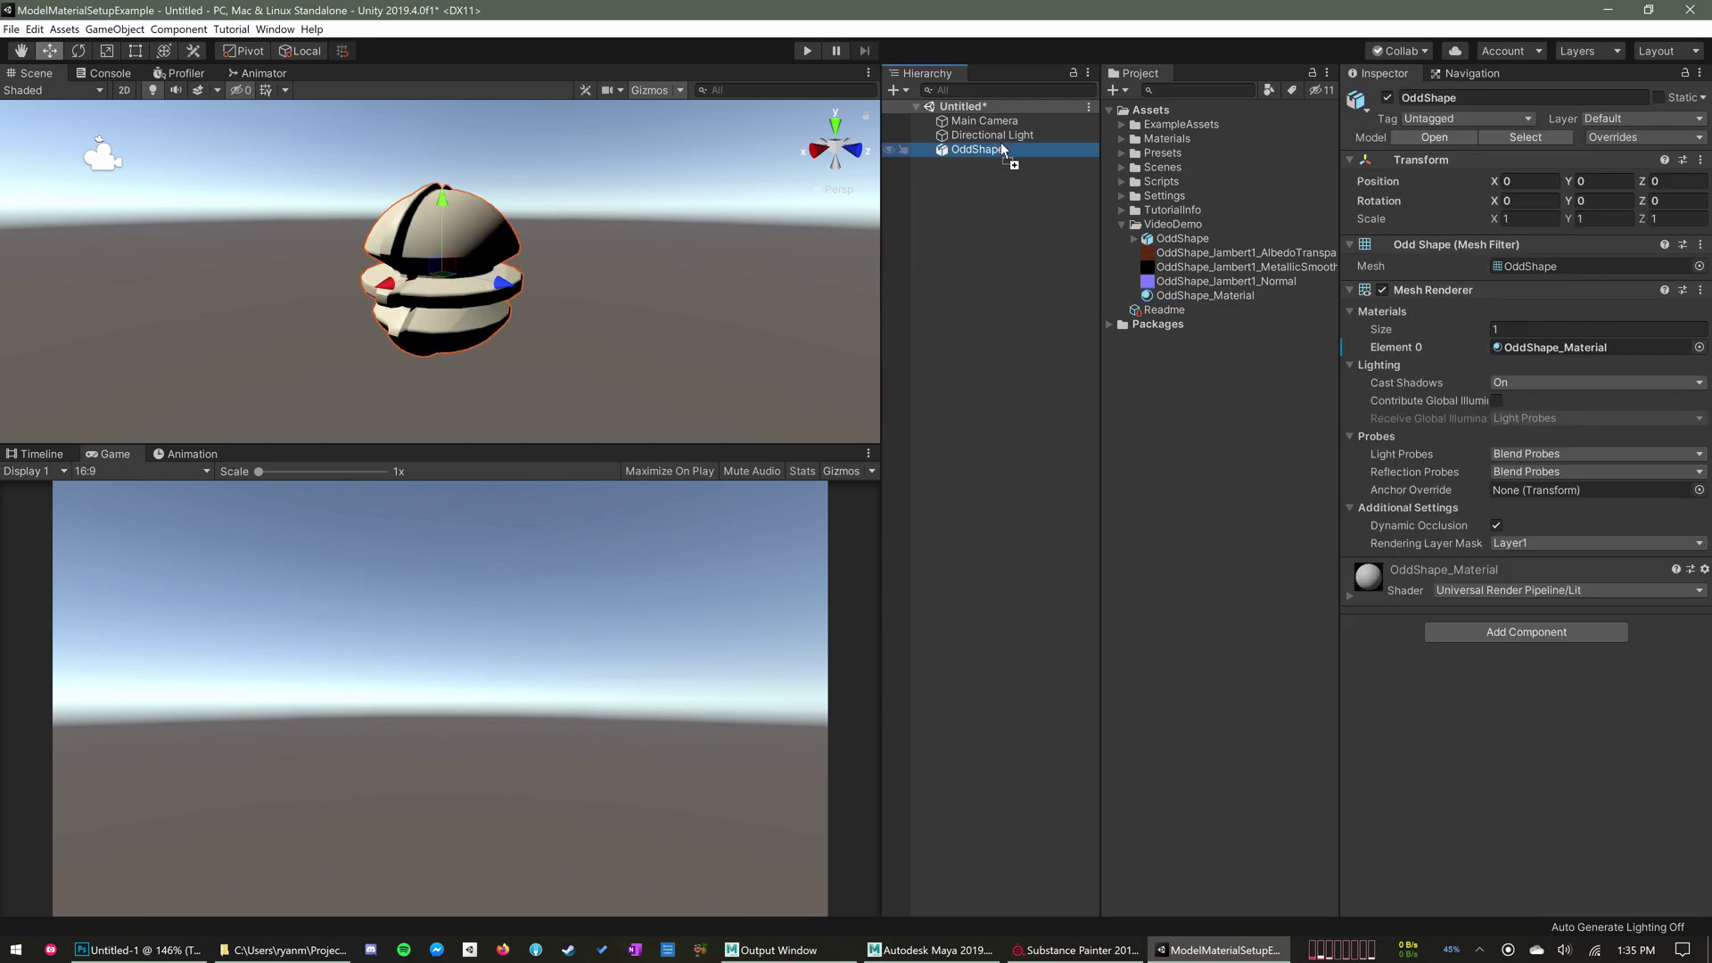
pyautogui.click(1437, 293)
pyautogui.click(1436, 292)
pyautogui.moveTo(1372, 409); pyautogui.dragTo(1507, 350)
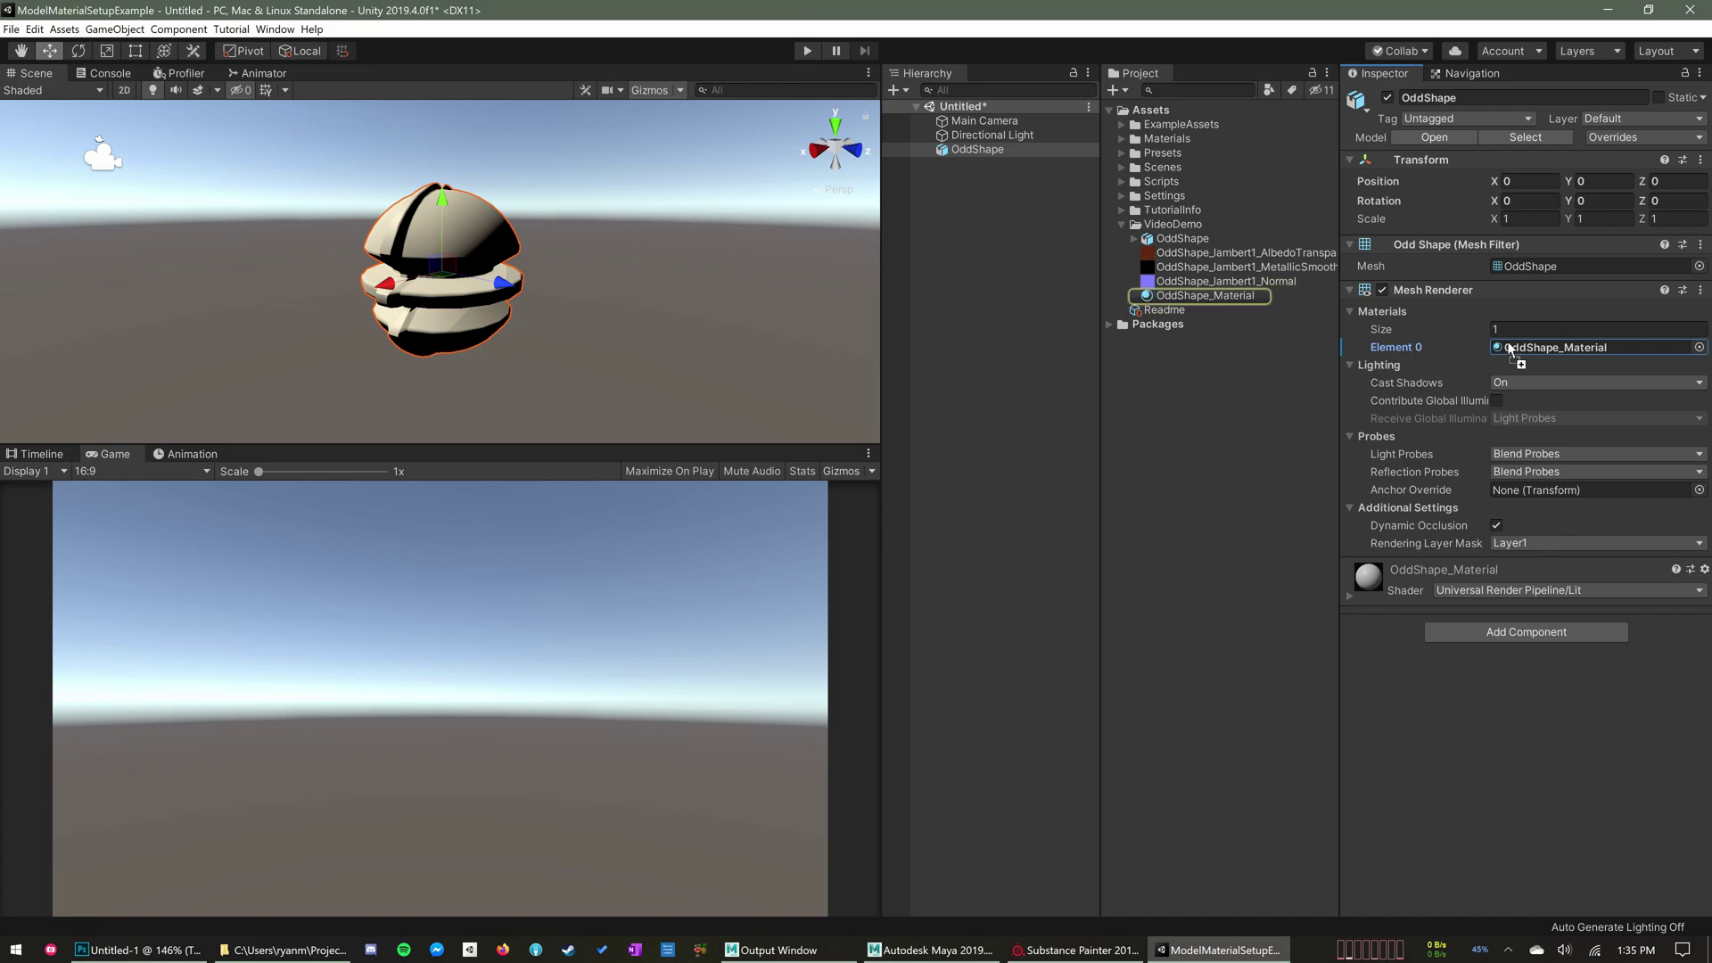
pyautogui.moveTo(1200, 296); pyautogui.dragTo(983, 149)
pyautogui.moveTo(1210, 298); pyautogui.dragTo(1553, 350)
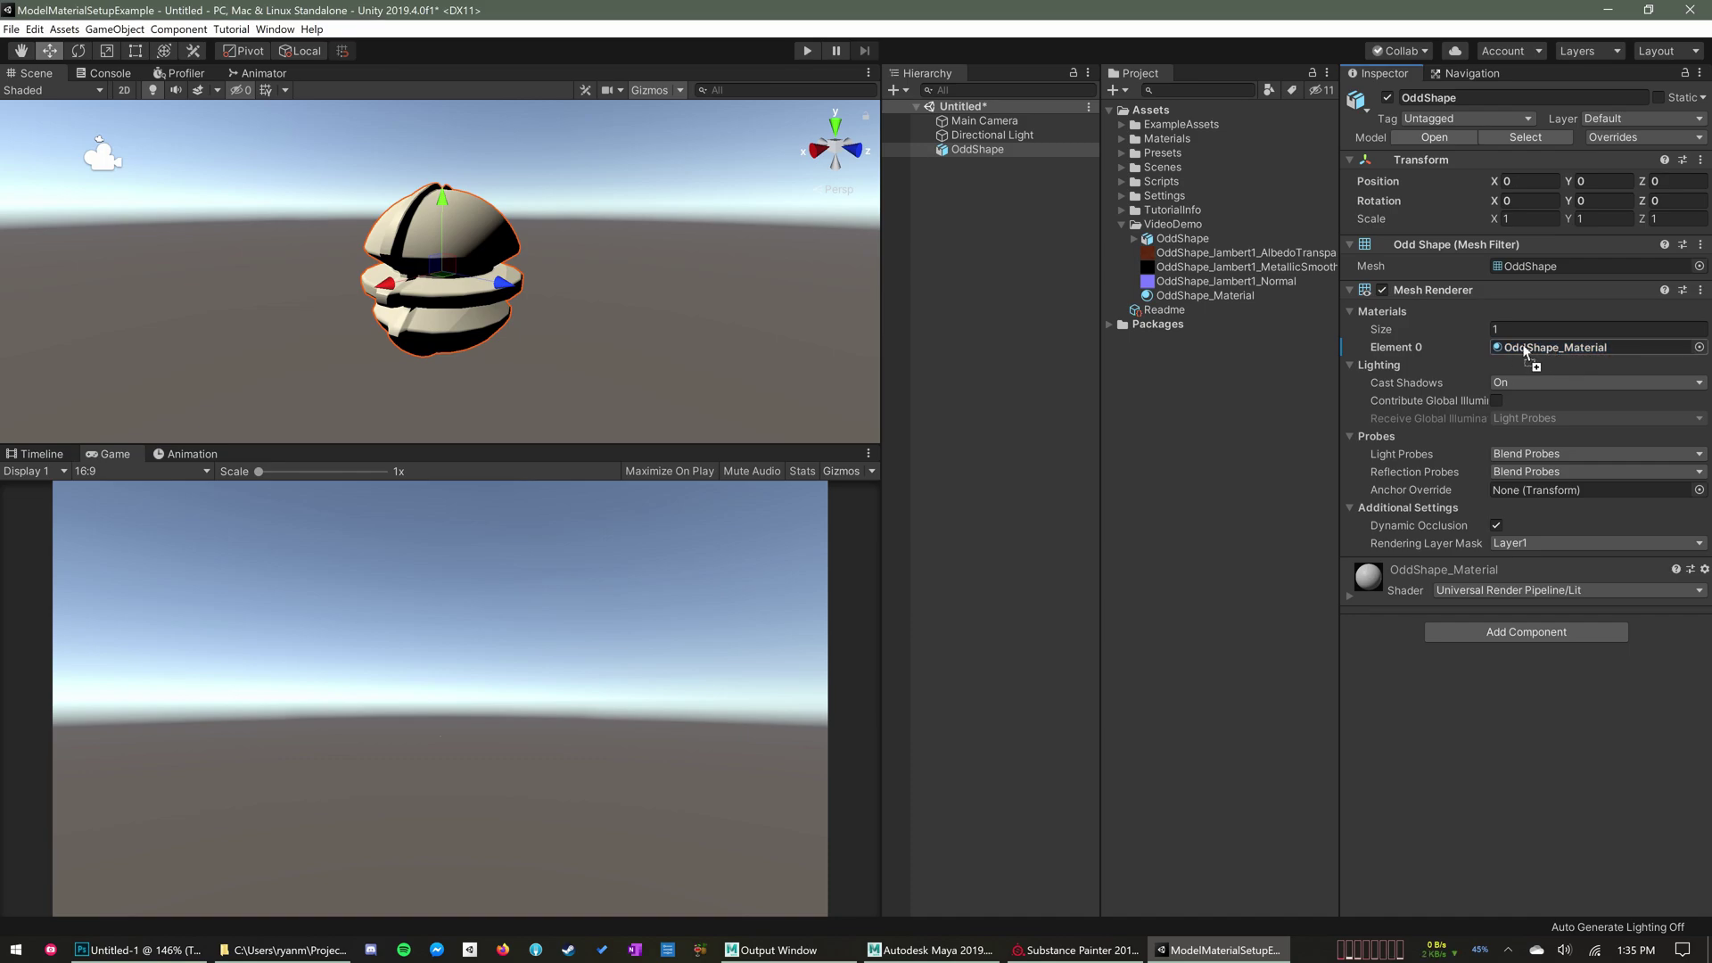
pyautogui.moveTo(1525, 350); pyautogui.dragTo(1525, 351)
# Assign the OddShape_lambert1 AlbedoTransparency, MetallicSmoothness and Normal textures to OddShape_Material's Base Map, Metallic Map and Normal Map
pyautogui.moveTo(1250, 299); pyautogui.dragTo(1254, 296)
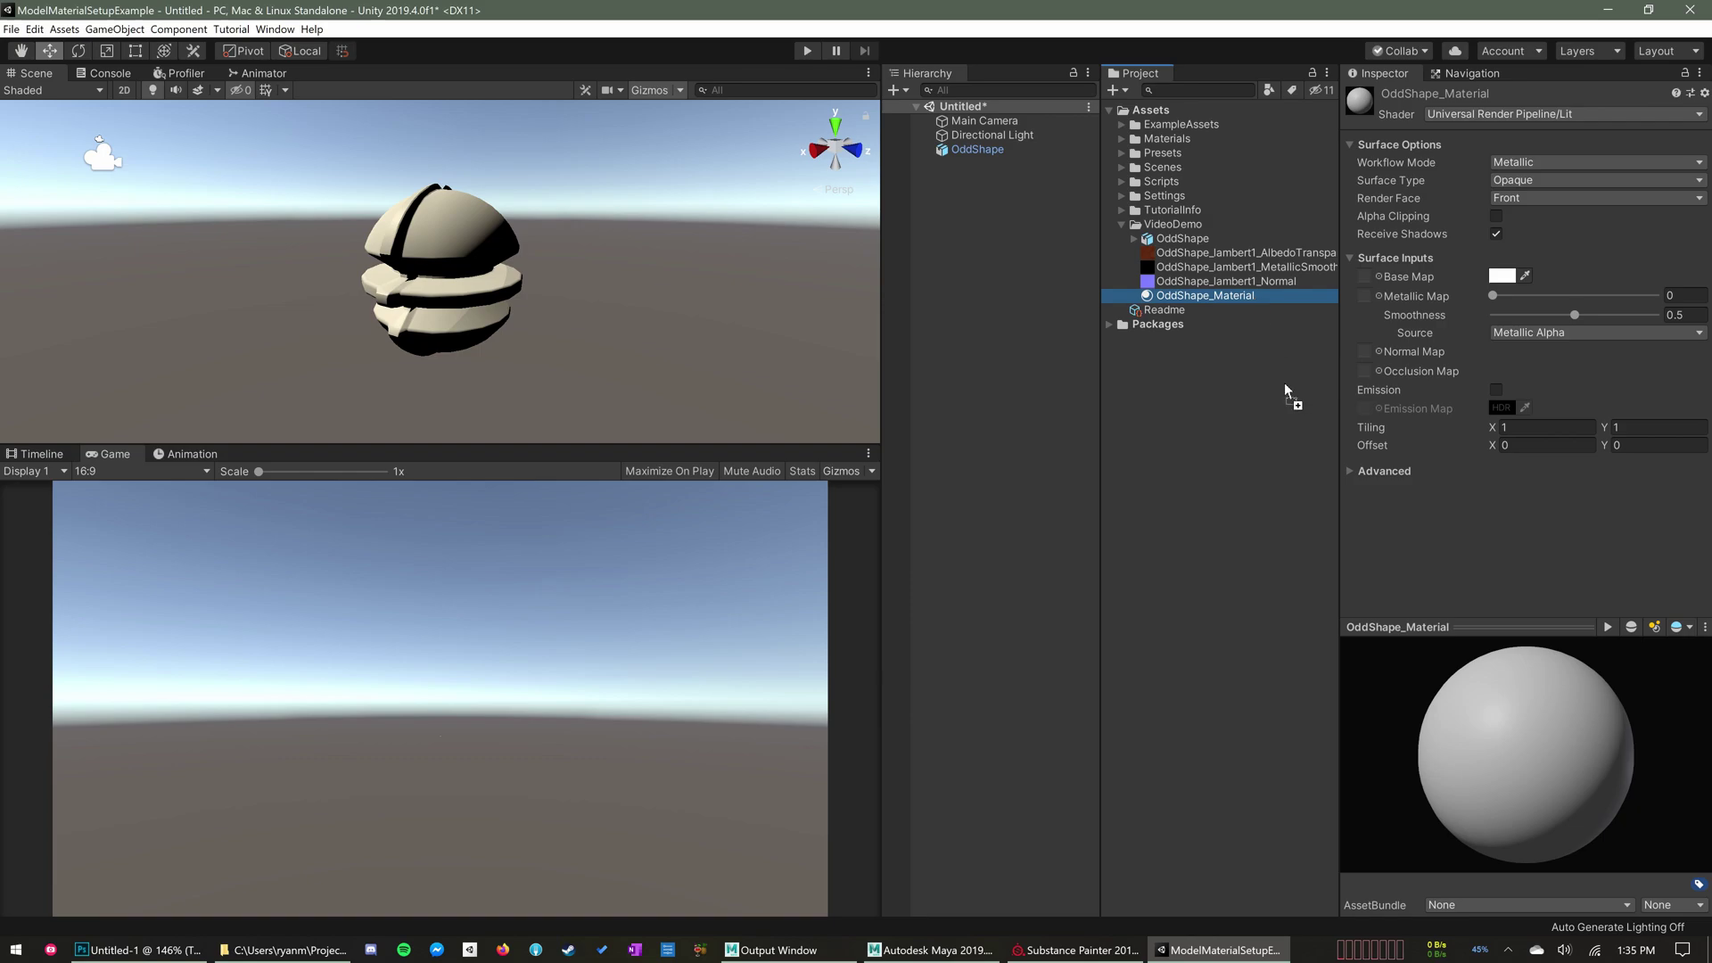
pyautogui.moveTo(1284, 382); pyautogui.dragTo(1408, 182)
pyautogui.moveTo(1209, 297); pyautogui.dragTo(1442, 249)
pyautogui.moveTo(1240, 252); pyautogui.dragTo(1362, 280)
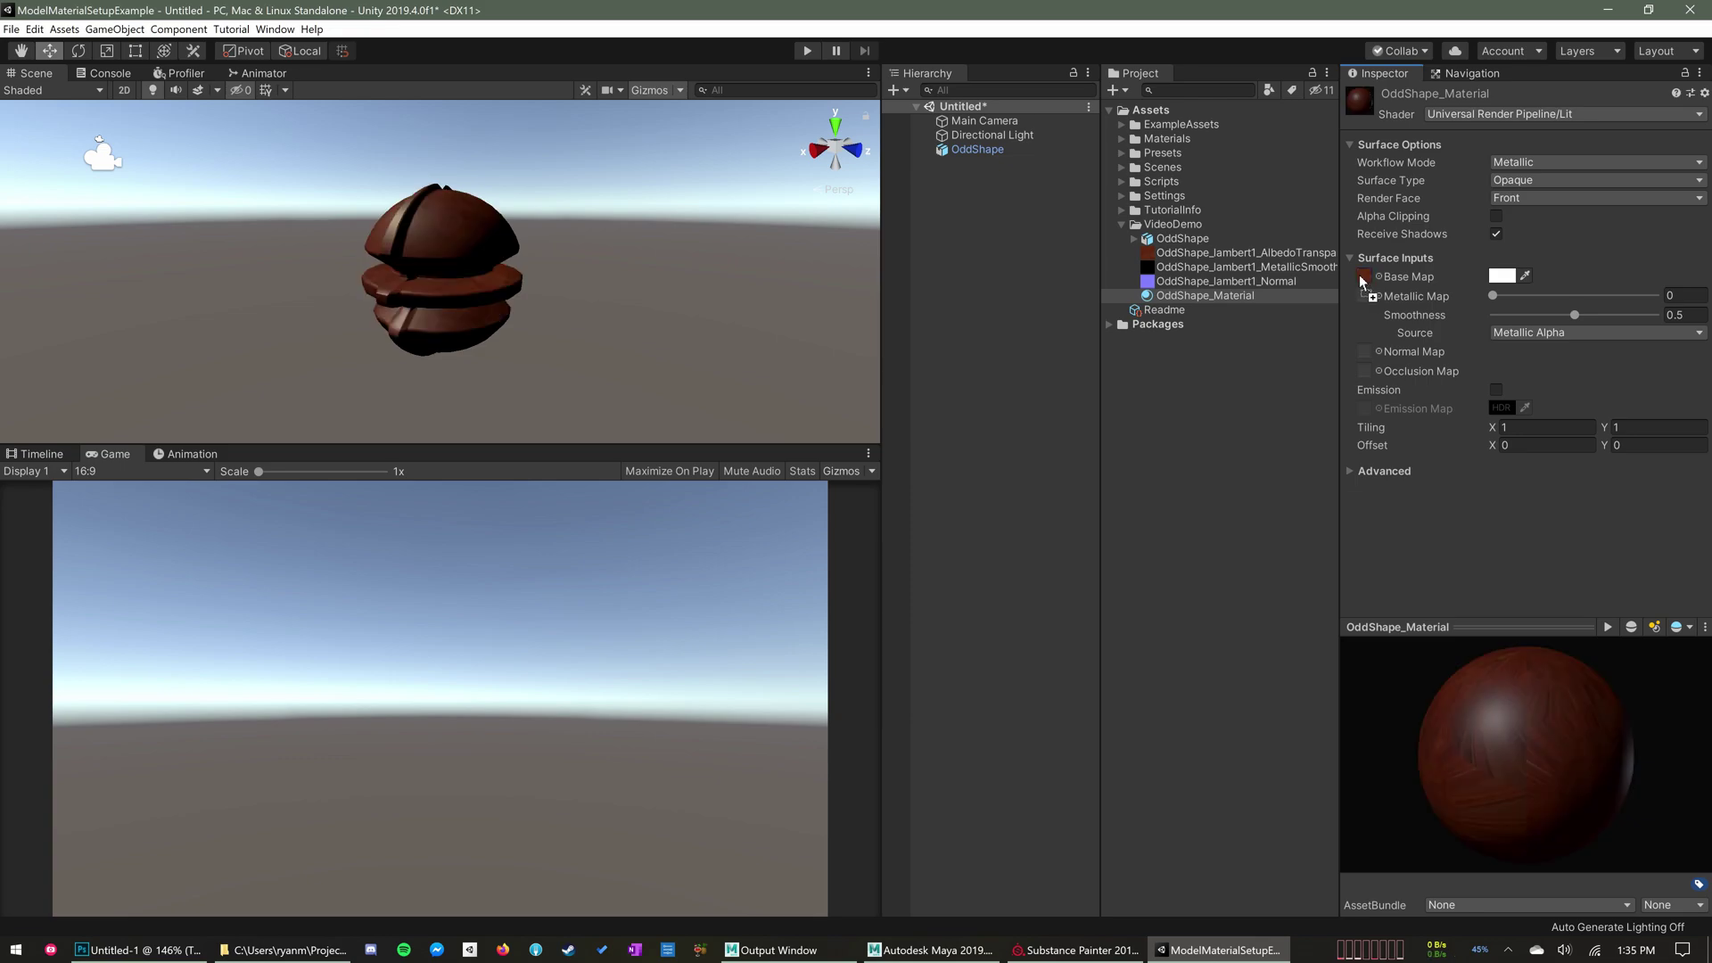
pyautogui.moveTo(1293, 267); pyautogui.dragTo(1364, 354)
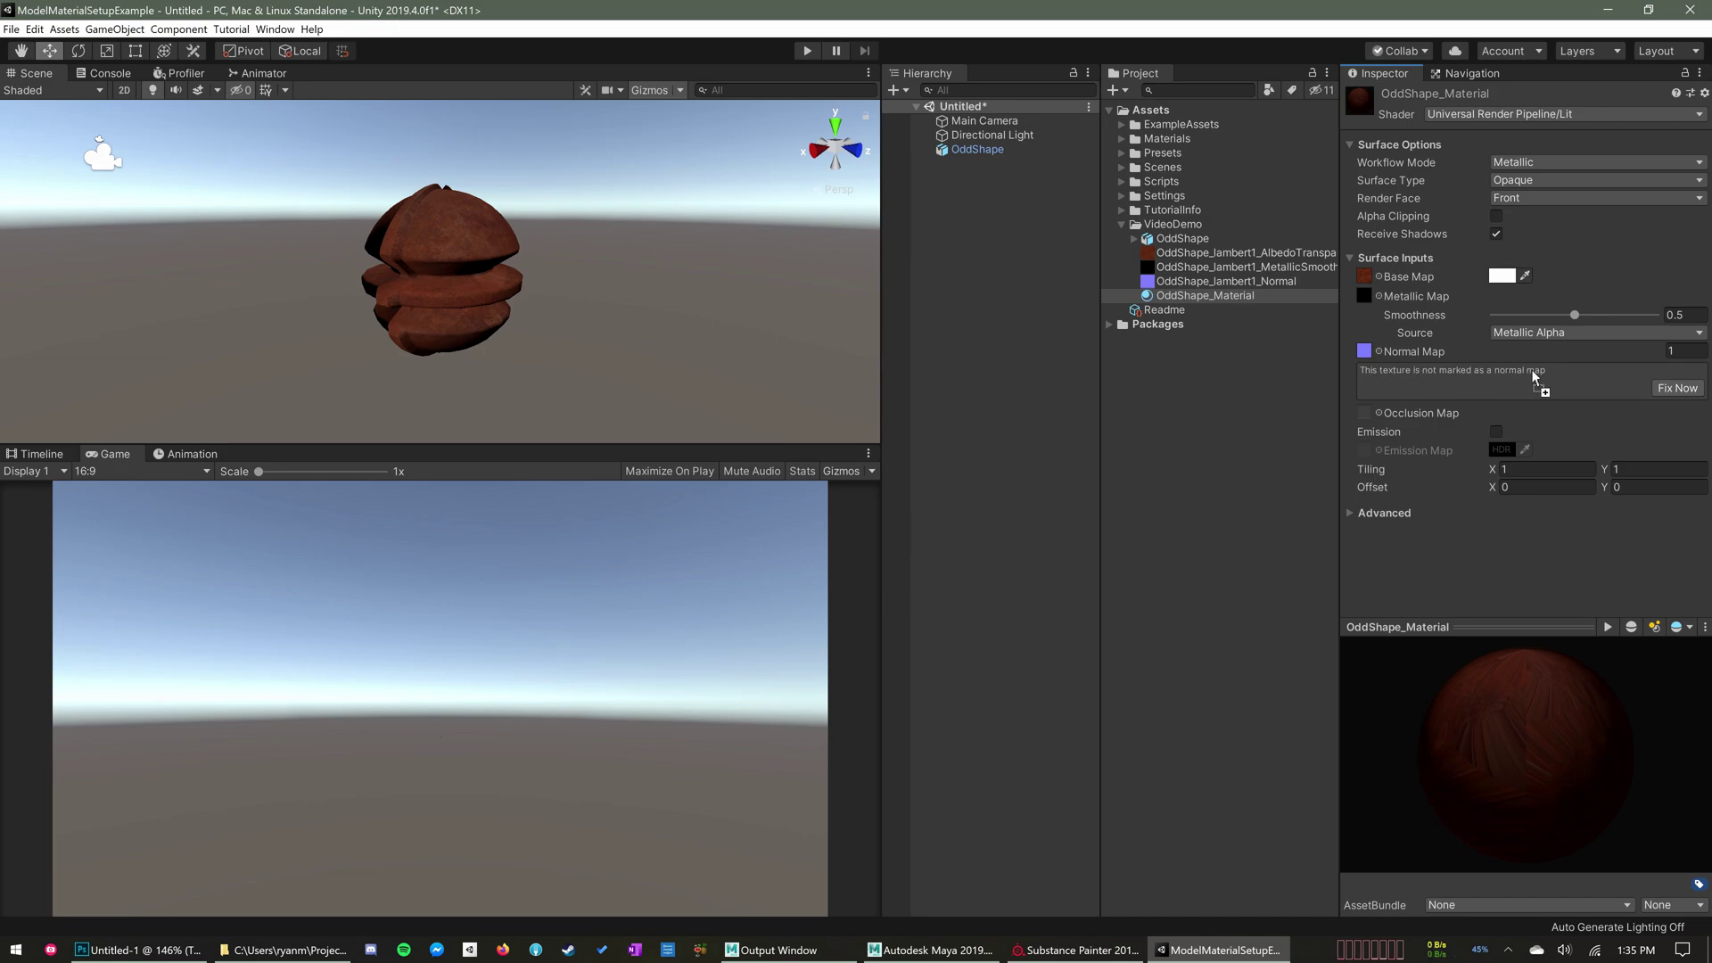
pyautogui.moveTo(1532, 369)
pyautogui.mouseDown()
pyautogui.moveTo(1467, 377)
pyautogui.moveTo(1520, 378)
pyautogui.mouseUp()
pyautogui.moveTo(1470, 387); pyautogui.dragTo(1680, 390)
# Set the texture type of OddShape_lambert1_Normal to Normal map and apply the import settings
pyautogui.click(1253, 278)
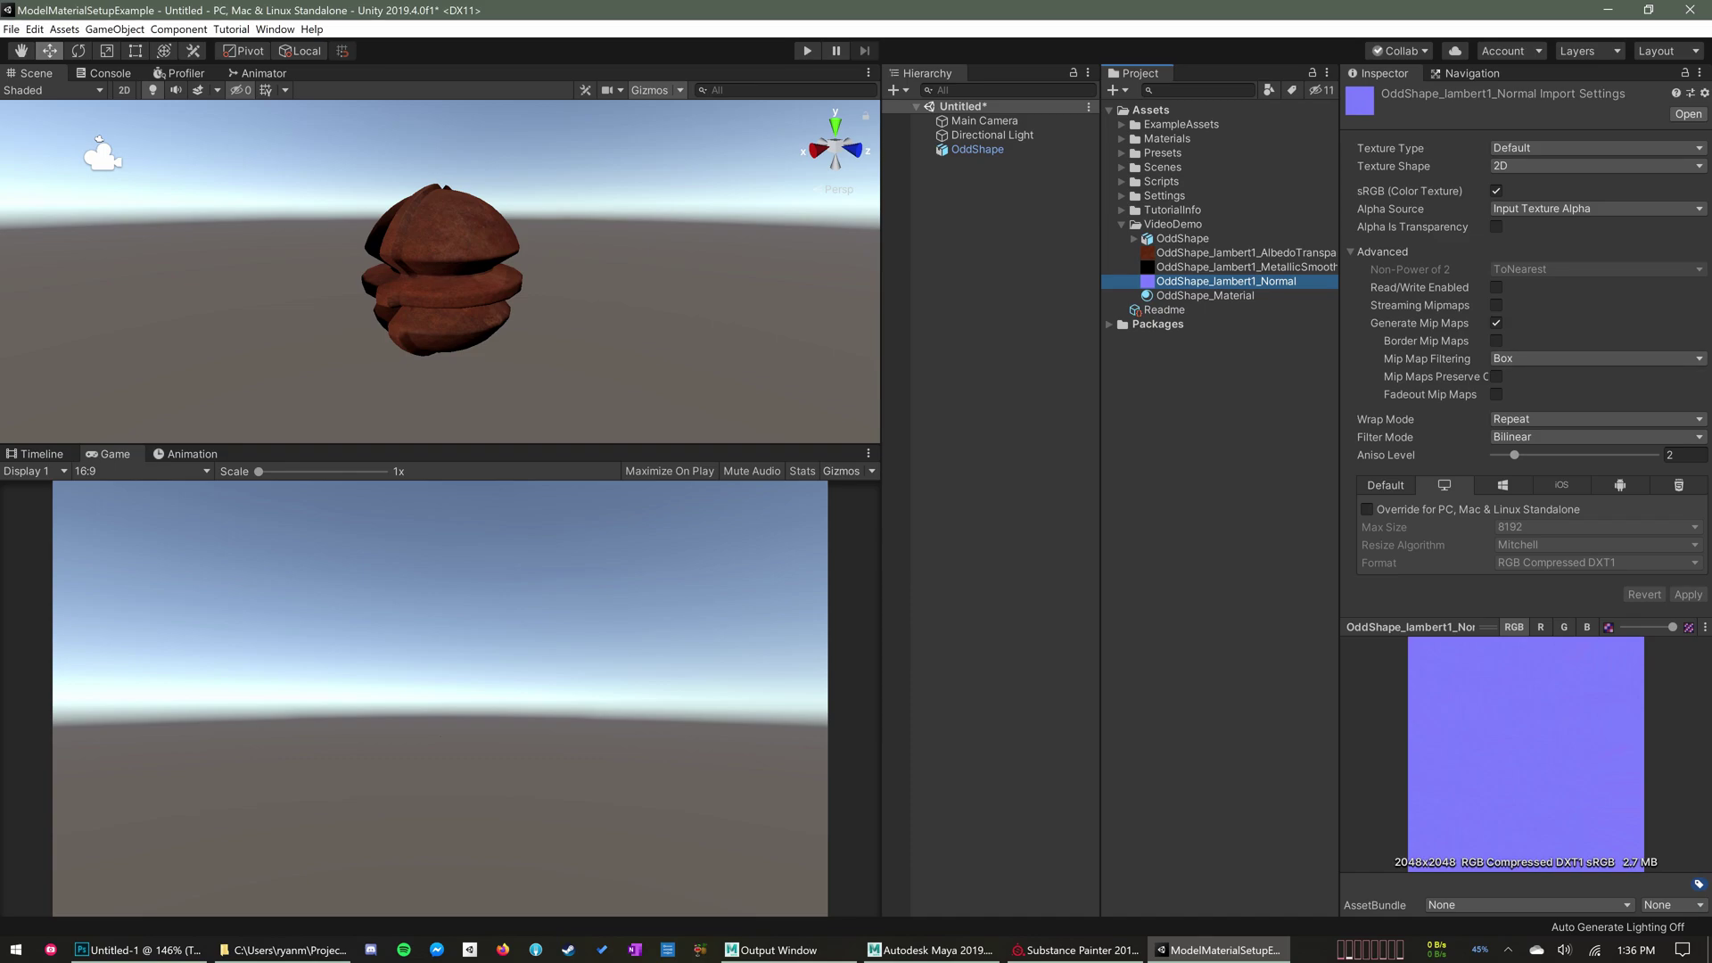
pyautogui.click(1393, 149)
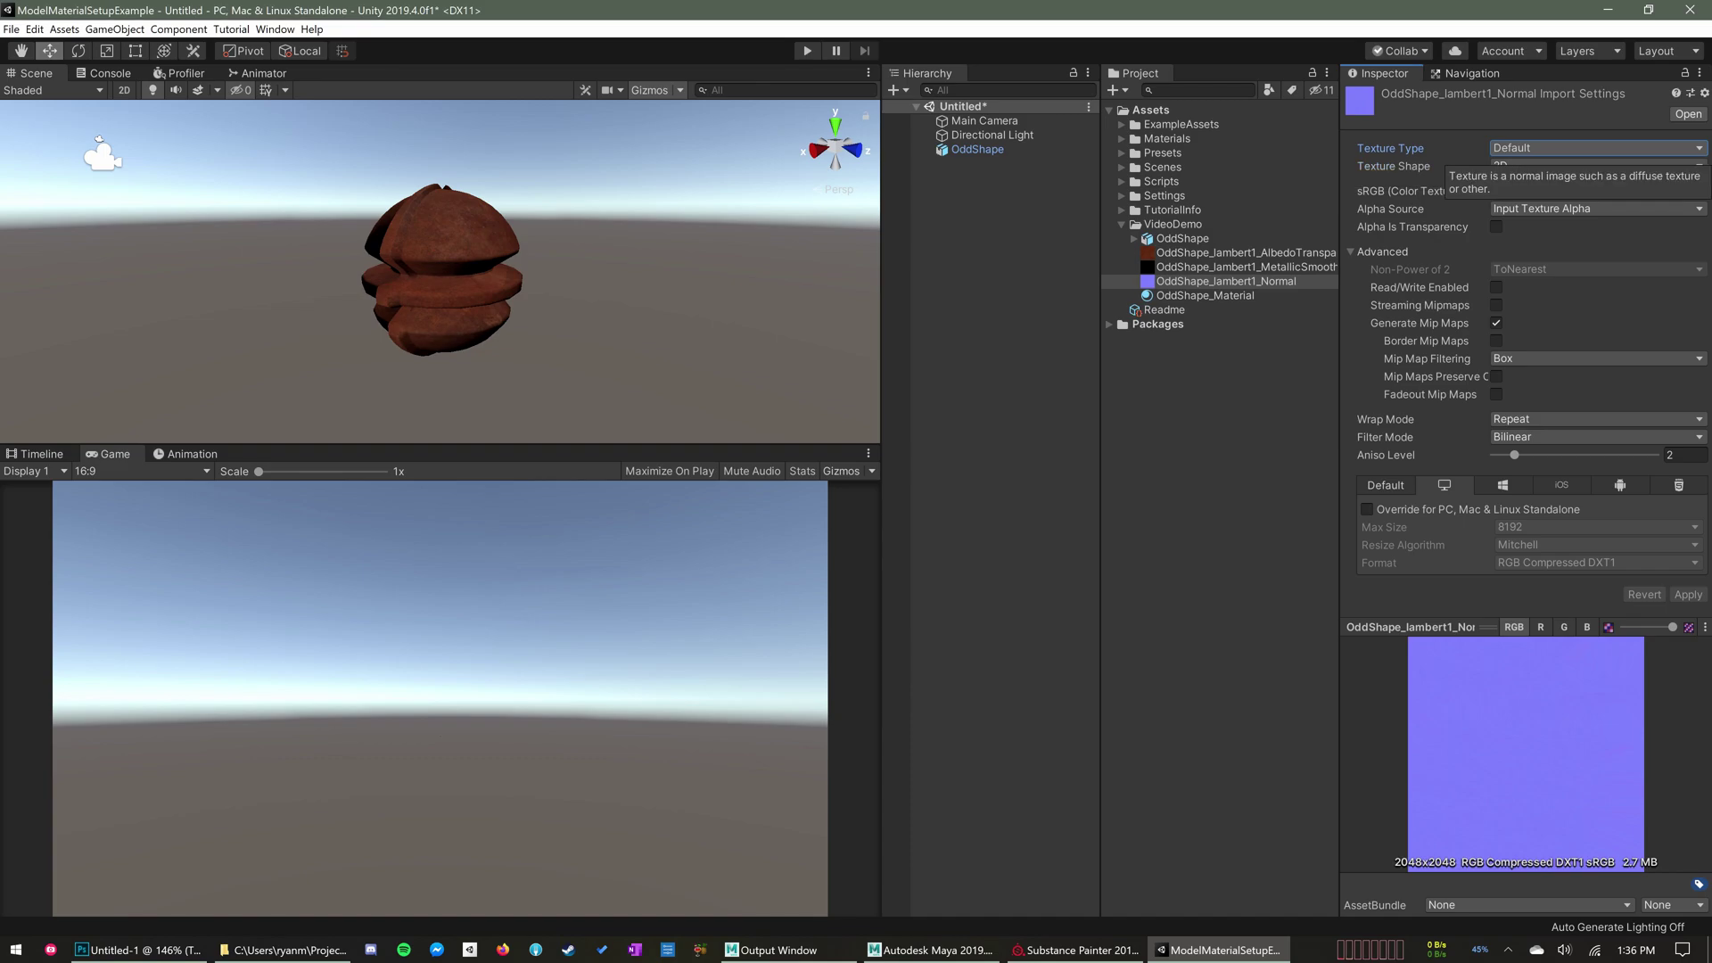
pyautogui.click(1598, 148)
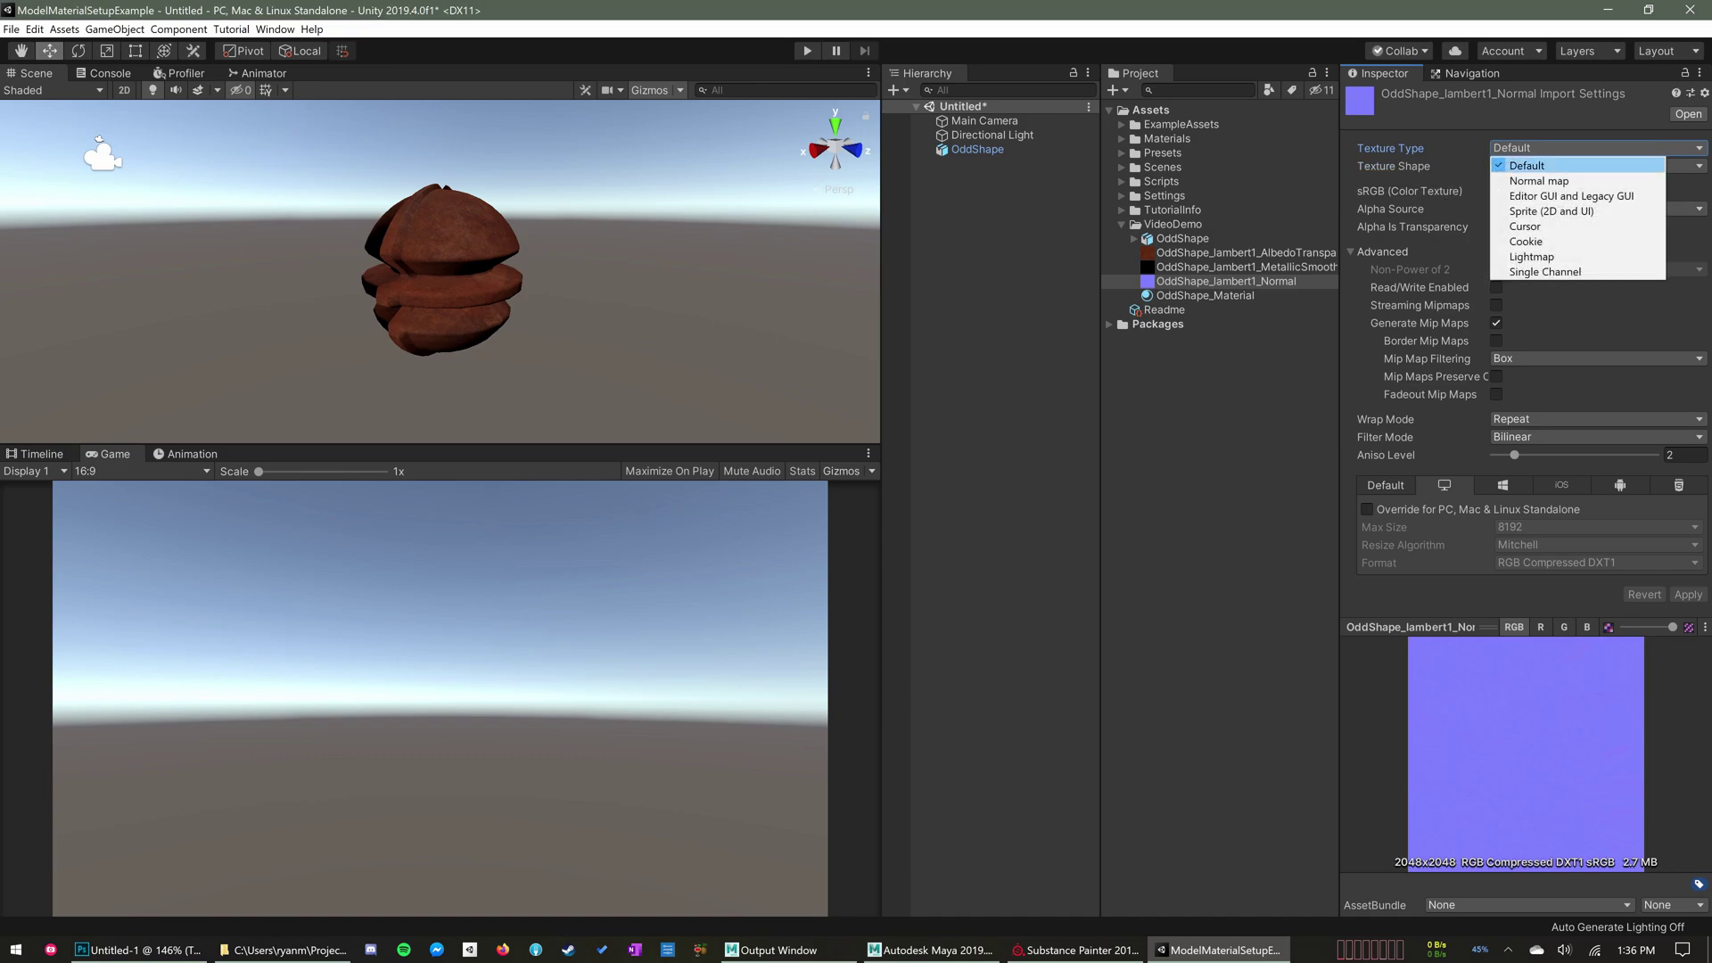
pyautogui.click(1539, 180)
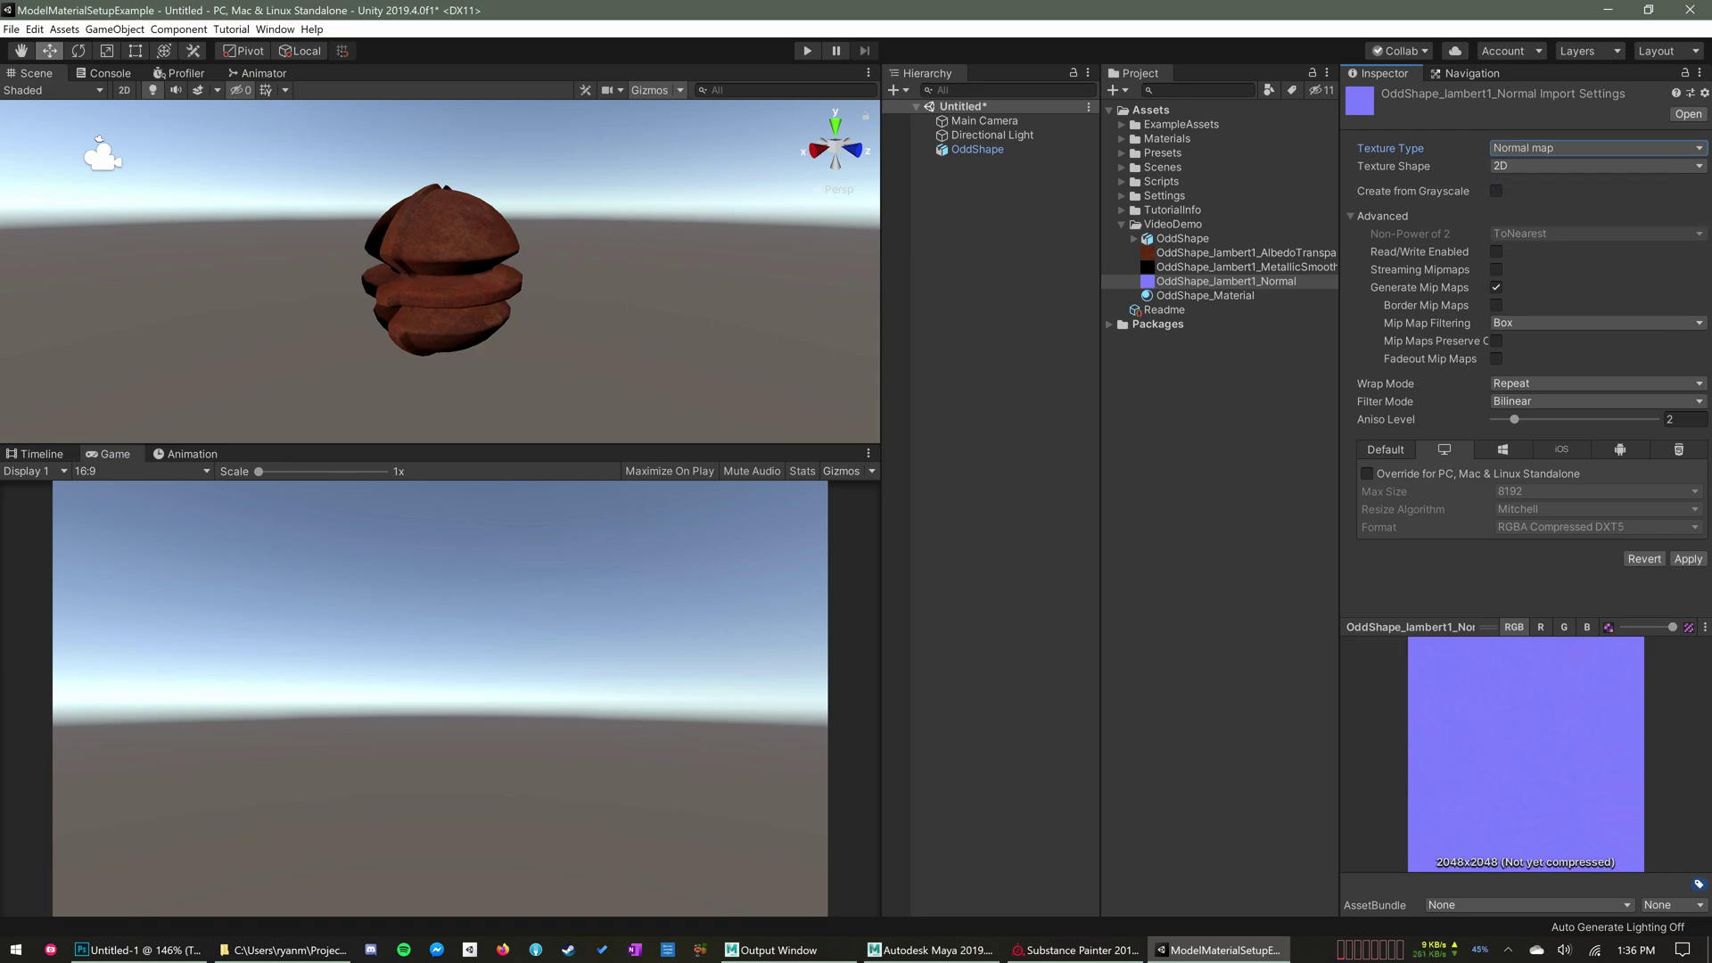
pyautogui.click(1688, 559)
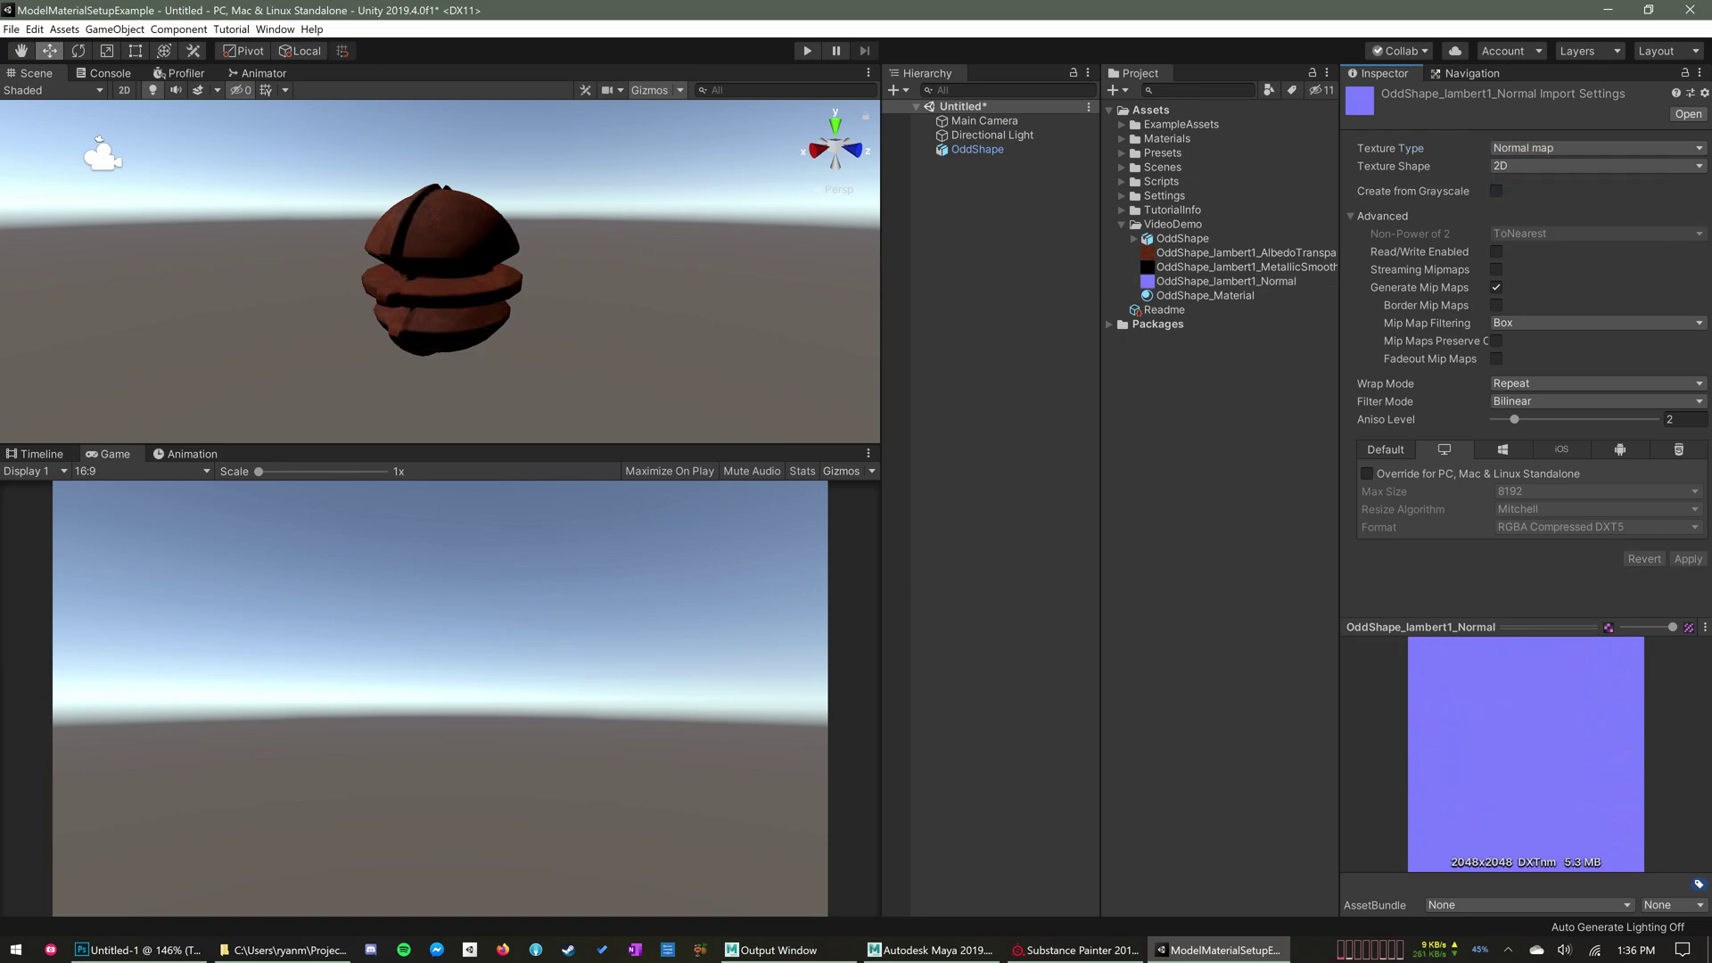
# Expand OddShape's material properties and check which texture is selected for the Normal Map
pyautogui.click(977, 149)
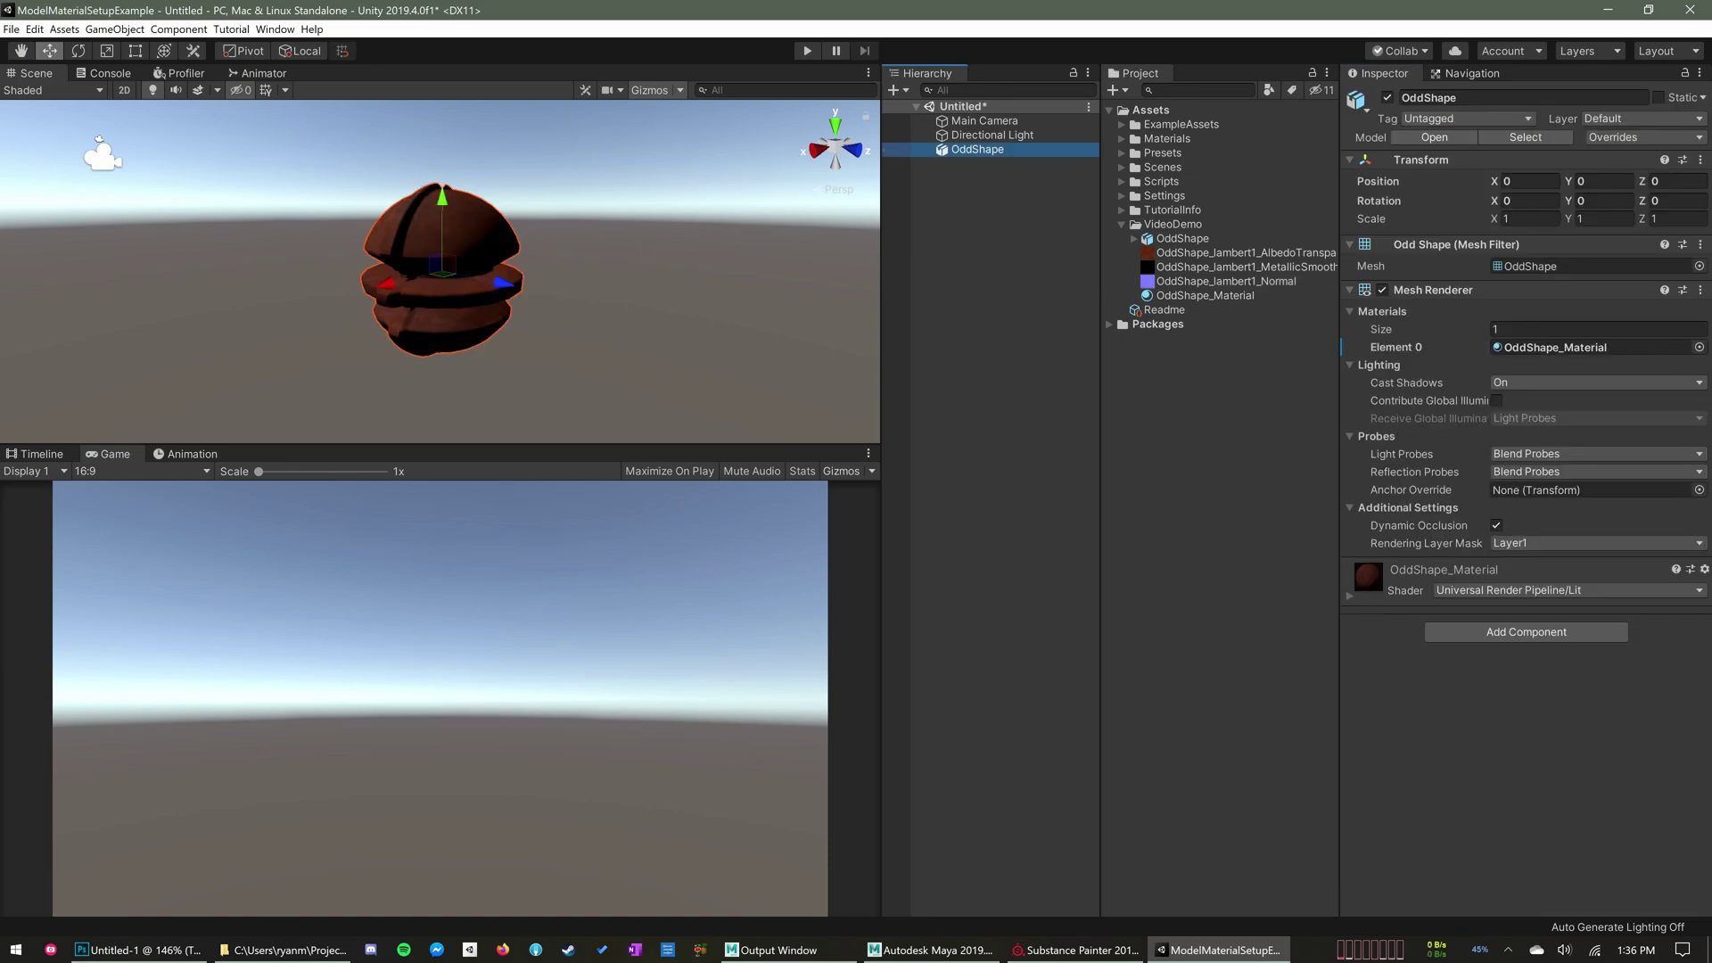
pyautogui.click(1350, 596)
pyautogui.scroll(-2, 1427, 596)
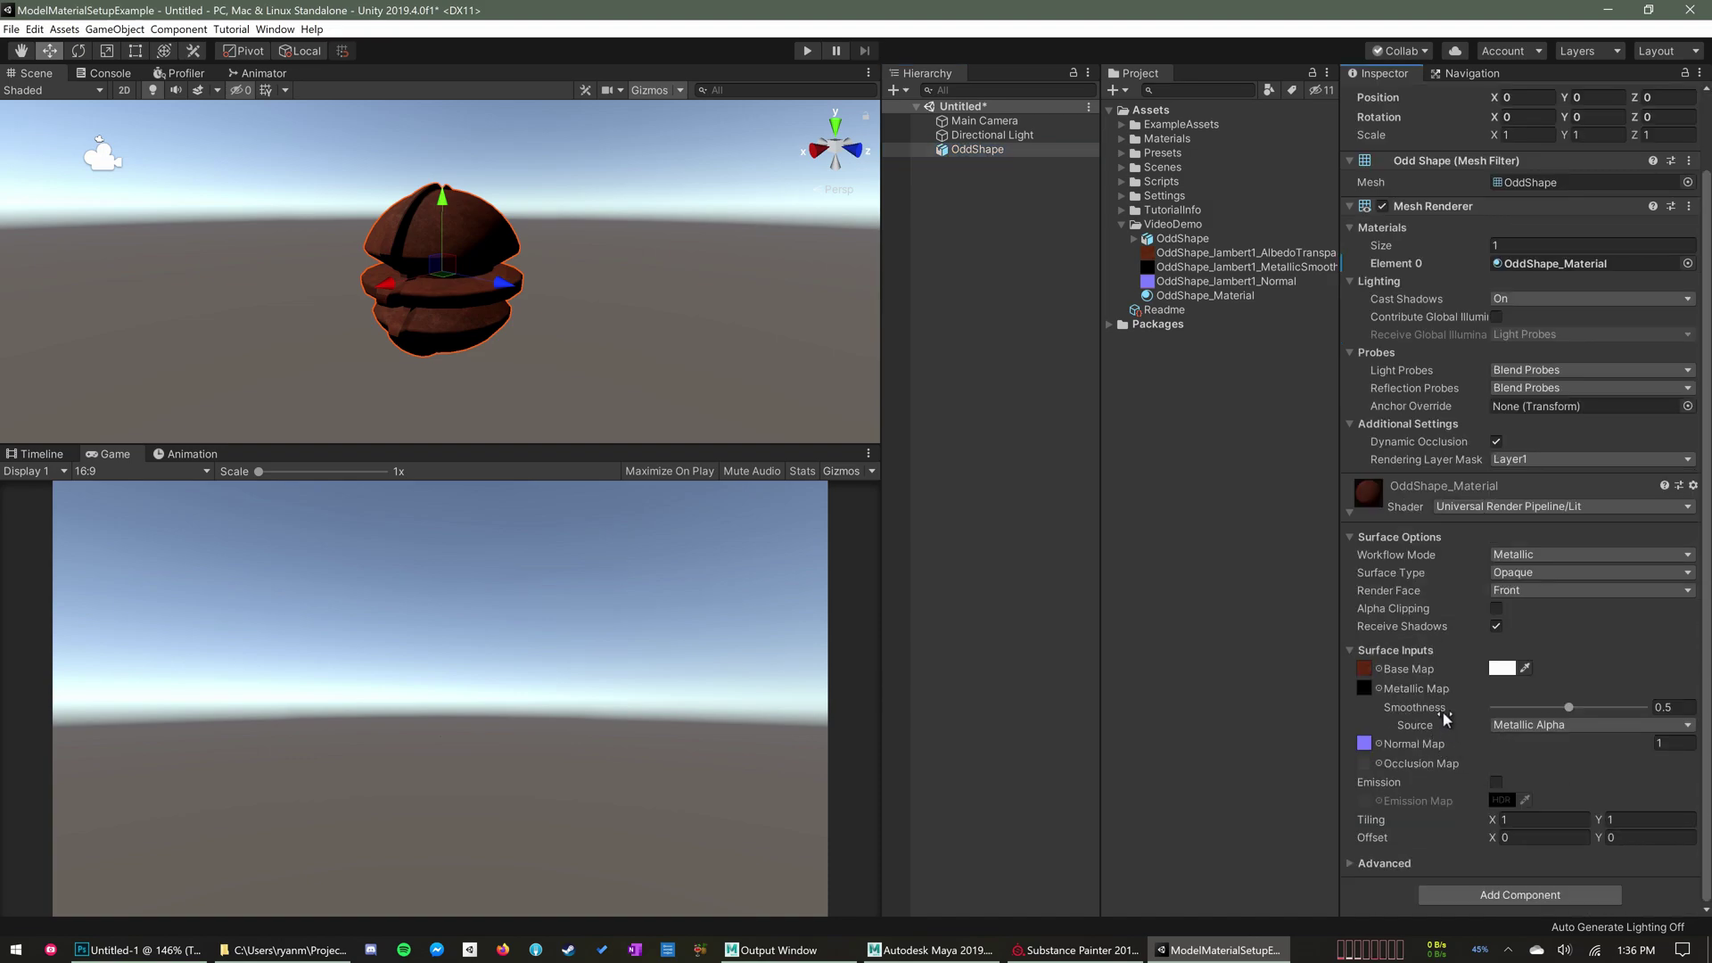
pyautogui.click(1379, 744)
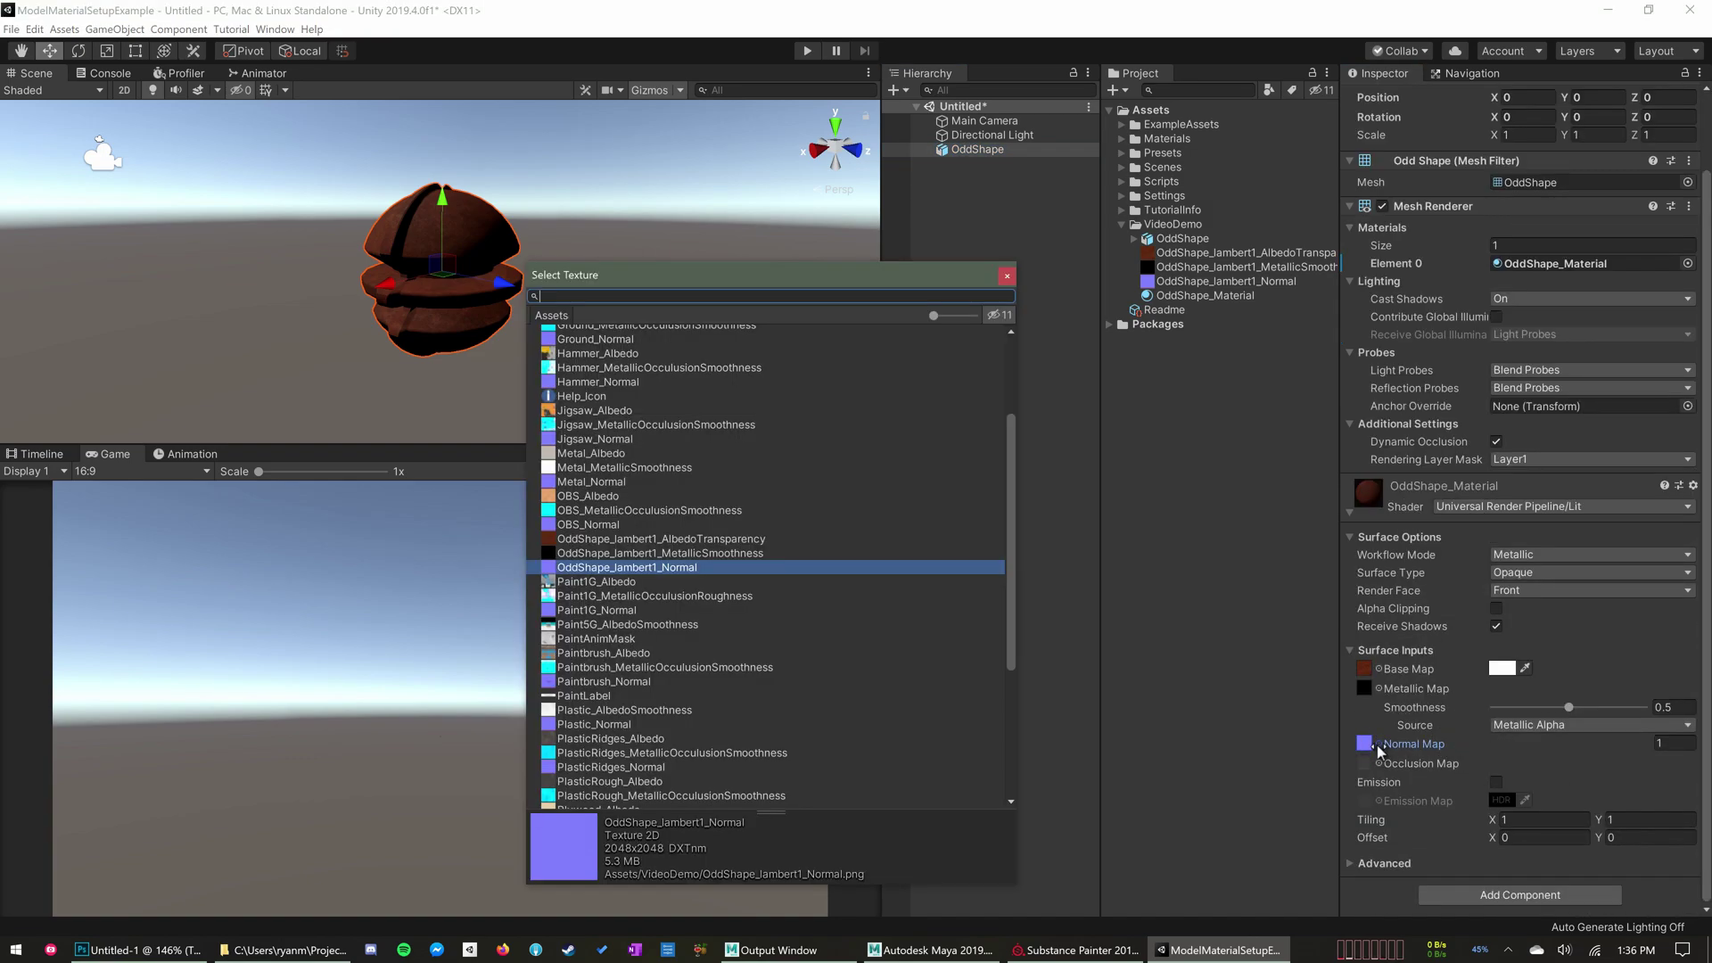
pyautogui.click(1404, 757)
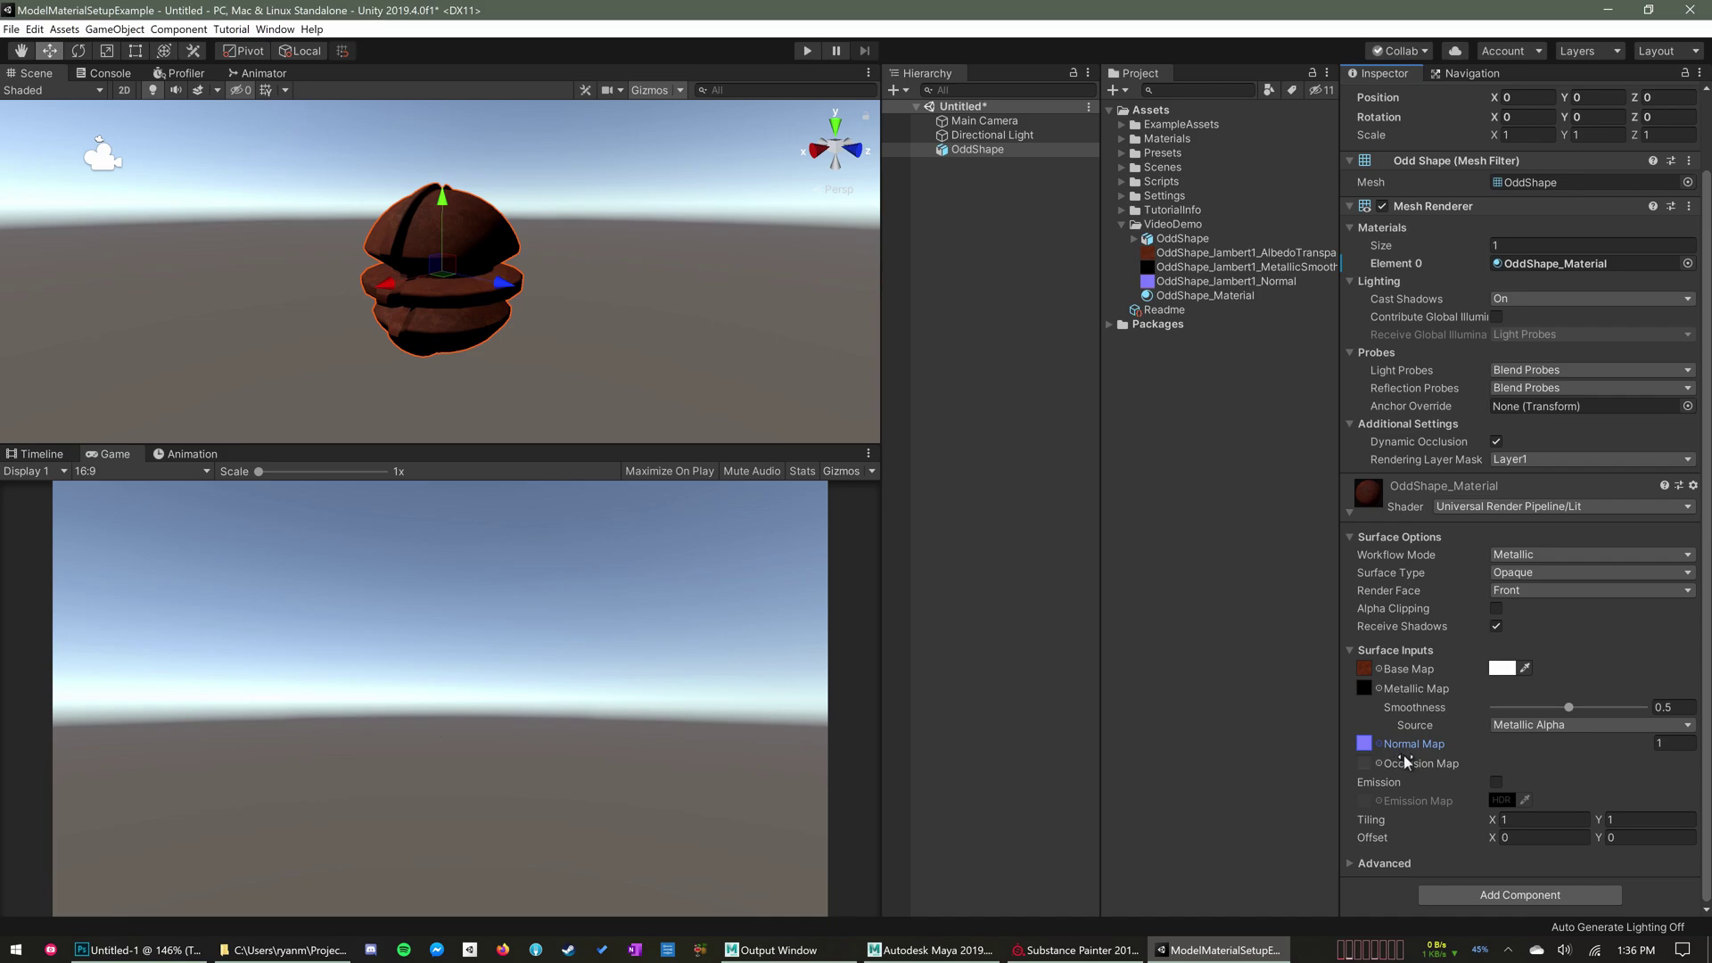
pyautogui.click(1009, 285)
# Examine the textured OddShape from several angles and distances in the scene, along with its material settings
pyautogui.click(979, 150)
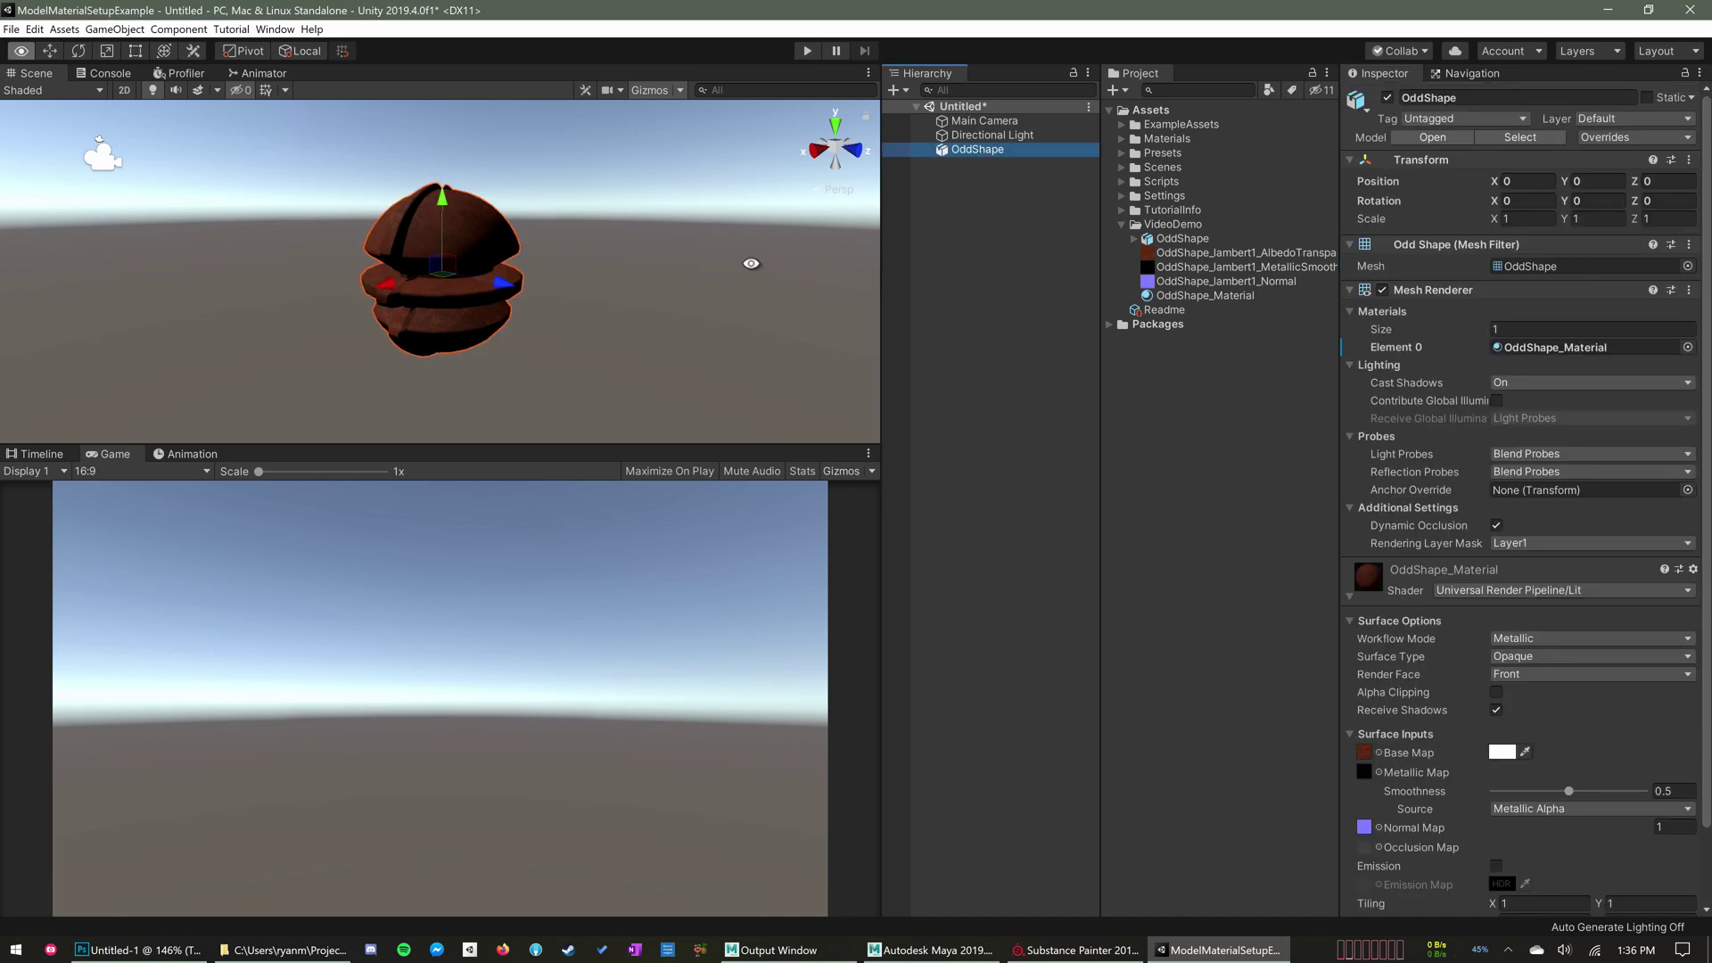
pyautogui.keyDown('alt'); pyautogui.moveTo(749, 264); pyautogui.dragTo(535, 284); pyautogui.keyUp('alt')
pyautogui.keyDown('alt'); pyautogui.moveTo(535, 284); pyautogui.dragTo(669, 325, button='right'); pyautogui.keyUp('alt')
pyautogui.keyDown('alt'); pyautogui.moveTo(669, 325); pyautogui.dragTo(803, 330); pyautogui.keyUp('alt')
pyautogui.moveTo(802, 330)
pyautogui.keyDown('alt'); pyautogui.mouseDown(button='right')
pyautogui.moveTo(580, 312)
pyautogui.moveTo(824, 334)
pyautogui.mouseUp(button='right'); pyautogui.keyUp('alt')
pyautogui.keyDown('alt'); pyautogui.moveTo(823, 335); pyautogui.dragTo(343, 292); pyautogui.keyUp('alt')
pyautogui.keyDown('alt'); pyautogui.moveTo(343, 291); pyautogui.dragTo(837, 344, button='right'); pyautogui.keyUp('alt')
pyautogui.keyDown('alt'); pyautogui.moveTo(837, 344); pyautogui.dragTo(469, 292); pyautogui.keyUp('alt')
pyautogui.press('e')
pyautogui.hotkey('ctrl', 'z')
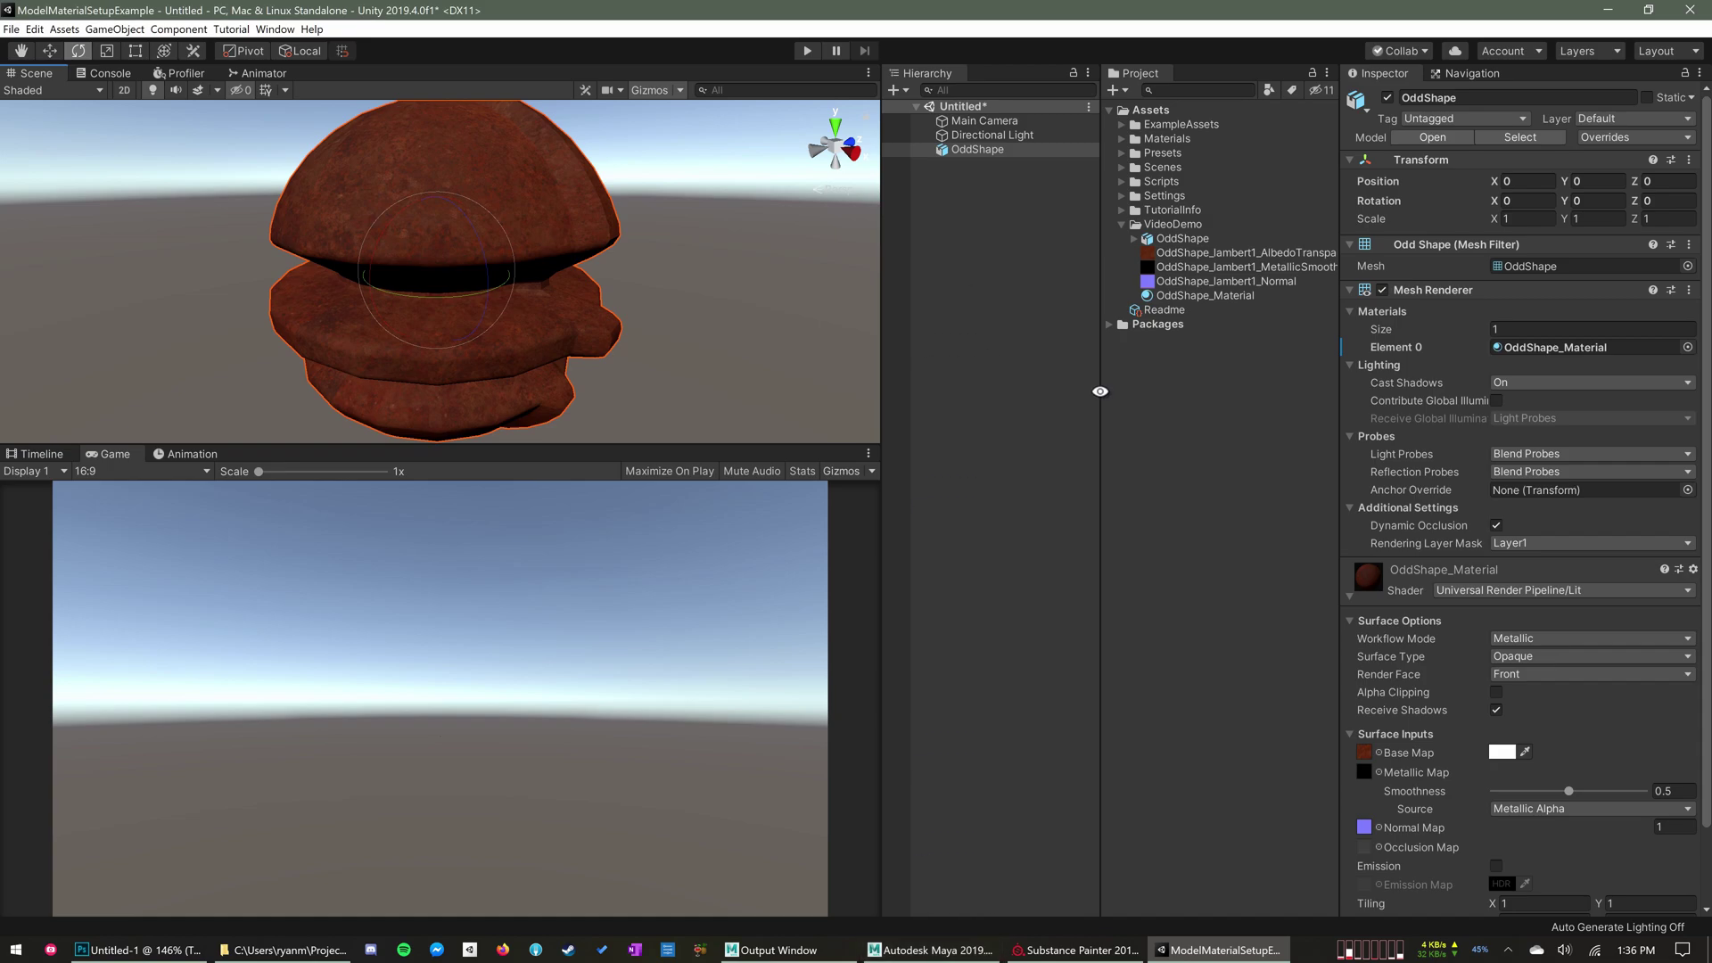
pyautogui.keyDown('alt'); pyautogui.moveTo(752, 372); pyautogui.dragTo(678, 321, button='right'); pyautogui.keyUp('alt')
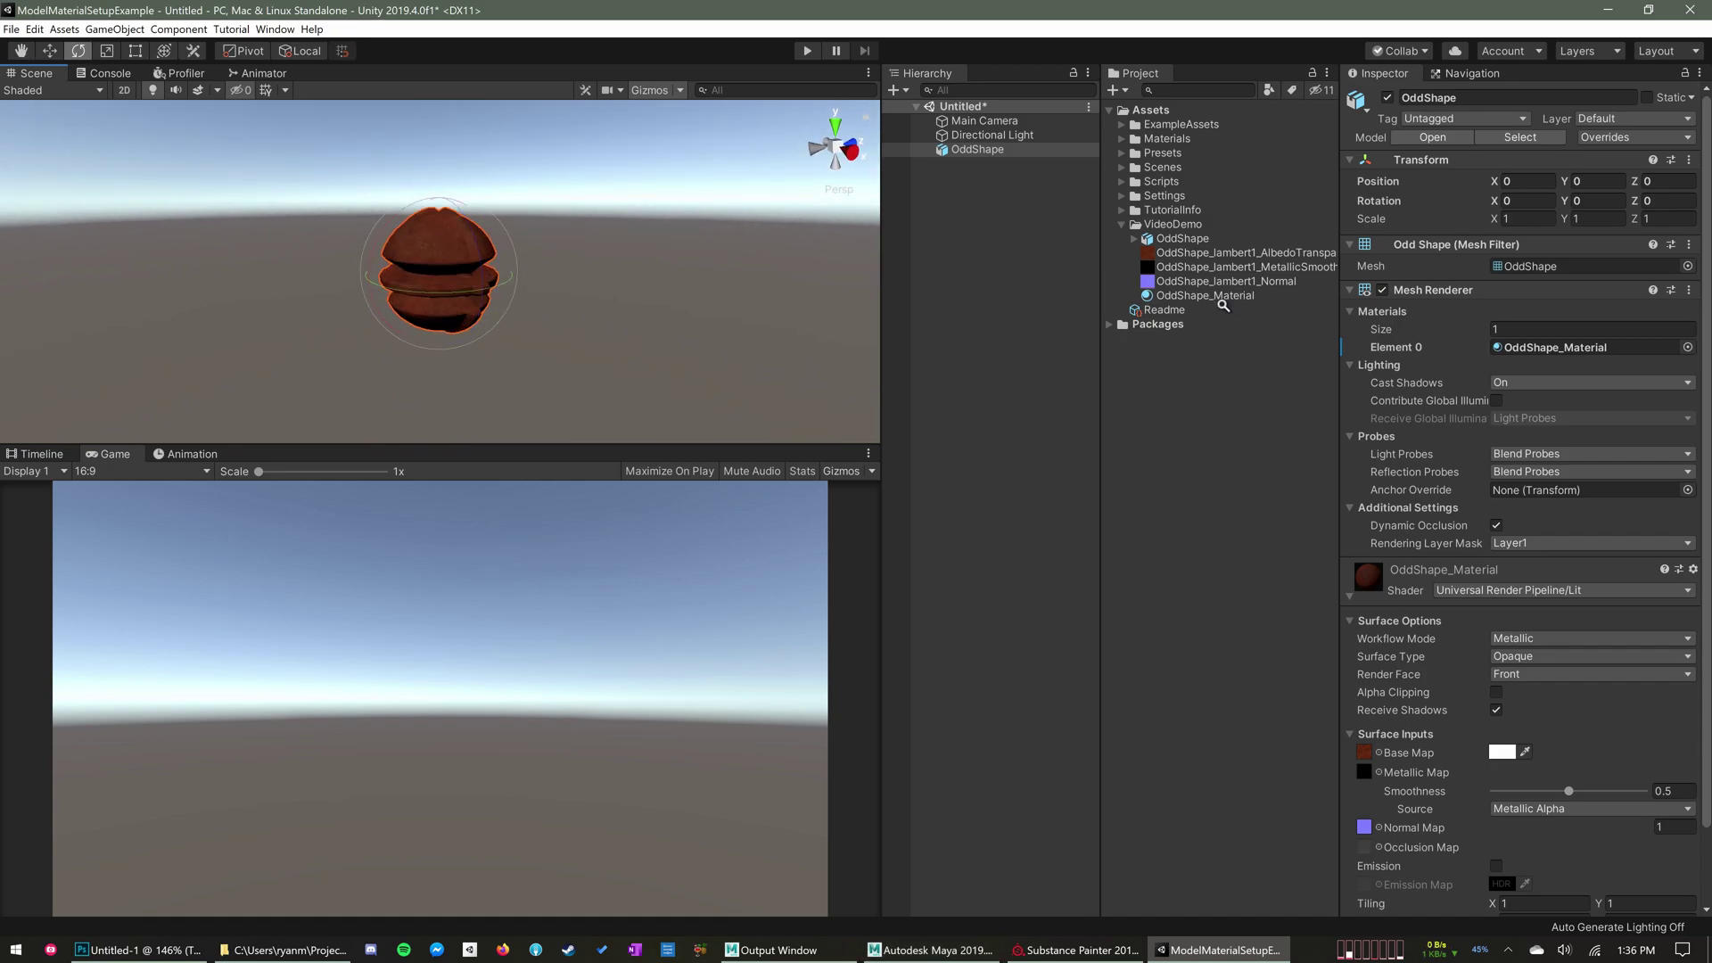
pyautogui.click(1205, 296)
pyautogui.moveTo(1507, 749); pyautogui.dragTo(1586, 755)
# Create an original prefab from the scene's OddShape in the VideoDemo folder and name it OddShape Prefab
pyautogui.click(977, 152)
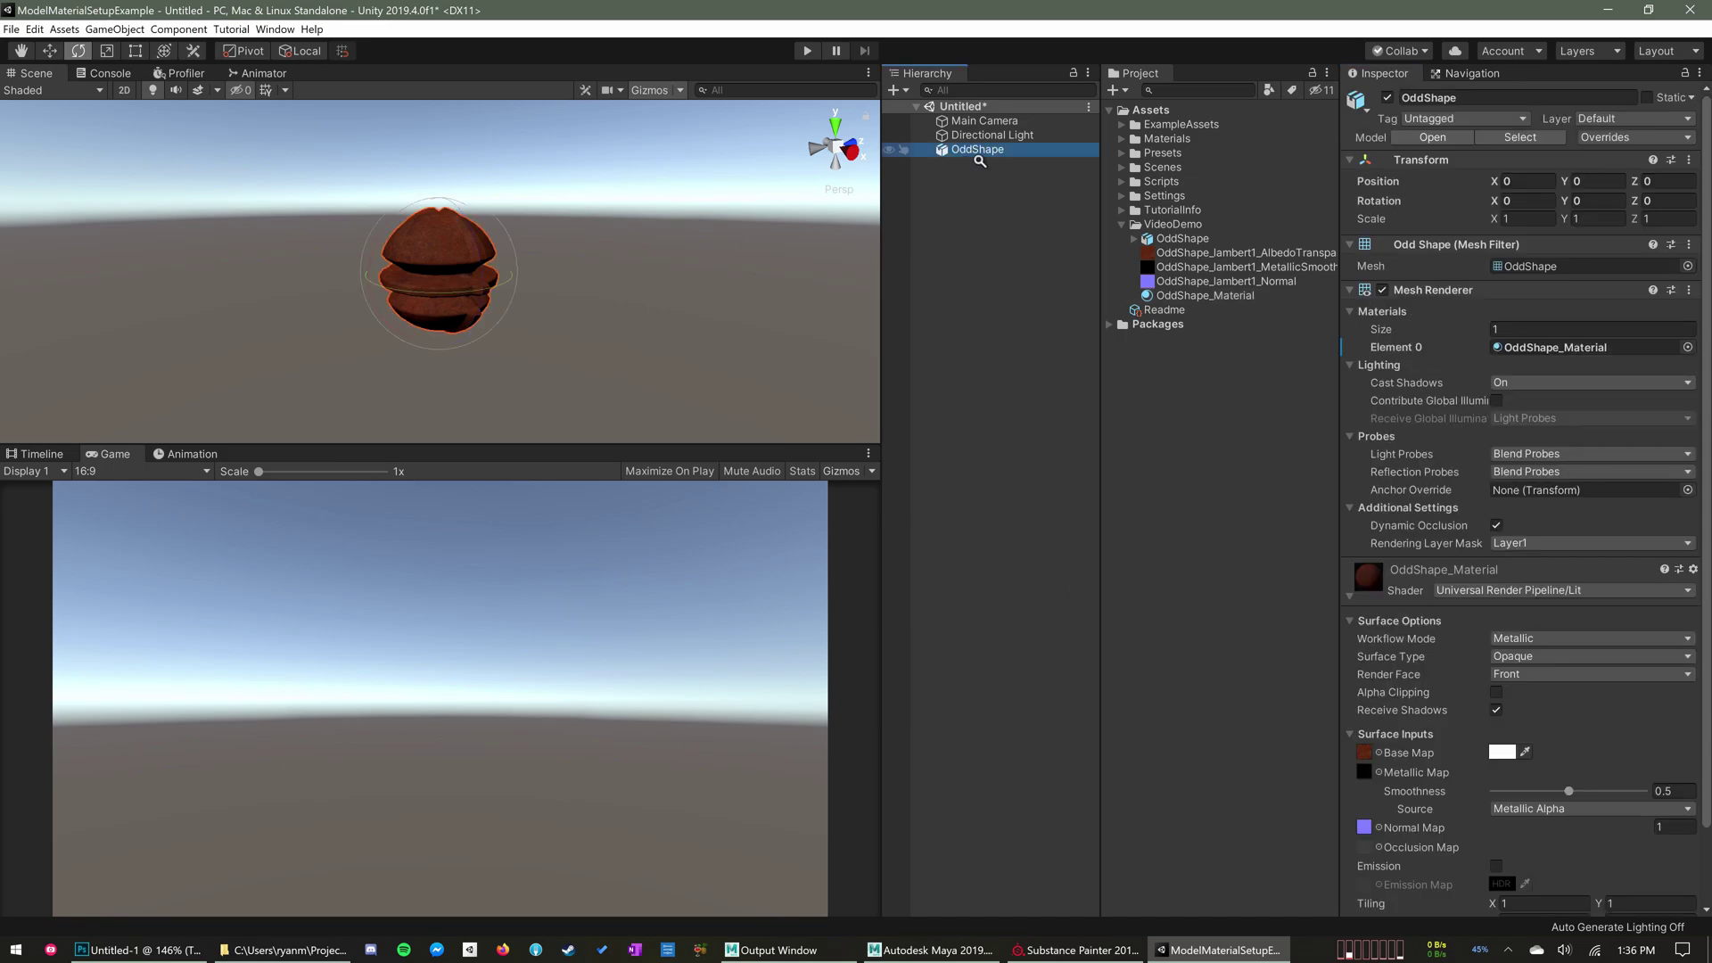
pyautogui.moveTo(976, 162); pyautogui.dragTo(1161, 229)
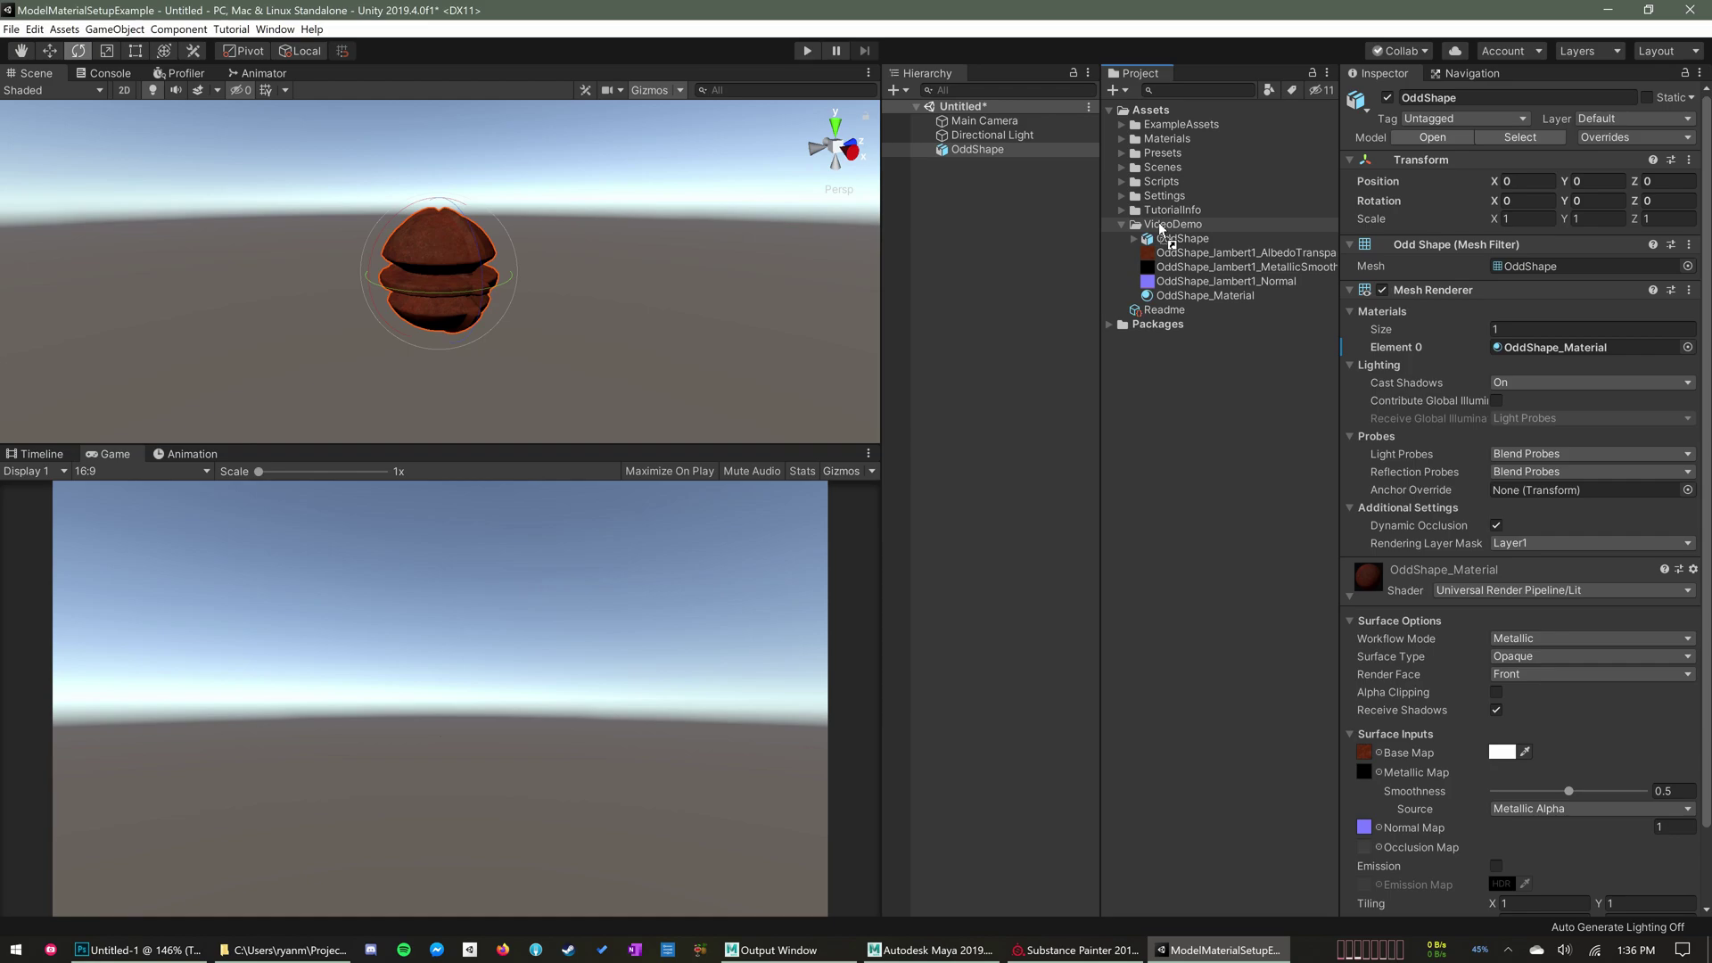
pyautogui.moveTo(1161, 228); pyautogui.dragTo(1161, 229)
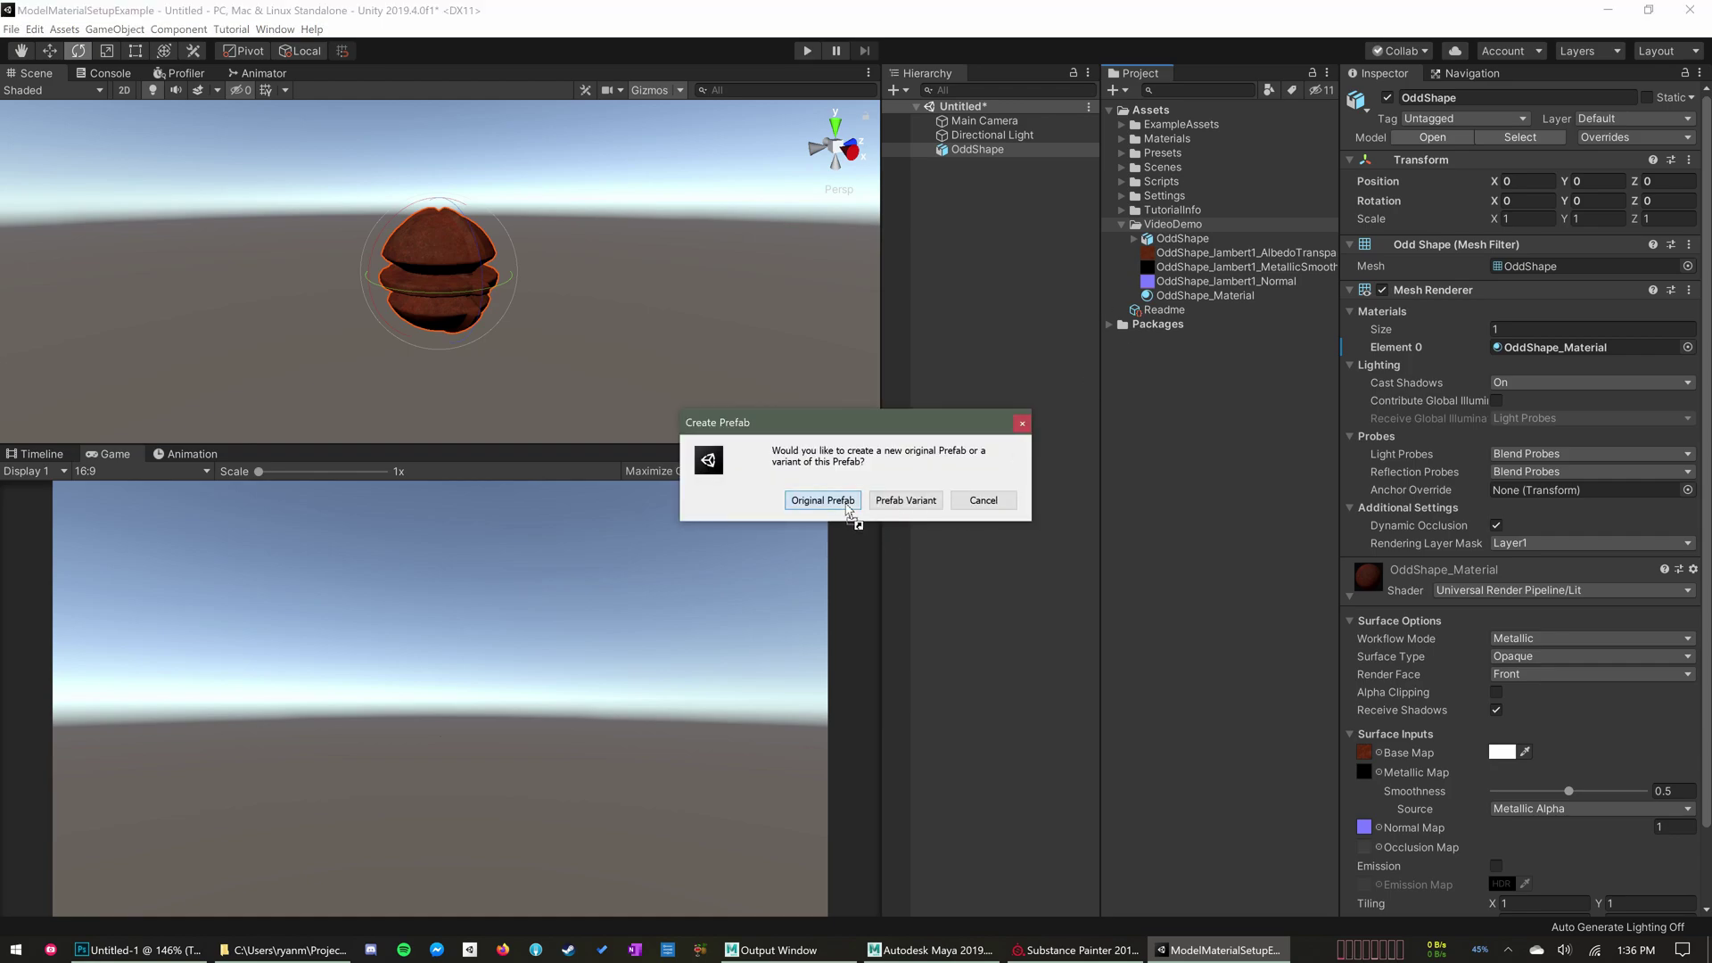
pyautogui.click(822, 500)
pyautogui.click(1178, 255)
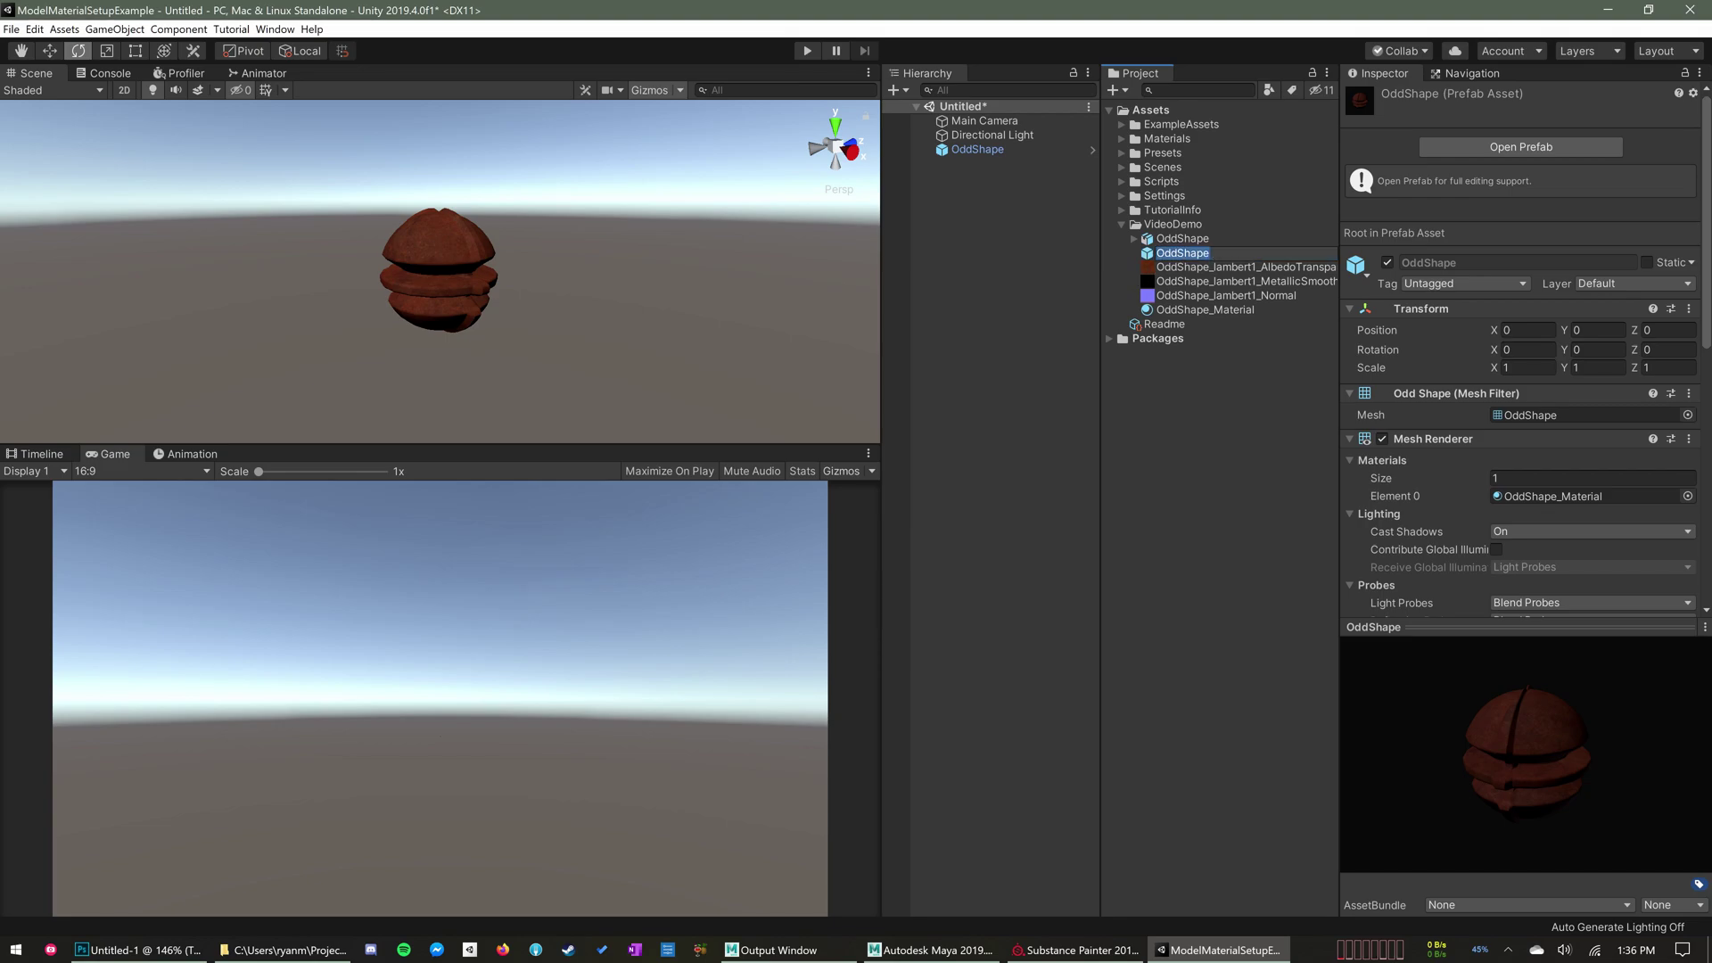
pyautogui.write('Prefab')
pyautogui.press('Return')
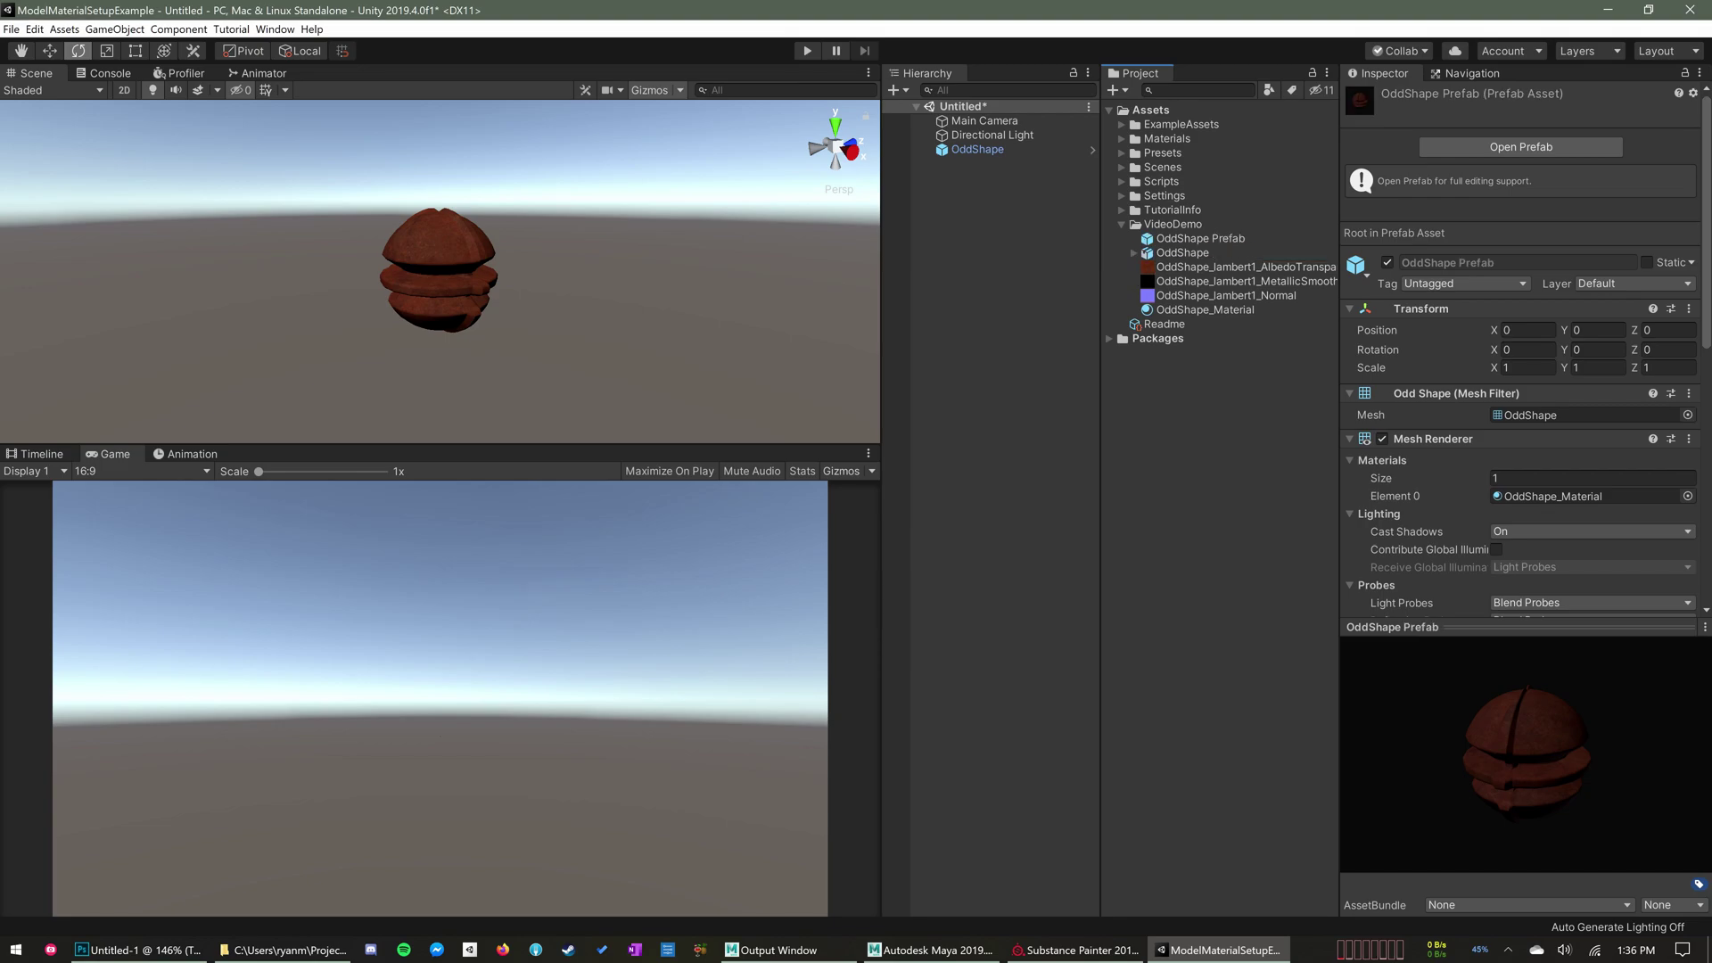
# Inspect the OddShape prefab instance up close in the scene view
pyautogui.keyDown('alt'); pyautogui.moveTo(348, 230); pyautogui.dragTo(286, 257); pyautogui.keyUp('alt')
pyautogui.keyDown('alt'); pyautogui.moveTo(287, 257); pyautogui.dragTo(464, 268, button='right'); pyautogui.keyUp('alt')
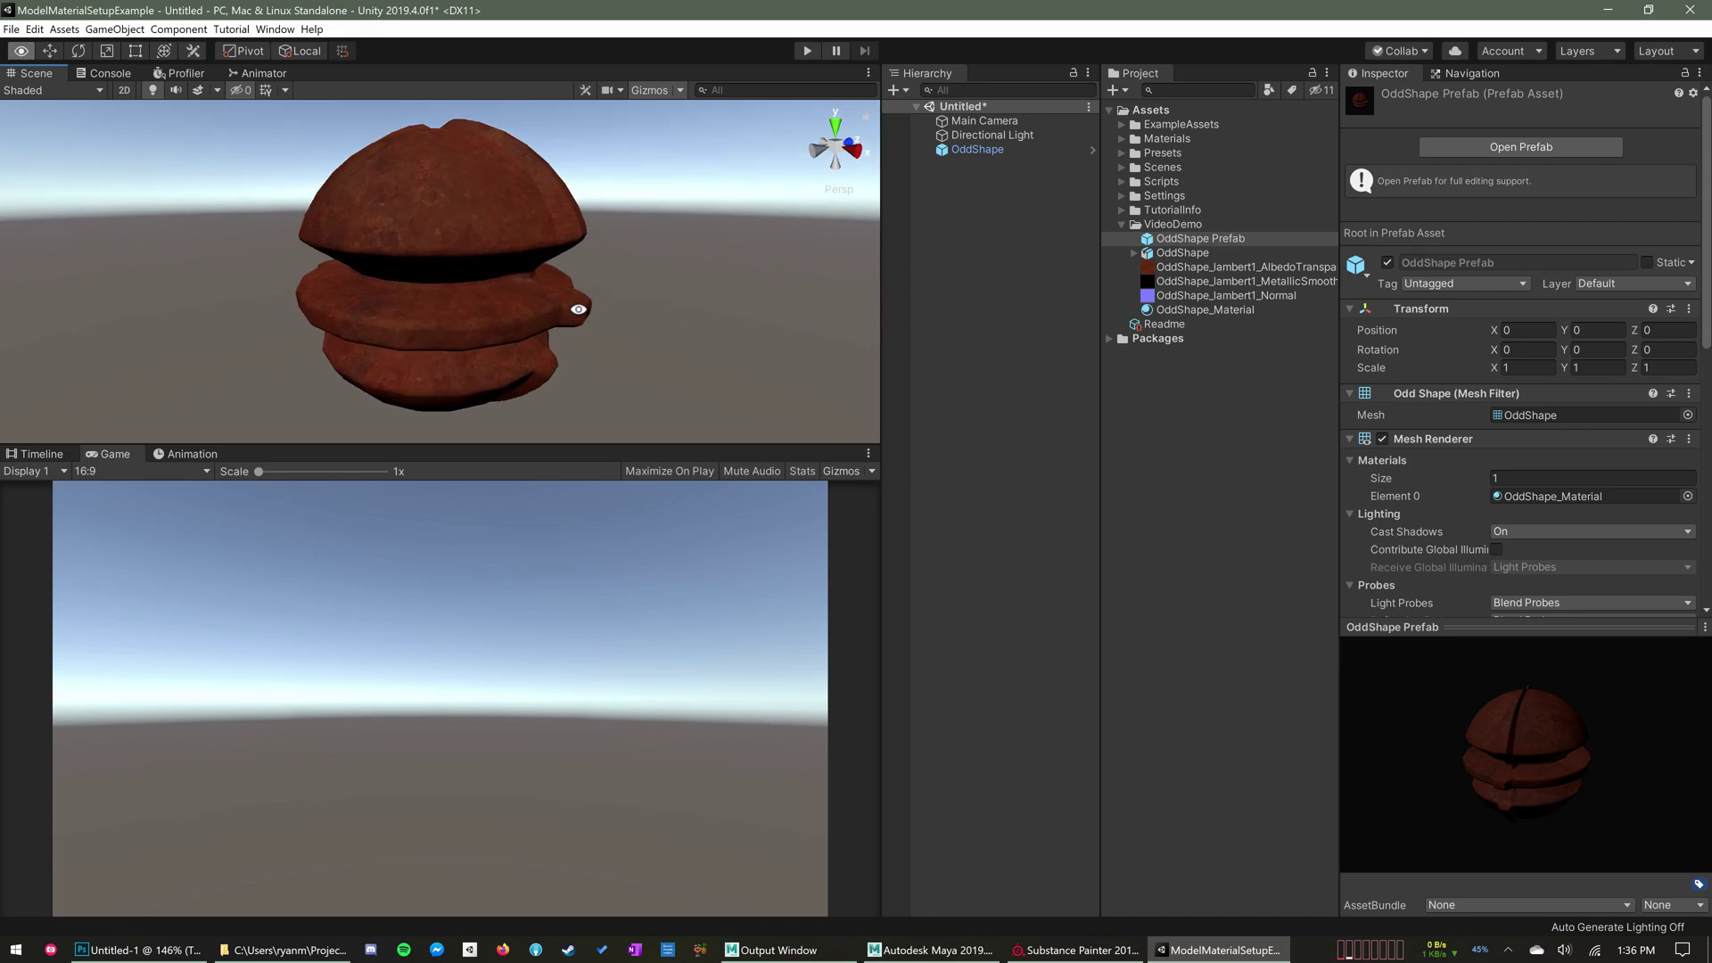